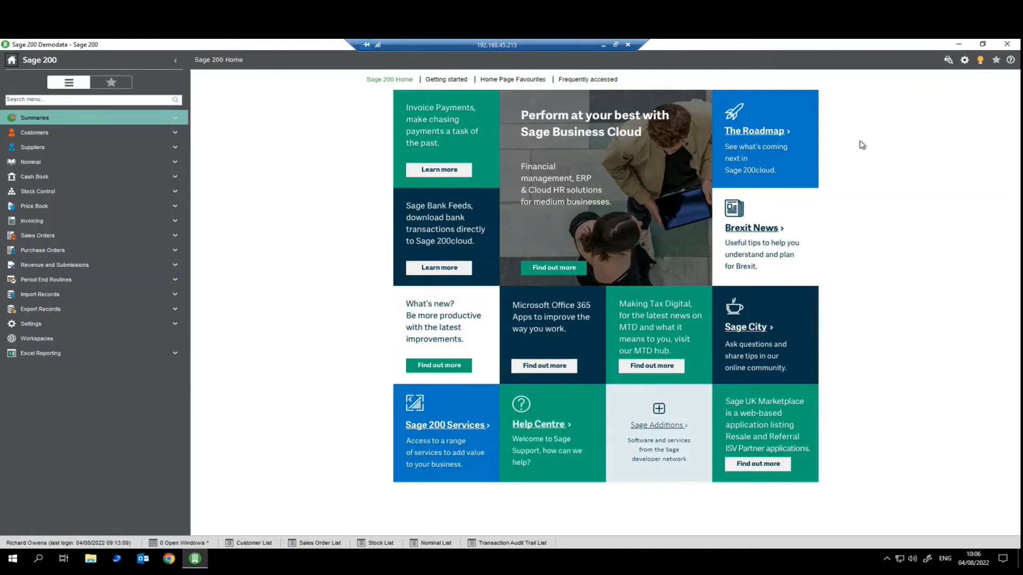
Open the Sage 200 Roadmap from the home page, maximise it, and show the timeline of improvements already delivered.
click(757, 135)
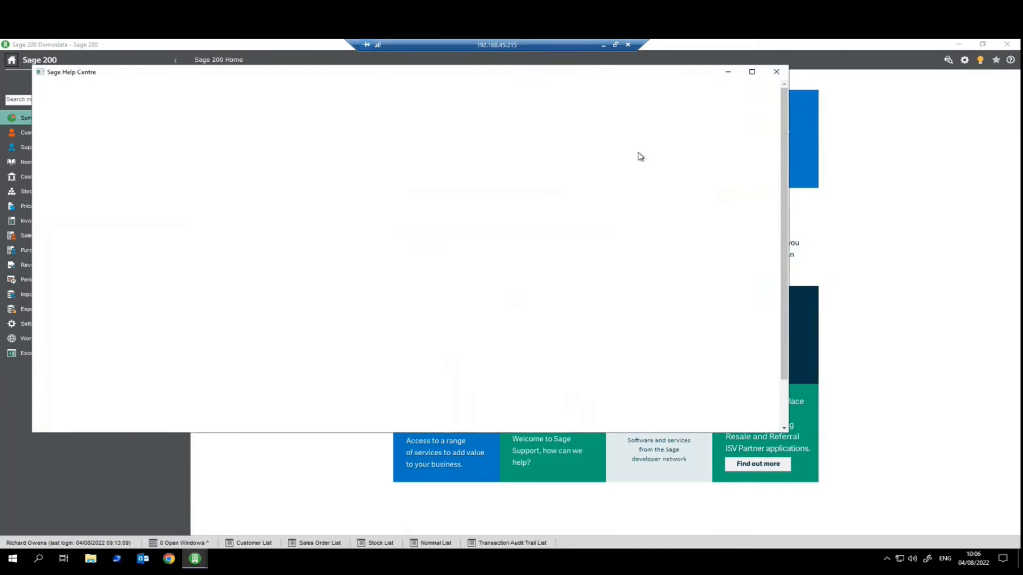
click(752, 72)
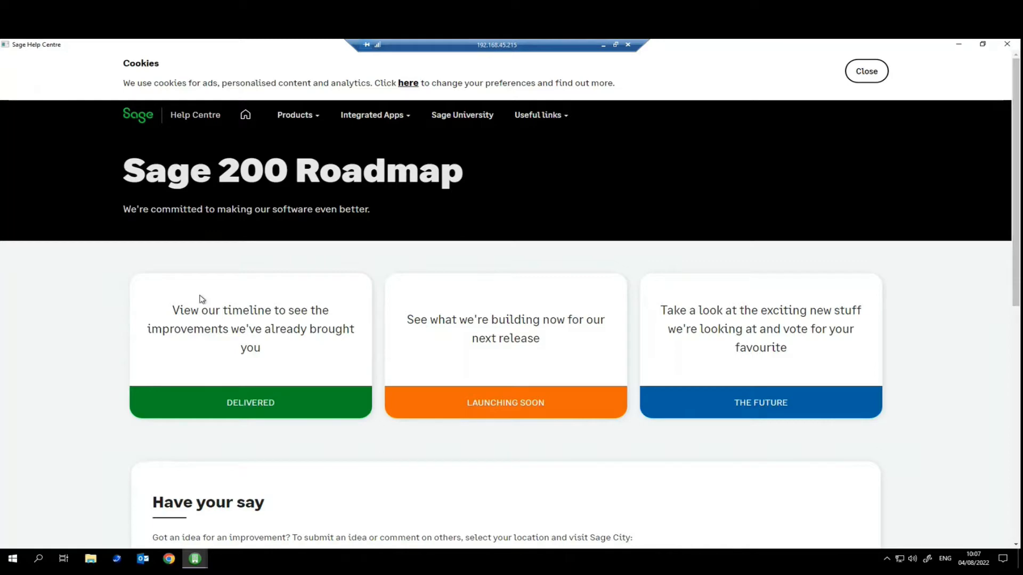
click(238, 333)
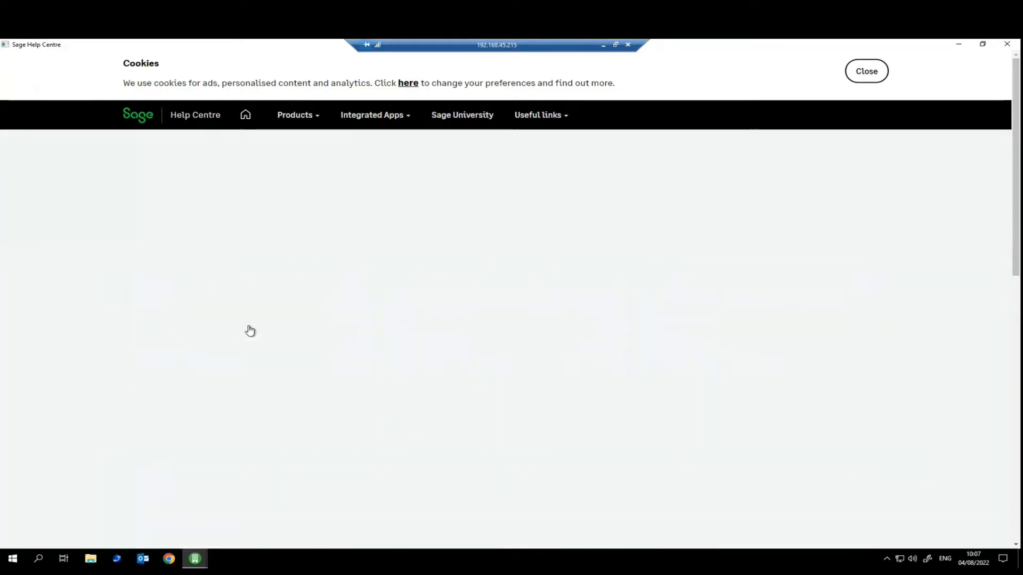
Review the February 2022 entries in the delivered improvements timeline, dismiss the cookie notice and close the roadmap window.
scroll(248, 326, down, 3)
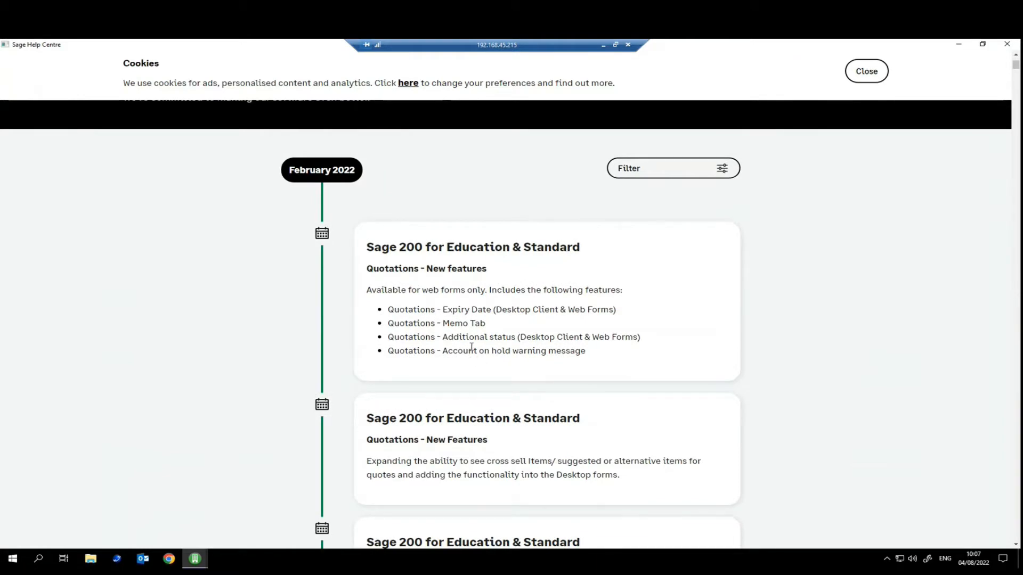
scroll(469, 352, down, 2)
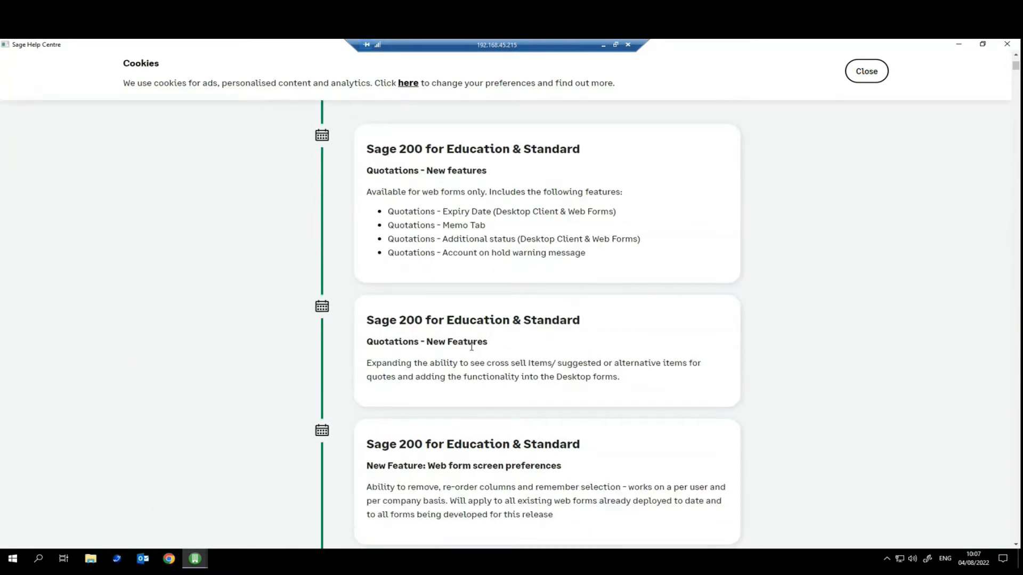
scroll(471, 347, down, 1)
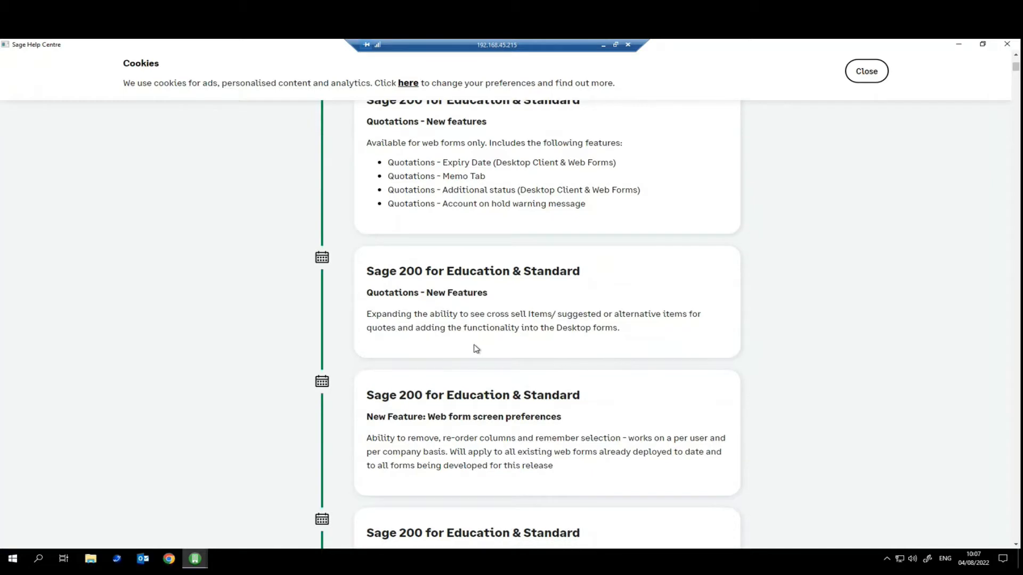
scroll(475, 347, down, 3)
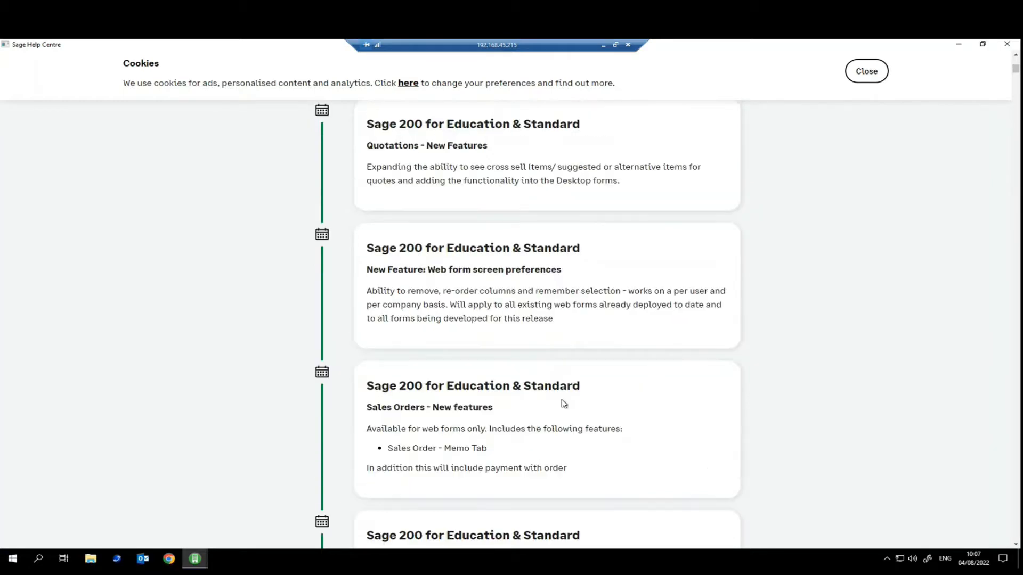
scroll(514, 335, up, 7)
scroll(514, 335, up, 1)
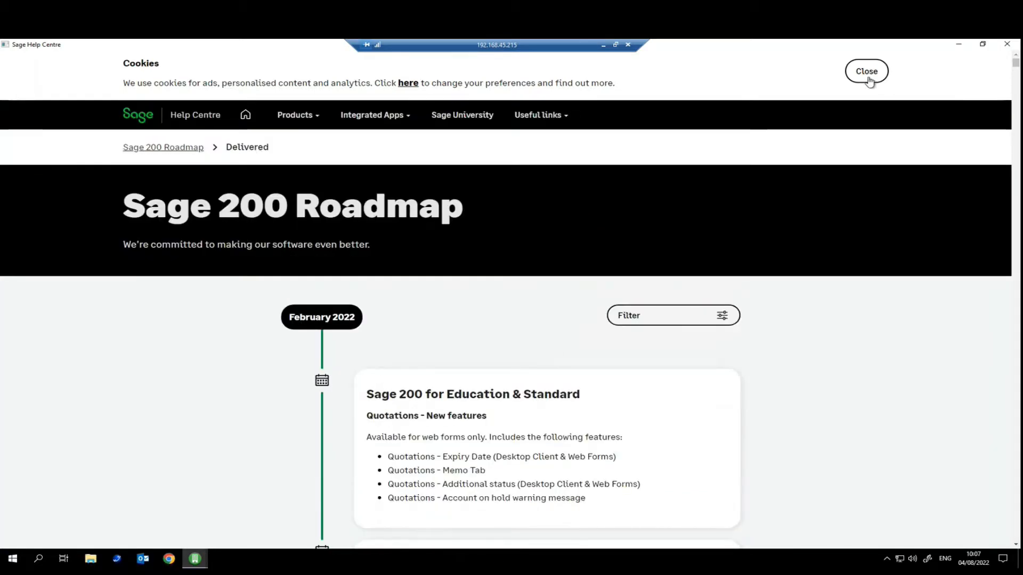
click(866, 71)
click(1007, 45)
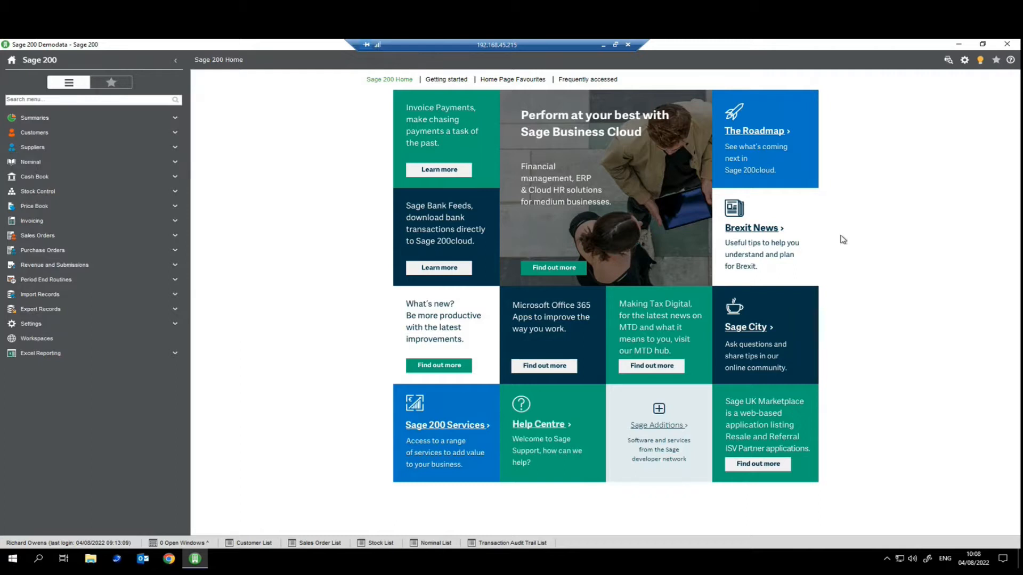
Search the menu for "accrual" and show where Accrual Journal Entry sits in the full menu.
click(58, 100)
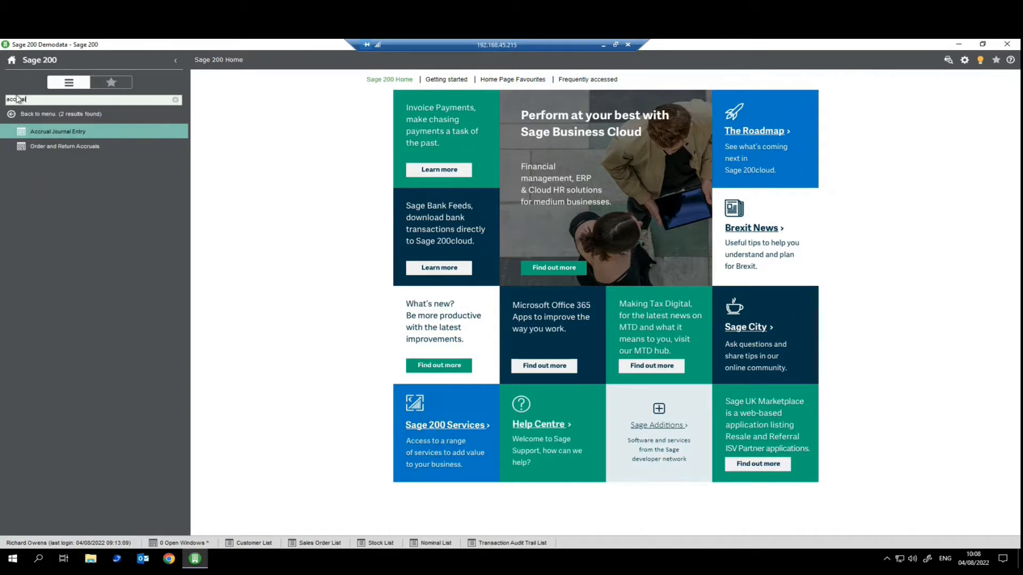
right_click(59, 134)
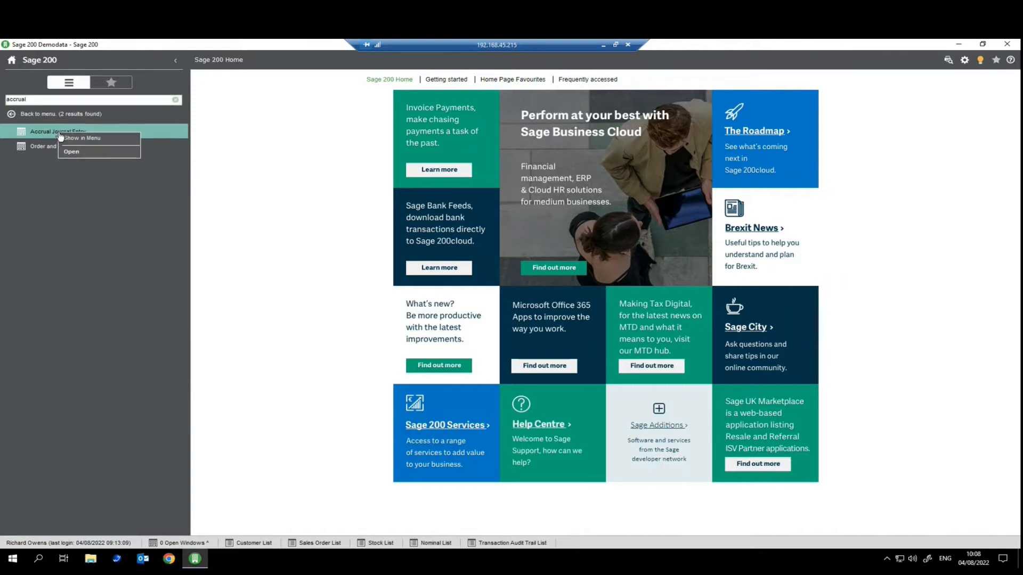
click(88, 138)
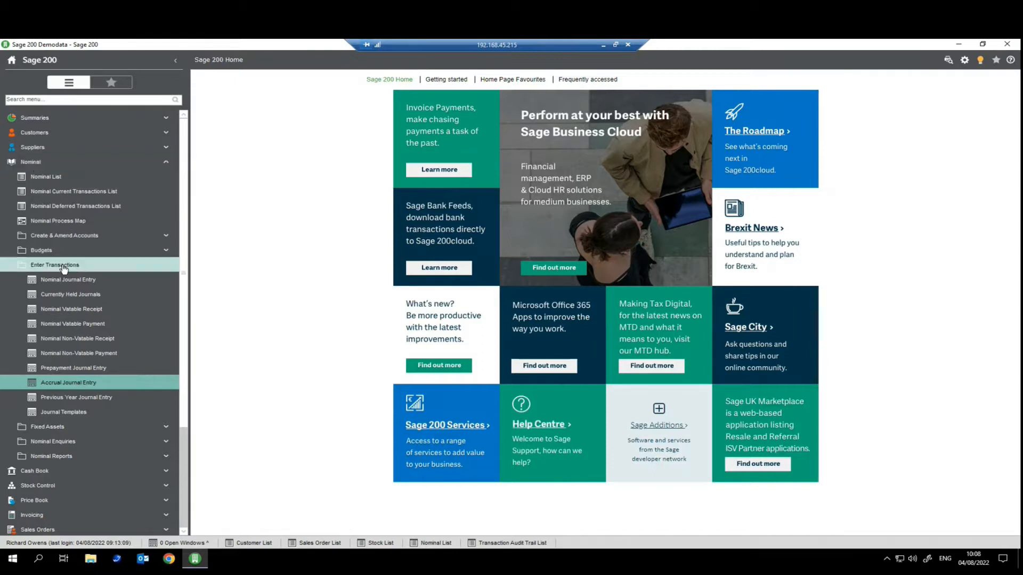
Check the available actions for Accrual Journal Entry, dismiss them and open the entry form.
right_click(71, 387)
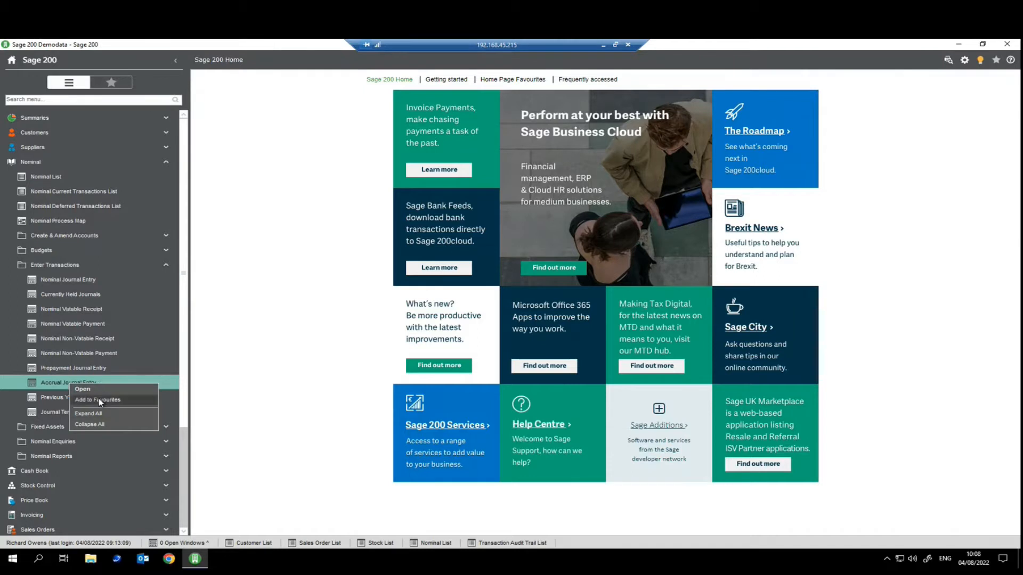
click(189, 369)
click(79, 382)
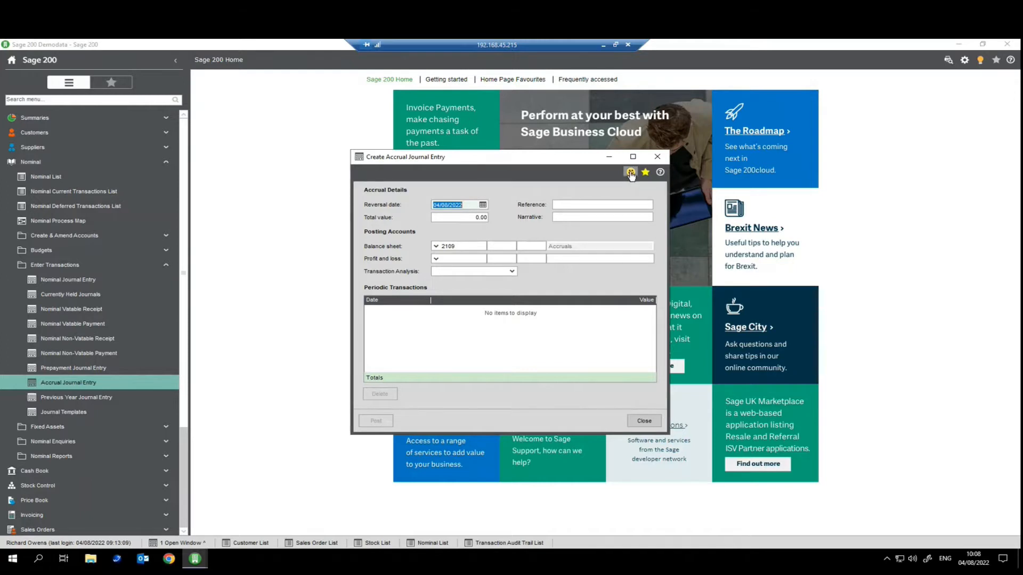
Look at the feedback form for the accrual journal entry window and cancel it without submitting a comment.
click(630, 174)
drag(441, 170, 522, 168)
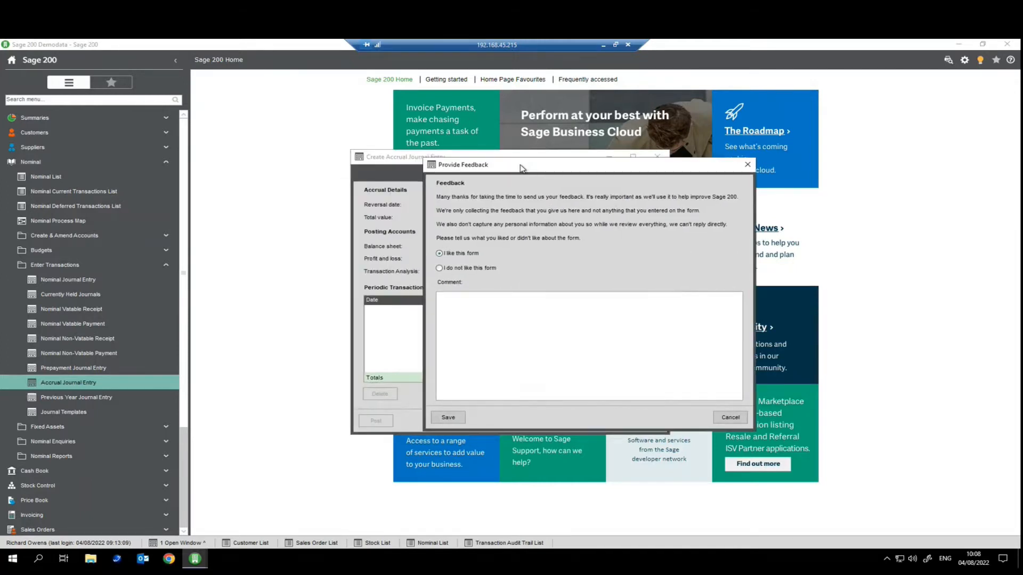
drag(520, 168, 533, 169)
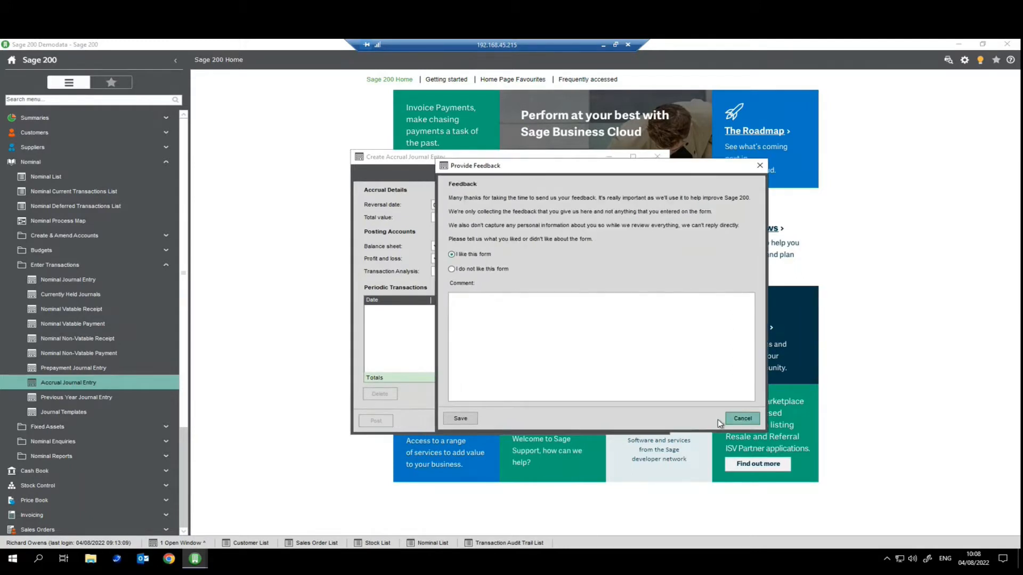
click(743, 419)
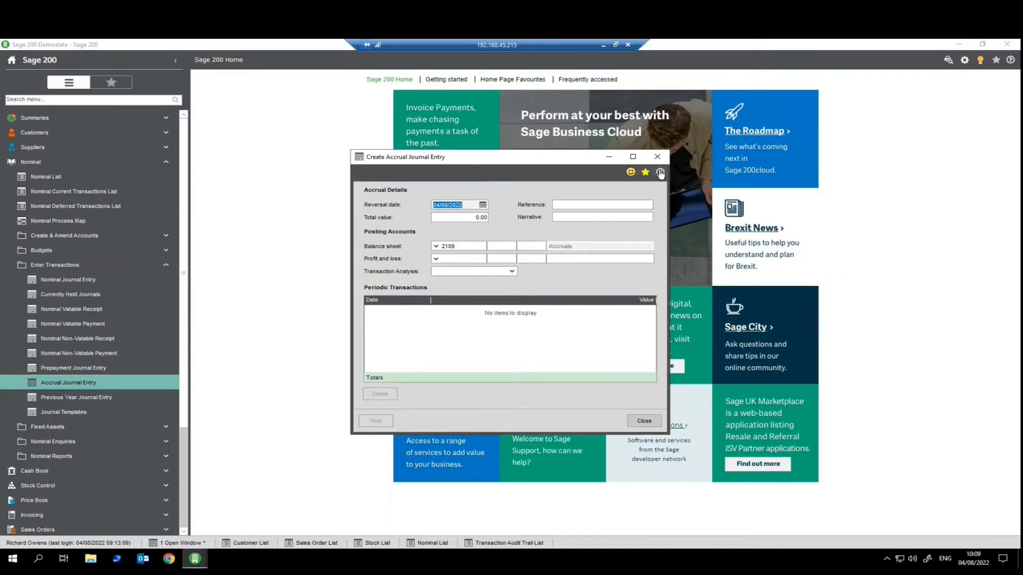
Show the accrual form's built-in help, view the full-size article "Enter an accrual (anticipated expense)", and close it.
click(661, 173)
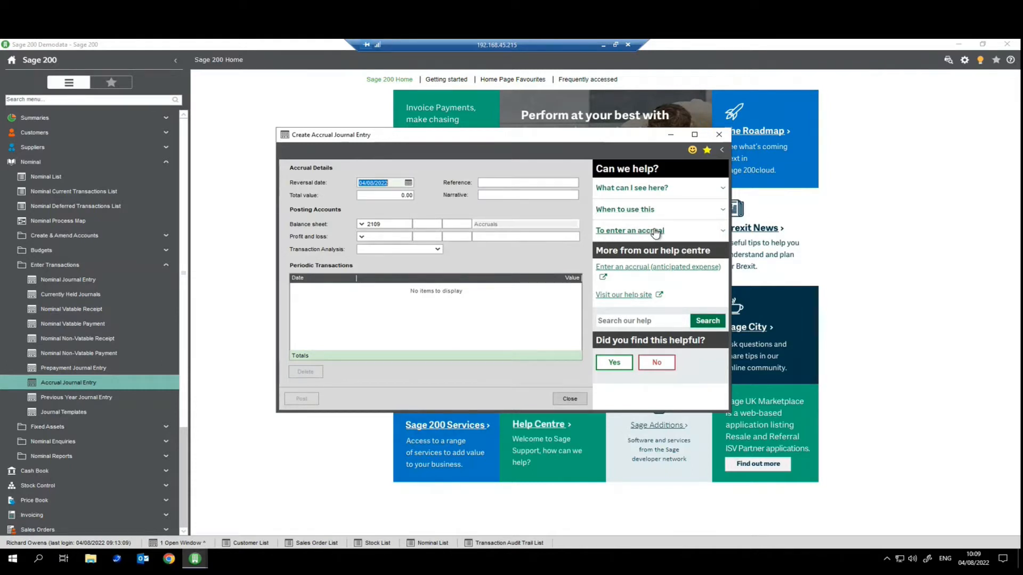
click(649, 272)
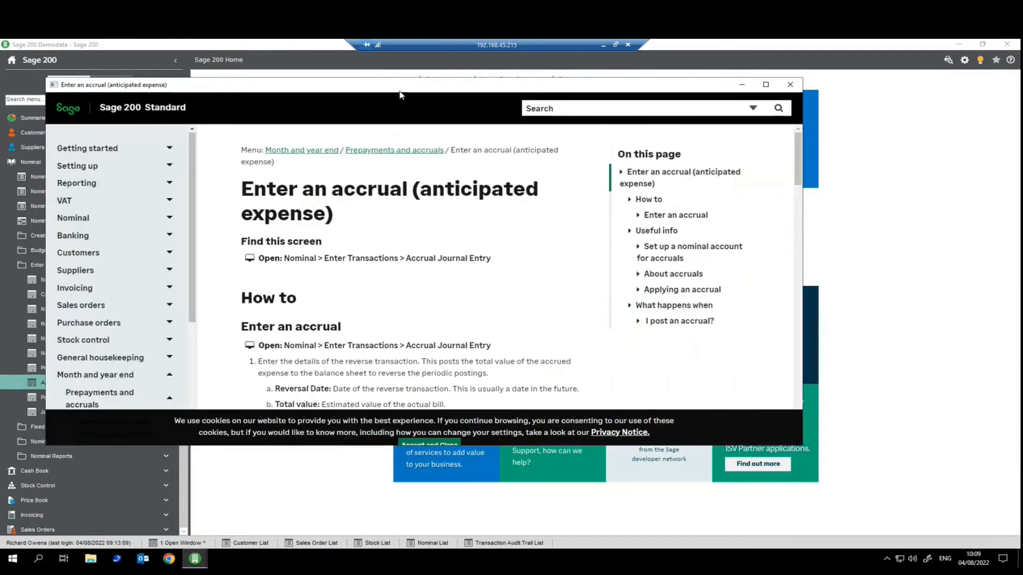
drag(400, 88, 415, 88)
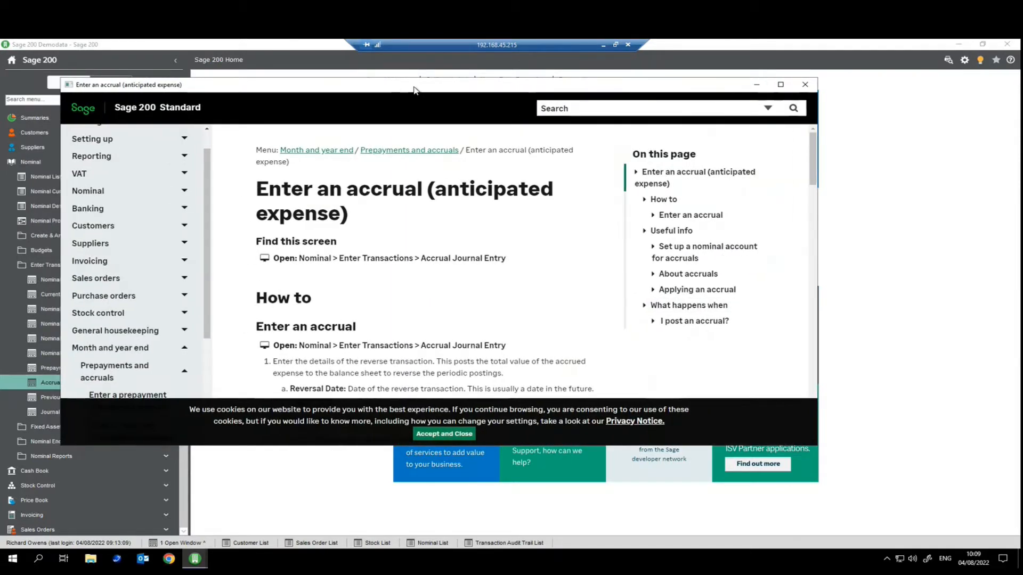
click(782, 85)
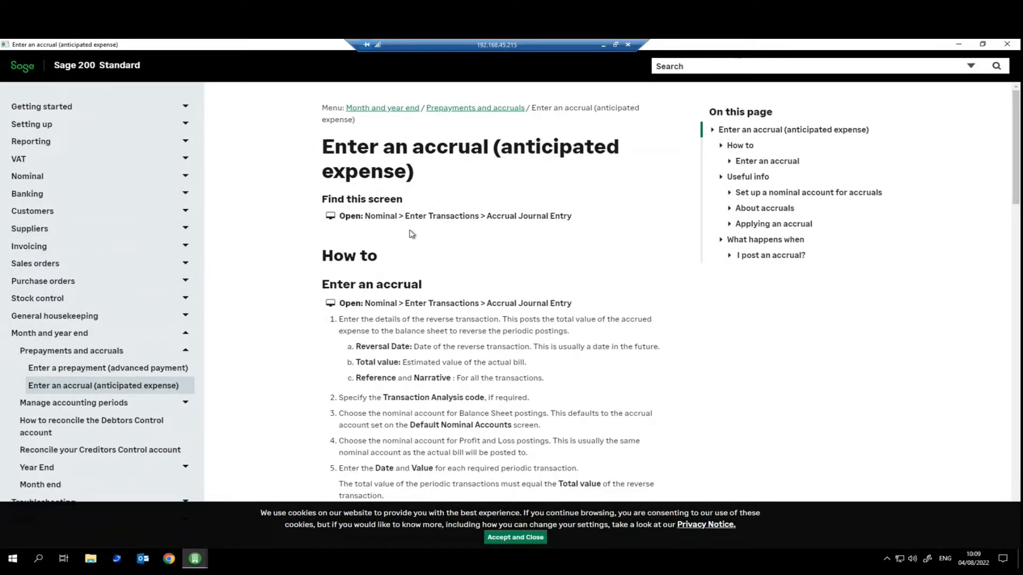
click(1007, 46)
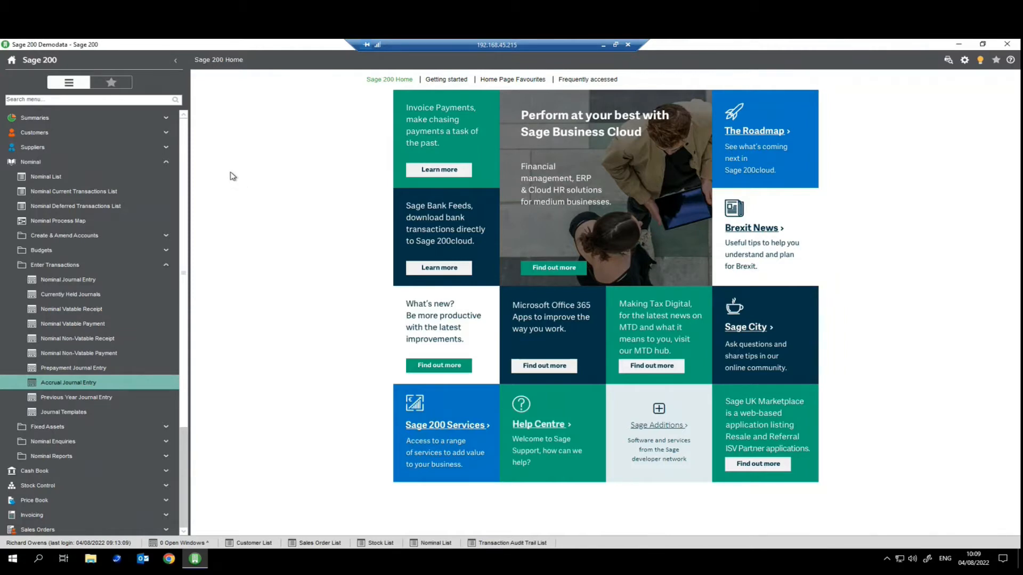
View the Customer List with Compton Packaging selected, and view the Nominal List for comparison.
click(49, 133)
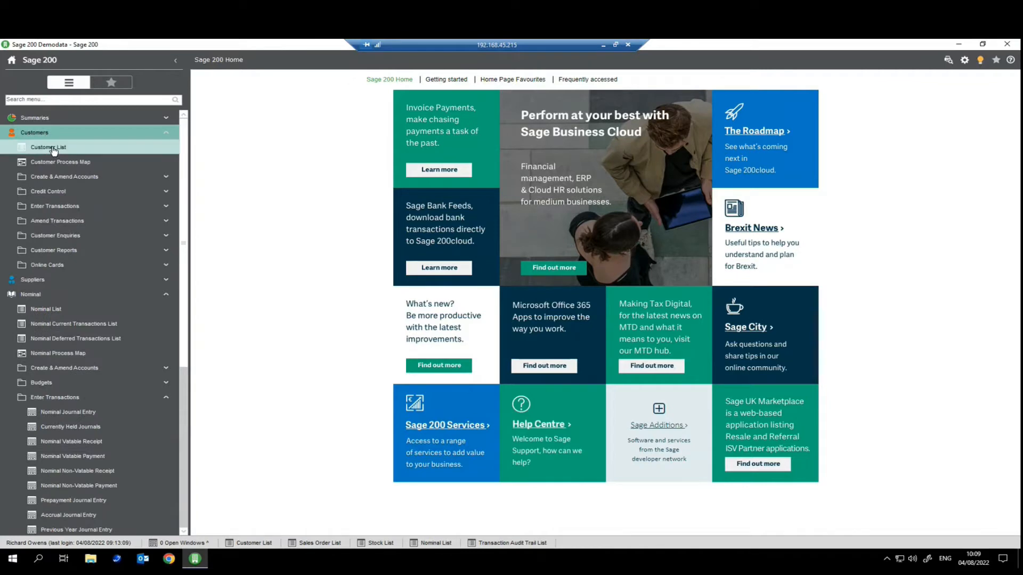
click(53, 149)
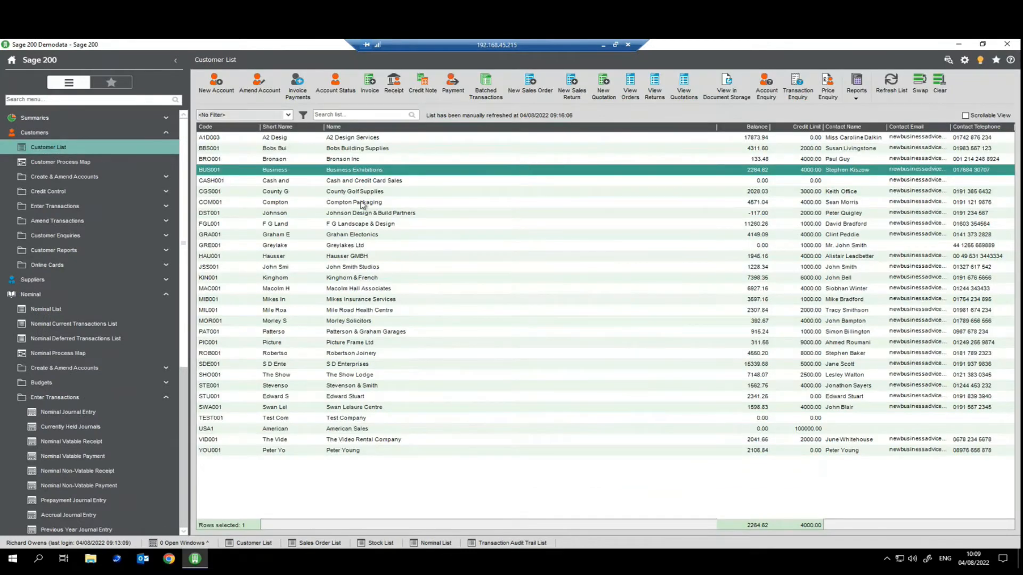
click(362, 203)
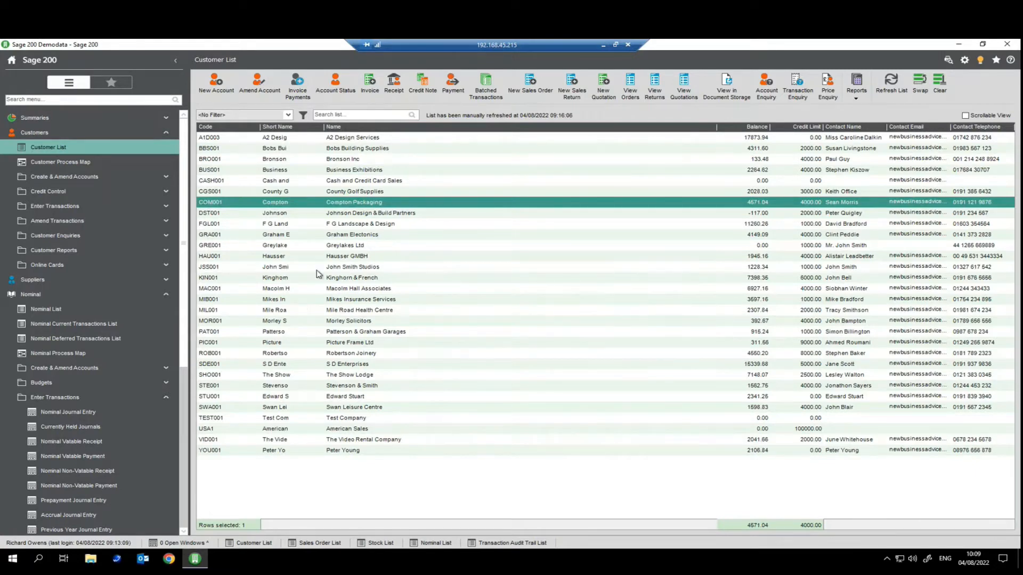
click(49, 310)
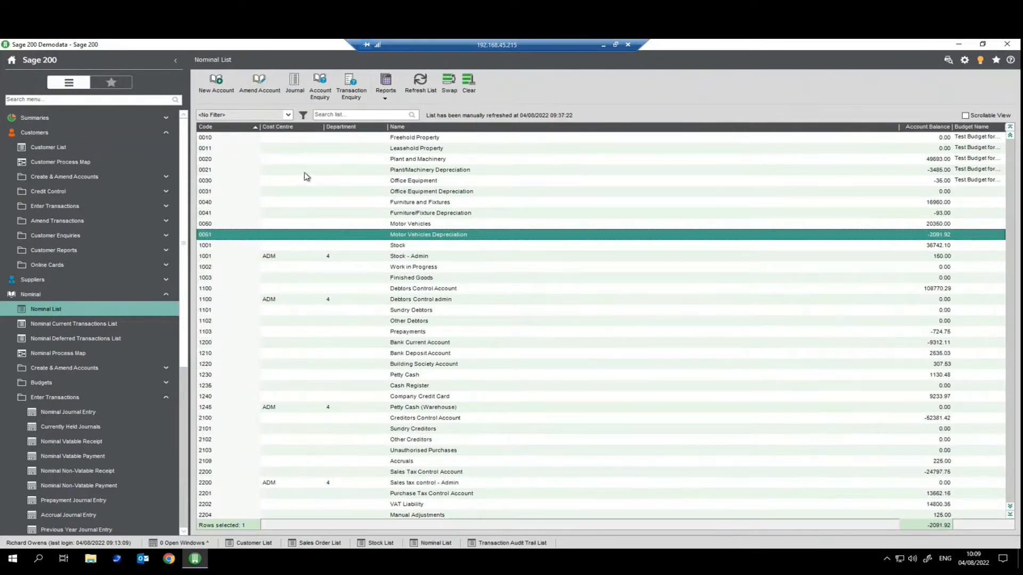
Return to the Customer List and start a new filter named "Balance > 3k".
click(45, 147)
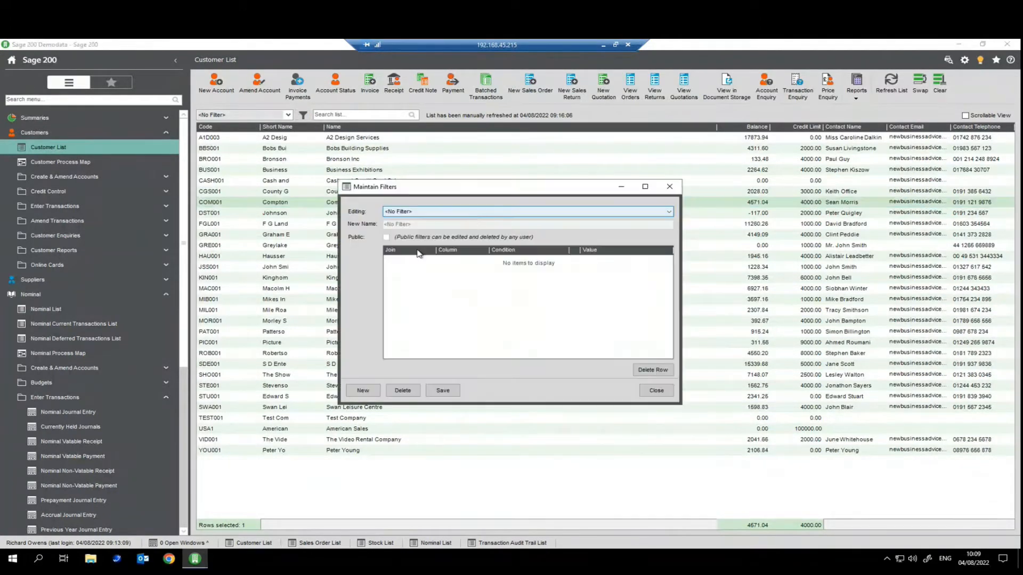
click(362, 390)
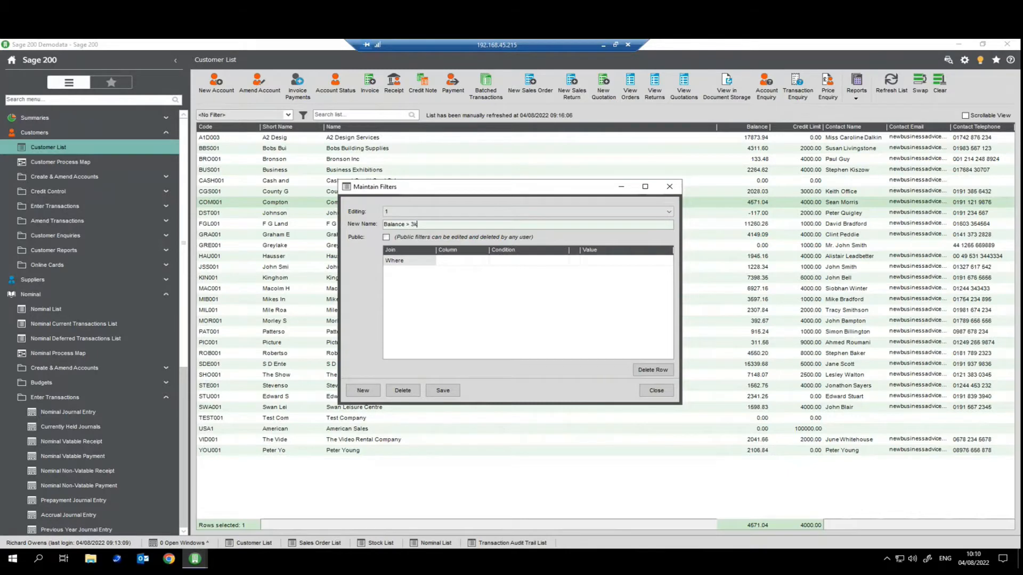
key(Tab)
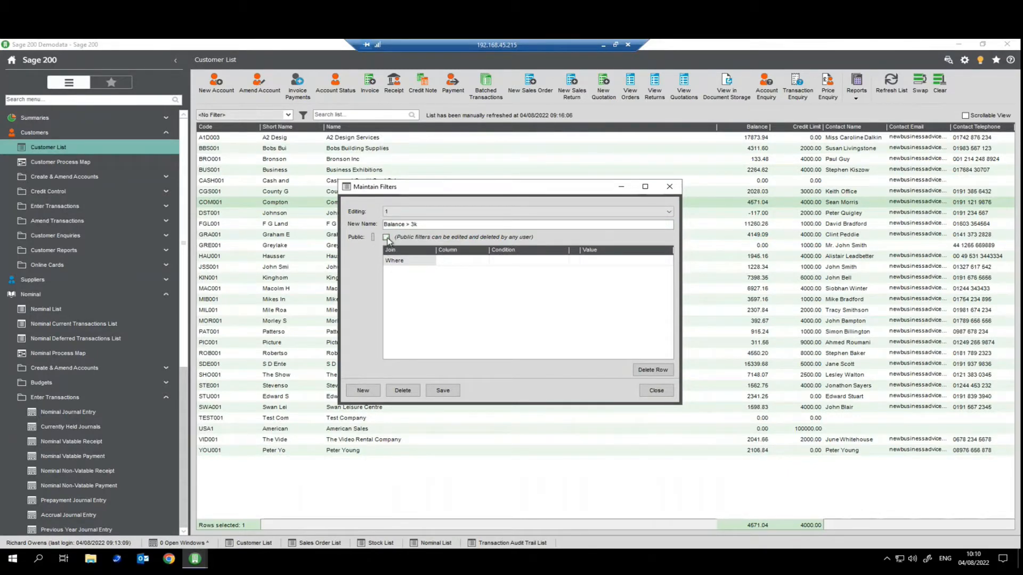
Define the filter condition as Balance Is Greater Than 3000 and save the filter.
click(462, 261)
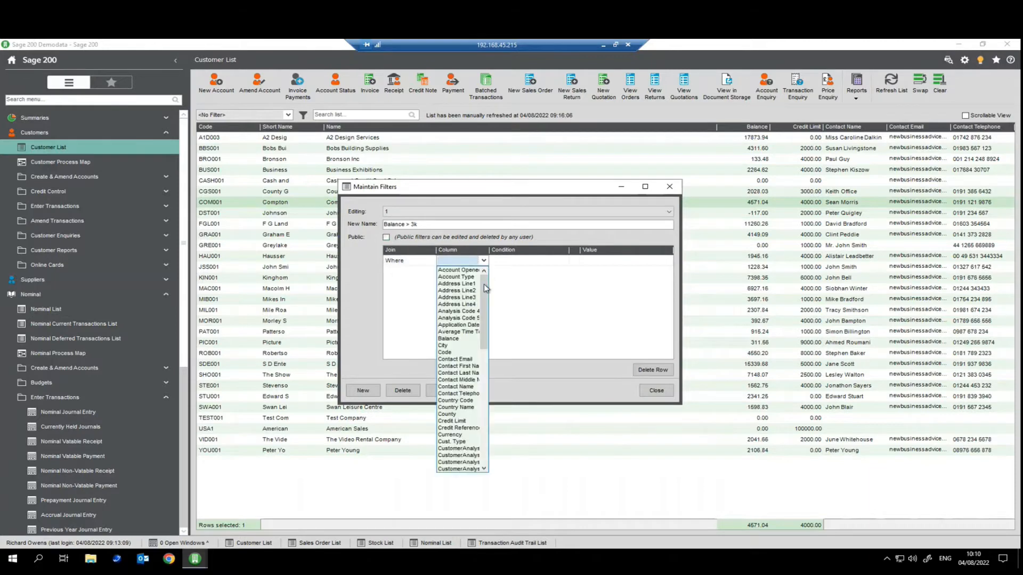
click(452, 338)
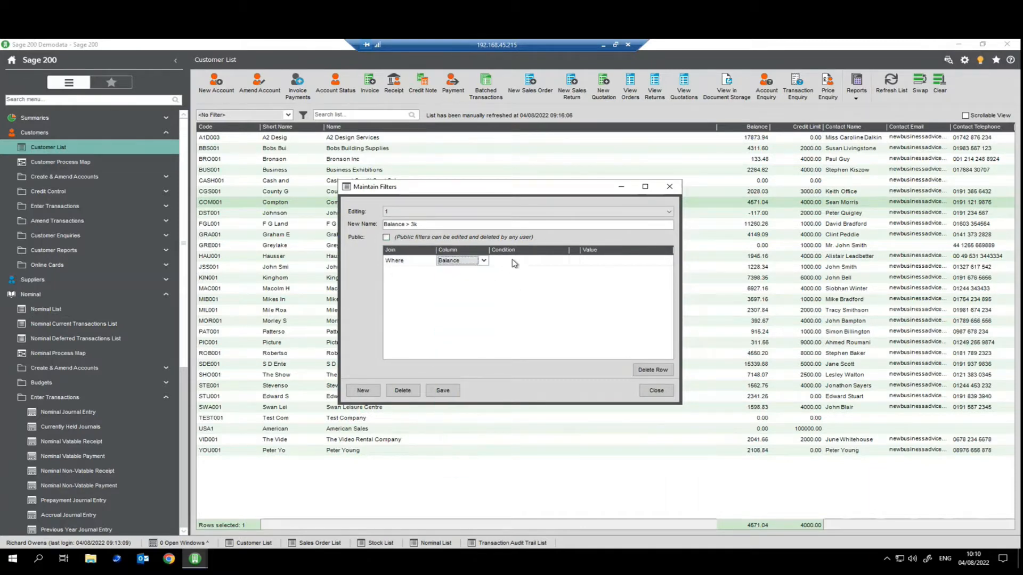
click(514, 262)
click(530, 263)
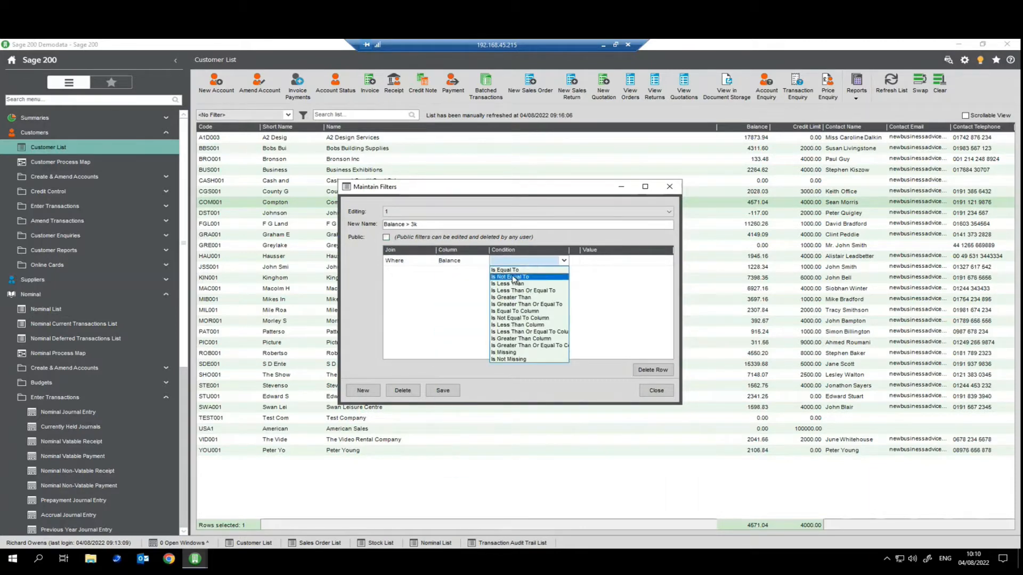
click(520, 298)
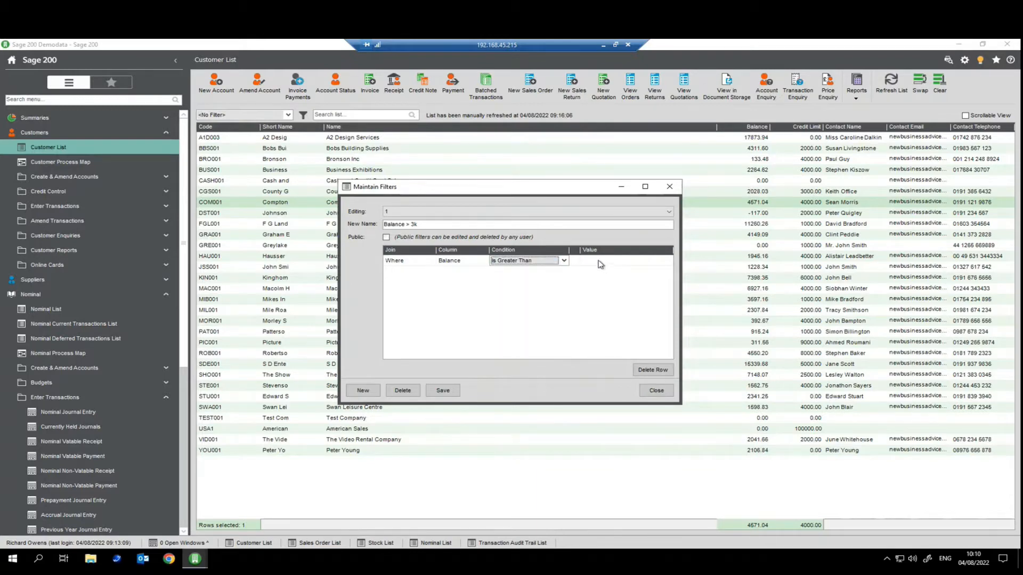
click(610, 260)
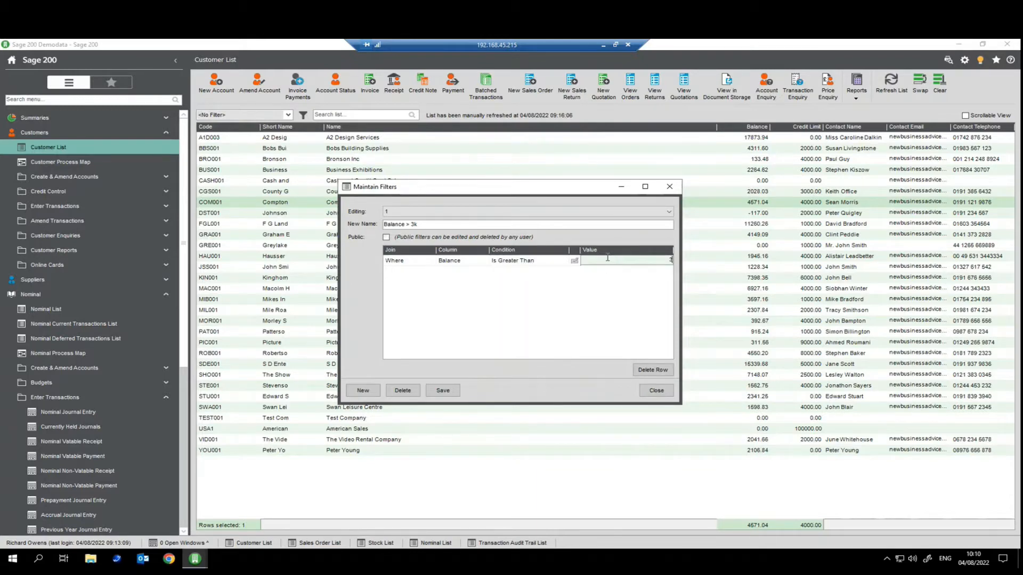
click(458, 390)
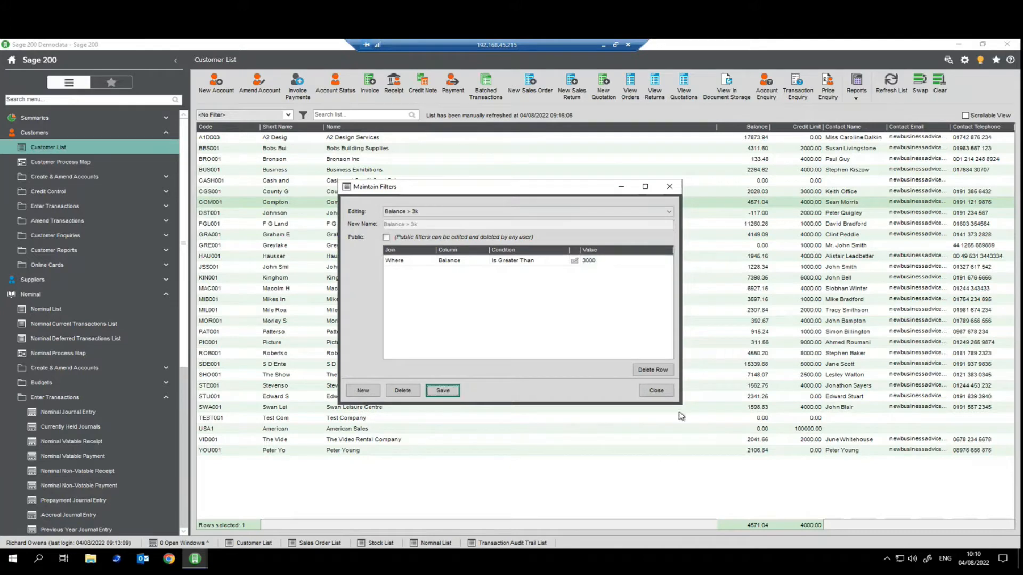
Close the filter editor and apply the "Balance > 3k" filter to the Customer List.
click(657, 392)
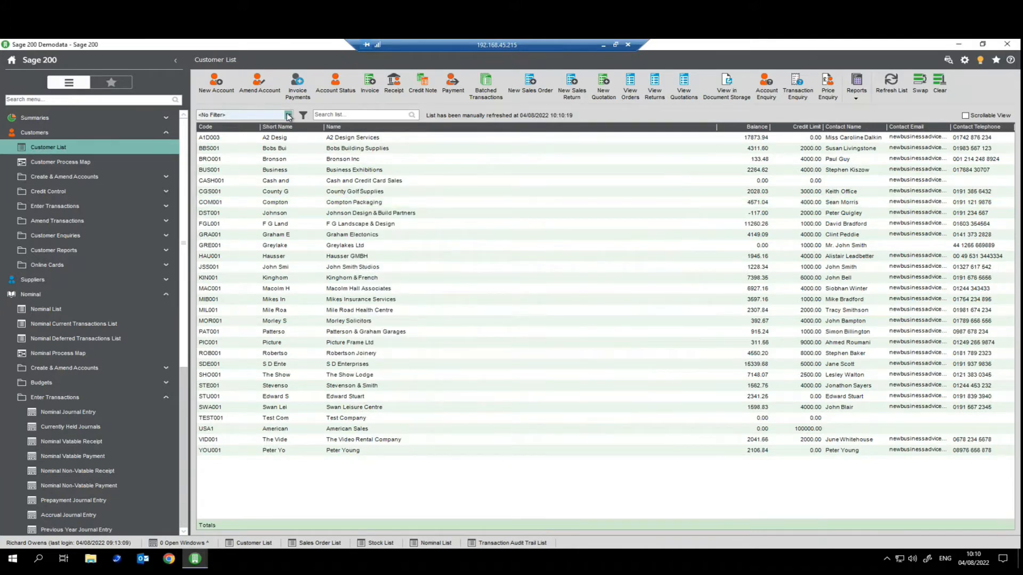
click(288, 116)
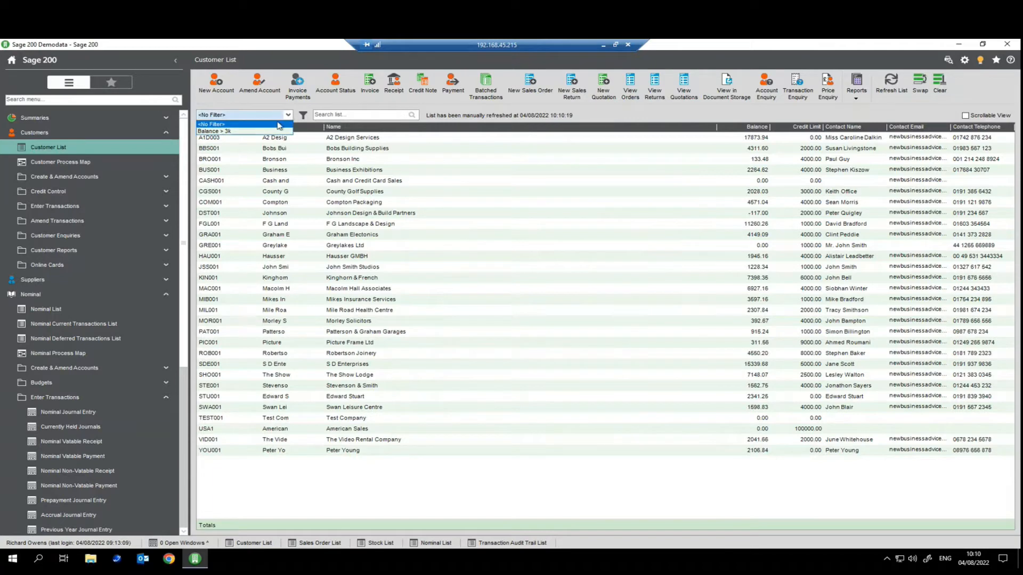
click(231, 131)
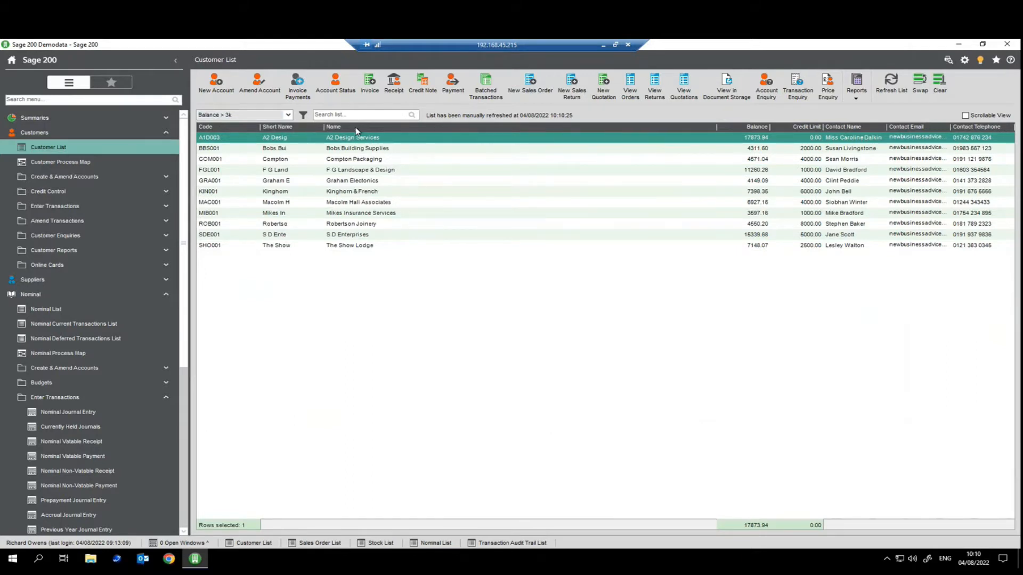
Collapse the whole navigation menu and view the Sales Order List in the Sales Orders module.
right_click(62, 239)
click(89, 260)
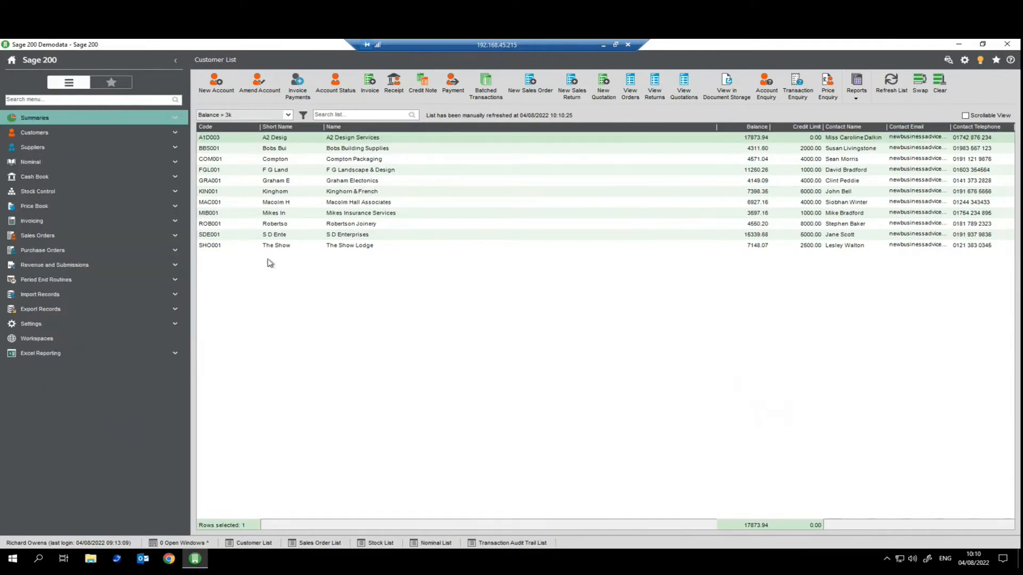
click(83, 237)
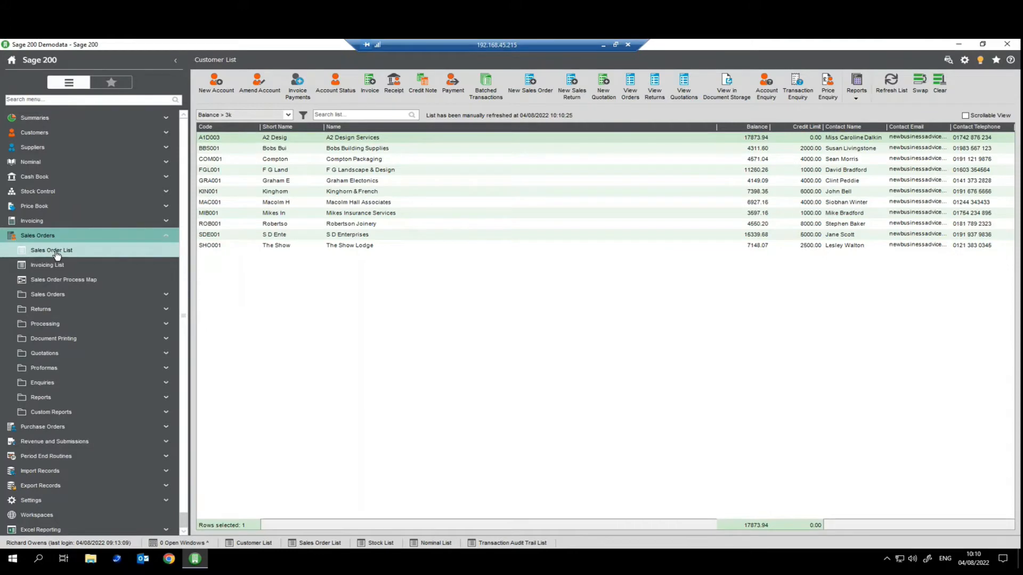
click(57, 251)
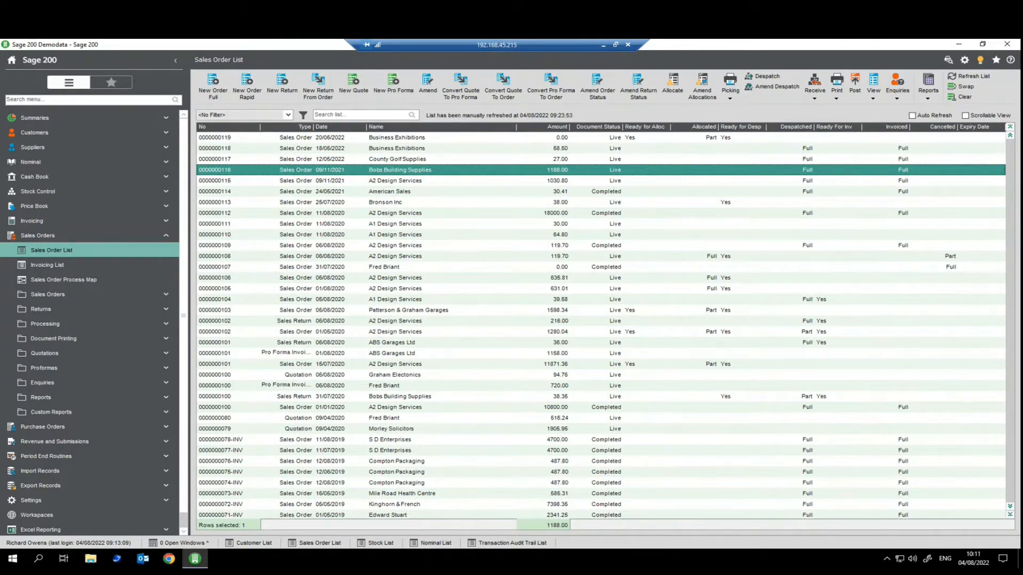
Collapse the navigation menu again, then return to the Customer List and remove its filter.
right_click(23, 195)
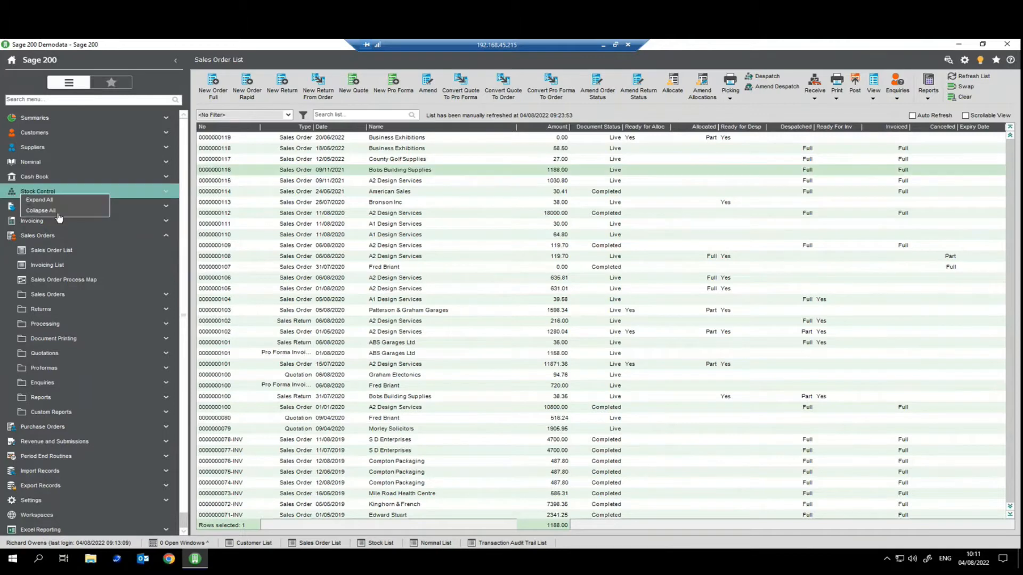
click(56, 213)
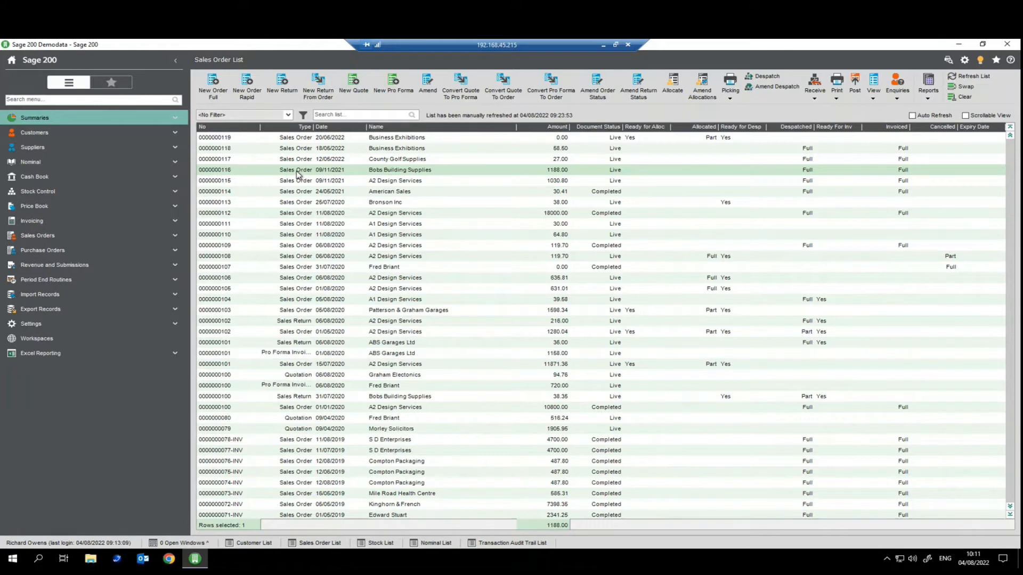
click(34, 133)
click(49, 147)
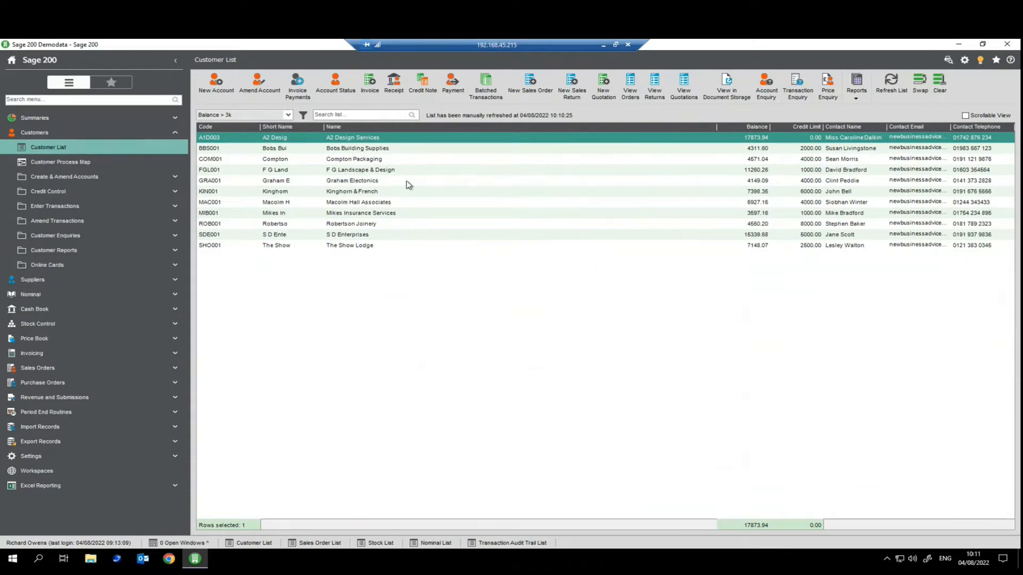
click(251, 115)
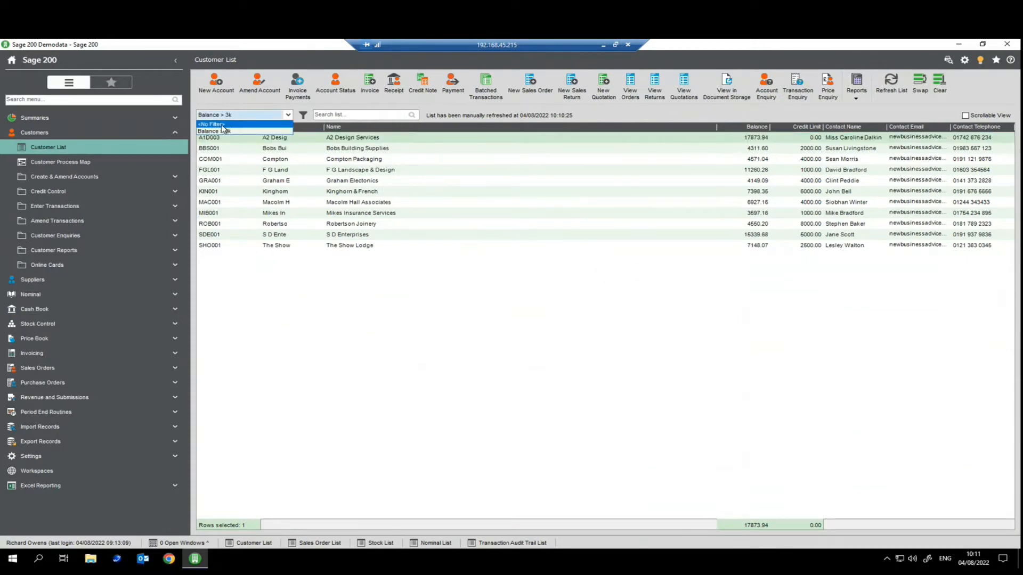
click(237, 124)
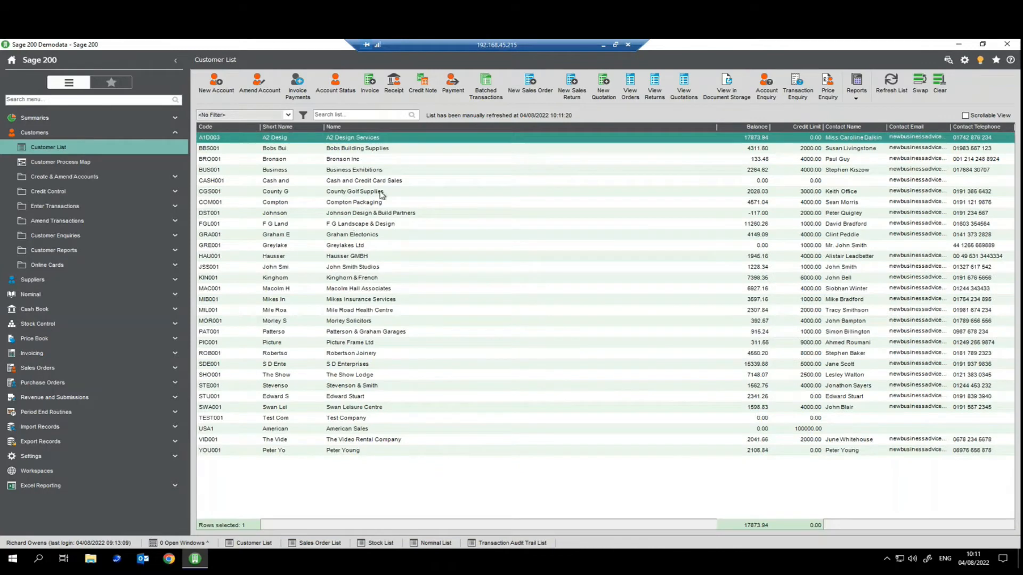
View the transaction enquiry for Bronson Inc with the help pane hidden and fully allocated transactions included.
click(347, 159)
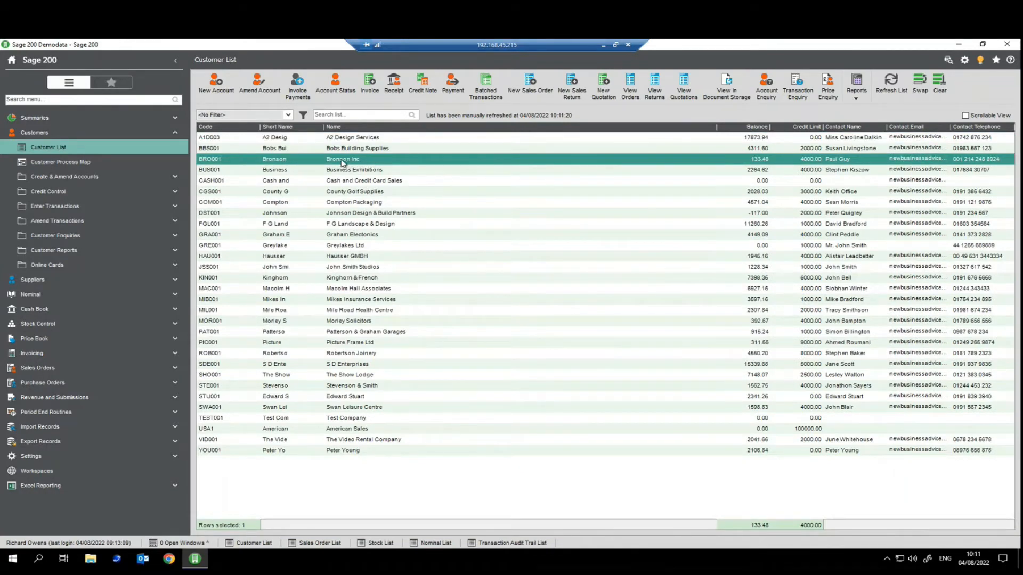
double_click(345, 159)
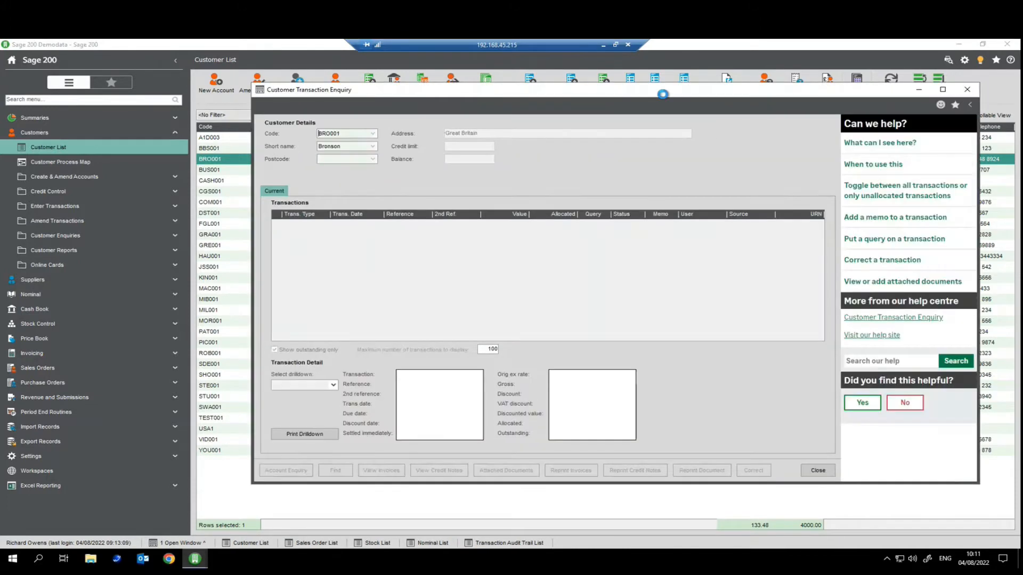
drag(625, 95, 565, 91)
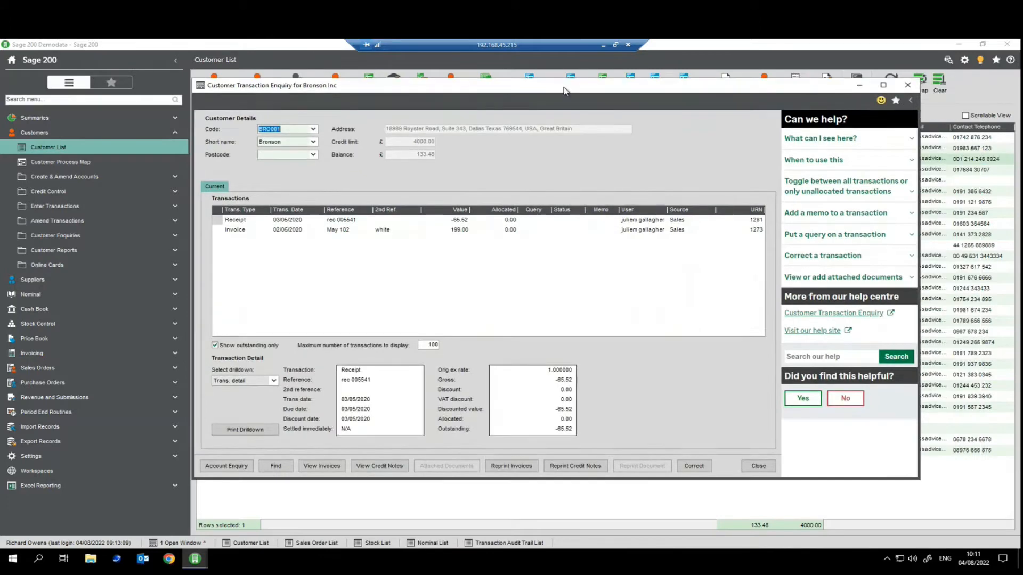
click(910, 100)
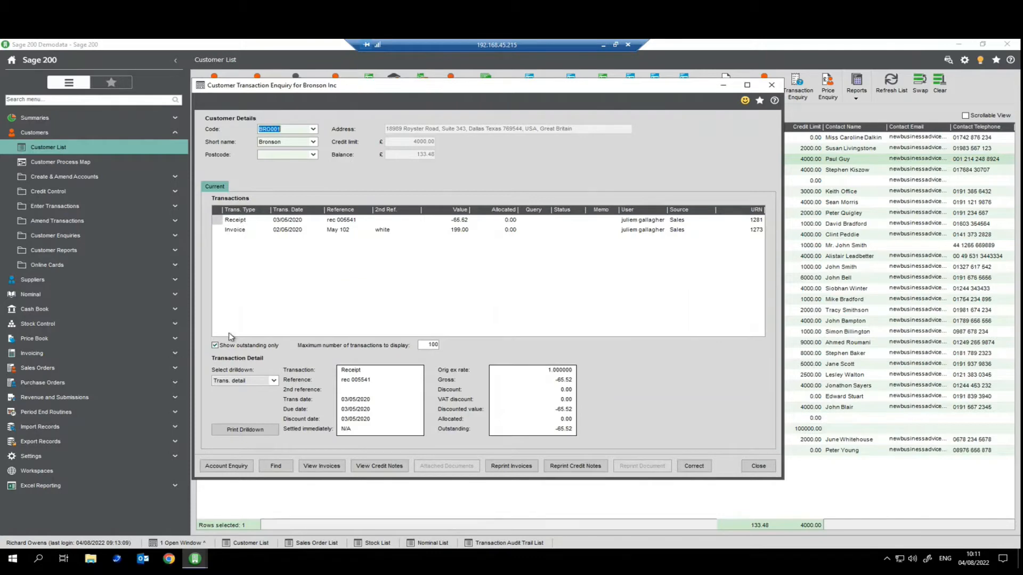
click(216, 345)
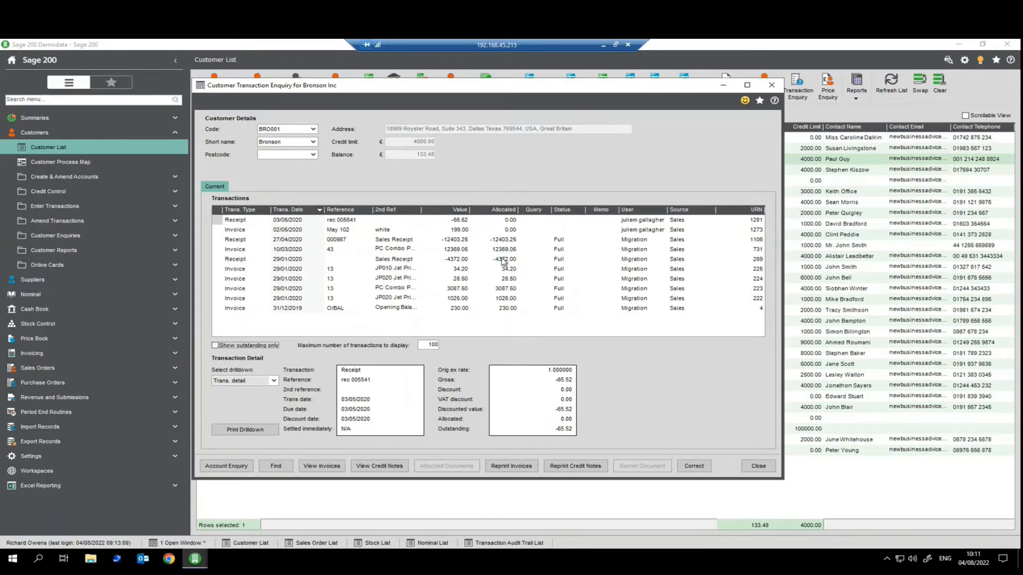
Examine the nominal drilldown and other drilldown options for Bronson Inc's invoice May 102, and close the enquiry.
click(243, 230)
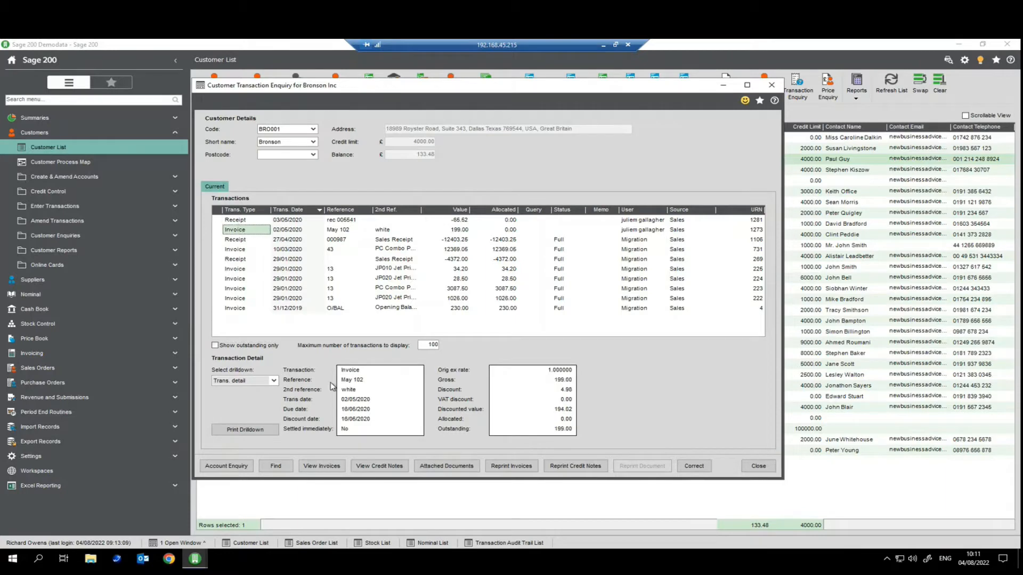
click(261, 381)
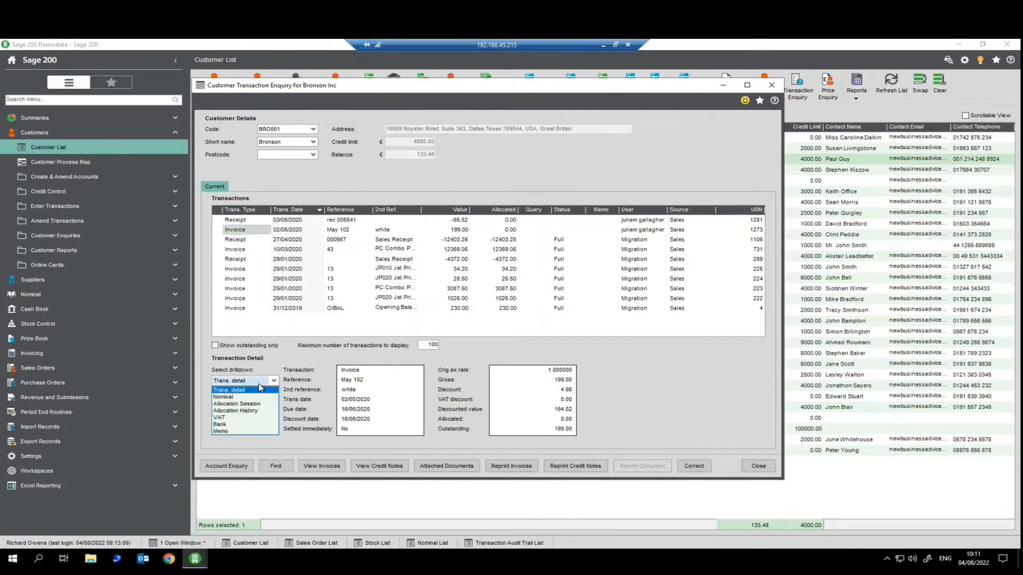
click(231, 398)
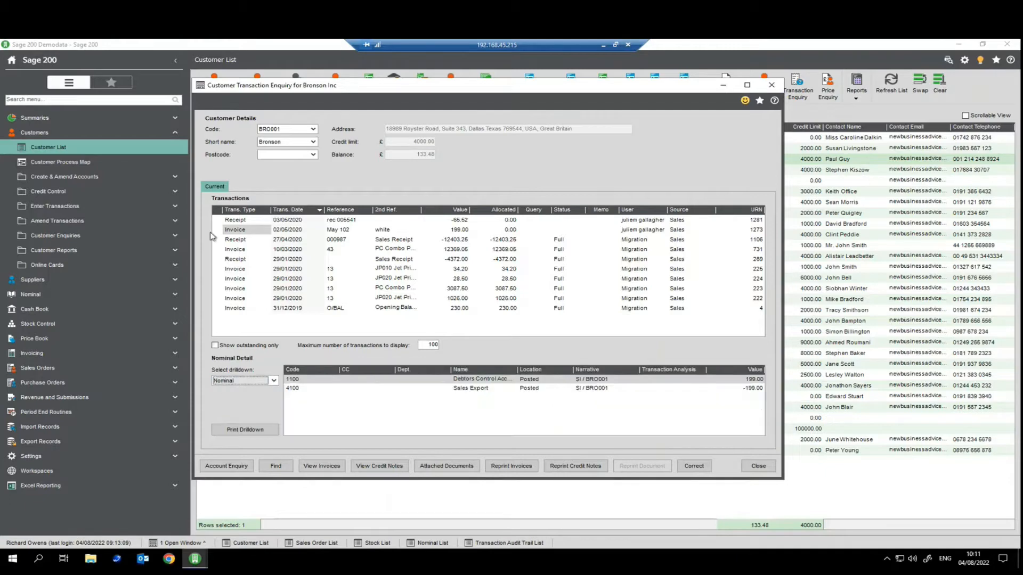
click(243, 381)
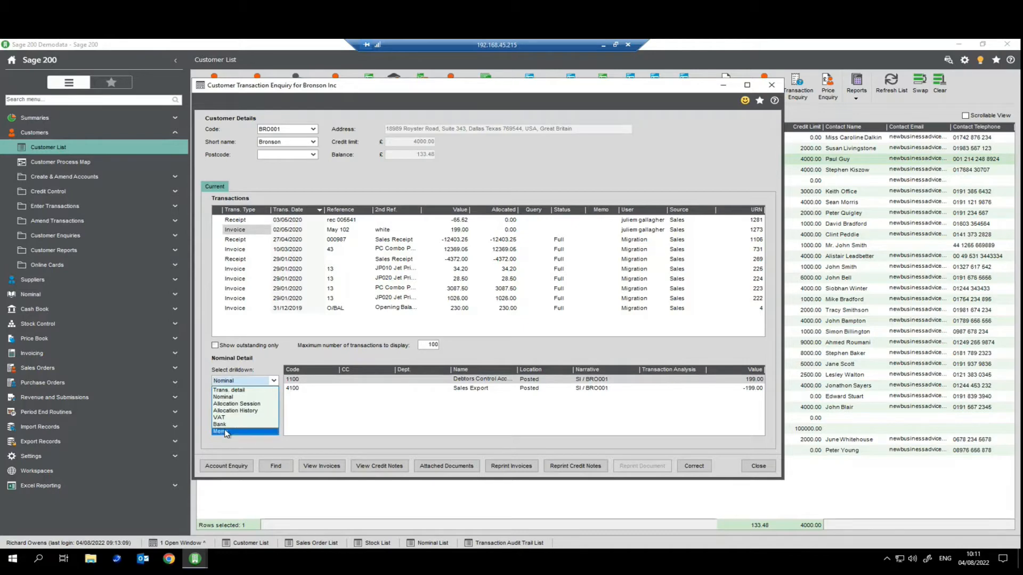
click(243, 232)
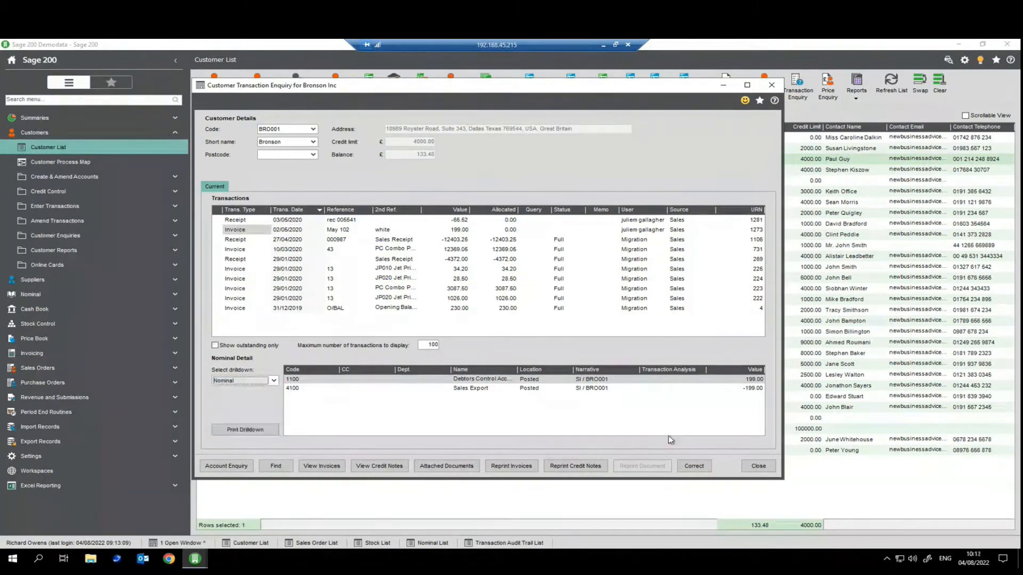
click(757, 467)
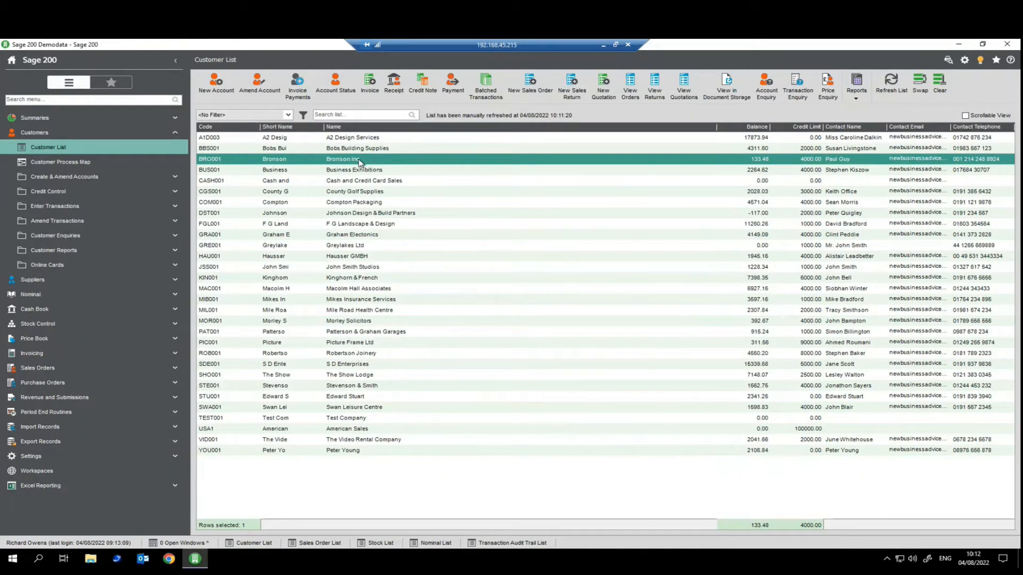
Enter and save a sales invoice for Bronson Inc with a goods value of 100, and close the invoice form.
click(370, 86)
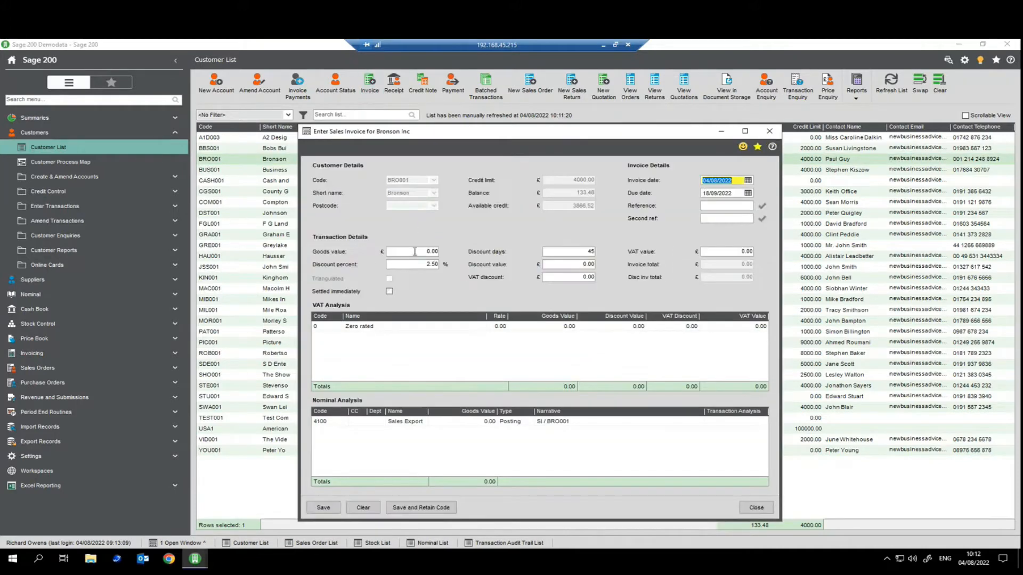
text(100)
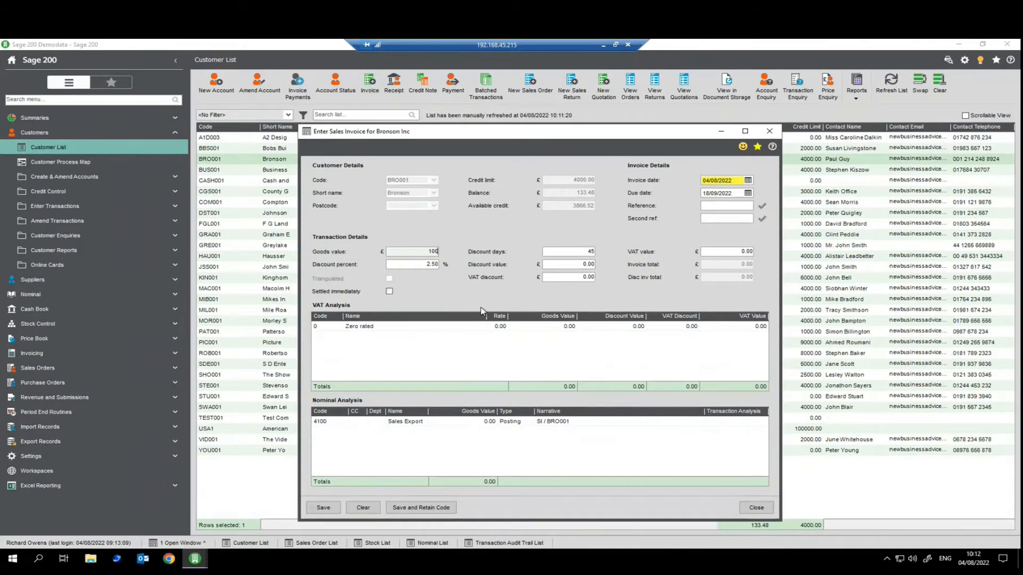
key(Tab)
key(Tab)
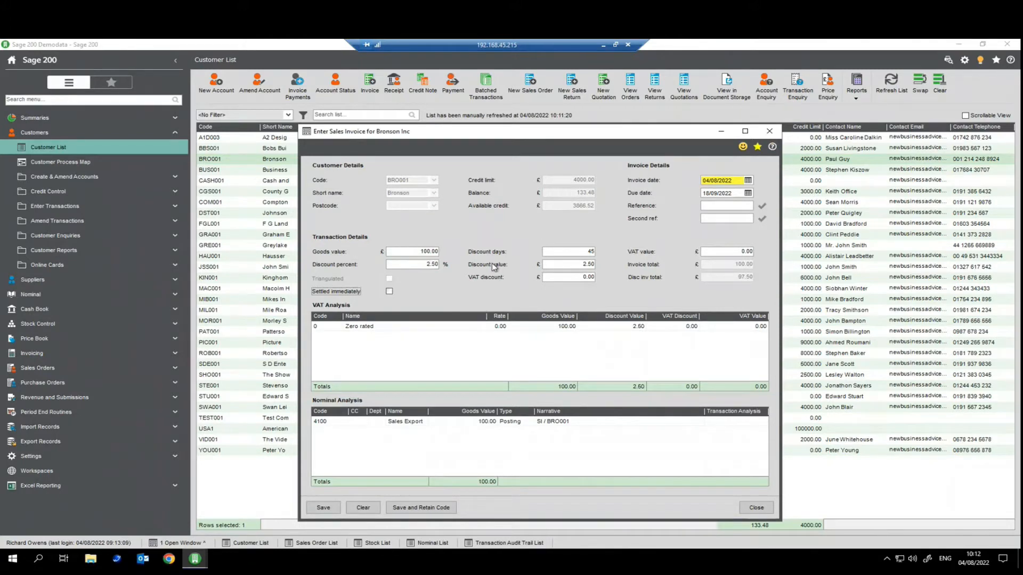
key(Tab)
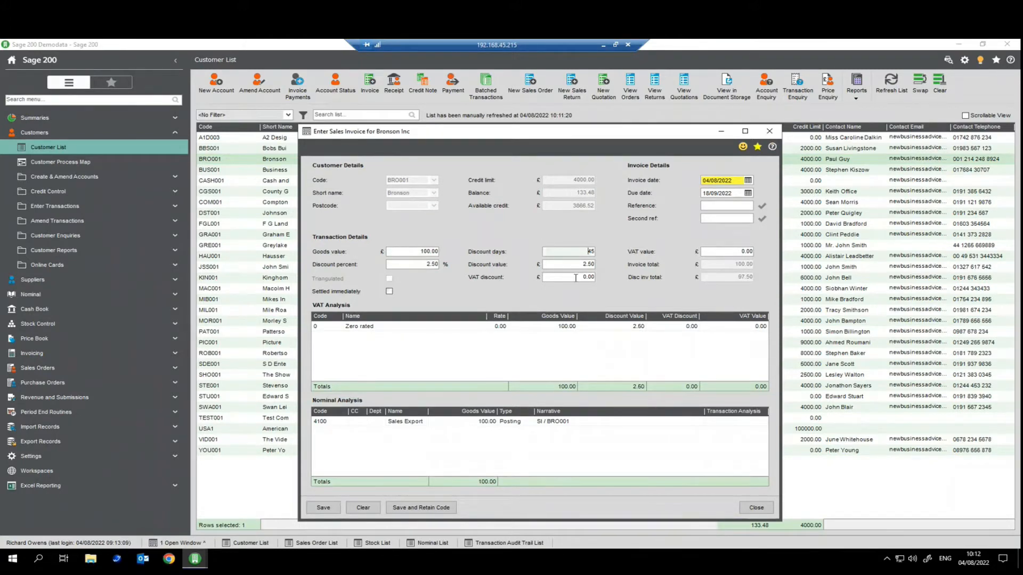
key(Tab)
key(Tab)
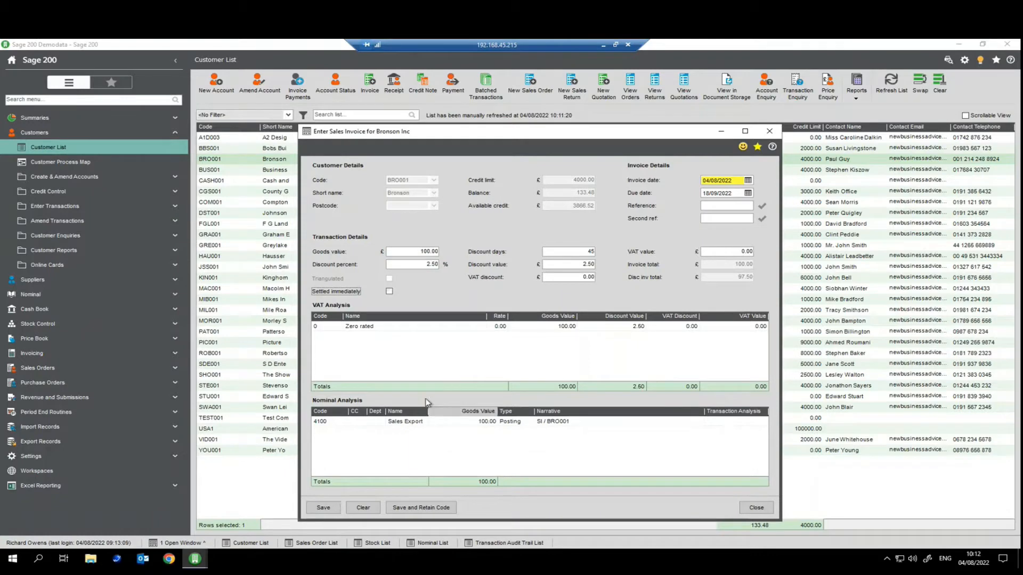
click(331, 509)
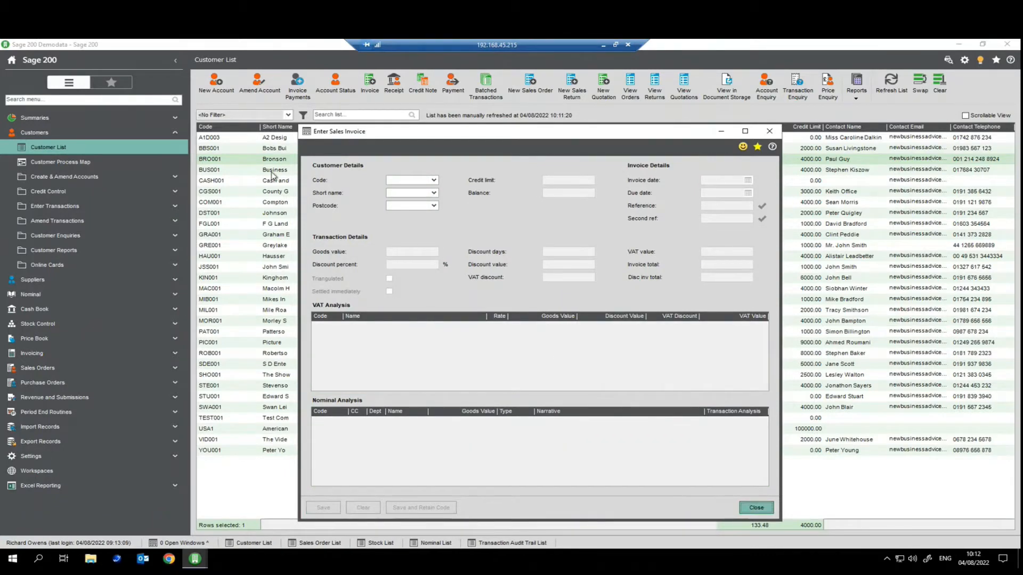
click(757, 508)
Reverse Bronson Inc's 04/08/2022 invoice for 100.00 from the transaction enquiry by saving the matching credit note.
double_click(342, 160)
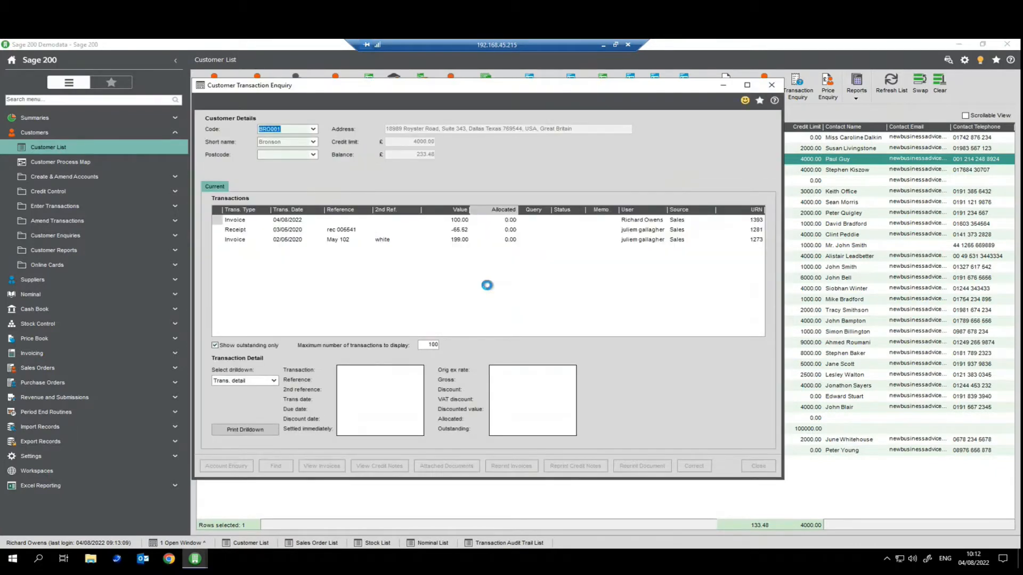
click(243, 222)
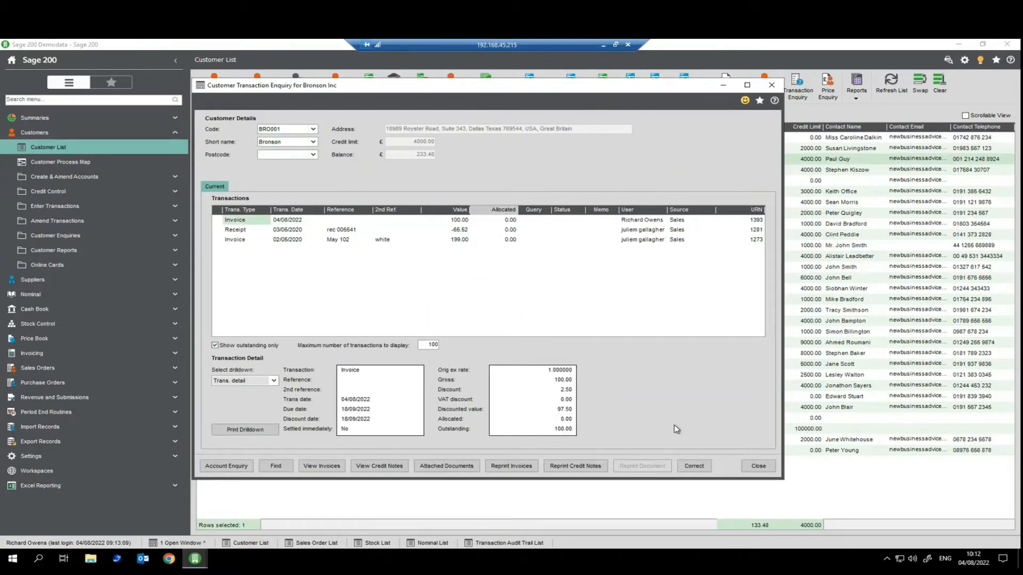
click(695, 467)
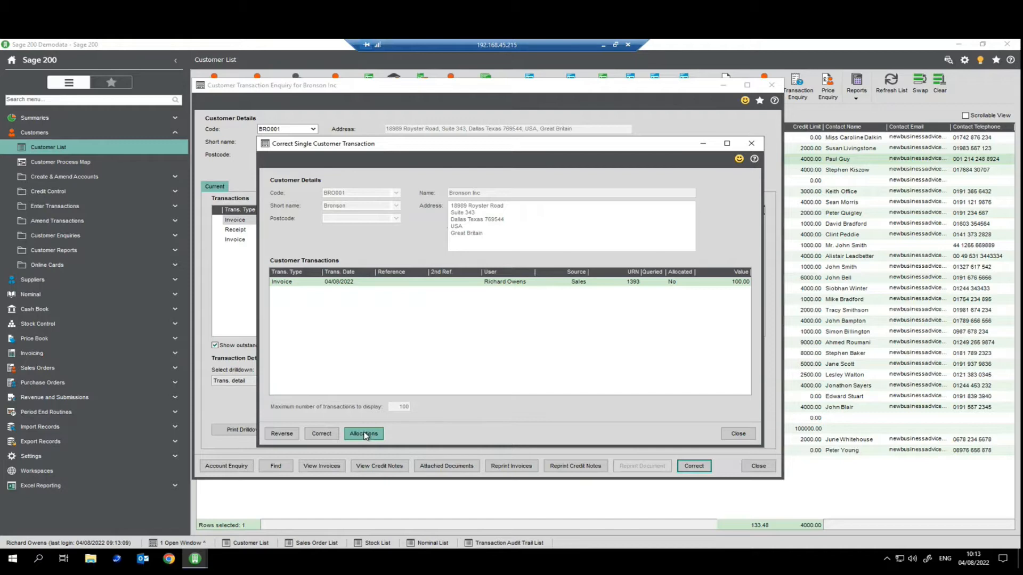
click(283, 436)
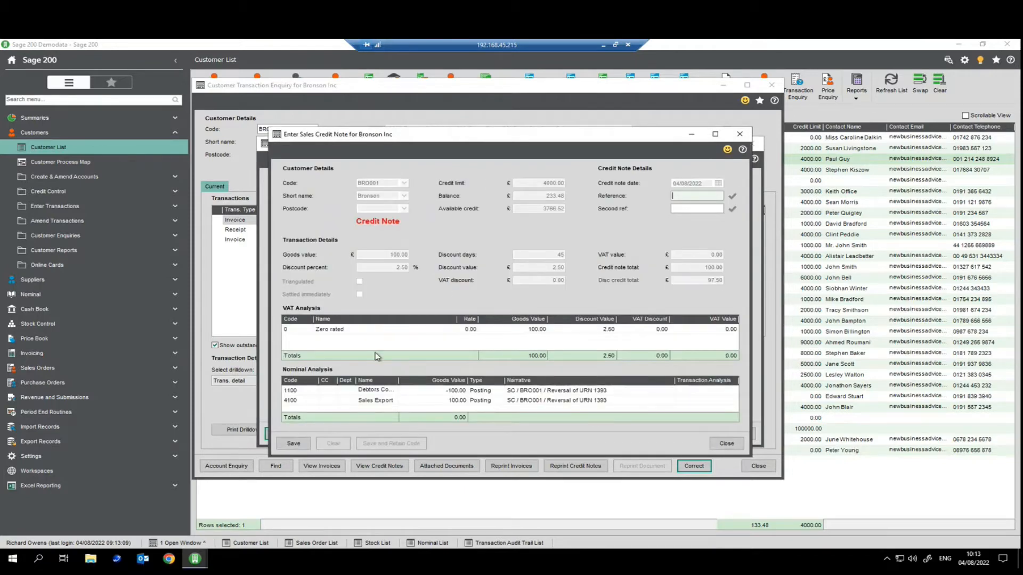
click(293, 444)
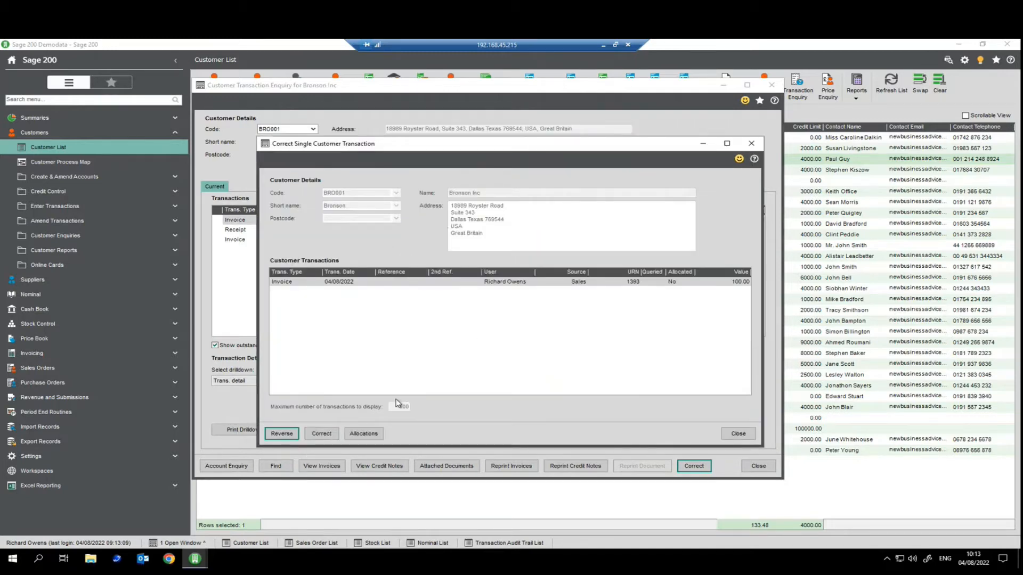
Leave the transaction correction and include allocated transactions in Bronson Inc's enquiry to check the invoice and credit note.
click(740, 435)
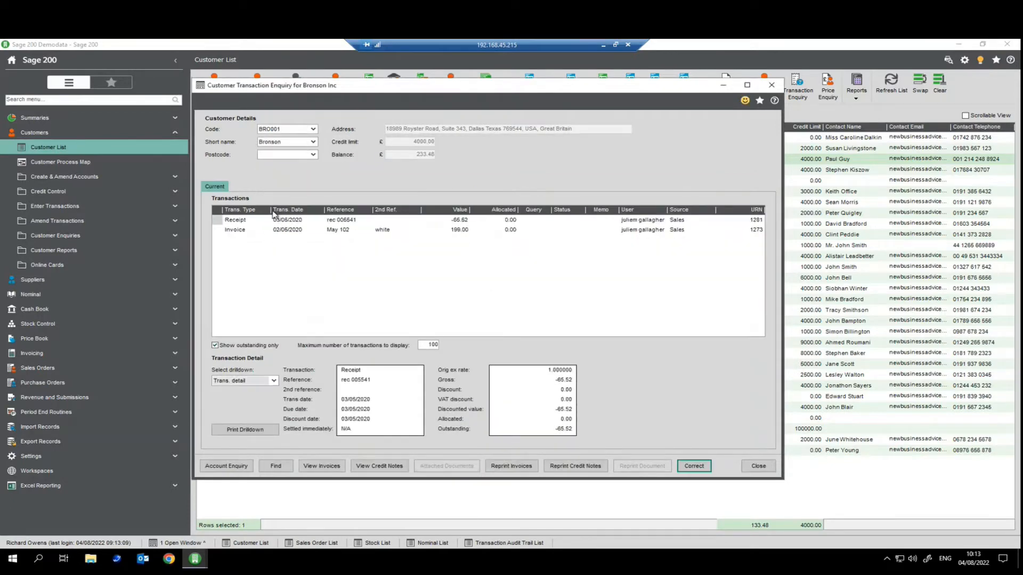
click(215, 346)
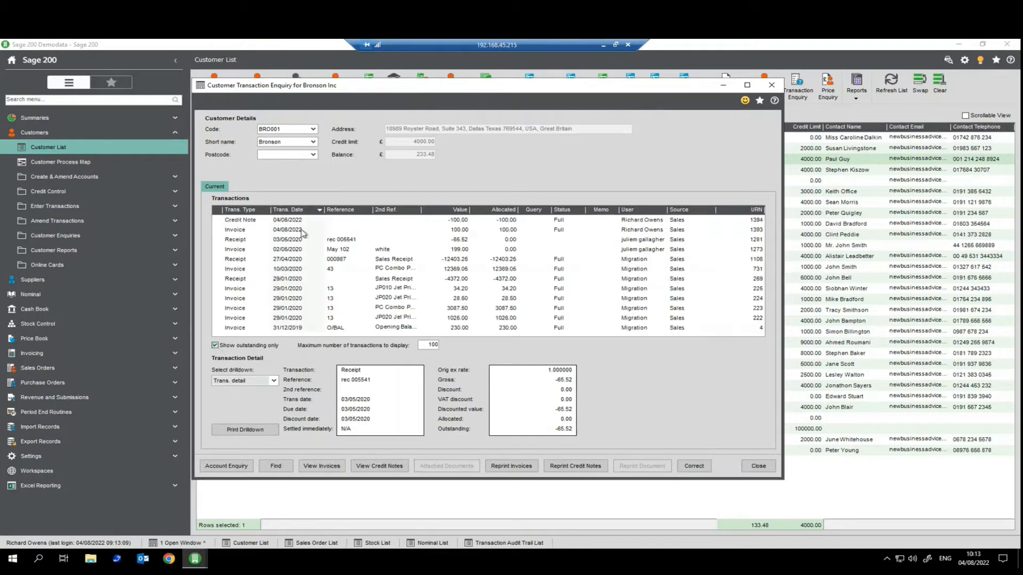
Check the allocated value of Bronson Inc's 04/08/2022 invoice and close the transaction enquiry.
click(247, 230)
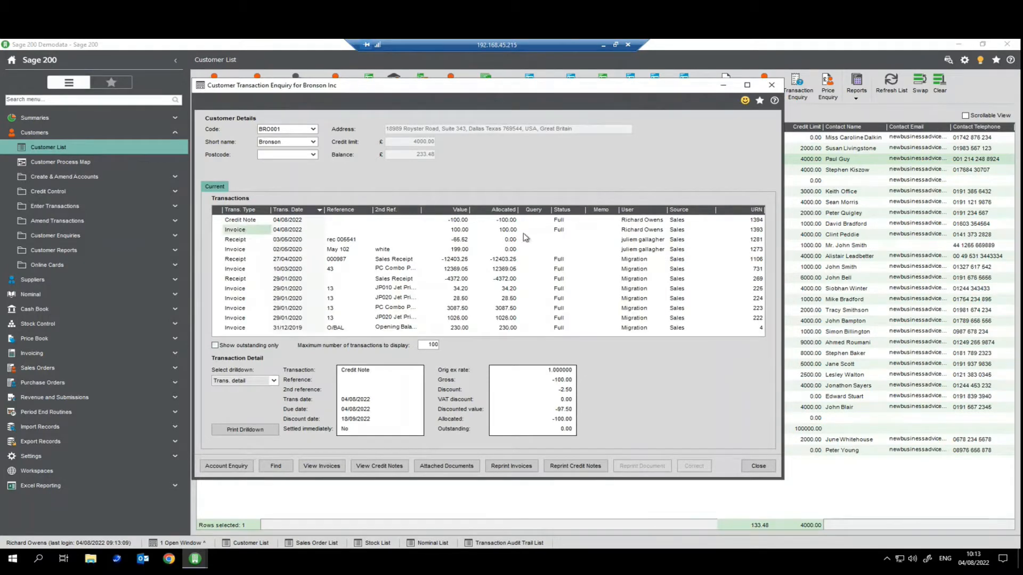
click(504, 229)
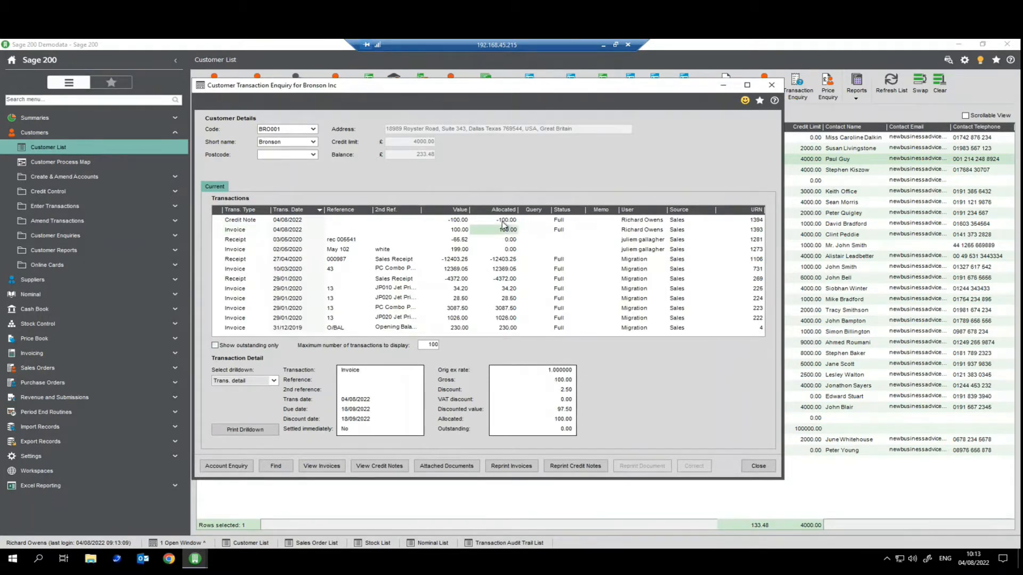
click(758, 465)
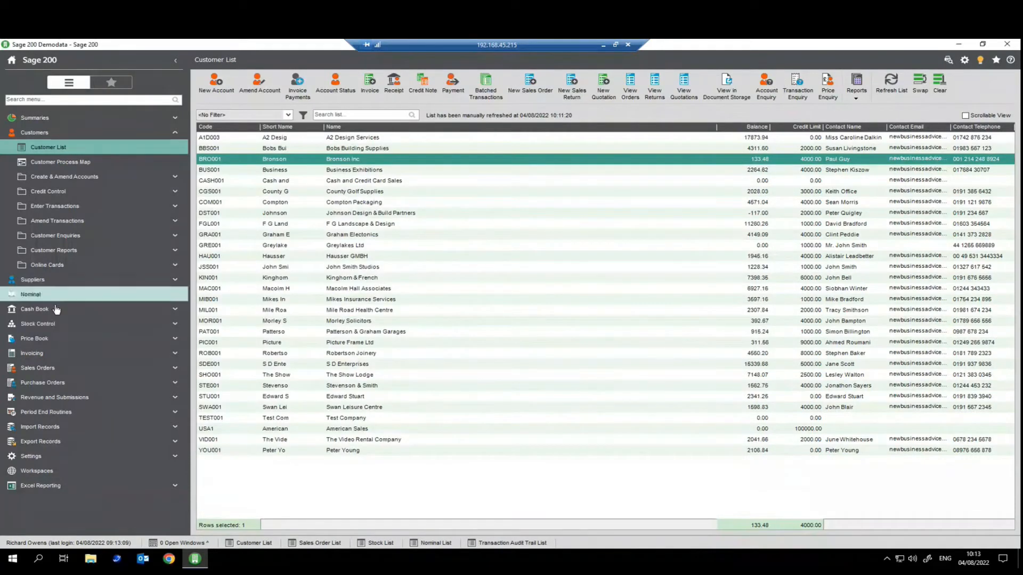
Open the Transaction Audit Trail List from the nominal enquiries and refresh it.
click(71, 295)
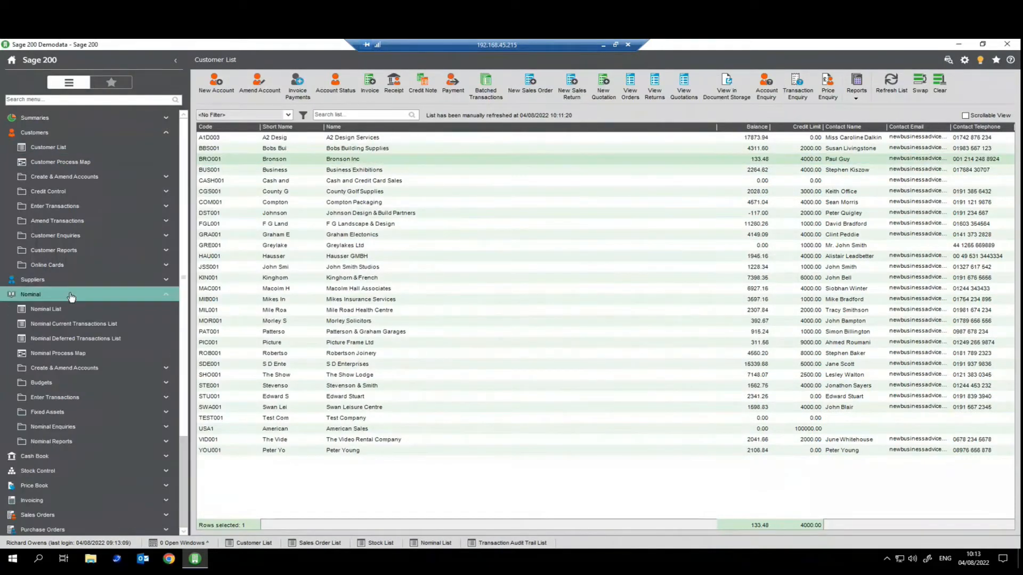
scroll(68, 260, down, 3)
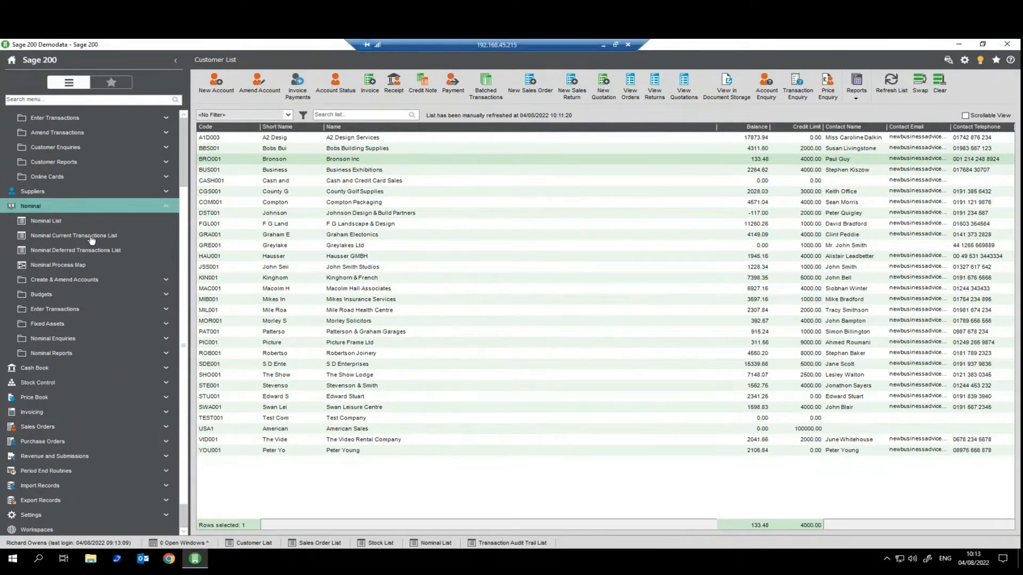
click(83, 341)
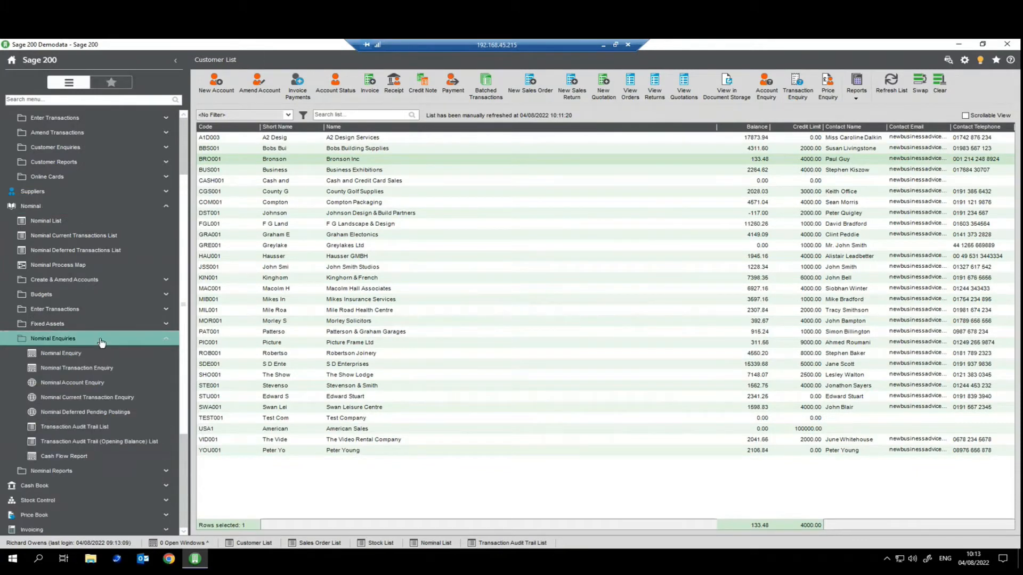
click(71, 429)
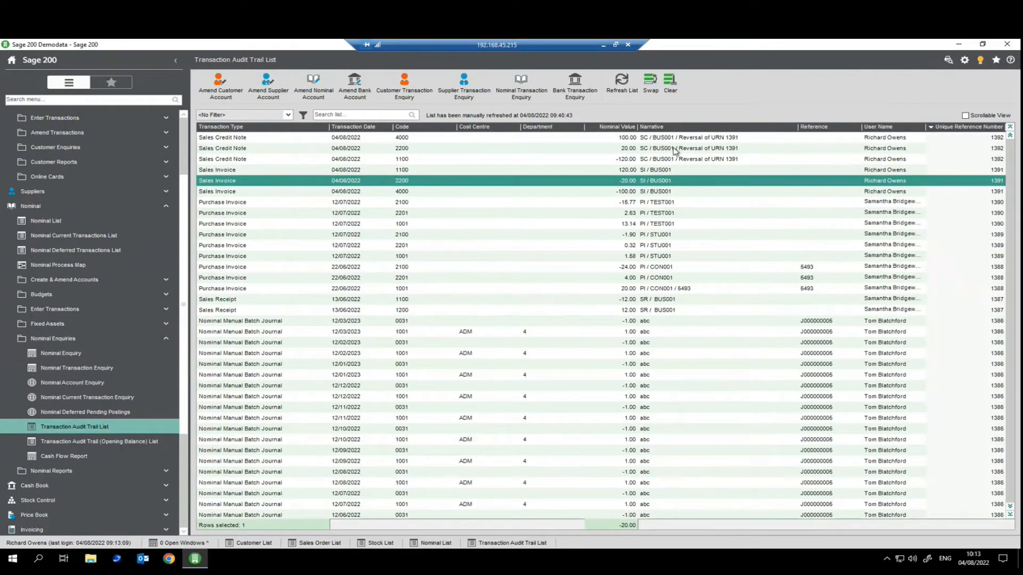
click(619, 90)
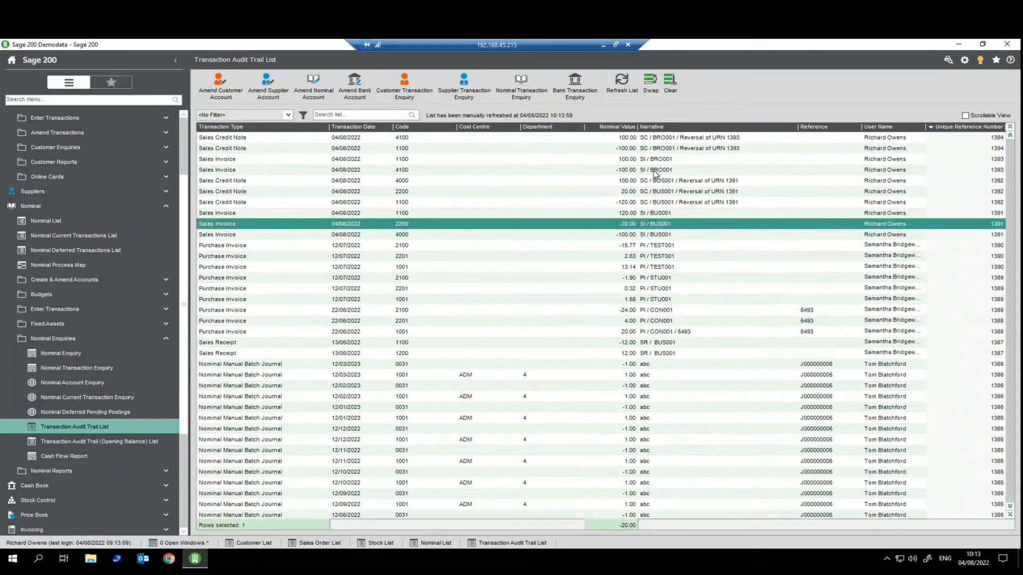
Examine the nominal postings of the BRO001 sales invoice and its reversing credit note in the audit trail.
click(654, 171)
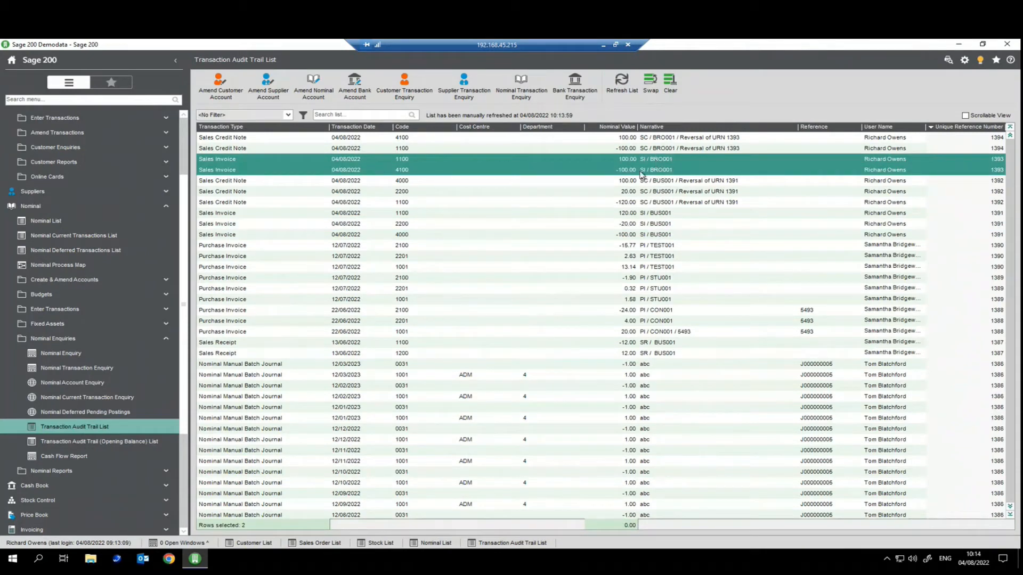
click(656, 149)
ctrl+click(656, 139)
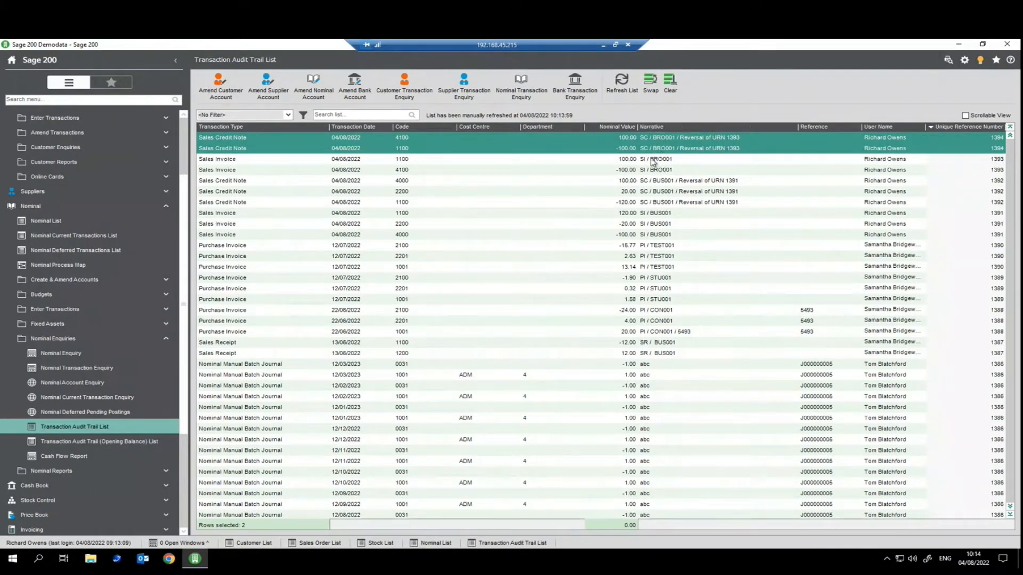
click(300, 203)
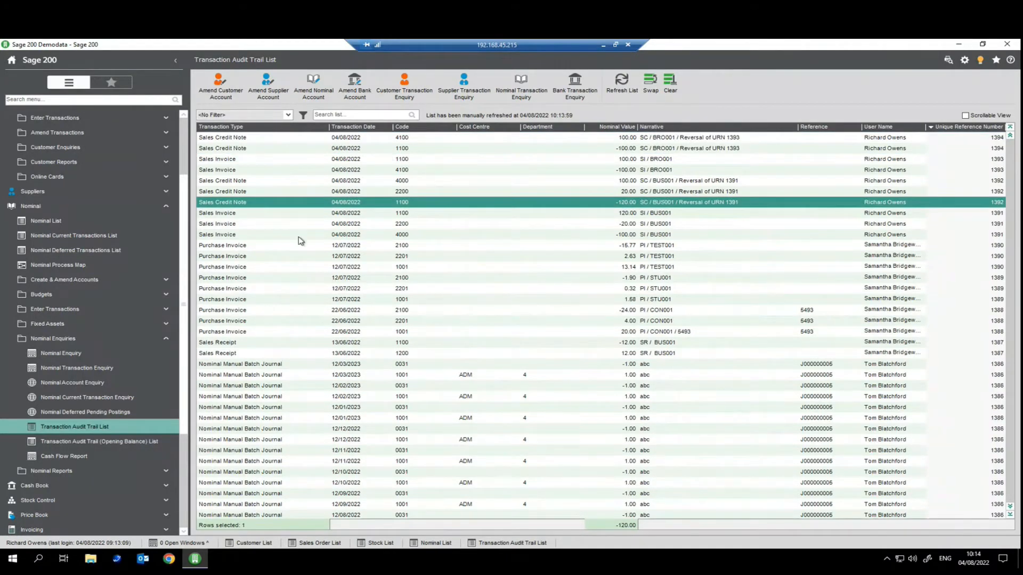
Collapse the whole navigation tree and examine the Stock - Admin account with its cost centre and department in the Nominal List.
right_click(81, 149)
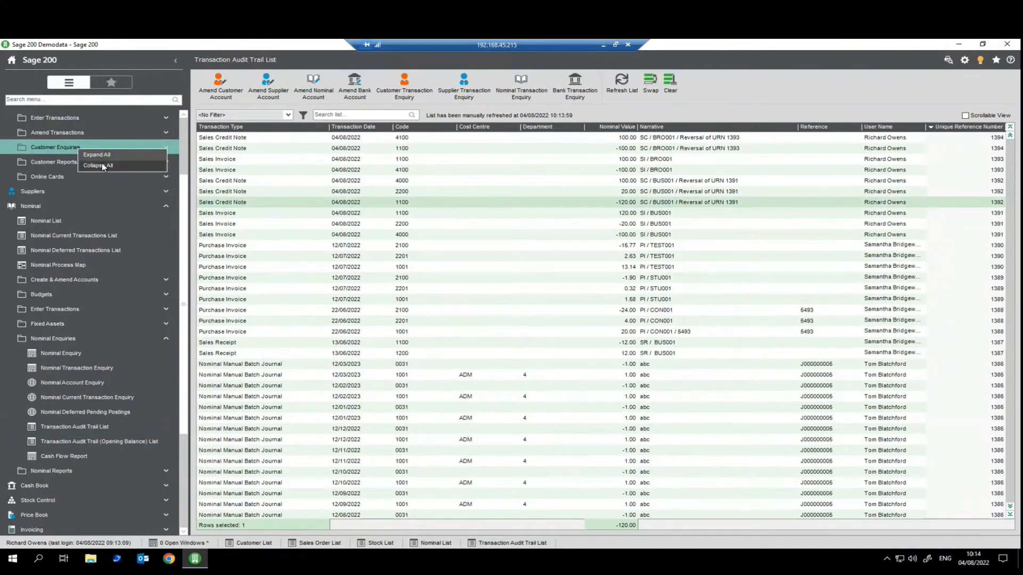
click(102, 166)
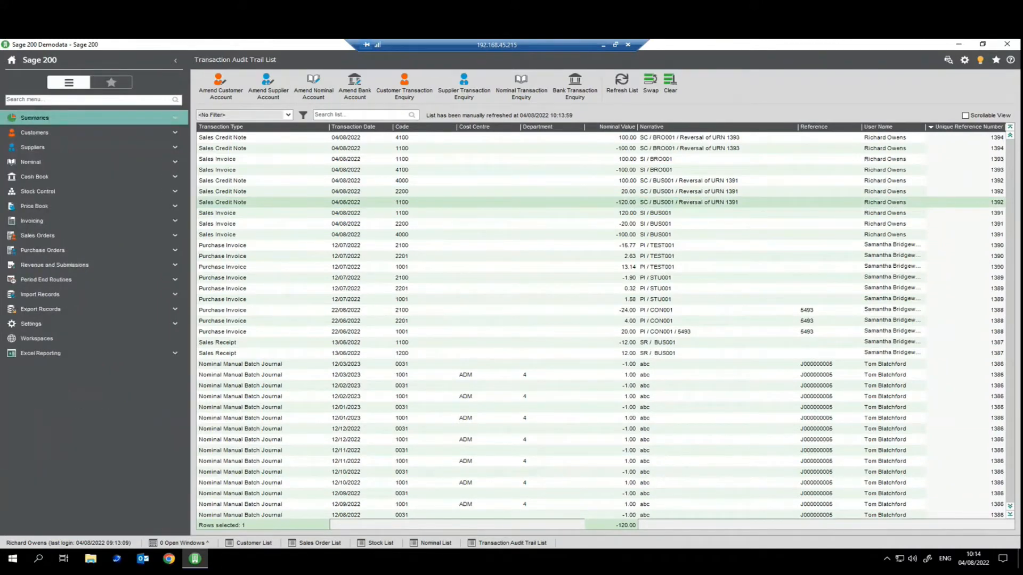
click(43, 160)
click(46, 177)
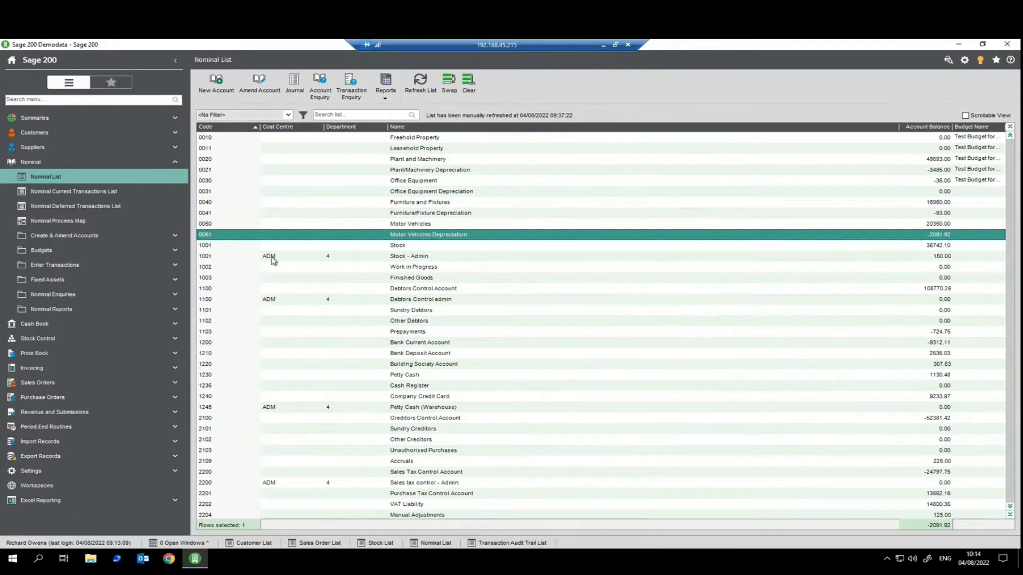
click(210, 258)
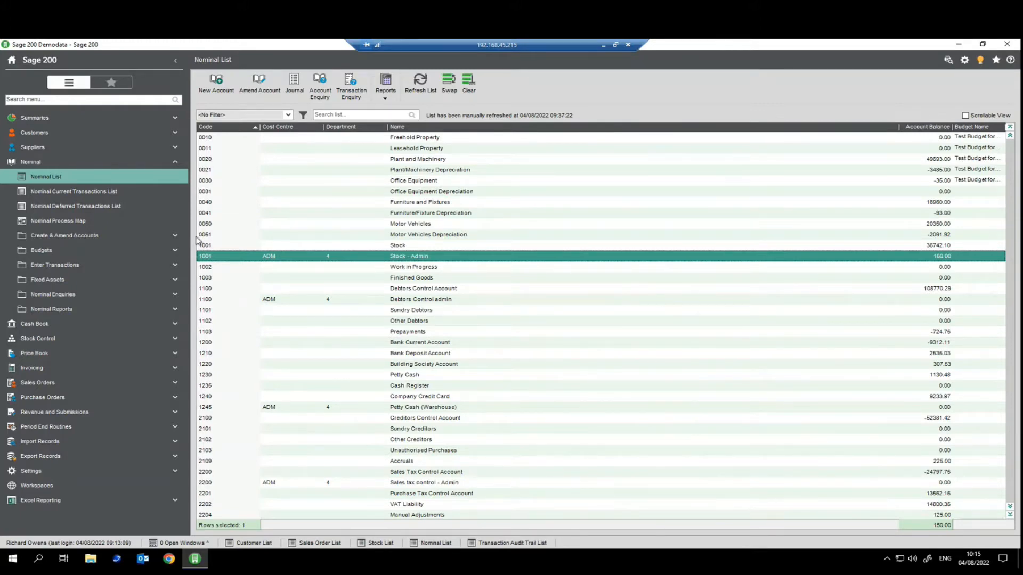
Open the criteria for the Profit and Loss (Detailed) report from the nominal financial statements.
click(69, 308)
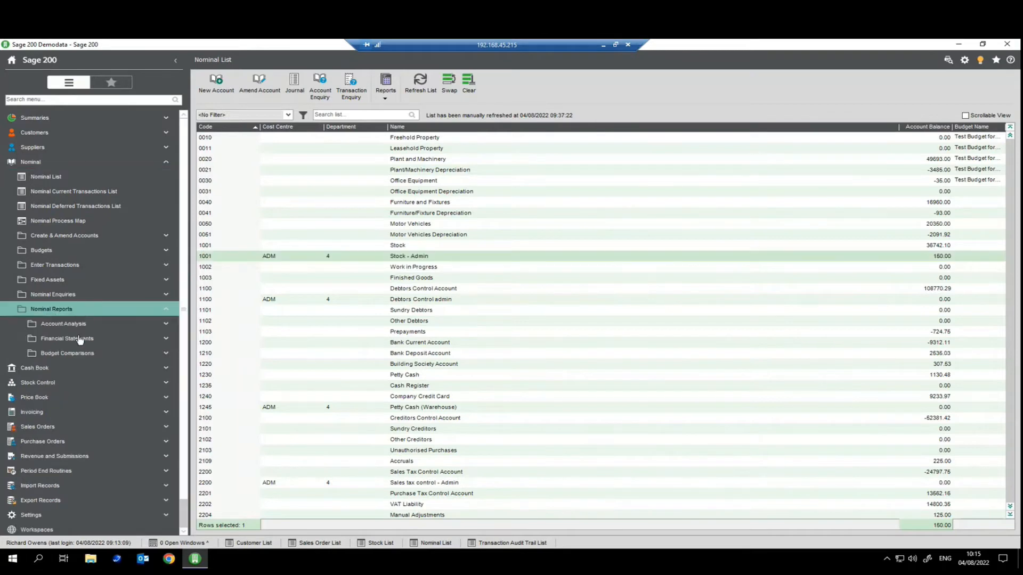
click(83, 340)
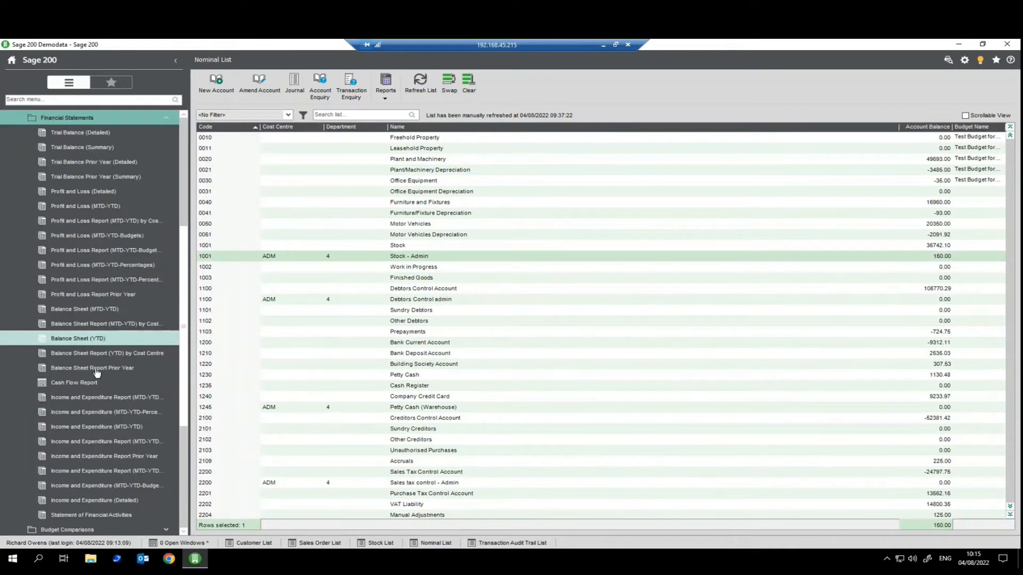
click(82, 192)
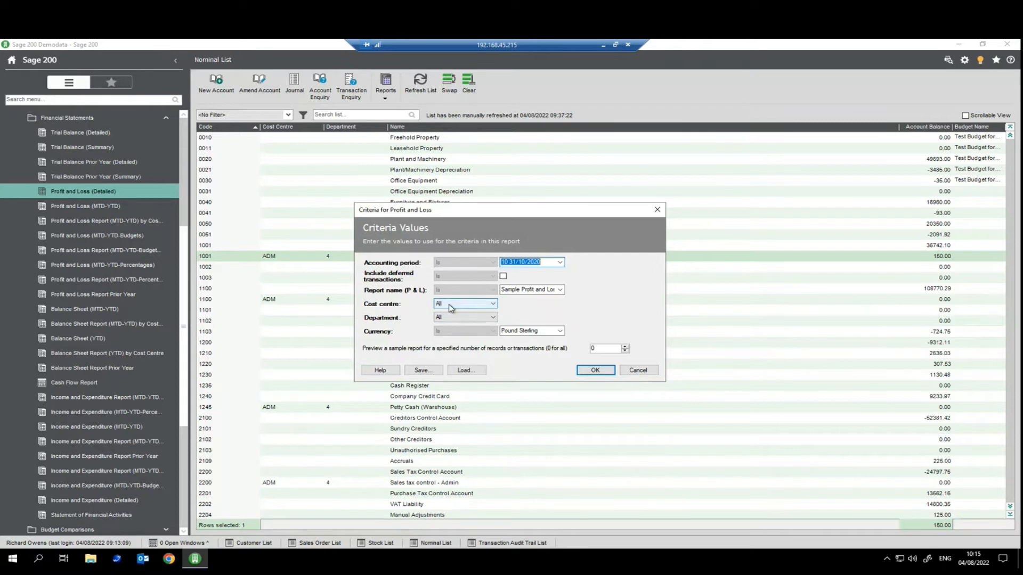
Restrict the Profit and Loss report's cost centre criterion to ADM.
click(450, 304)
click(455, 319)
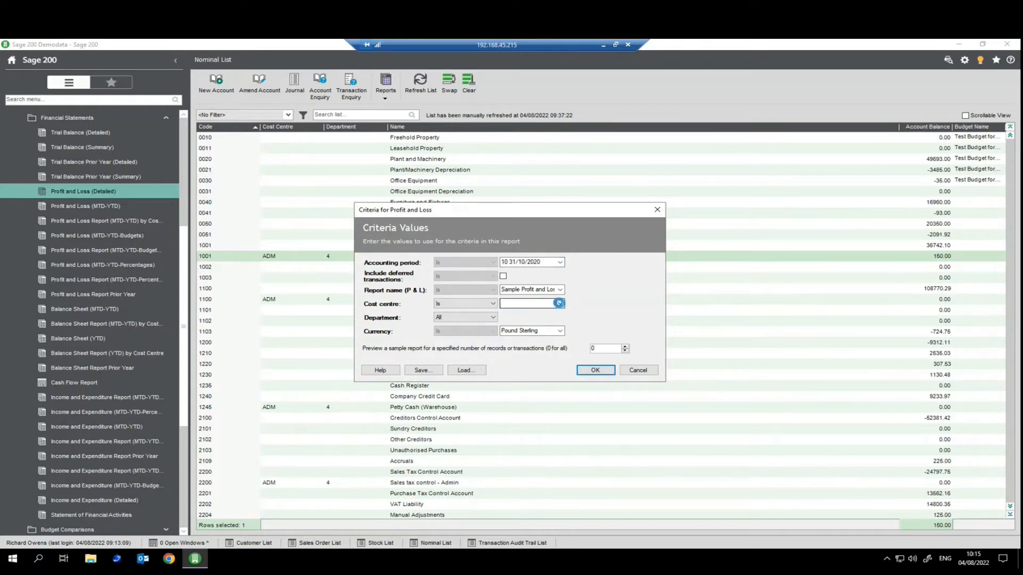
click(555, 307)
click(534, 327)
Restrict the report's department criterion to the list of departments 3, 4 and 5 (Accounts, Admin and Marketing).
click(480, 318)
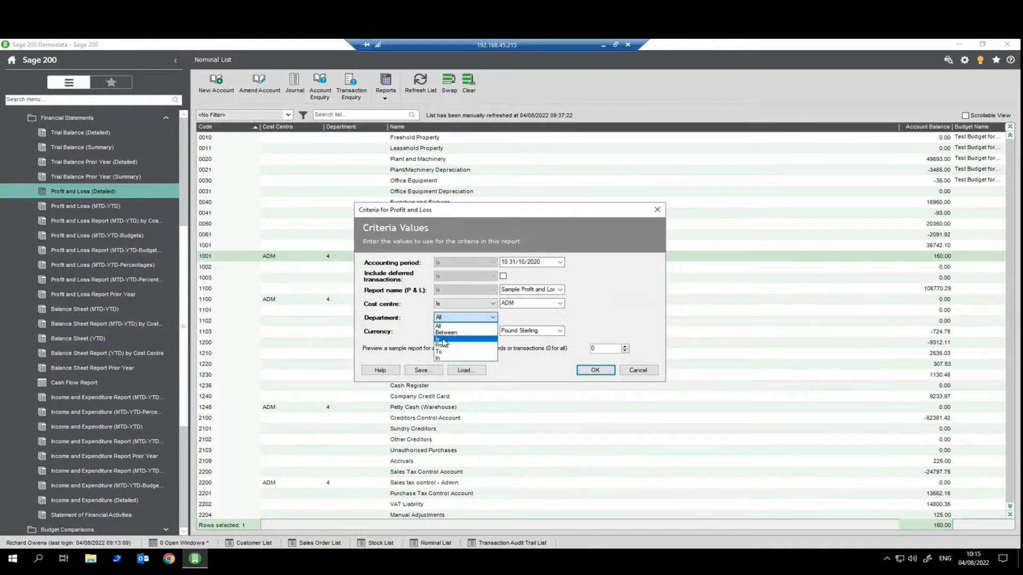
click(463, 355)
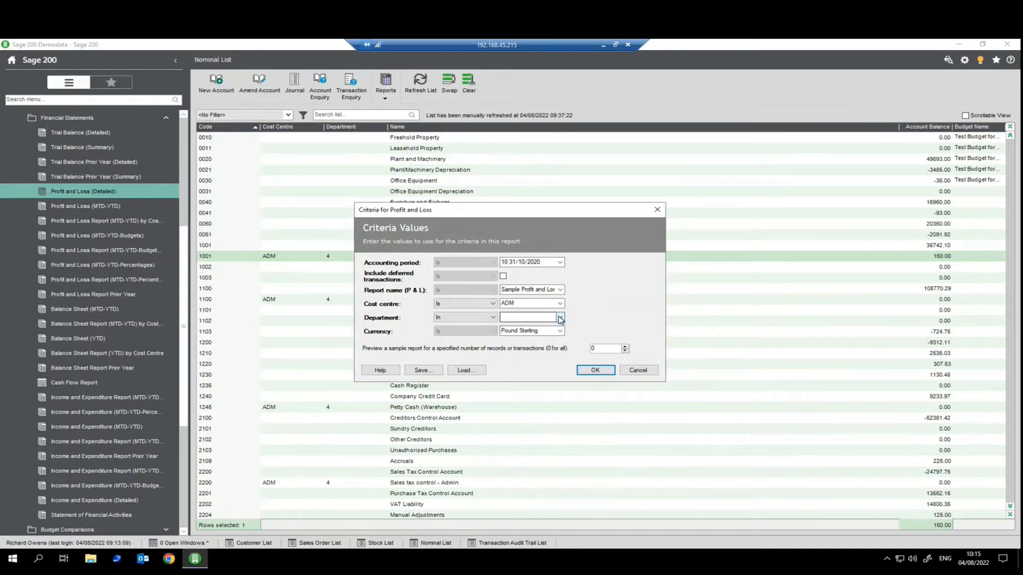
click(561, 318)
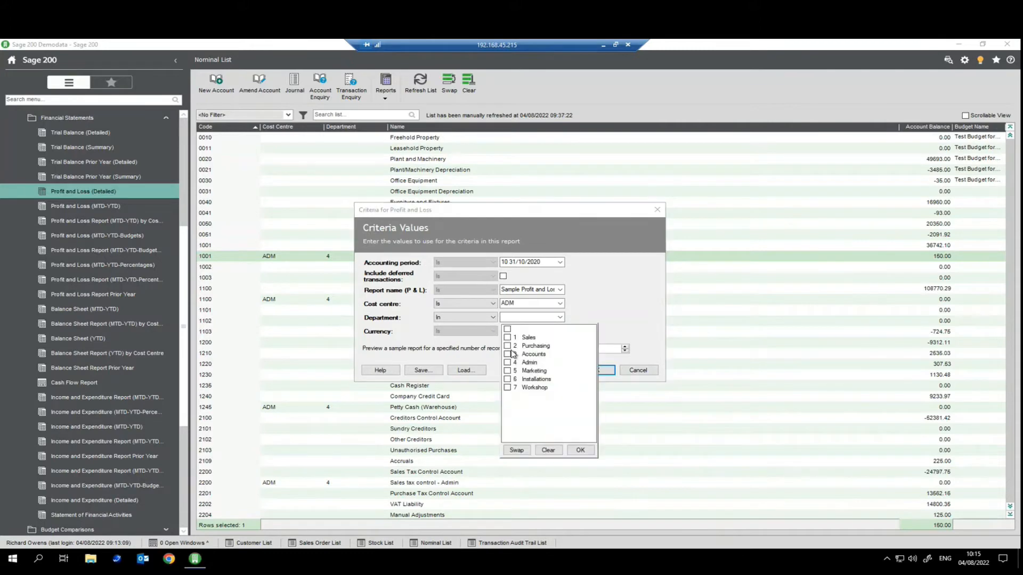
click(507, 354)
click(507, 363)
click(508, 371)
click(598, 283)
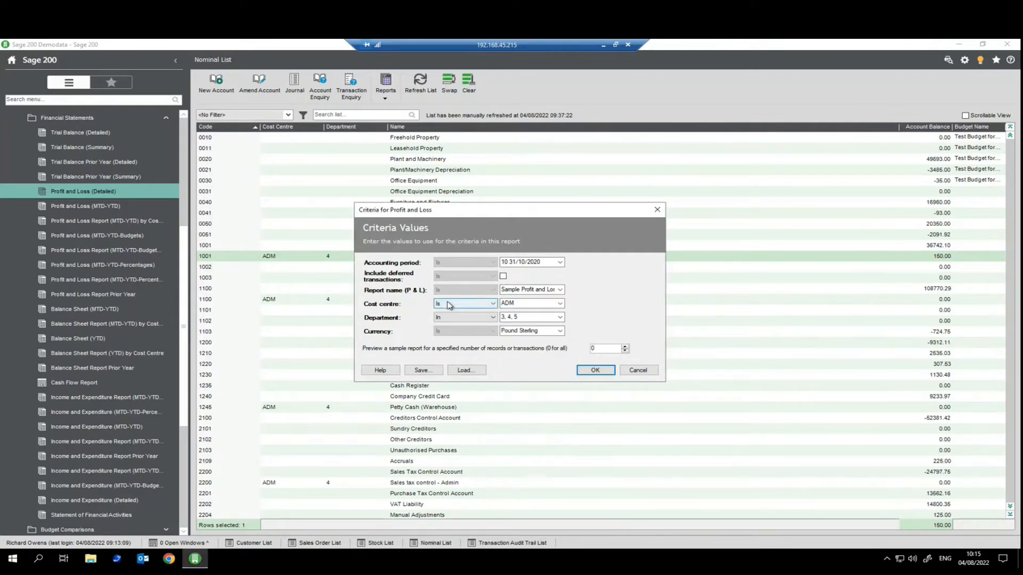
Set the cost centre and department criteria back to All, and preview and close the Profit and Loss report.
click(450, 304)
click(445, 313)
click(445, 317)
click(445, 328)
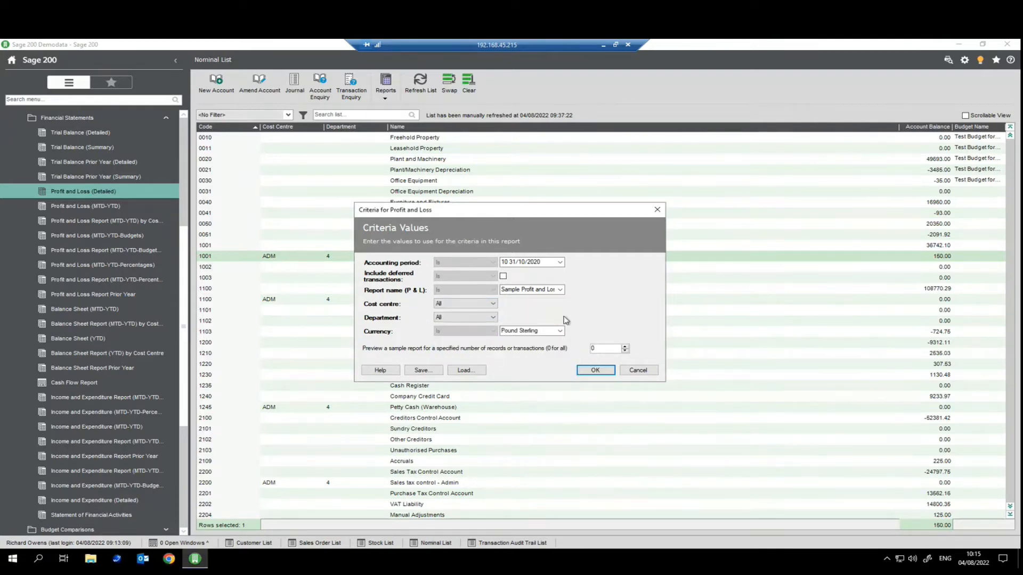
click(595, 371)
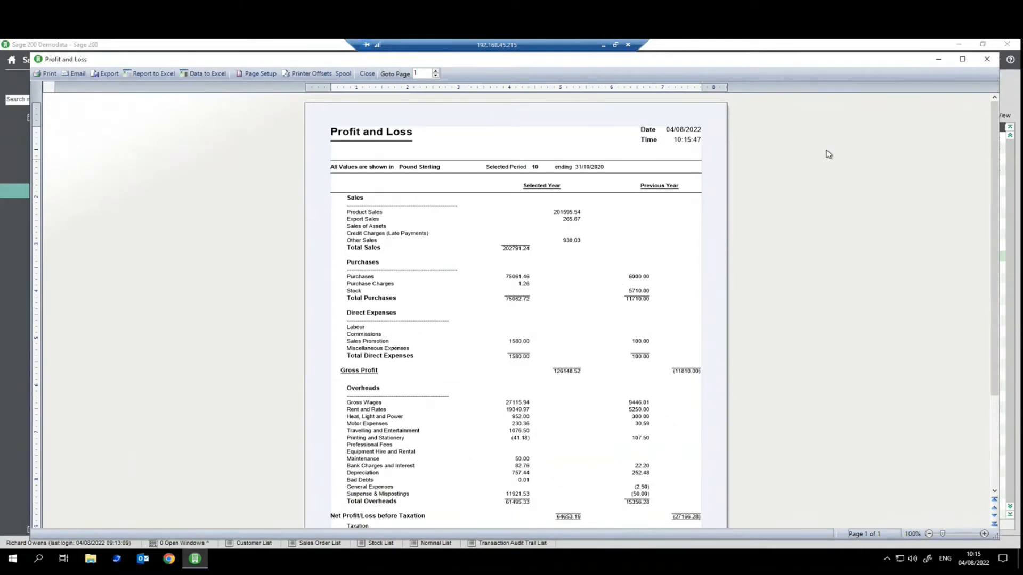
click(988, 60)
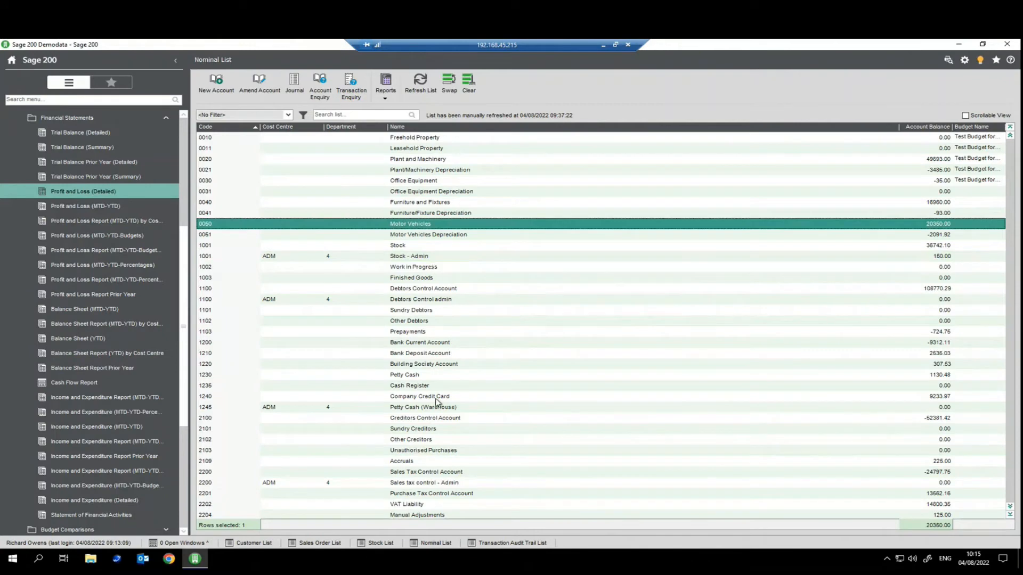
Collapse the whole navigation tree and open the Customer List.
right_click(118, 236)
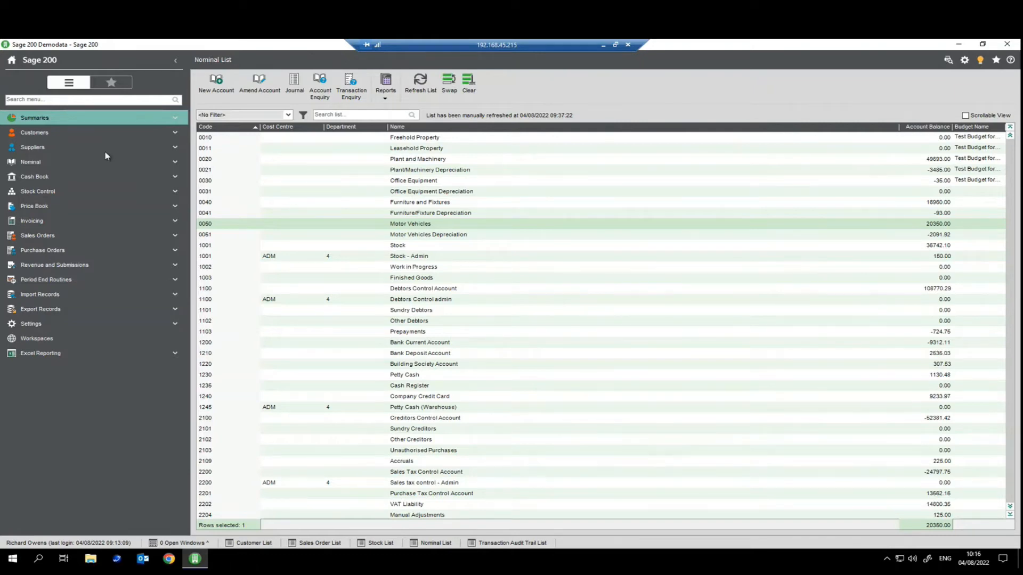
click(47, 134)
click(51, 148)
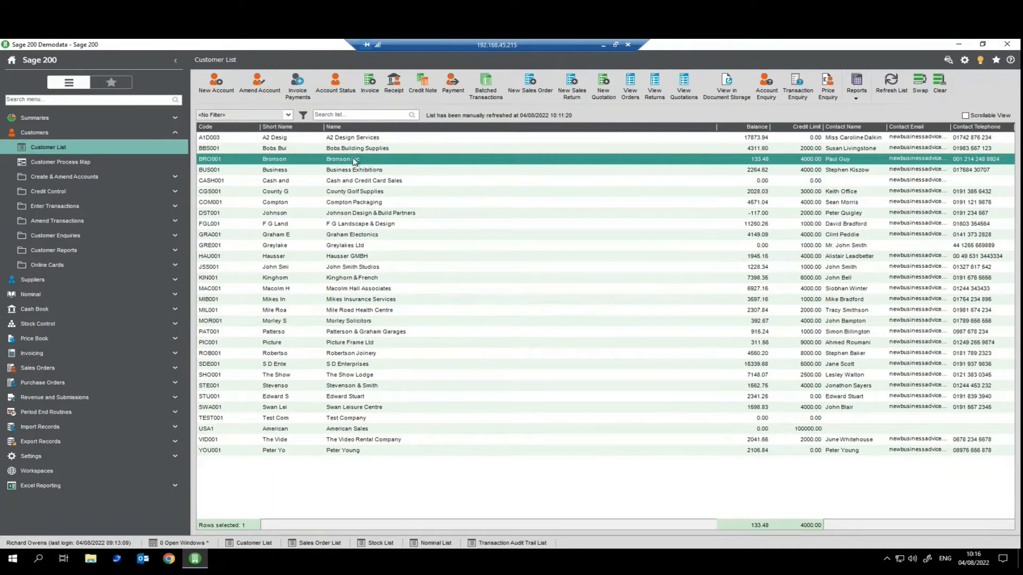
Look through the Credit Control reports within the customer reports and collapse that group.
click(76, 251)
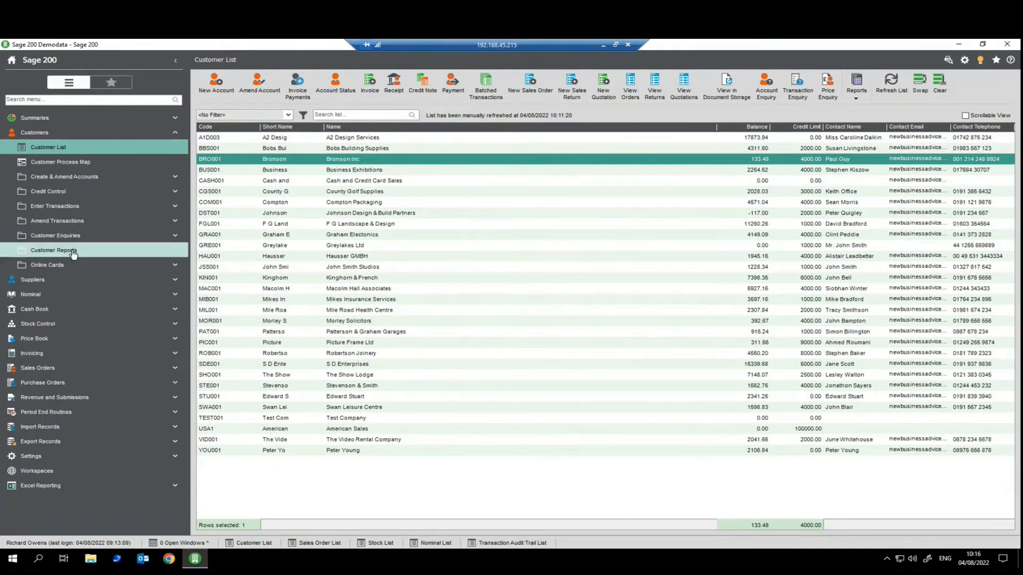
click(73, 281)
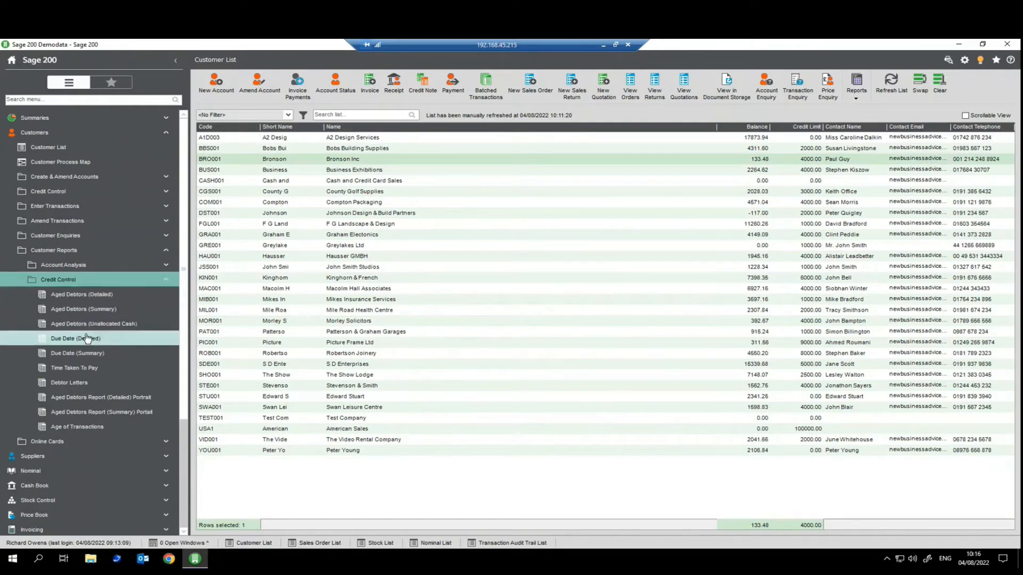
click(71, 282)
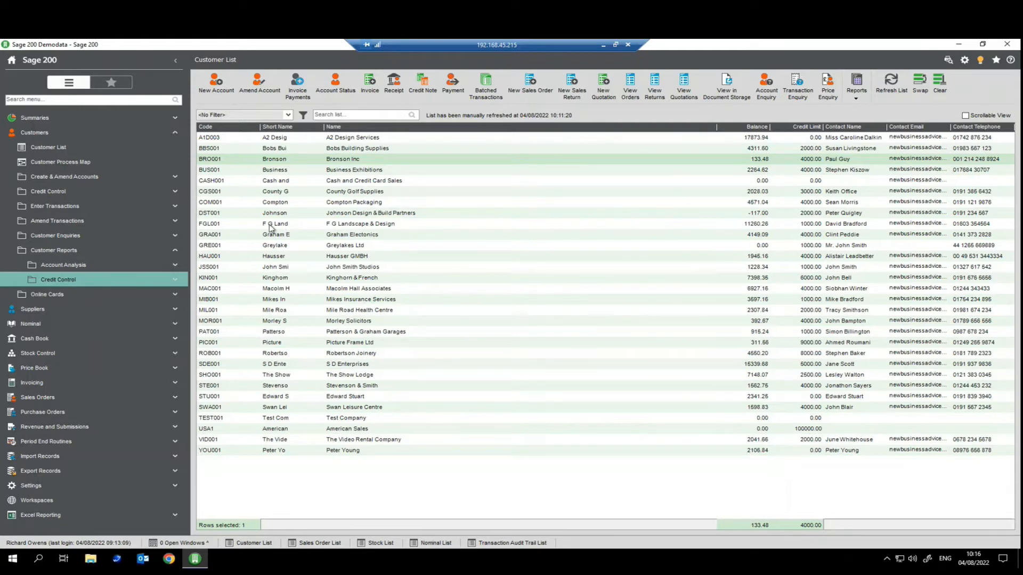
Expand the Customer Enquiries and customer Credit Control groups and open the Credit Control Enquiry workspace.
click(64, 237)
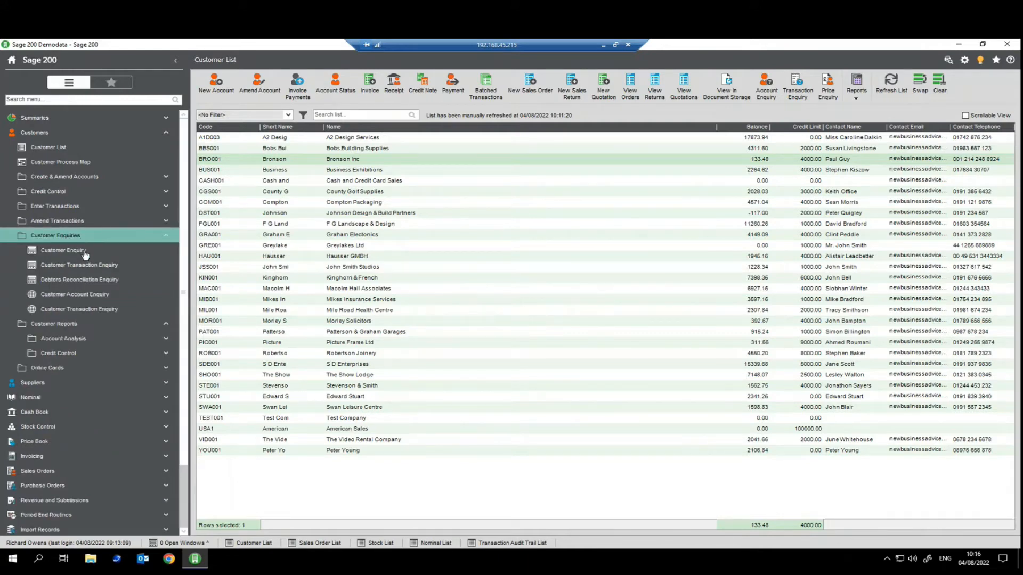
click(80, 192)
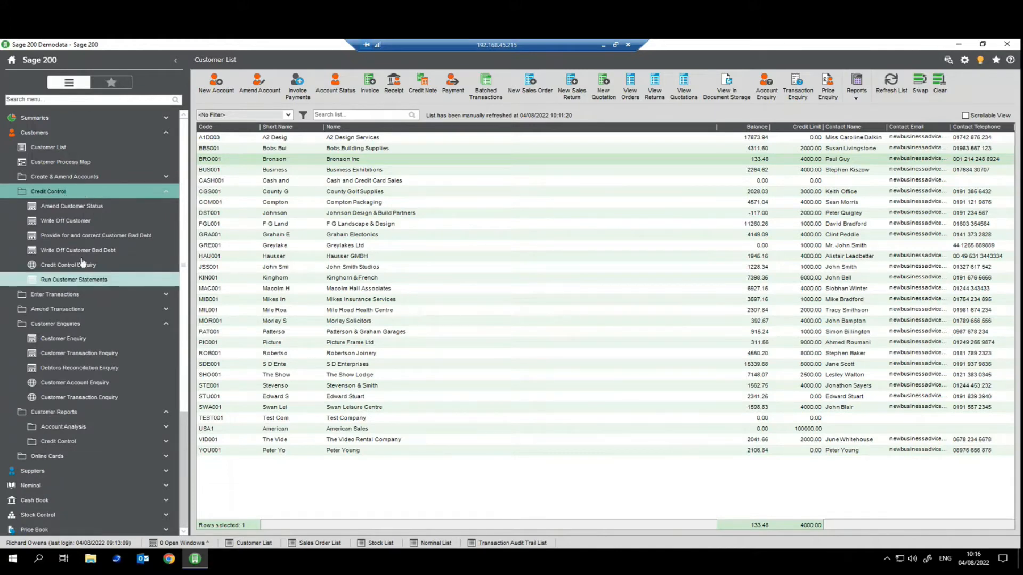
click(63, 264)
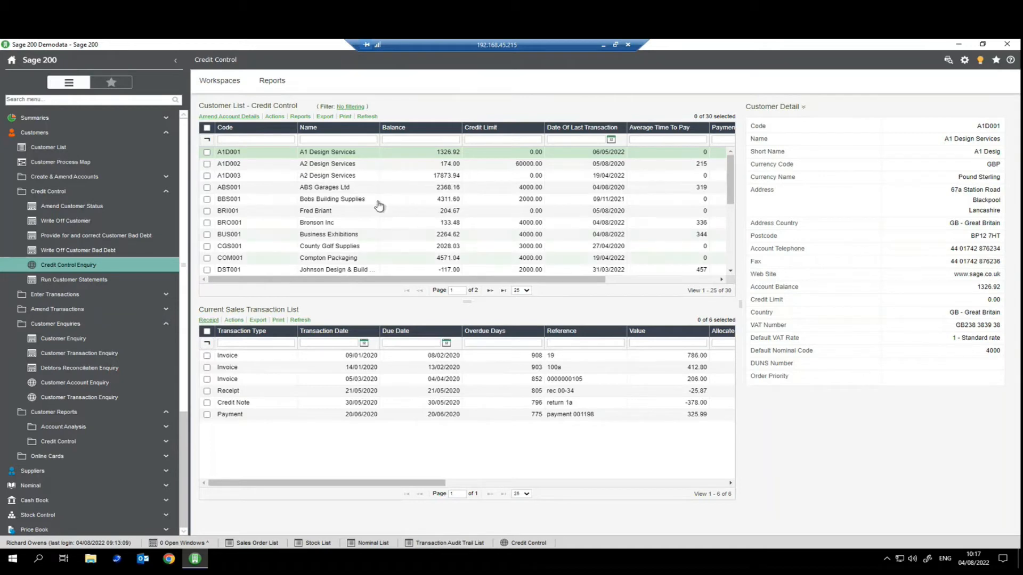
Go through the customer list's Code, Name, Balance and Credit Limit filter fields without entering any criteria.
click(257, 139)
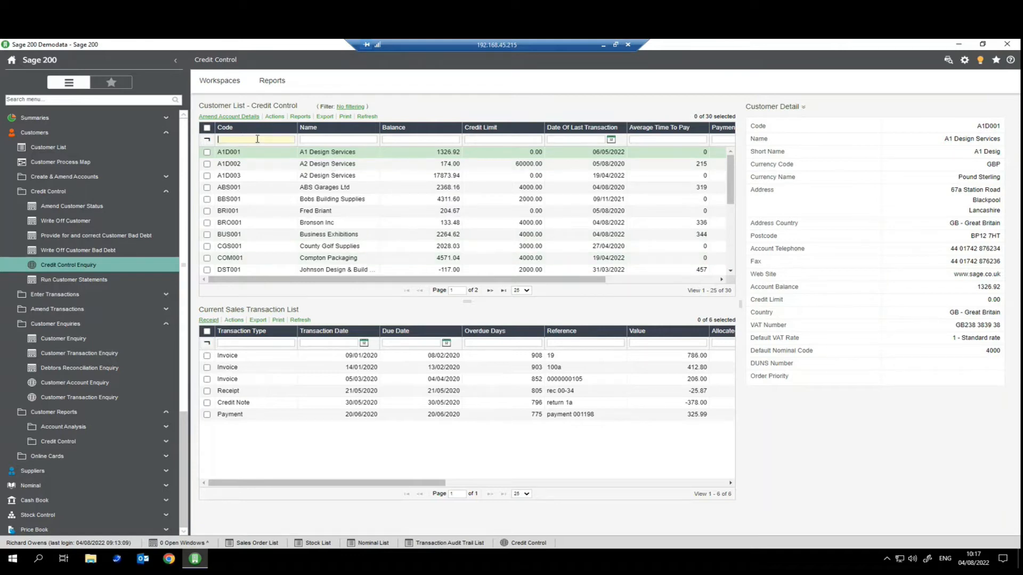
click(341, 139)
click(421, 140)
click(256, 139)
click(336, 139)
click(421, 139)
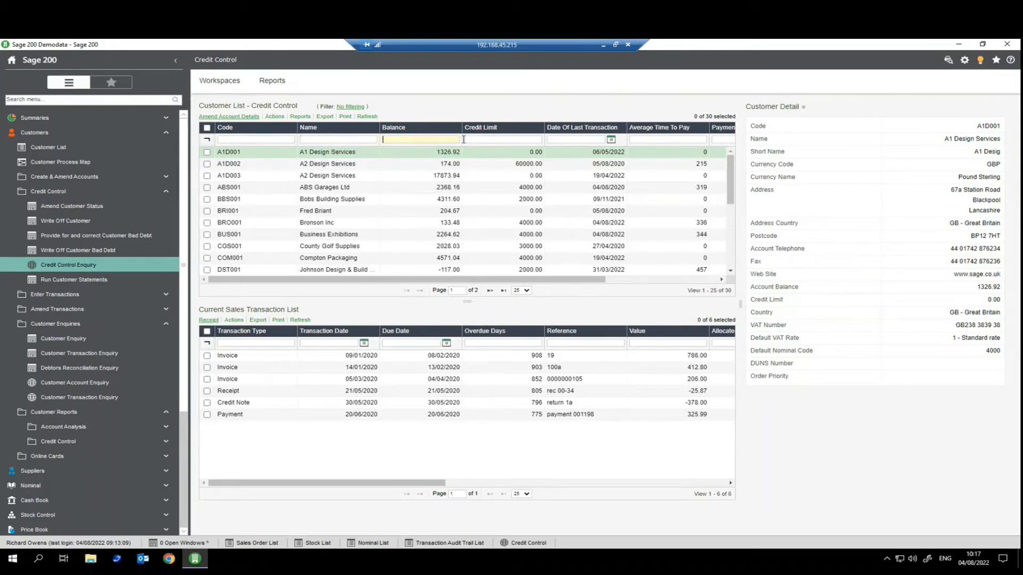
click(495, 138)
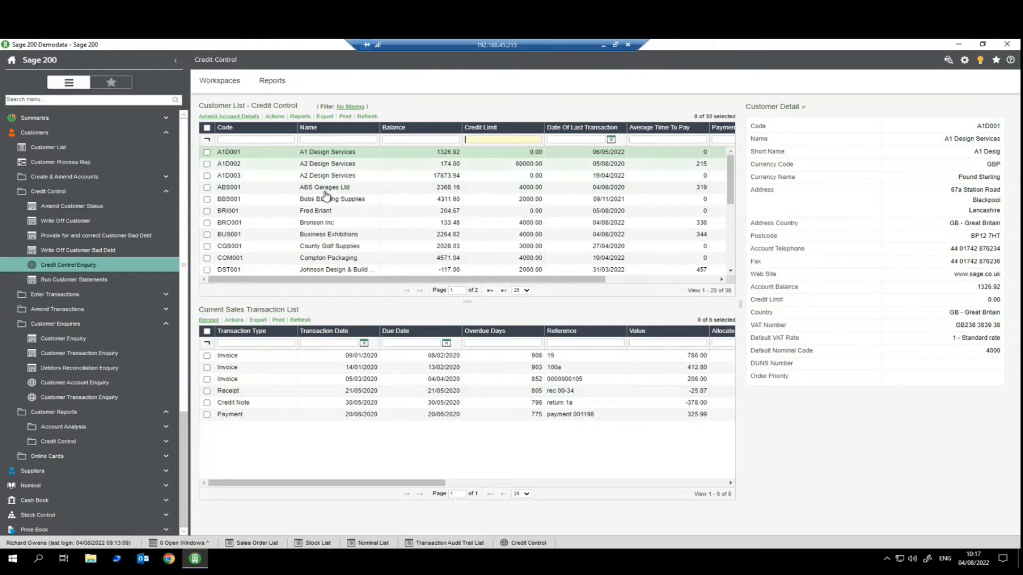
View the transactions of ABS Garages Ltd, select its invoice with reference sales 1 and list the available transaction detail views.
click(283, 189)
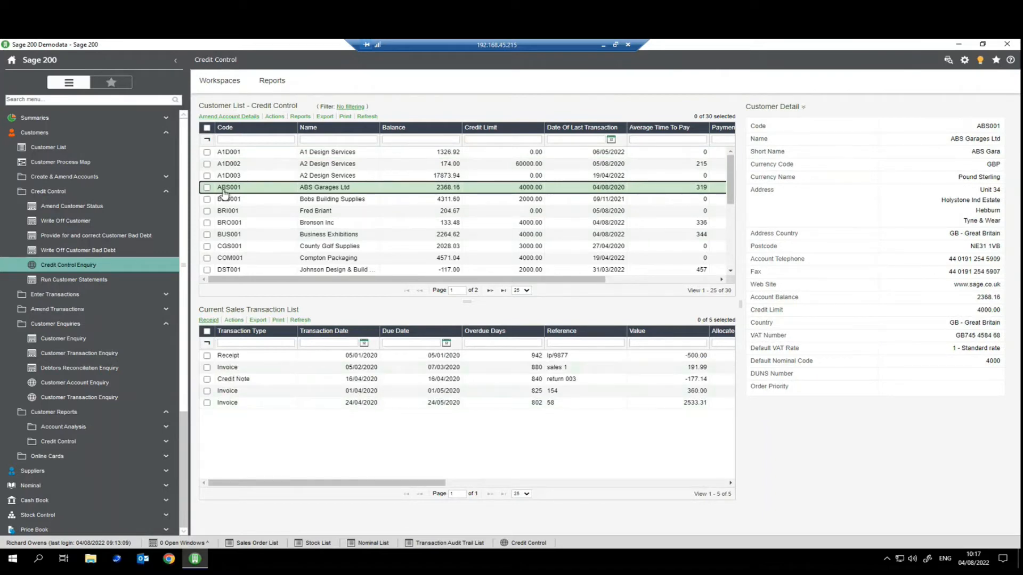
click(234, 372)
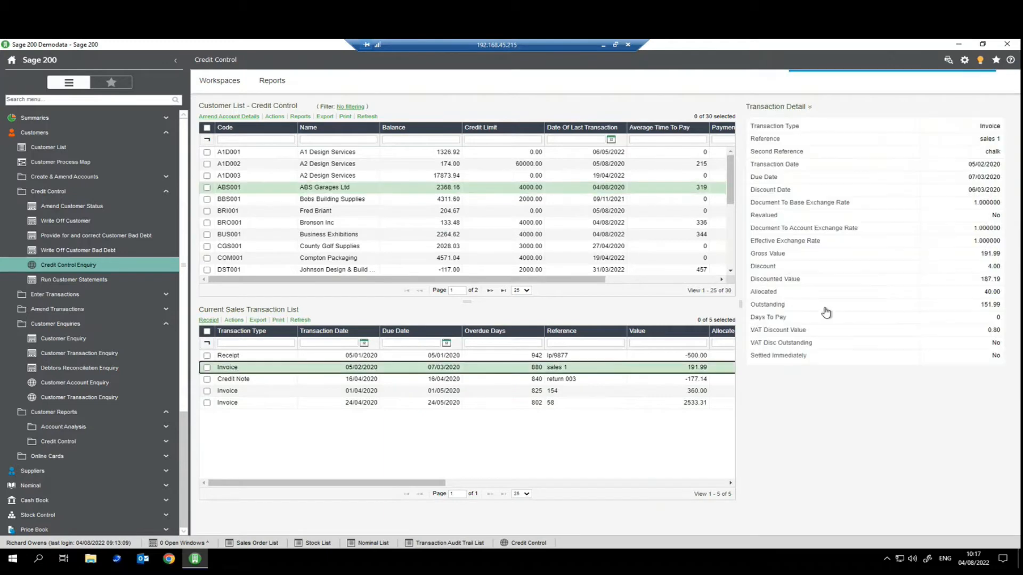
click(809, 108)
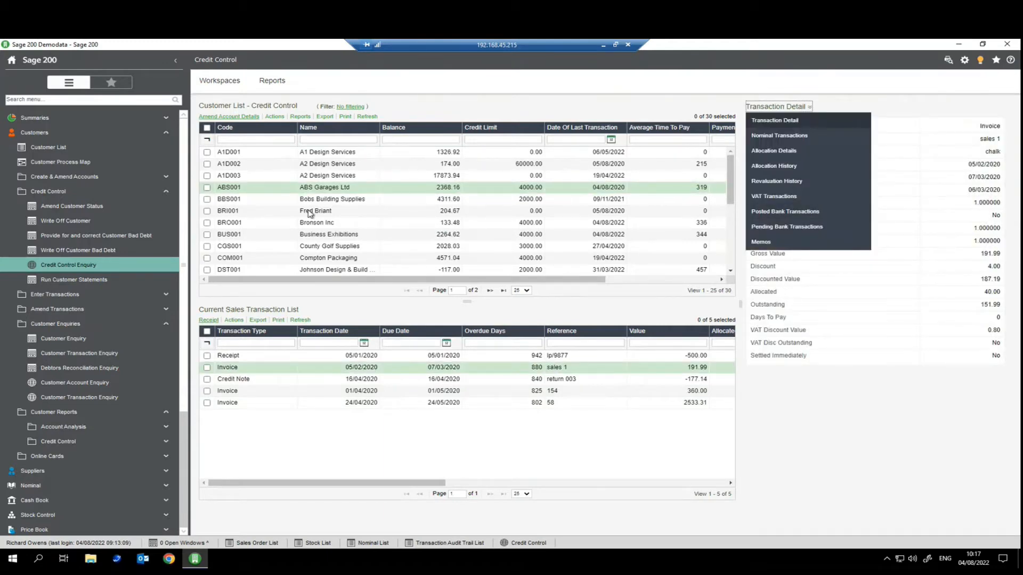
Select the second A2 Design Services account and examine the remaining customer list columns through to On Hold.
click(336, 176)
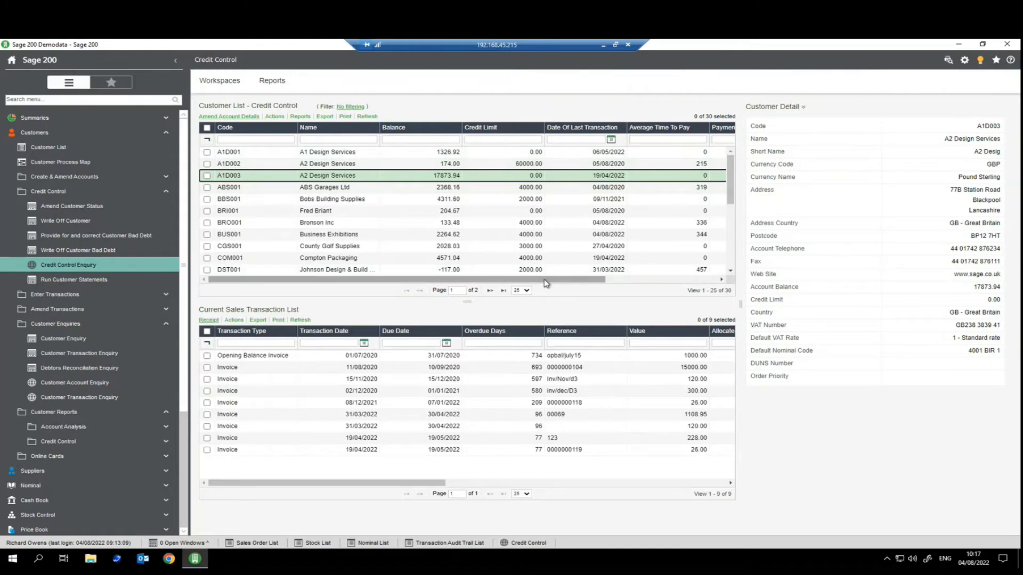
drag(546, 283, 660, 282)
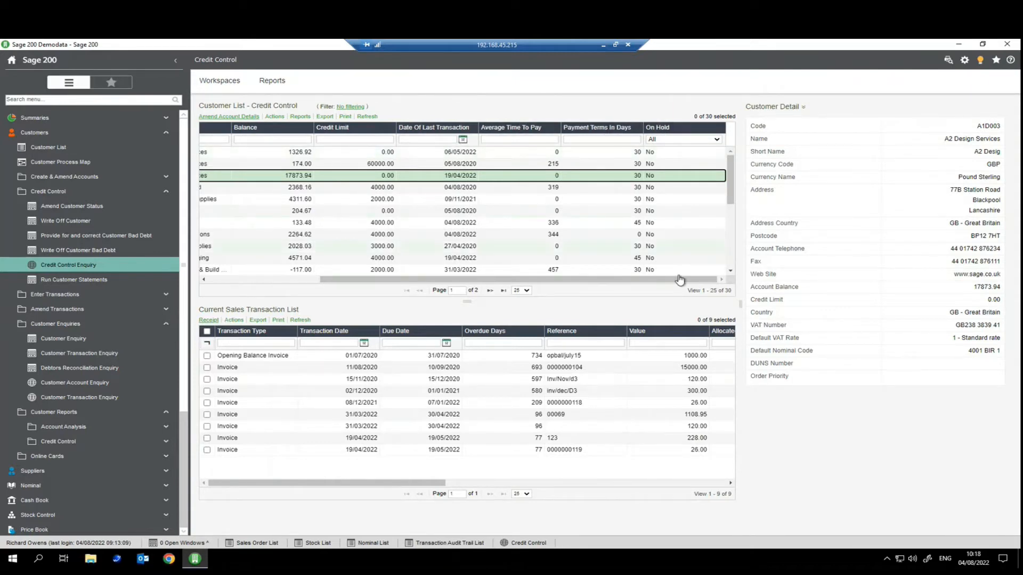
drag(678, 279, 407, 182)
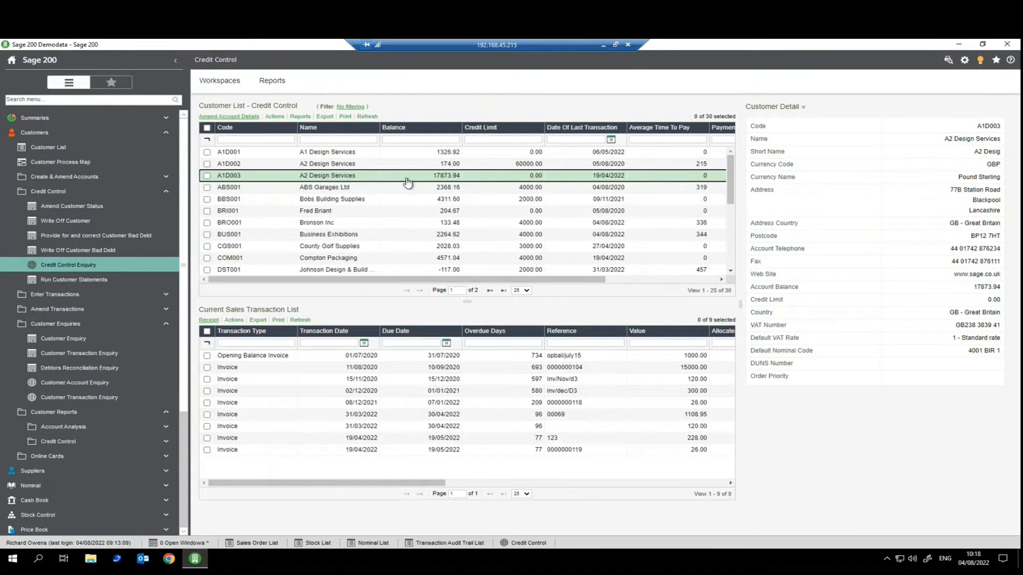
Switch the customer detail view to the Turnover By Year Chart for the selected A2 Design Services account.
click(799, 107)
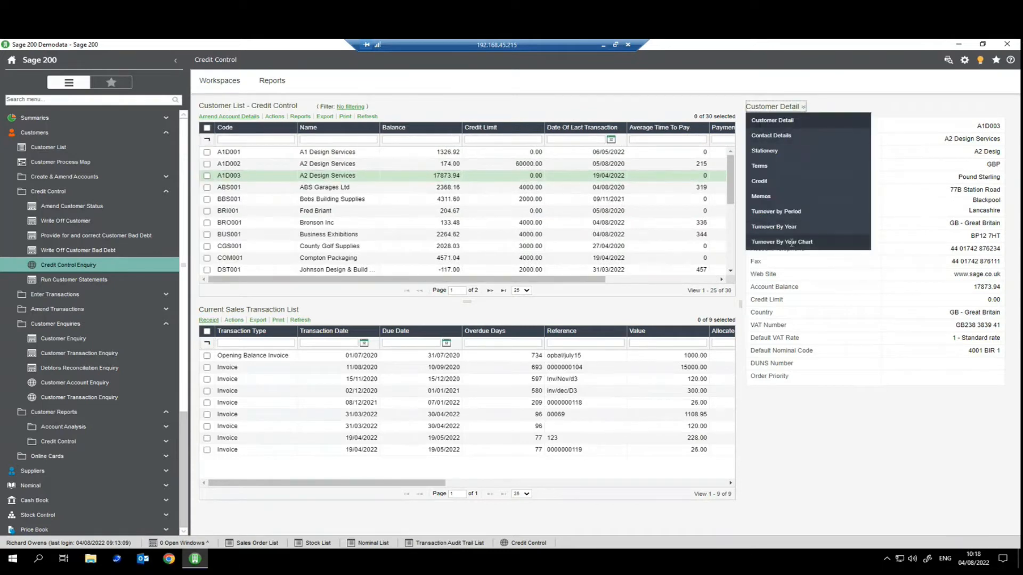
click(799, 242)
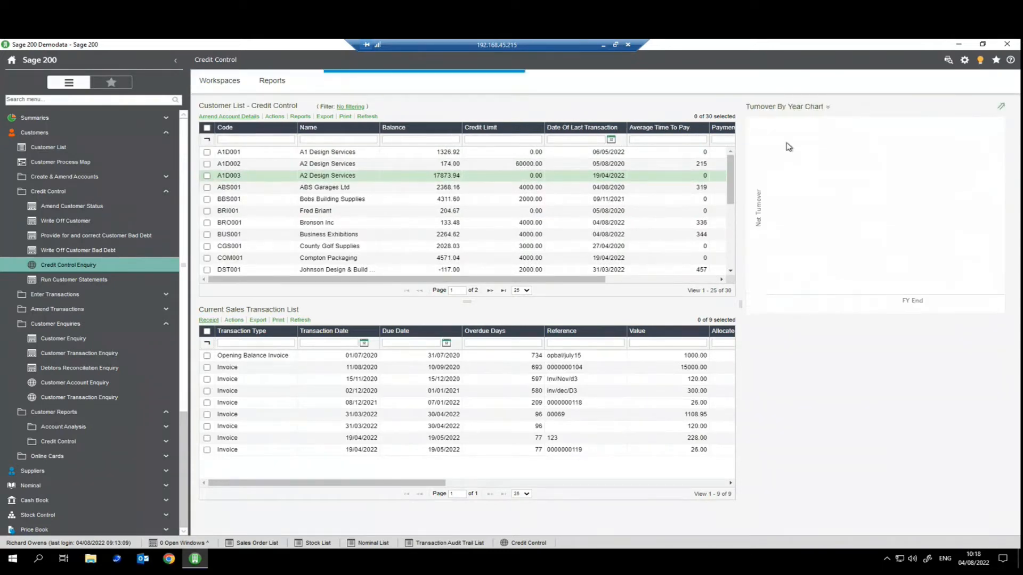
mouse_move(922, 220)
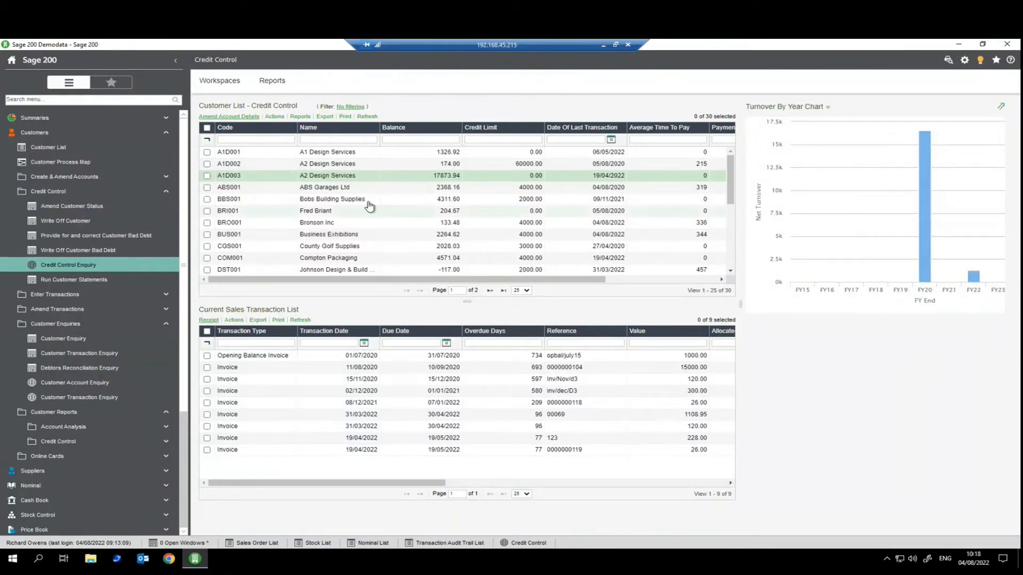
Look through the commands available for the selected A2 Design Services account and dismiss them.
right_click(325, 178)
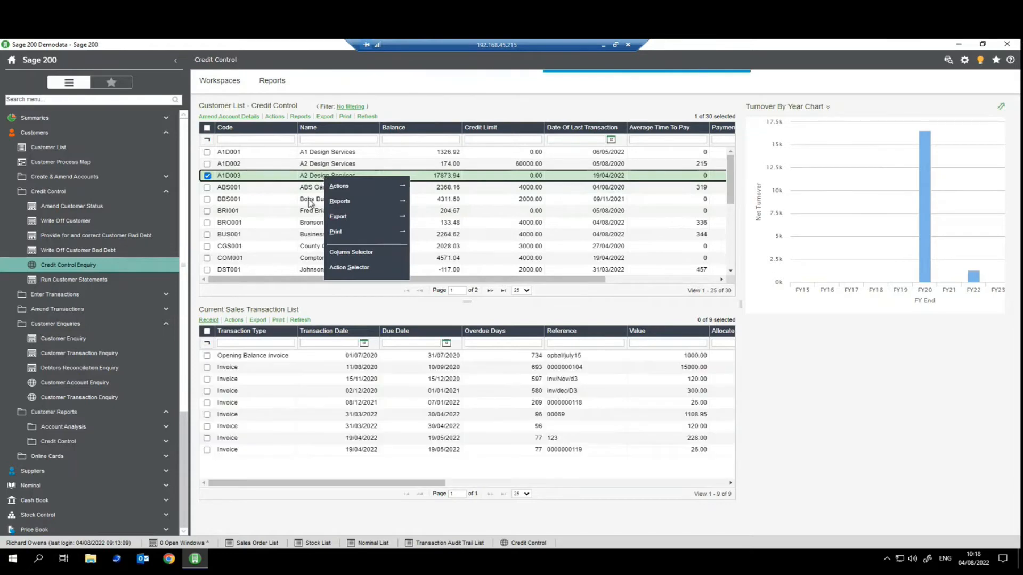
mouse_move(362, 186)
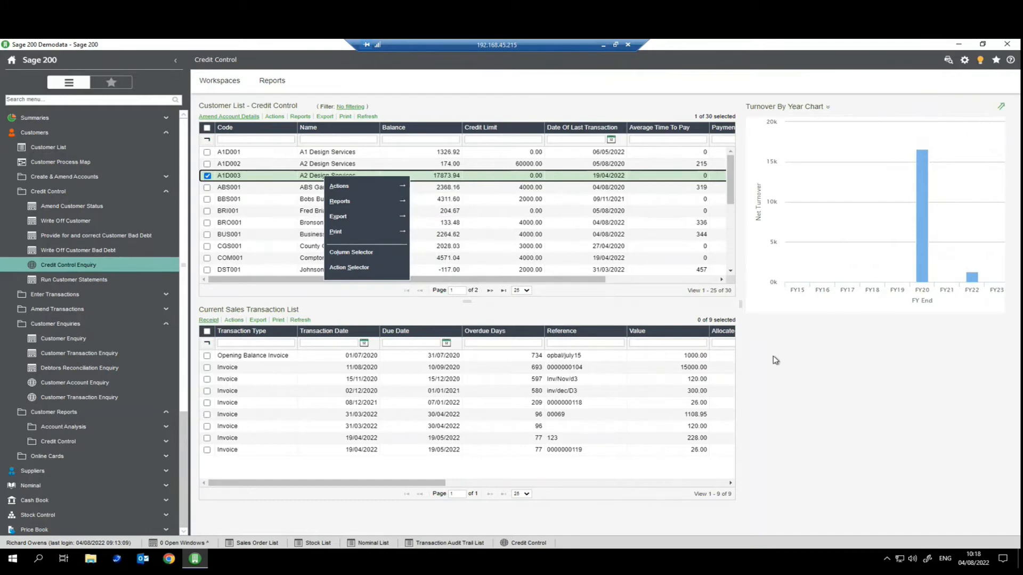
click(128, 204)
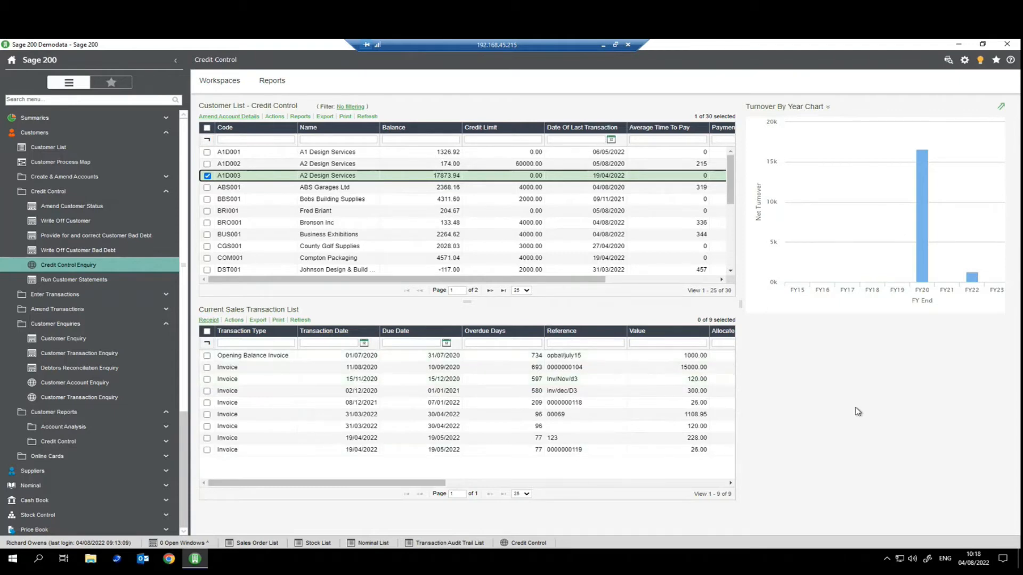
Open the Sales Summary from the Summaries and view the financial year choices, keeping Current Year.
click(44, 119)
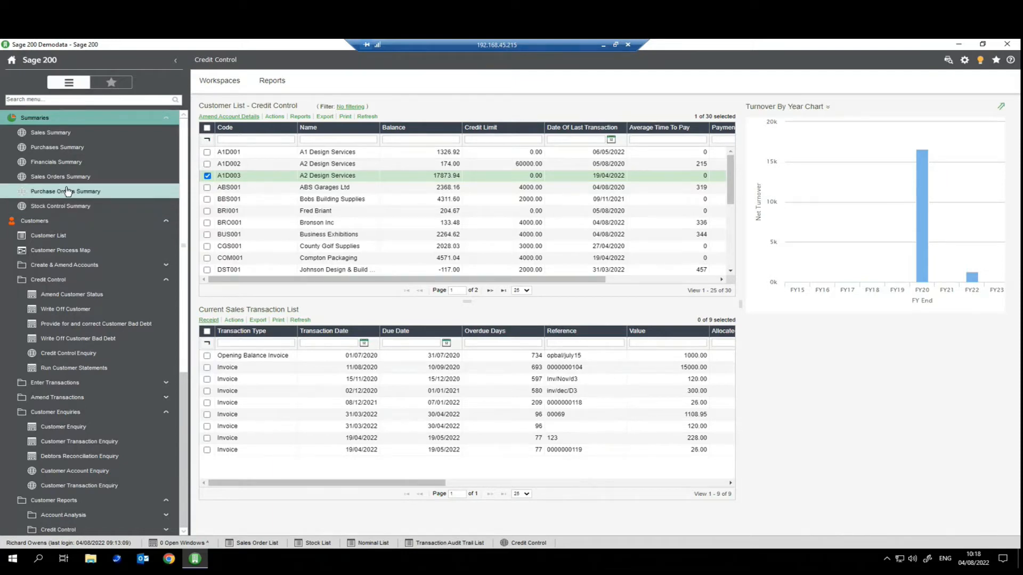
click(54, 132)
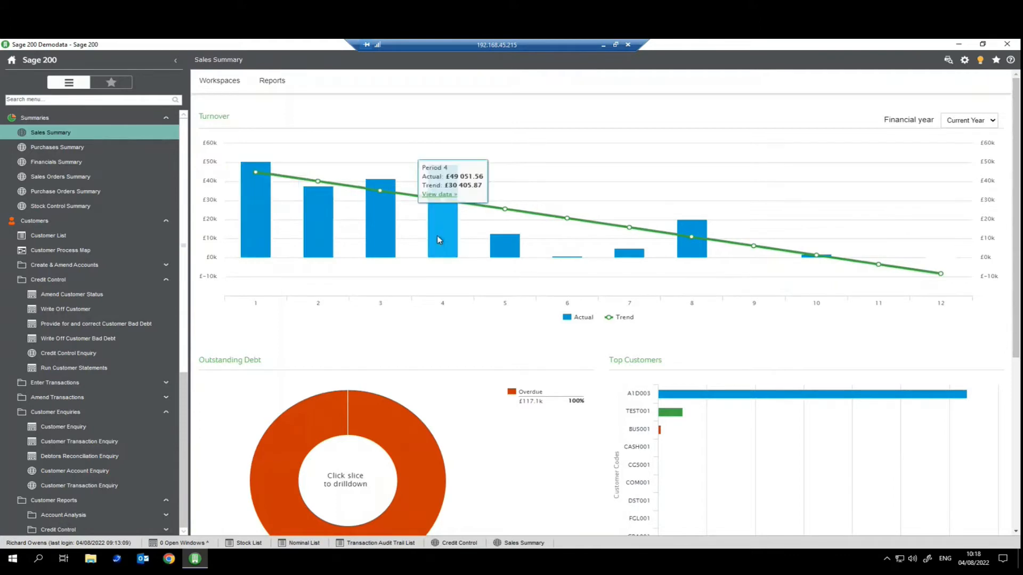
click(994, 123)
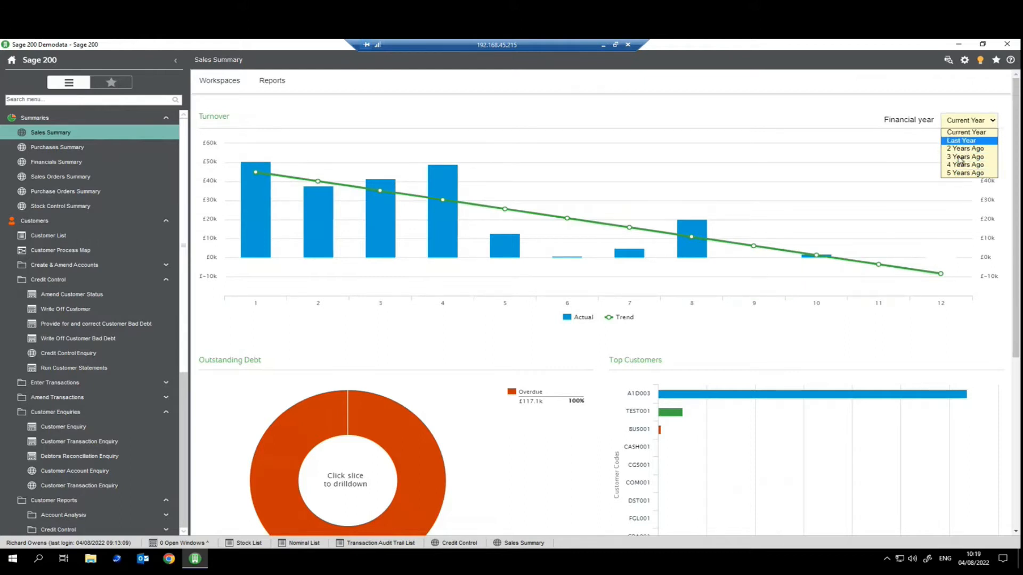
click(615, 98)
Drill down from the Outstanding Debt chart's overdue total to the largest debtor's transactions, enlarge the transaction window and close it.
scroll(579, 312, down, 2)
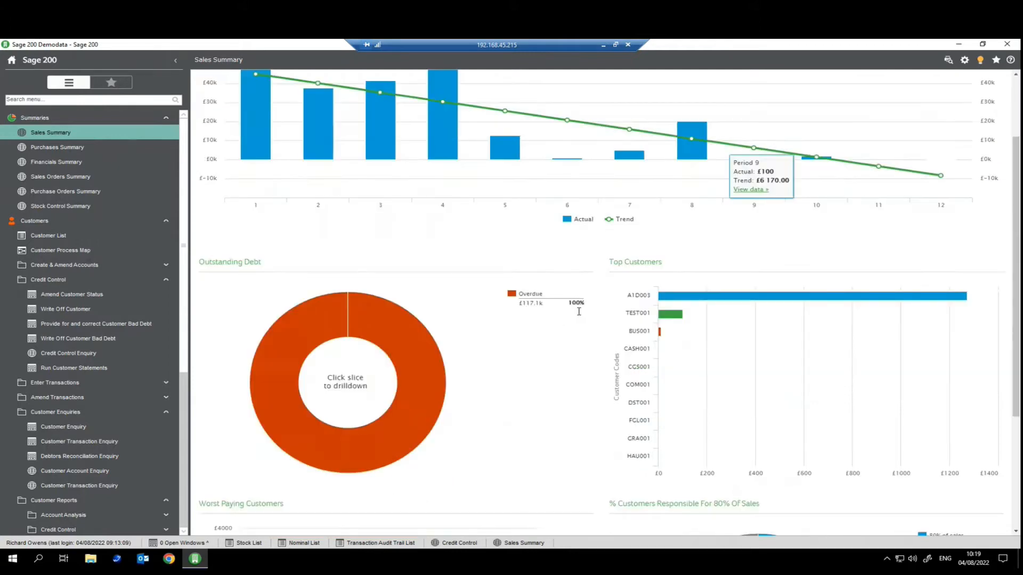
scroll(532, 297, down, 1)
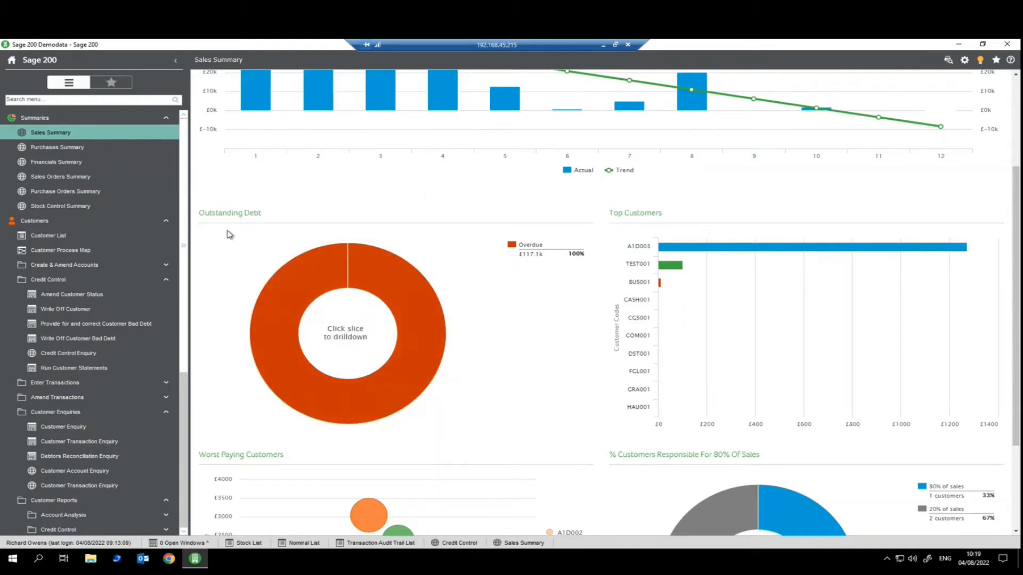
mouse_move(393, 290)
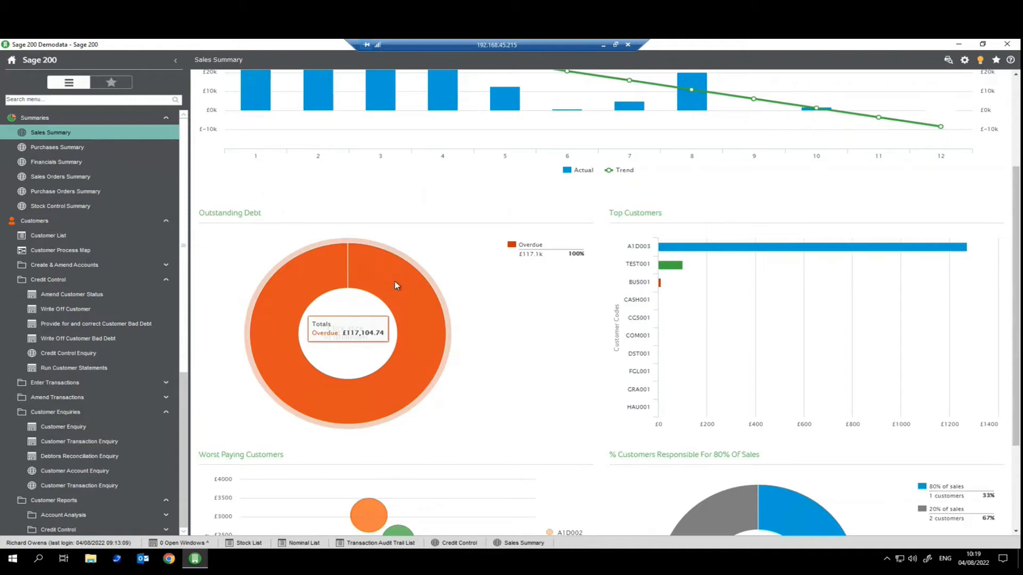
click(395, 282)
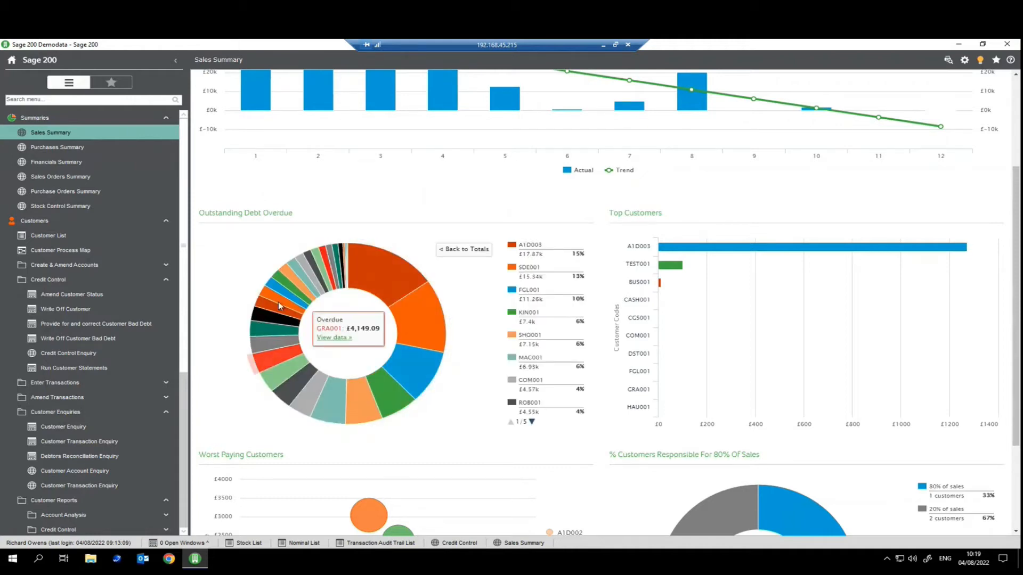
click(378, 273)
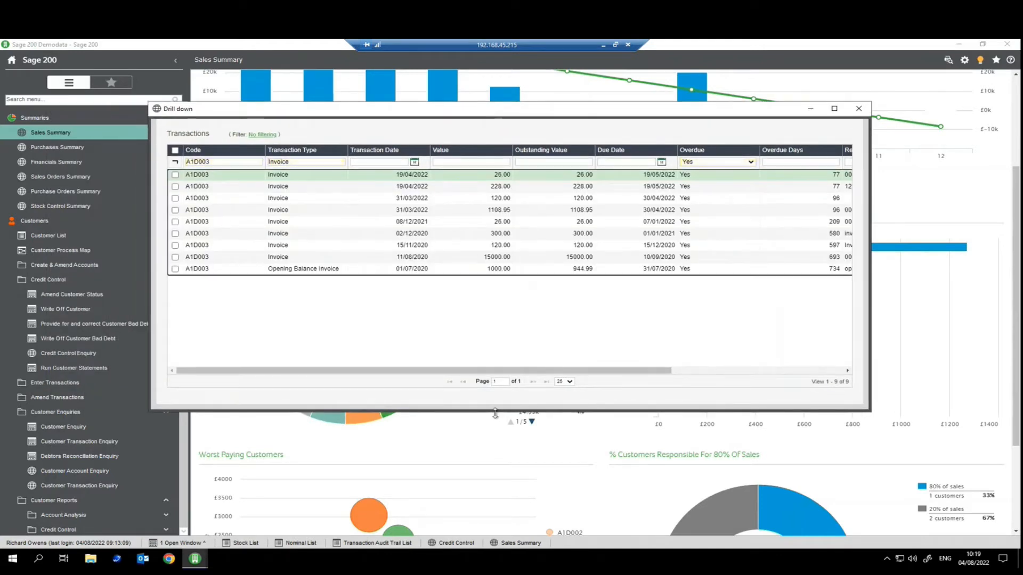
drag(495, 413, 498, 475)
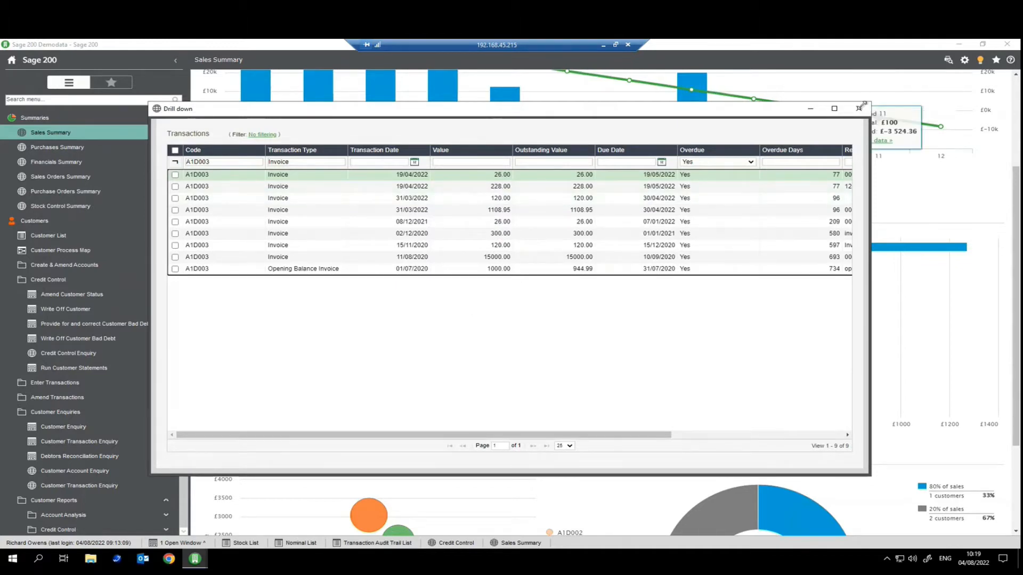
click(858, 108)
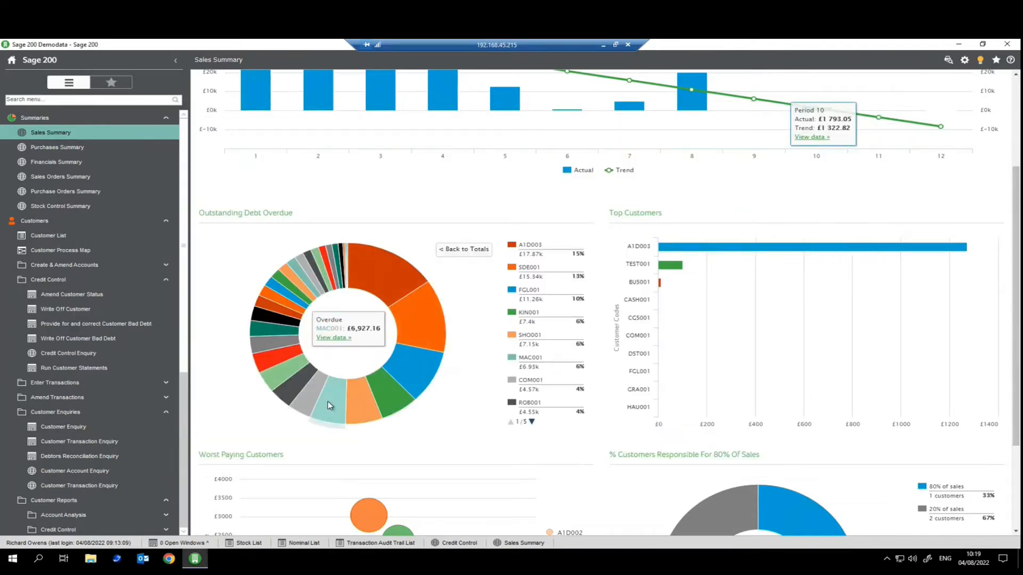
Drill into the 80% of sales slice of the customers responsible chart, view that customer's transactions and close them.
scroll(698, 244, down, 3)
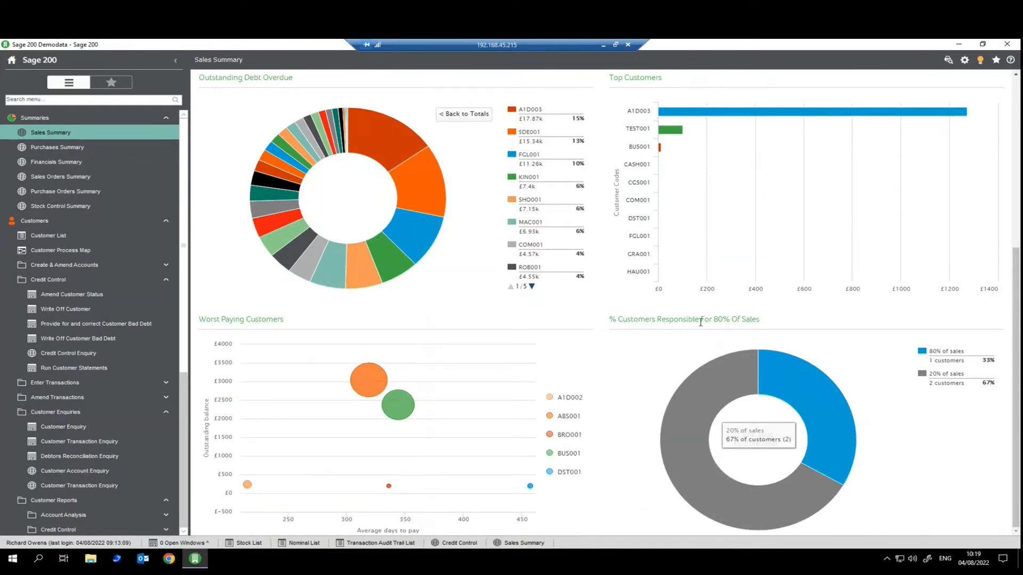
click(789, 374)
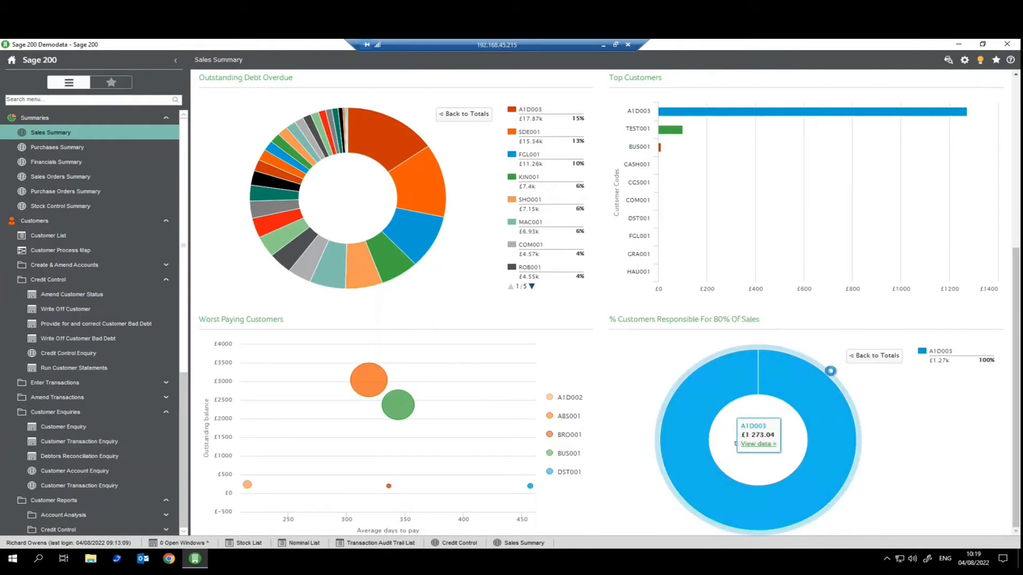
click(790, 368)
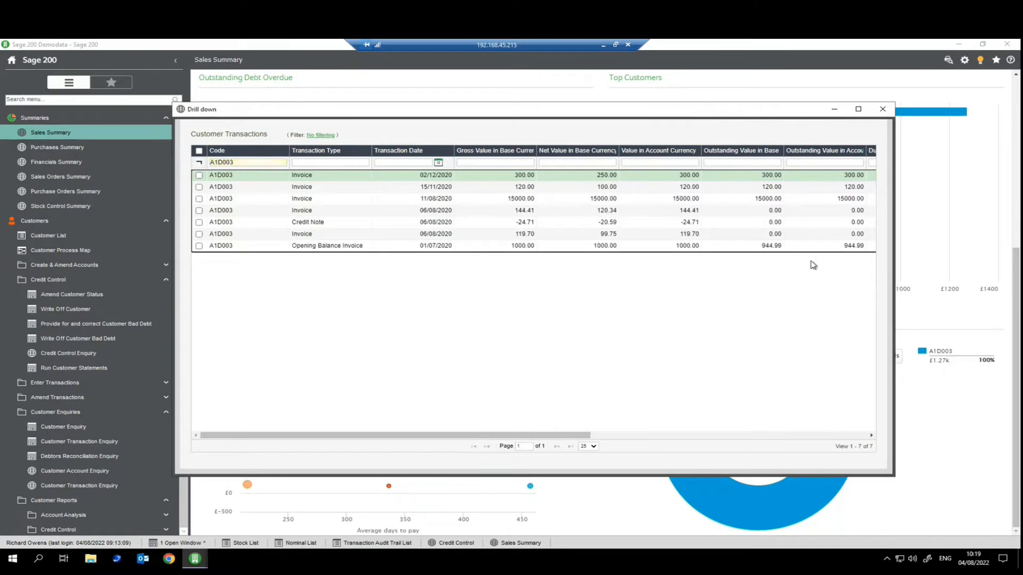
click(883, 108)
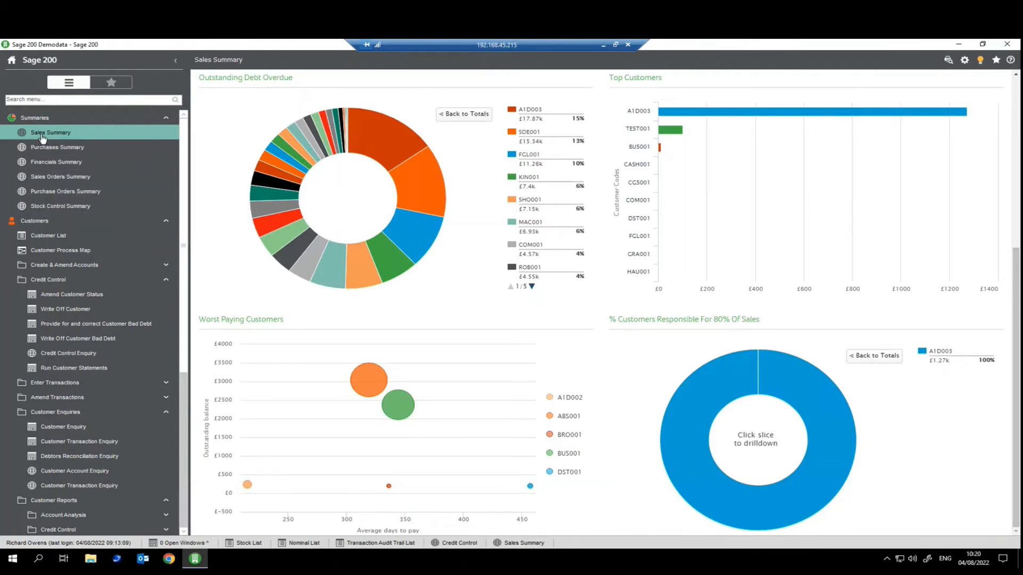
Return to the Turnover chart of the Sales Summary and show the workspaces in the web browser.
scroll(362, 213, up, 5)
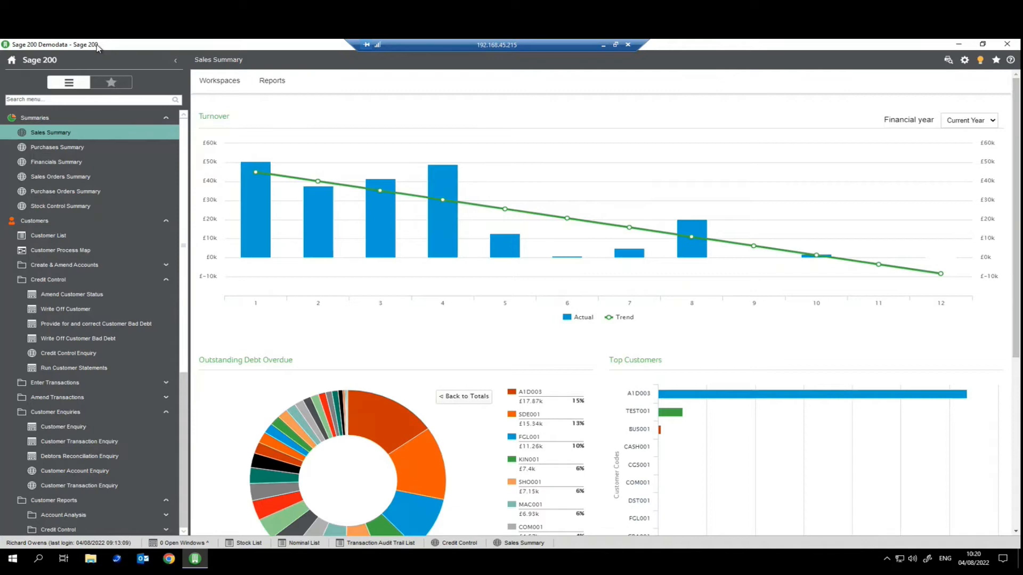
click(965, 61)
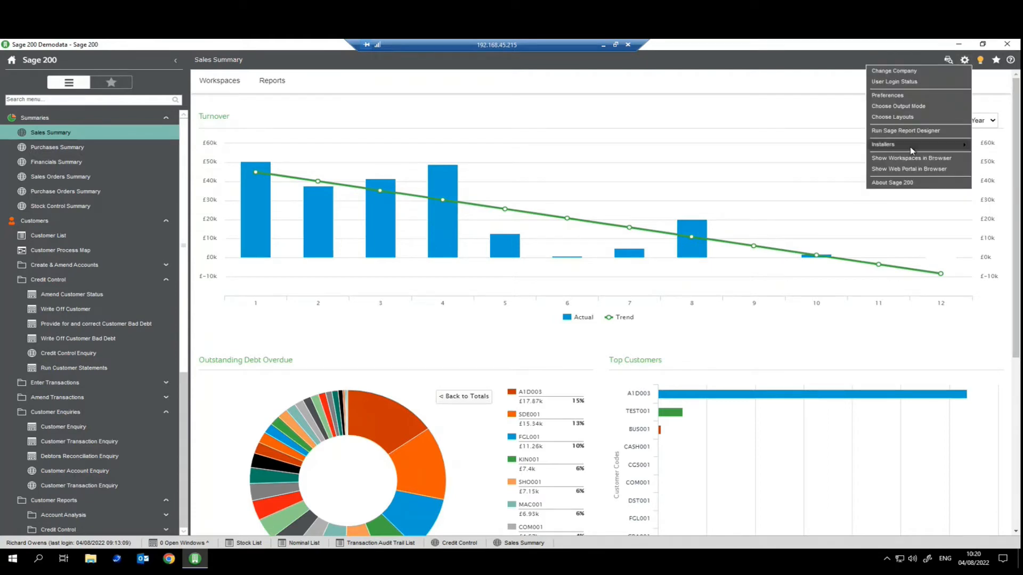
click(895, 160)
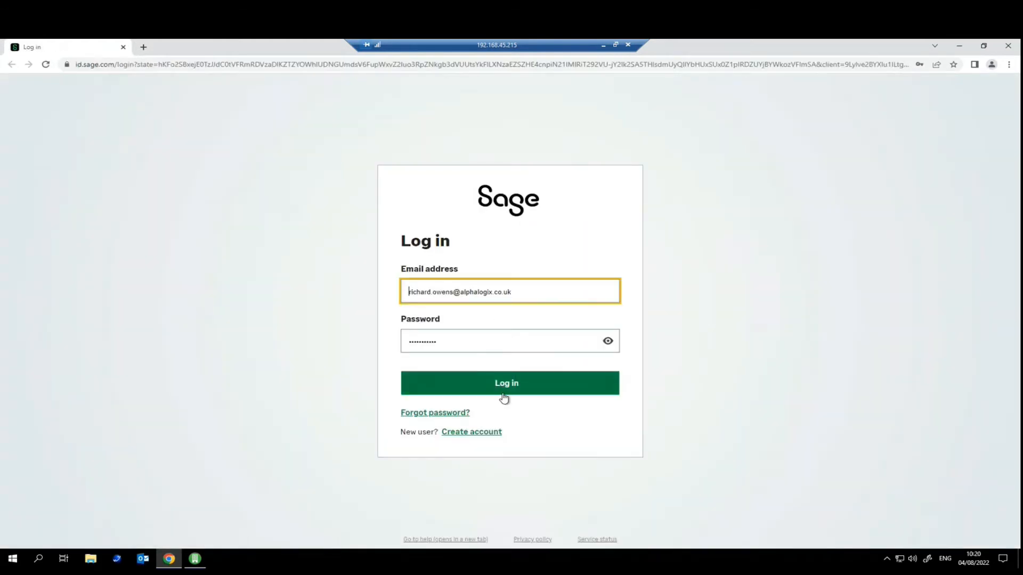
Log in to Sage with the saved credentials, connect to the Sage 200 Demodata company and enlarge the workspaces page.
click(503, 390)
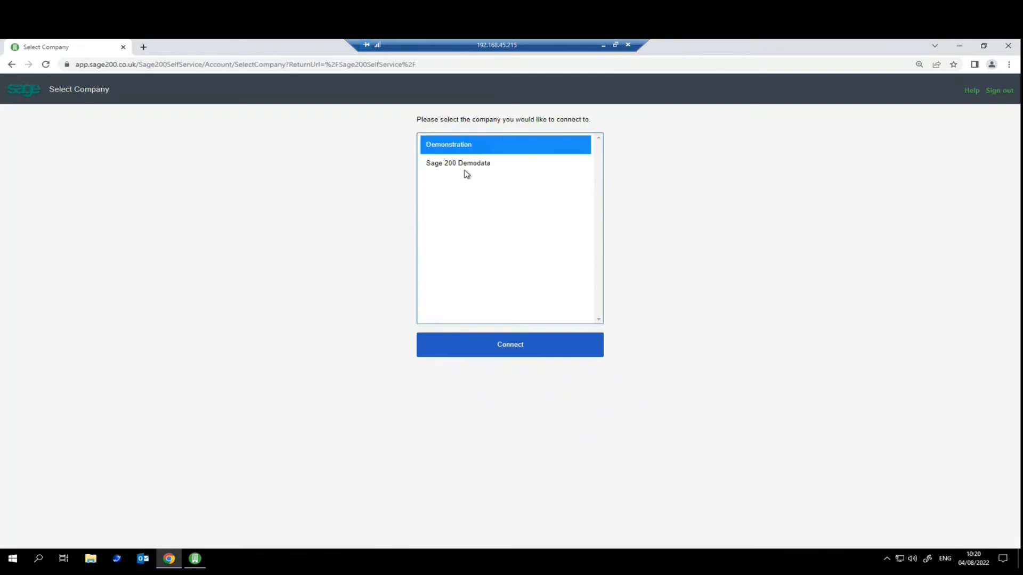
click(476, 165)
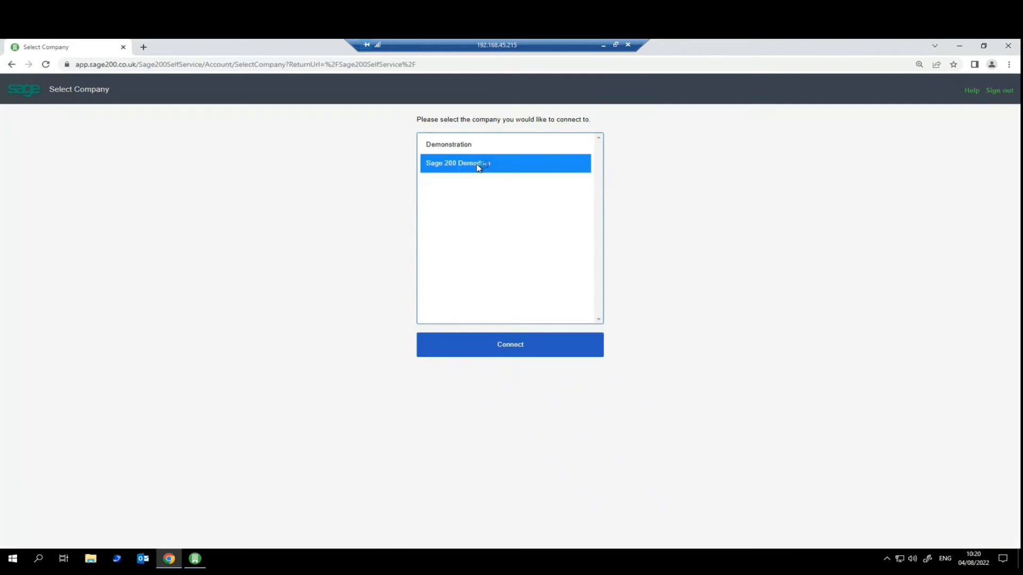
click(536, 353)
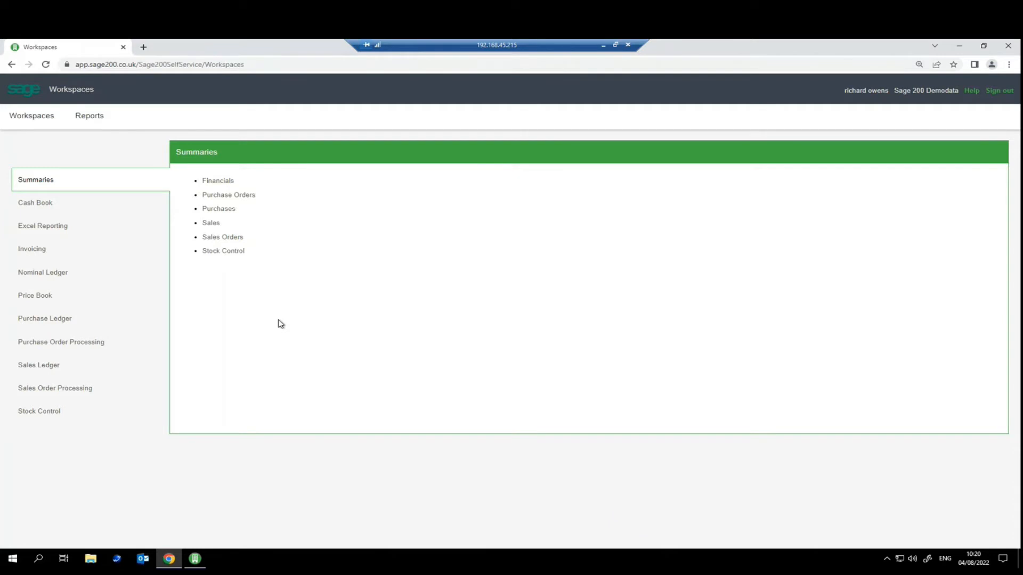
key(ctrl+plus)
key(ctrl+plus)
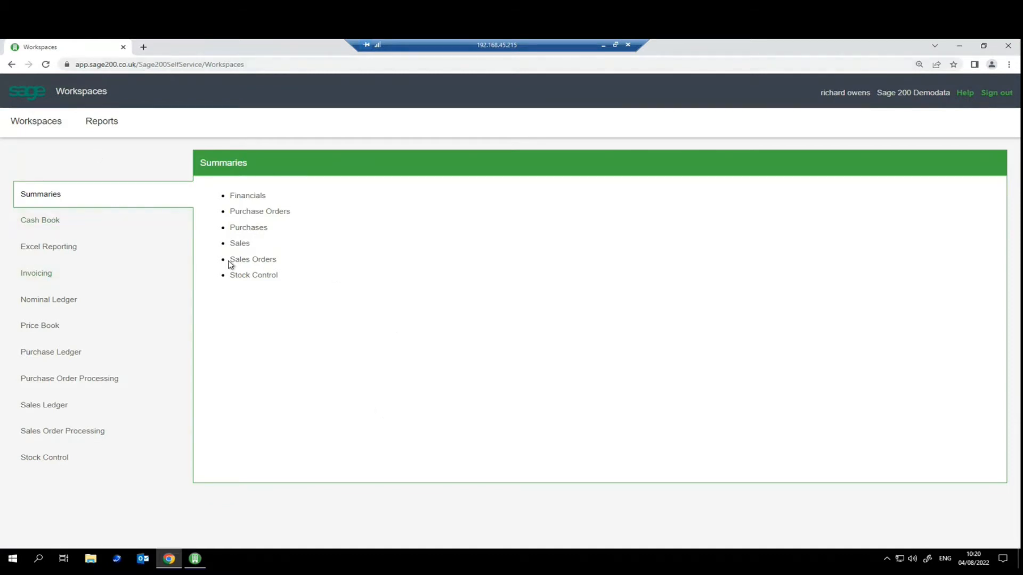
View the Sales summary in the browser workspaces and go to the Reports area.
click(239, 244)
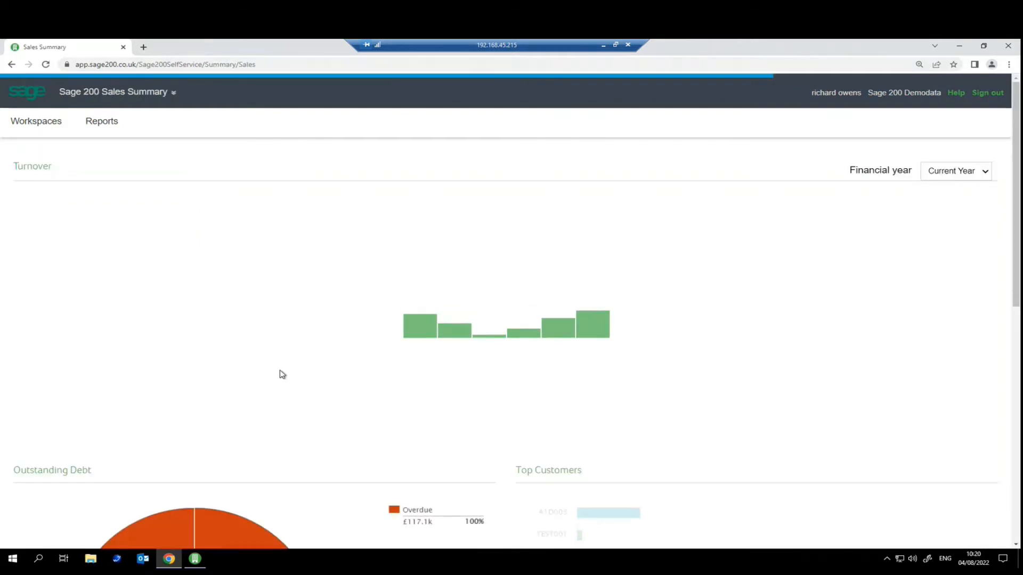
click(12, 64)
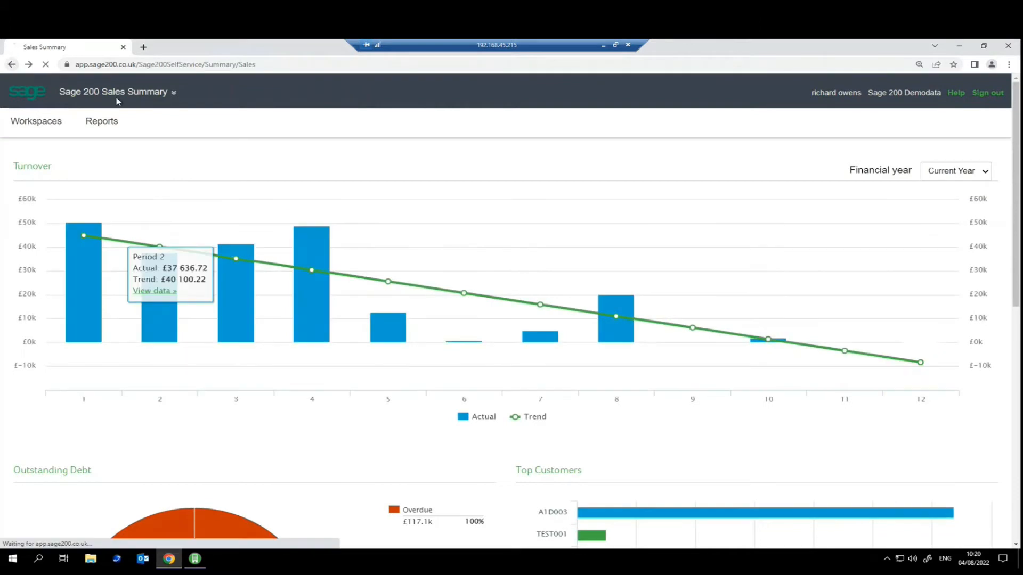
click(109, 124)
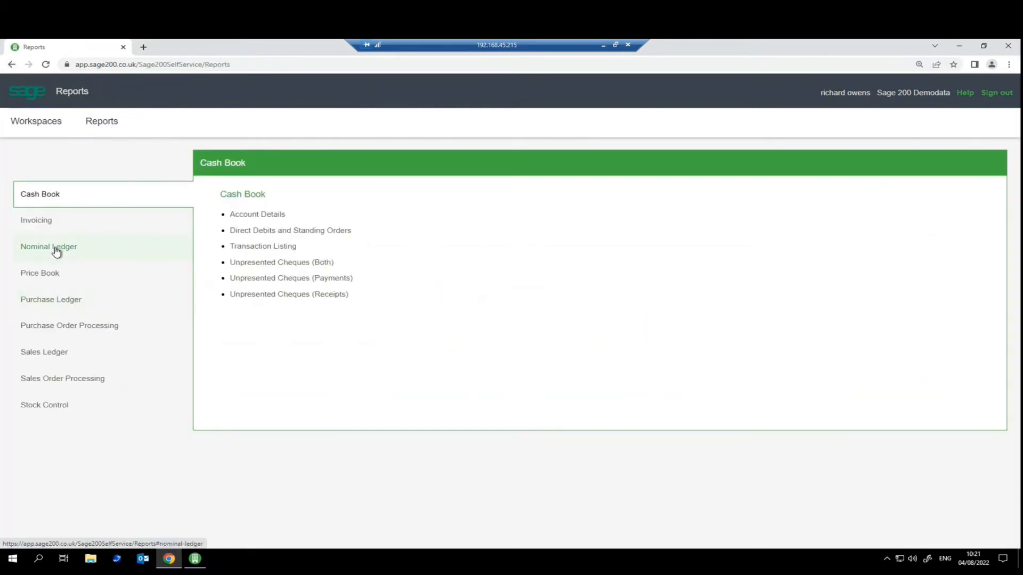
Look through the Nominal Ledger reports down to the Financial Statements and close the browser.
click(56, 252)
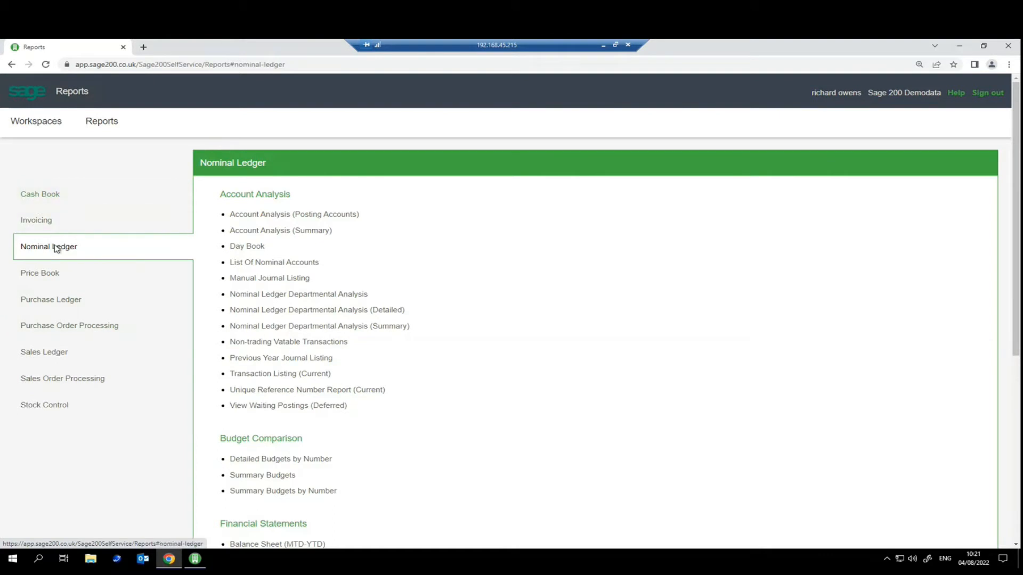
scroll(270, 461, down, 2)
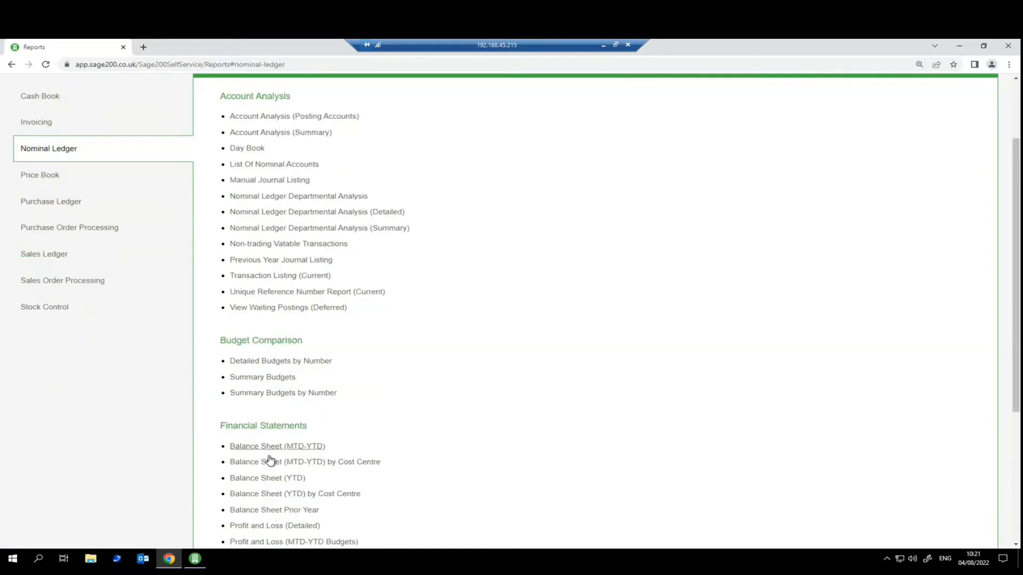
scroll(272, 493, down, 1)
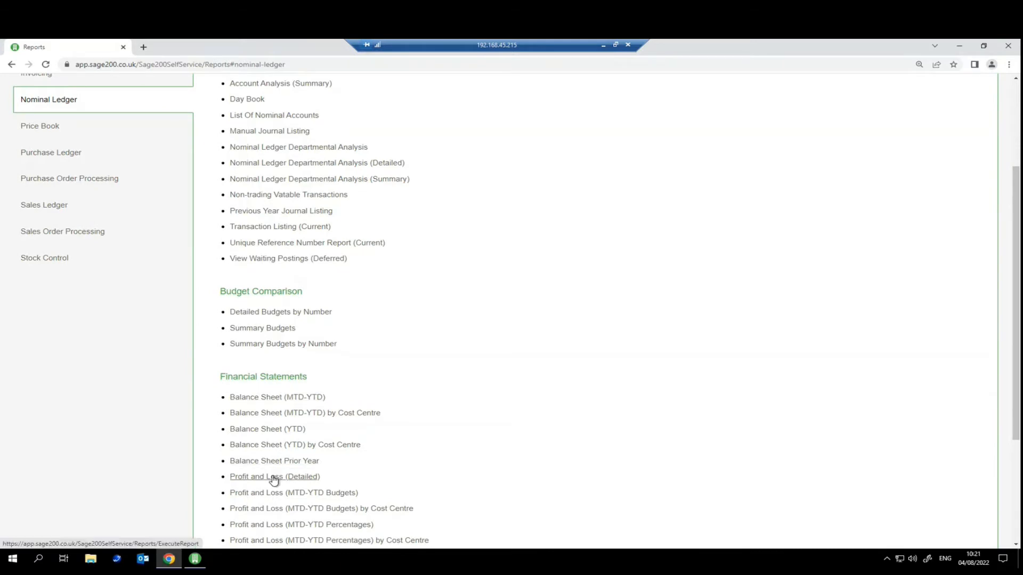
scroll(274, 265, up, 3)
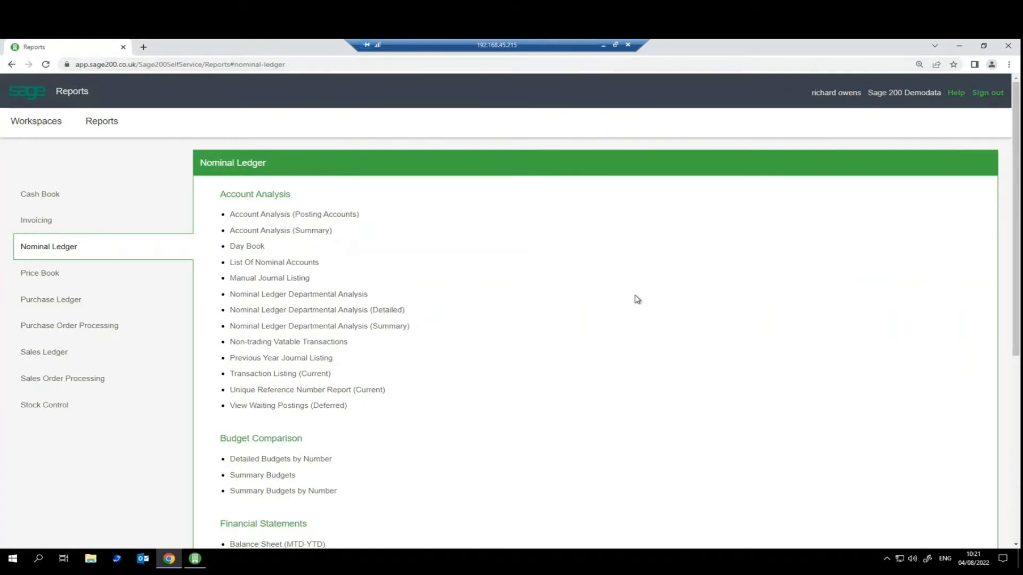
click(1008, 48)
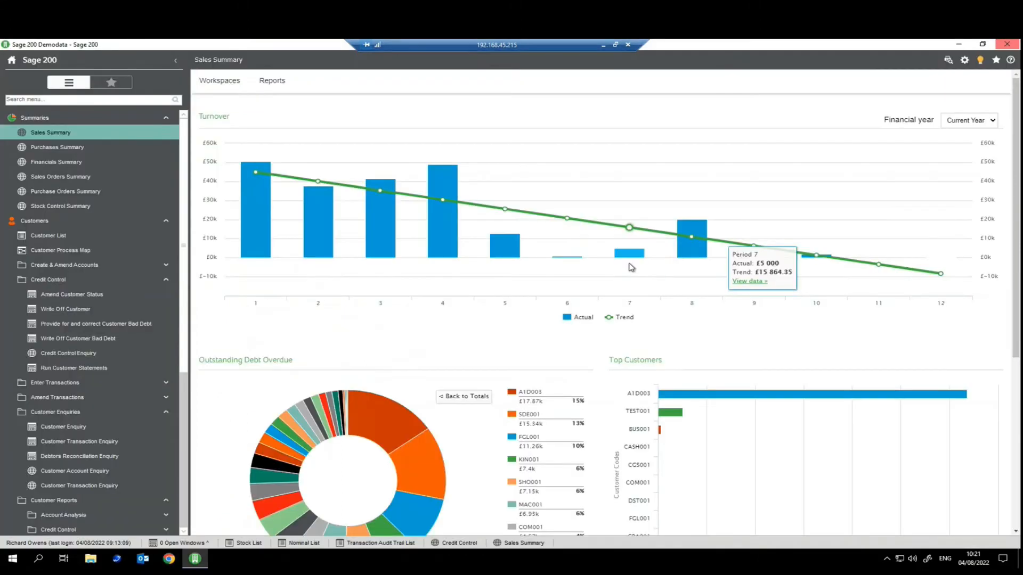
Show the Web Portal in the browser, log in with the saved credentials and open the Sage 200 Demodata company.
click(965, 60)
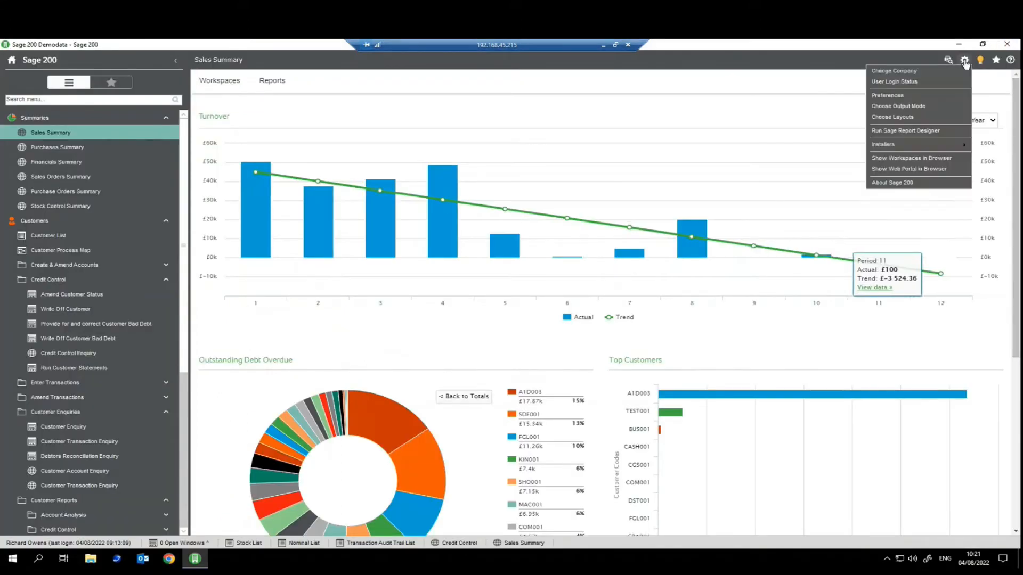
click(904, 169)
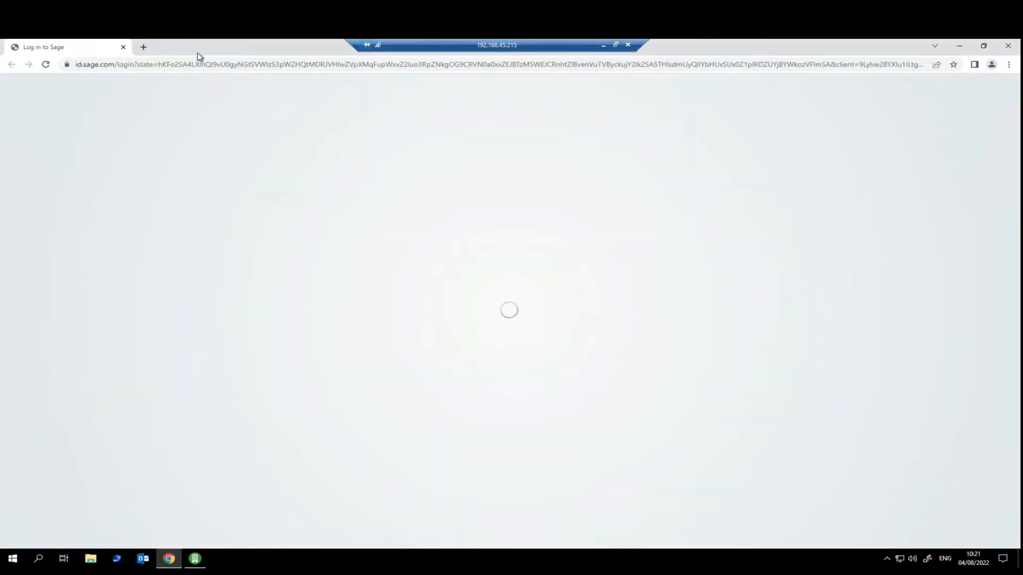
click(516, 394)
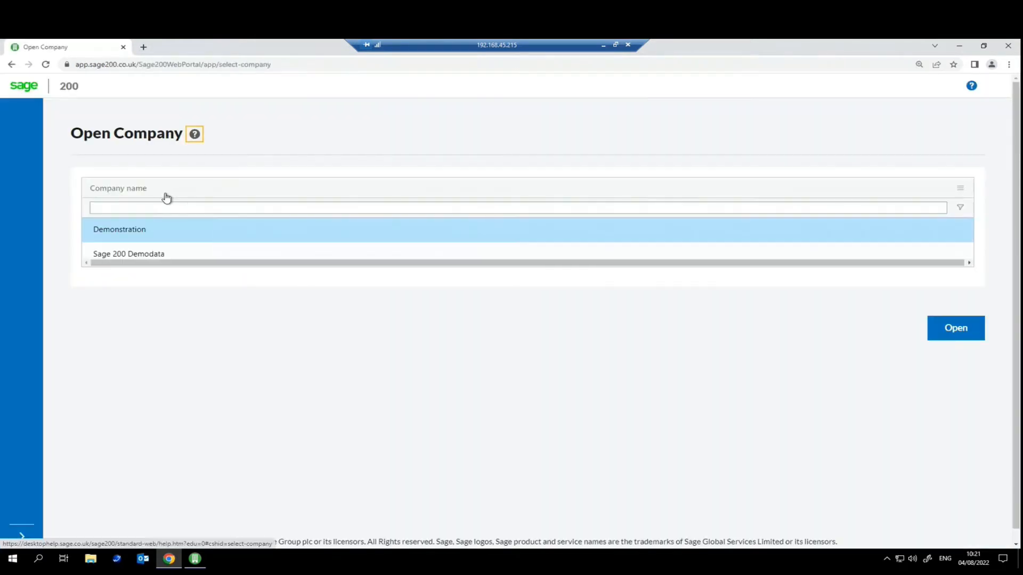
click(137, 254)
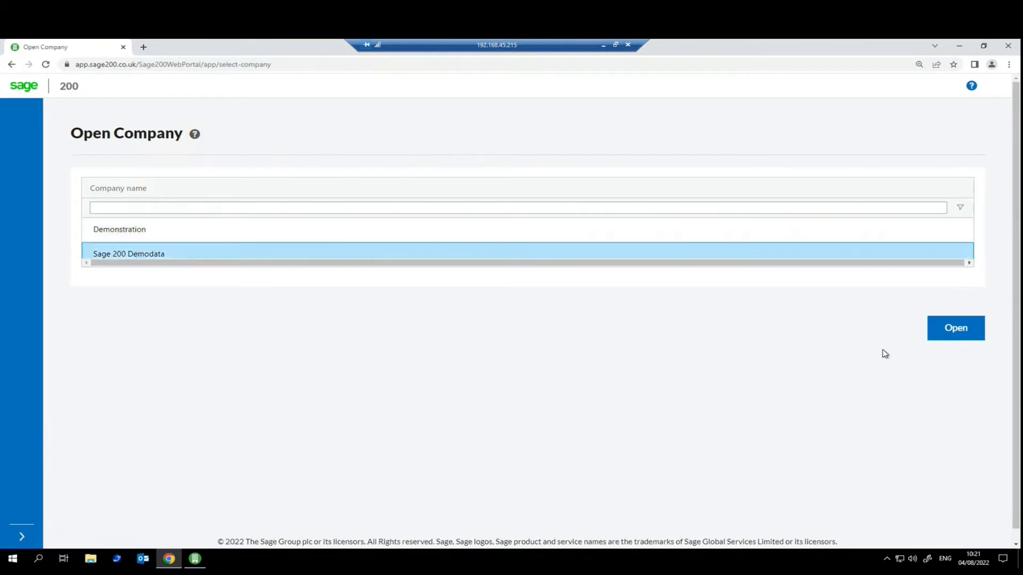
click(957, 333)
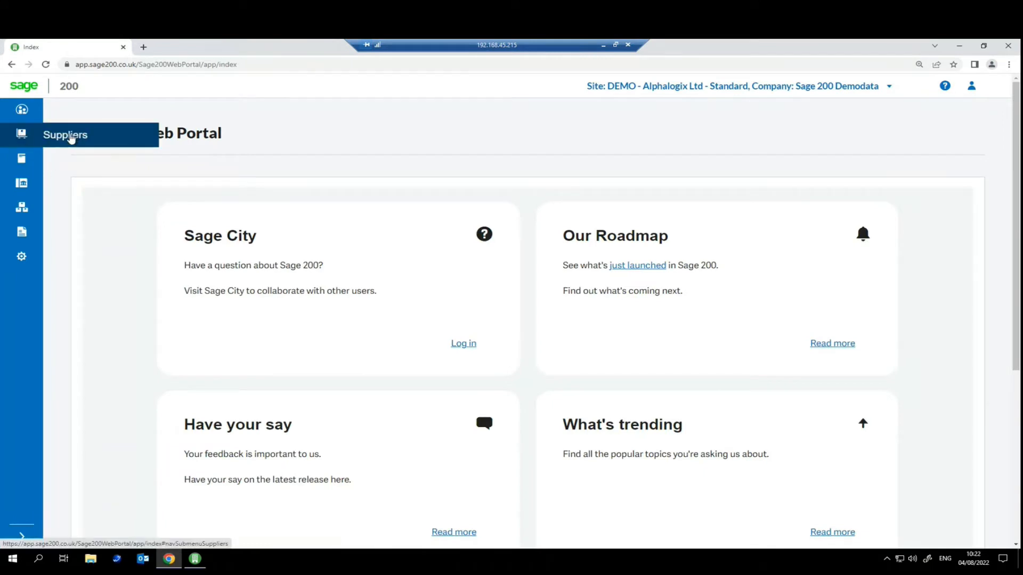
View the Supplier List in the web portal and close the browser.
click(71, 138)
click(79, 136)
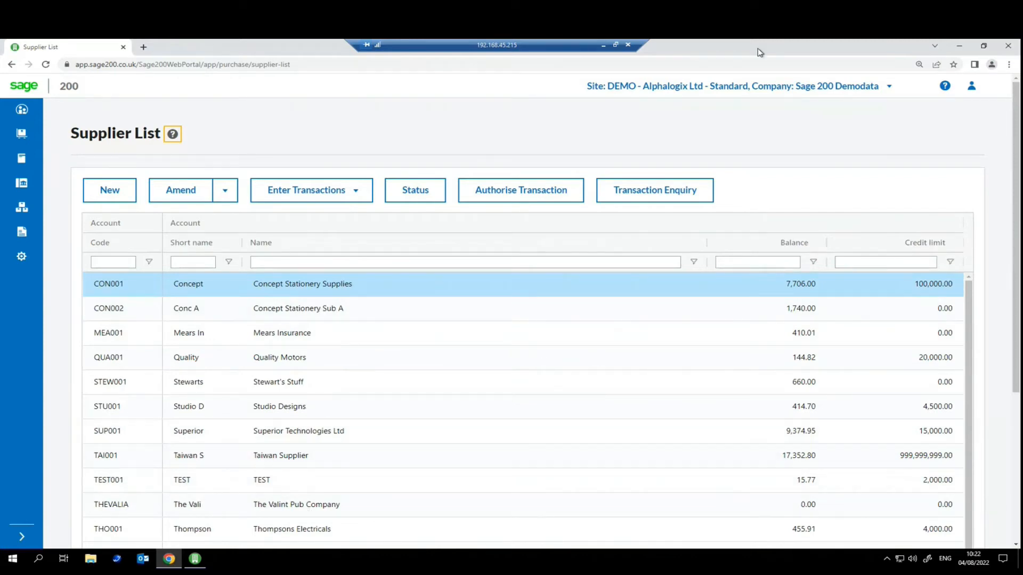
click(1006, 47)
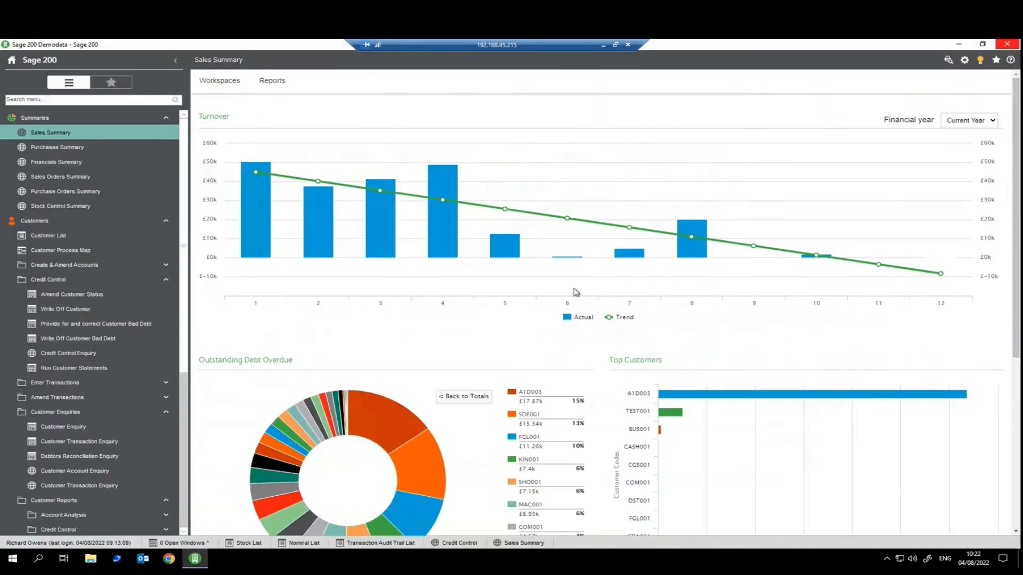
Collapse all the navigation menu sections and open the Stock List under Stock Control.
right_click(60, 208)
click(79, 275)
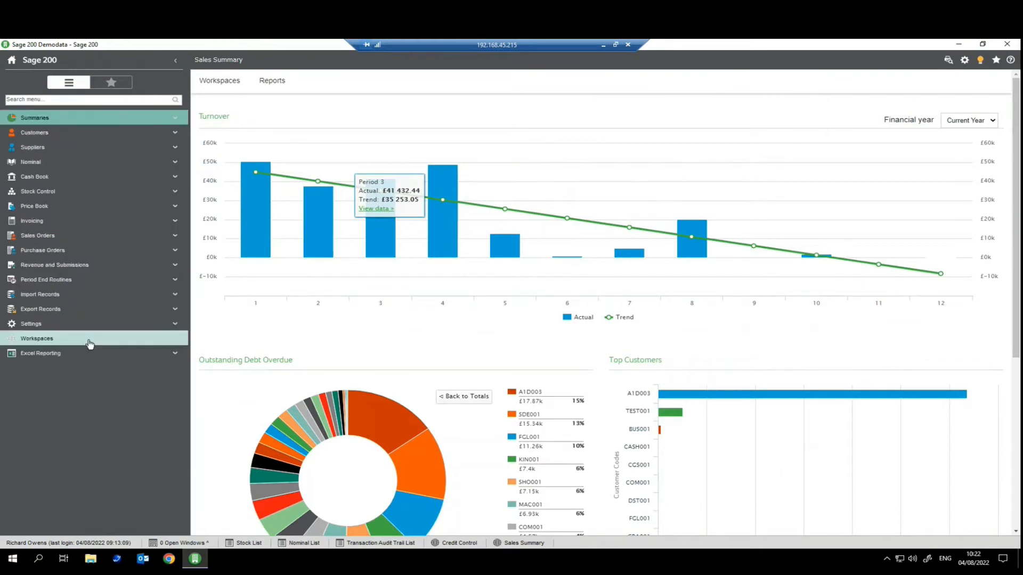
click(59, 193)
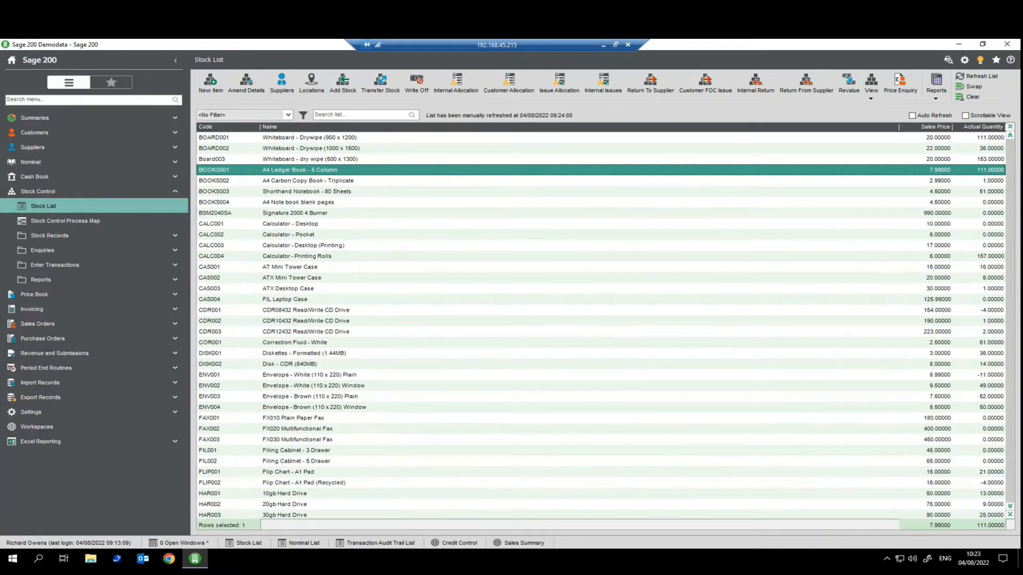
Open the details of stock item BOARD001 for amending and examine its code and name.
click(240, 140)
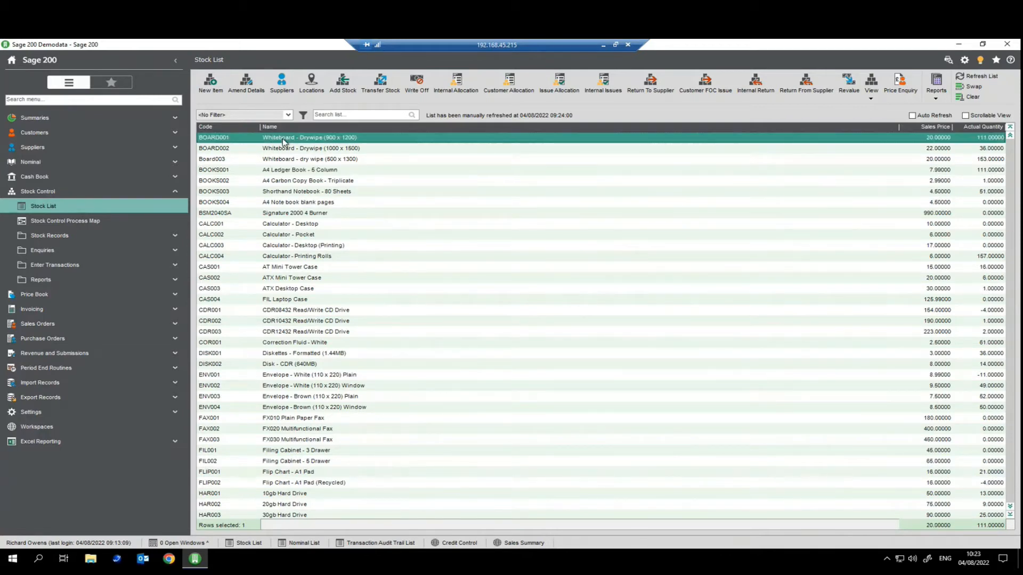
click(261, 96)
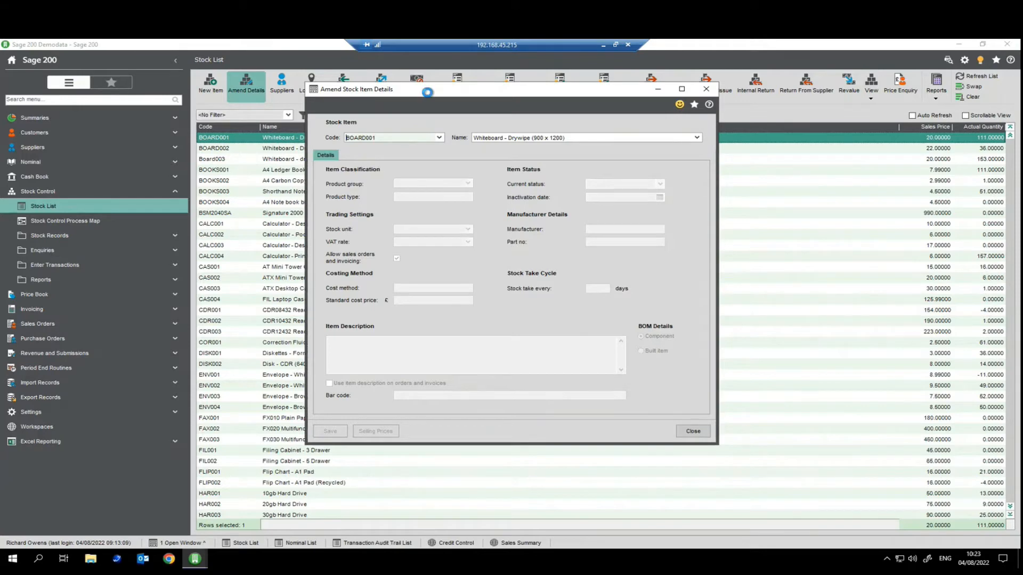
drag(398, 101, 362, 123)
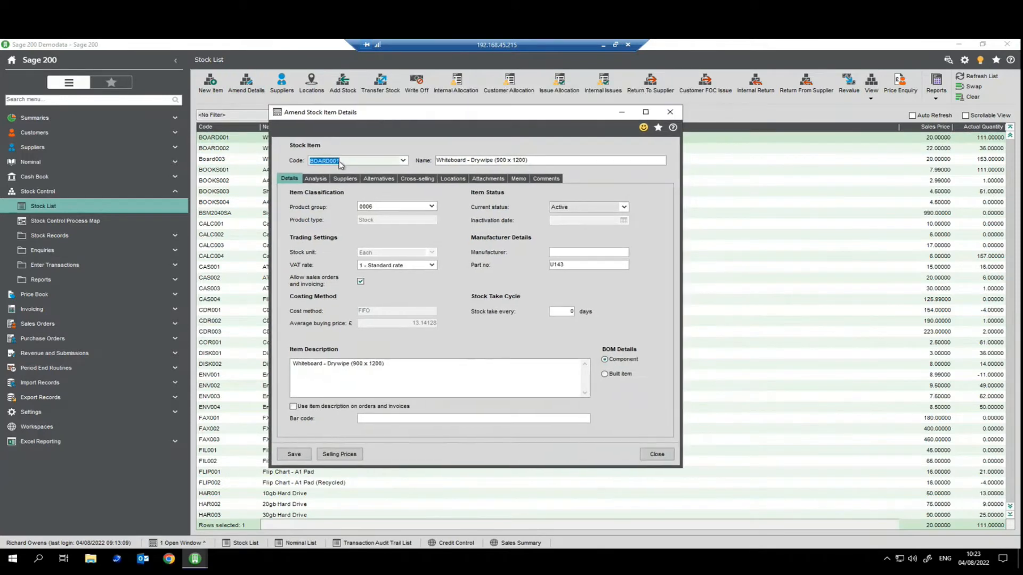
click(354, 161)
double_click(354, 160)
key(Tab)
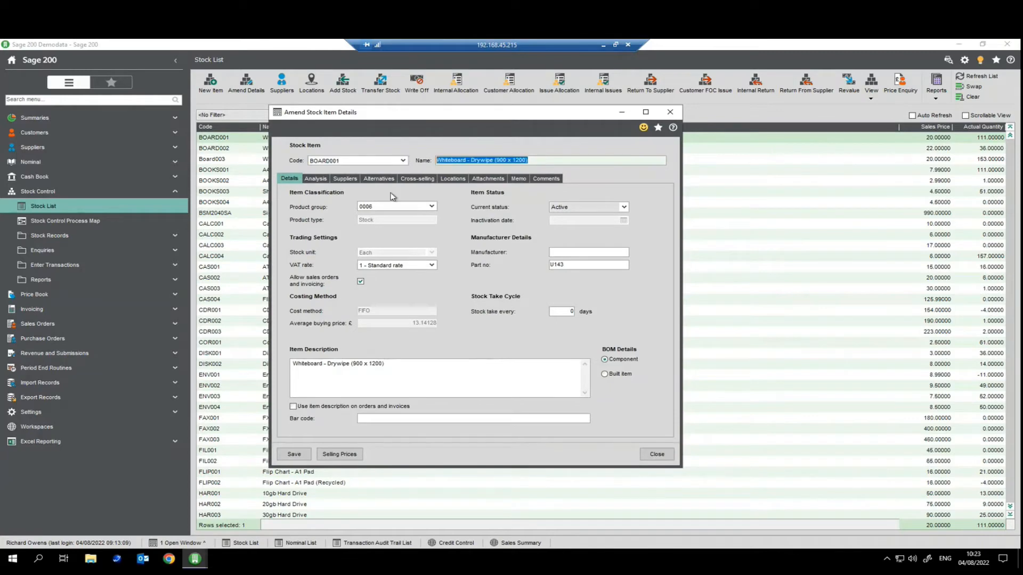
View the product group choices for the whiteboard stock item, keeping group 0006.
click(432, 207)
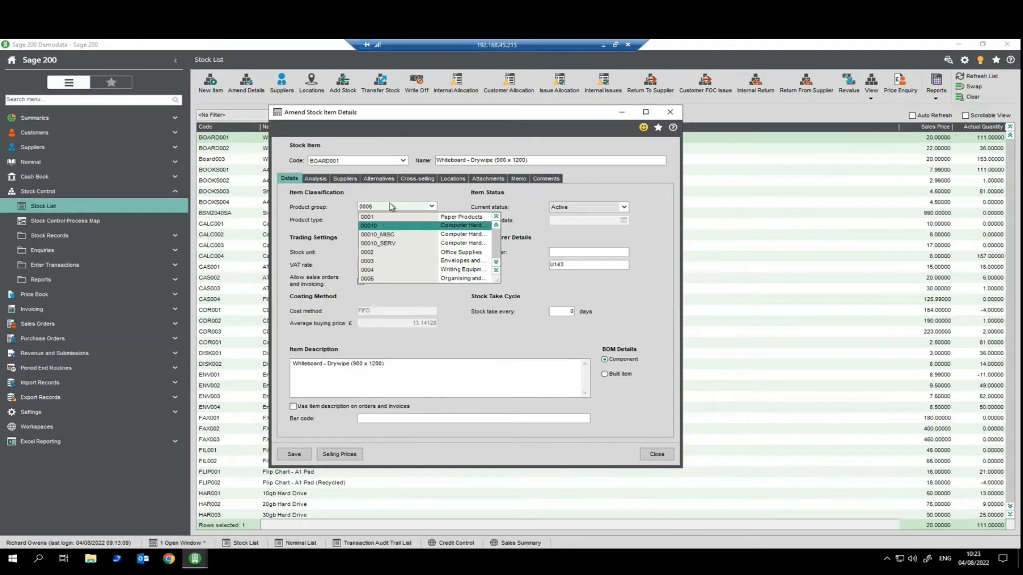
click(429, 109)
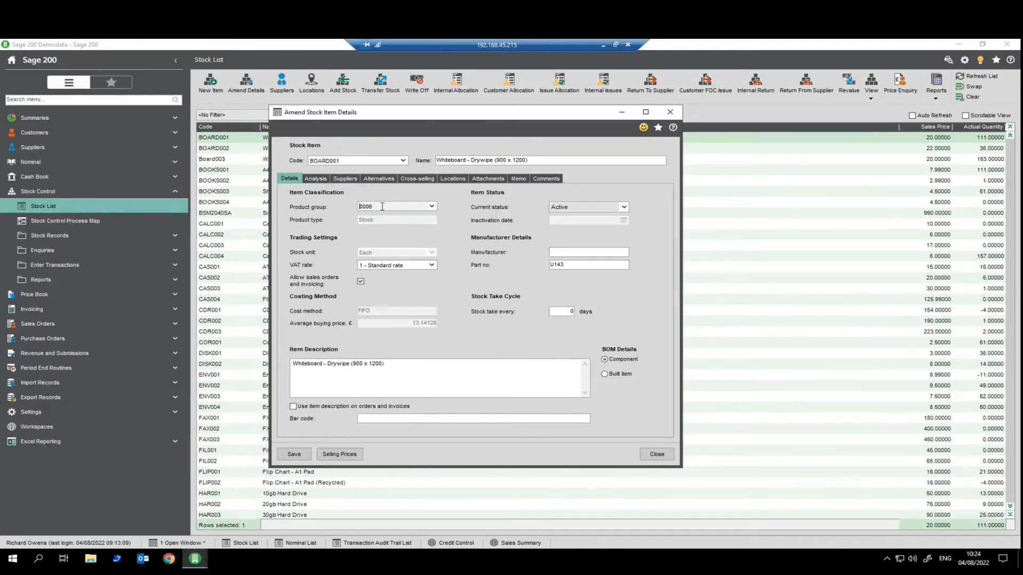
drag(384, 206, 333, 209)
Examine the stock item's analysis codes, default nominal codes and legislative information, including country of origin and weight.
click(319, 179)
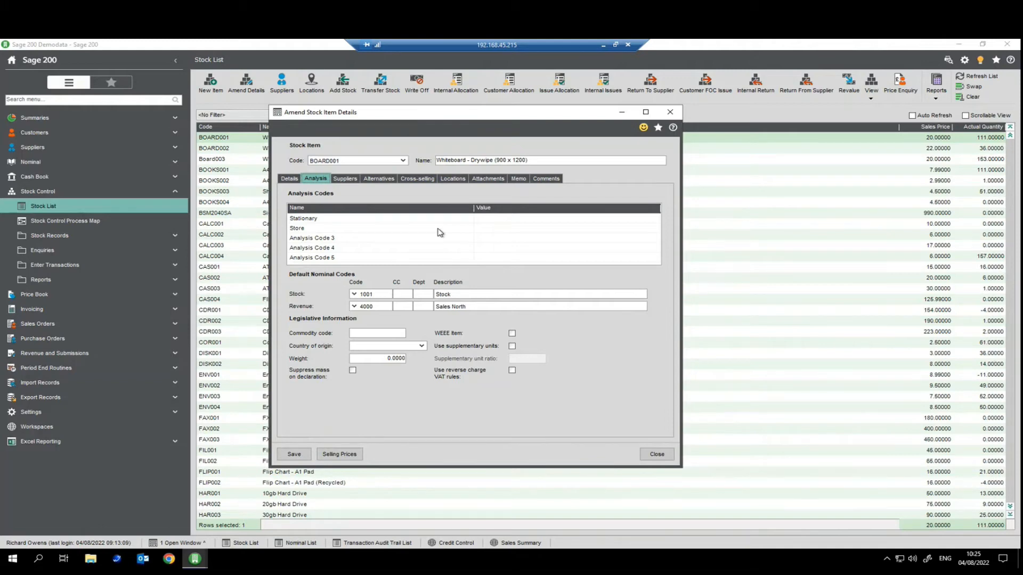
click(380, 359)
click(375, 344)
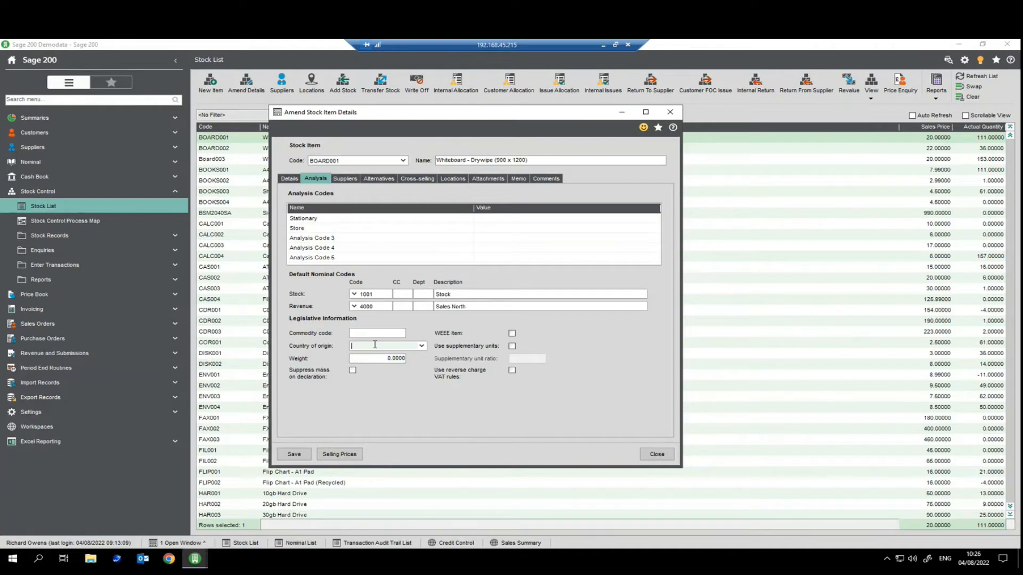
click(380, 359)
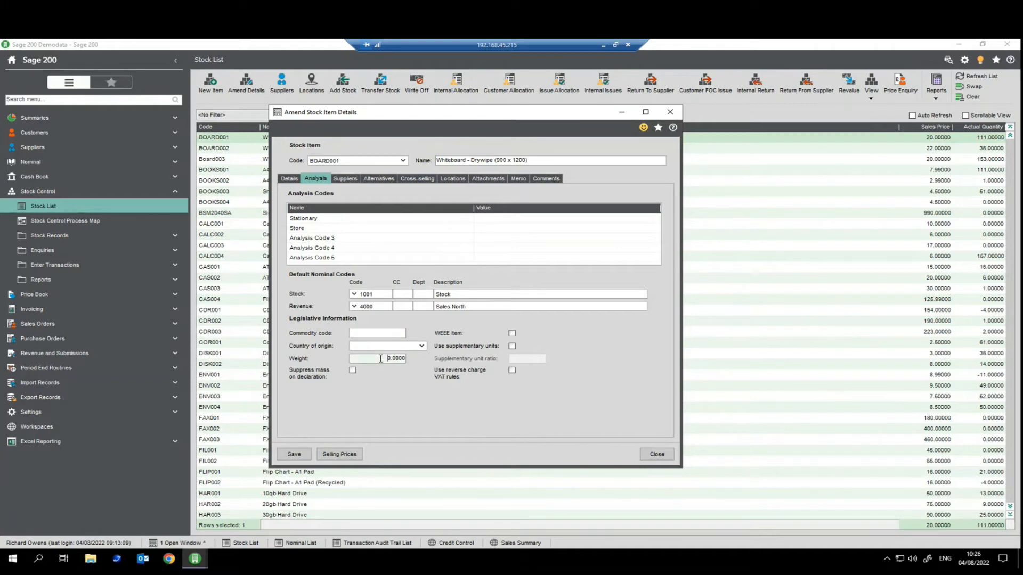
Open the supply details of preferred supplier Concept Stationery Supplies and examine its stock code, lead time units and order quantity settings.
click(344, 179)
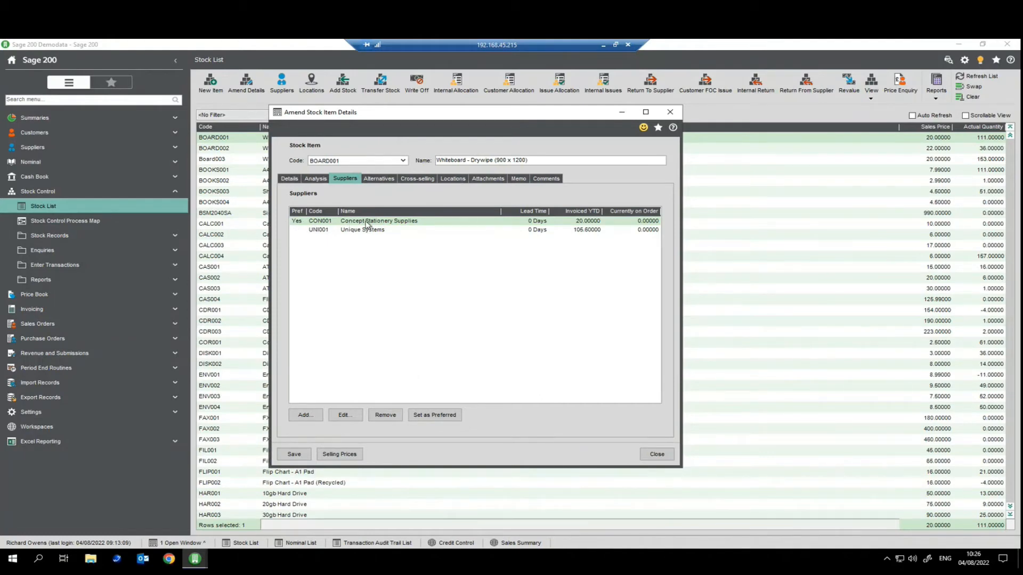
click(344, 416)
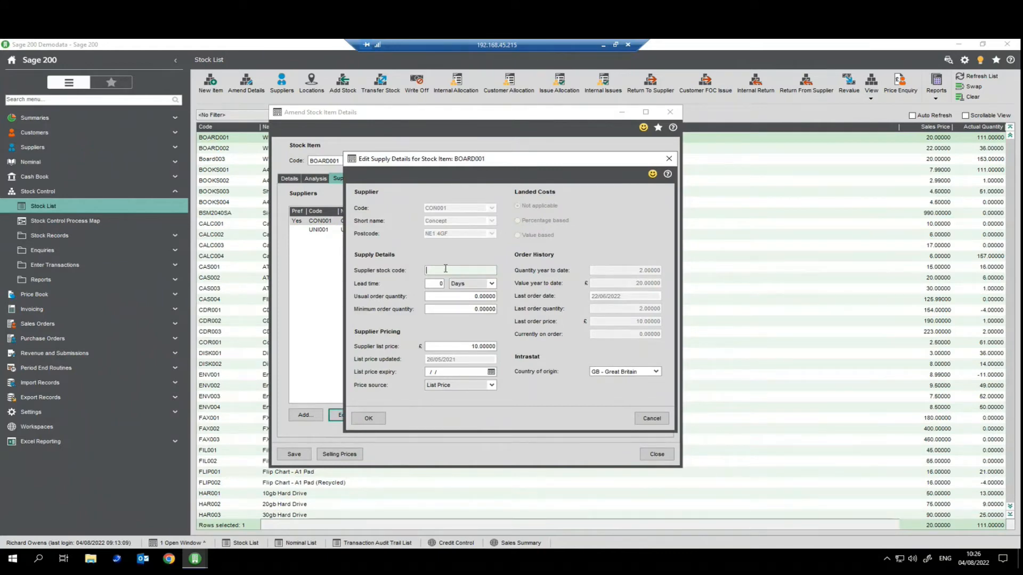
key(Tab)
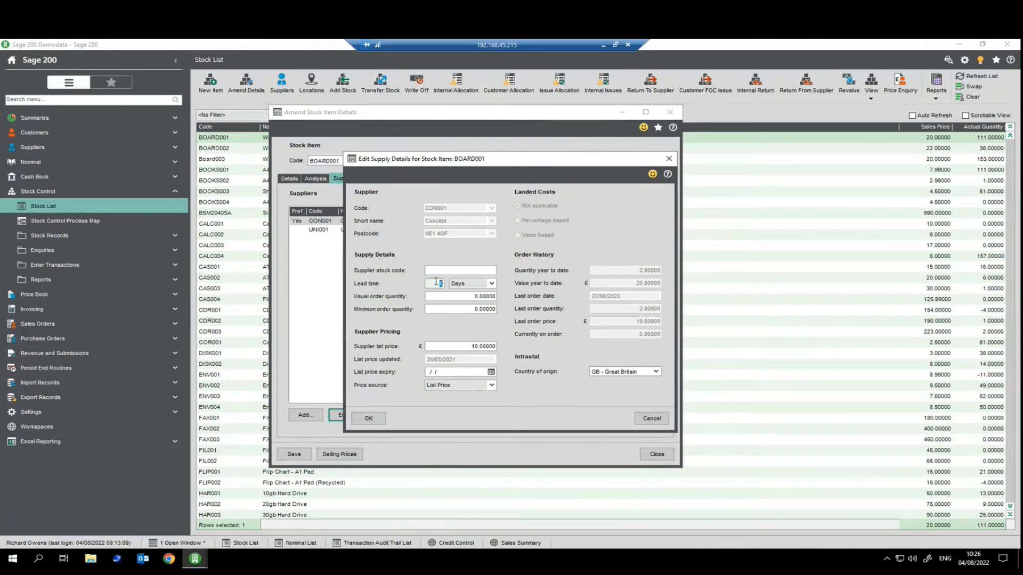
click(486, 284)
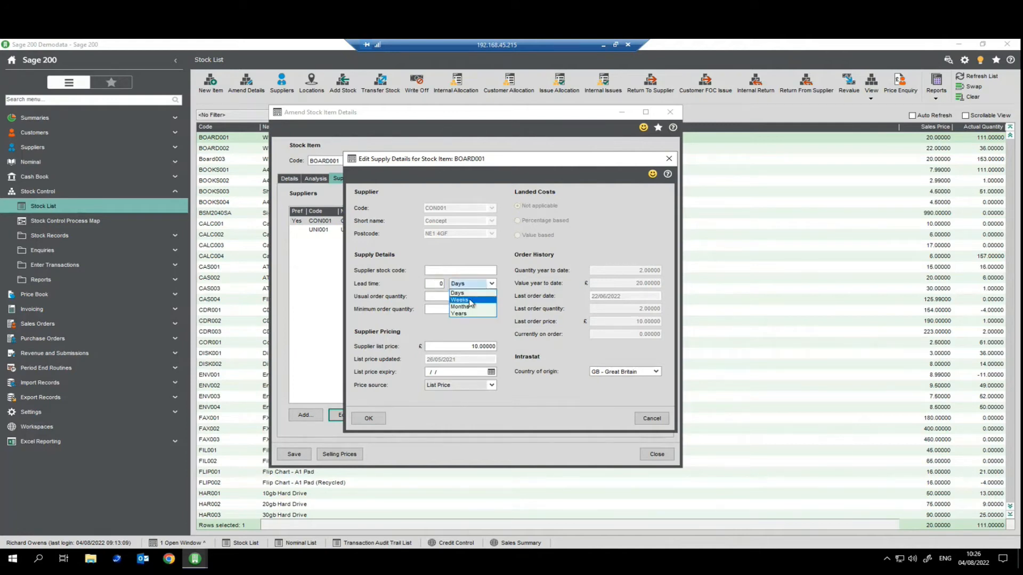
click(397, 292)
click(471, 310)
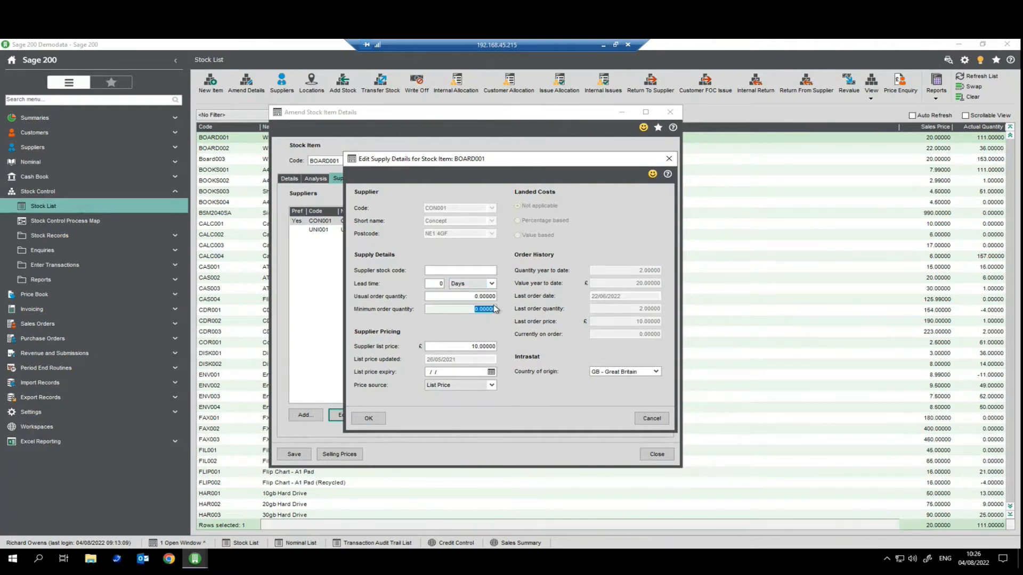
View the supplier's price source choices, keep List Price and leave the supply details without changes.
click(492, 386)
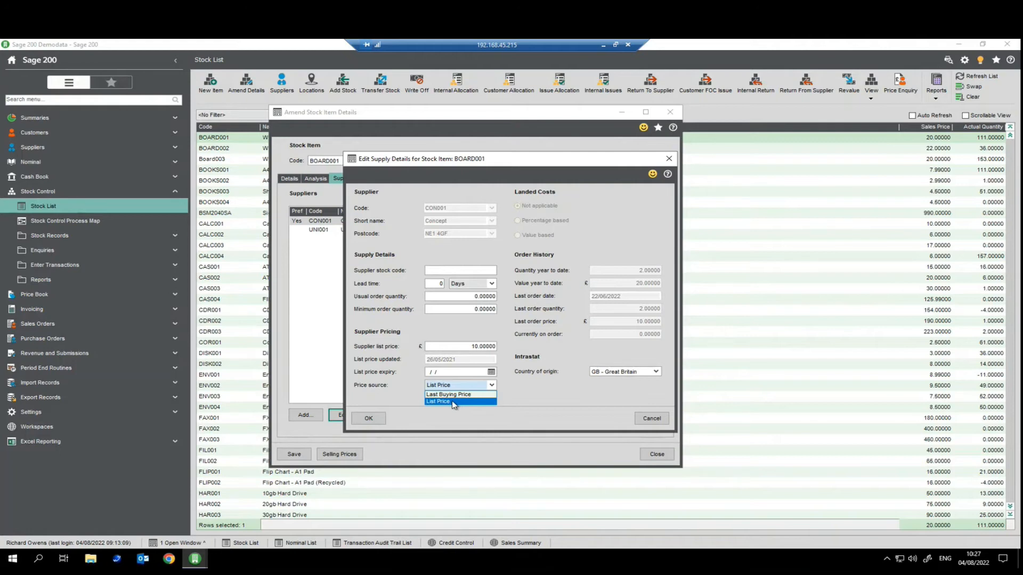
click(585, 397)
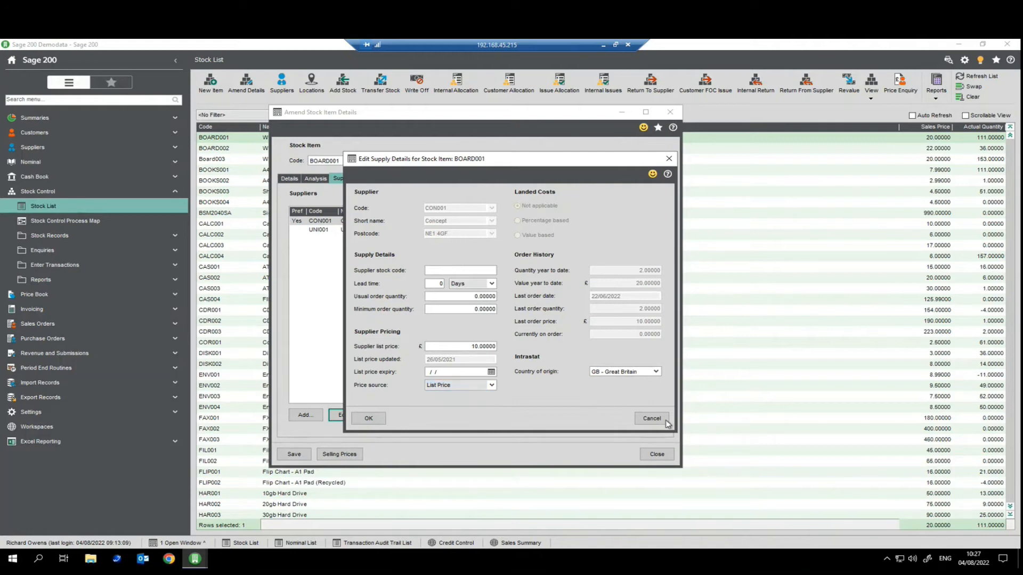
click(651, 419)
Examine the whiteboard stock item's alternative items and cross-selling items.
click(380, 179)
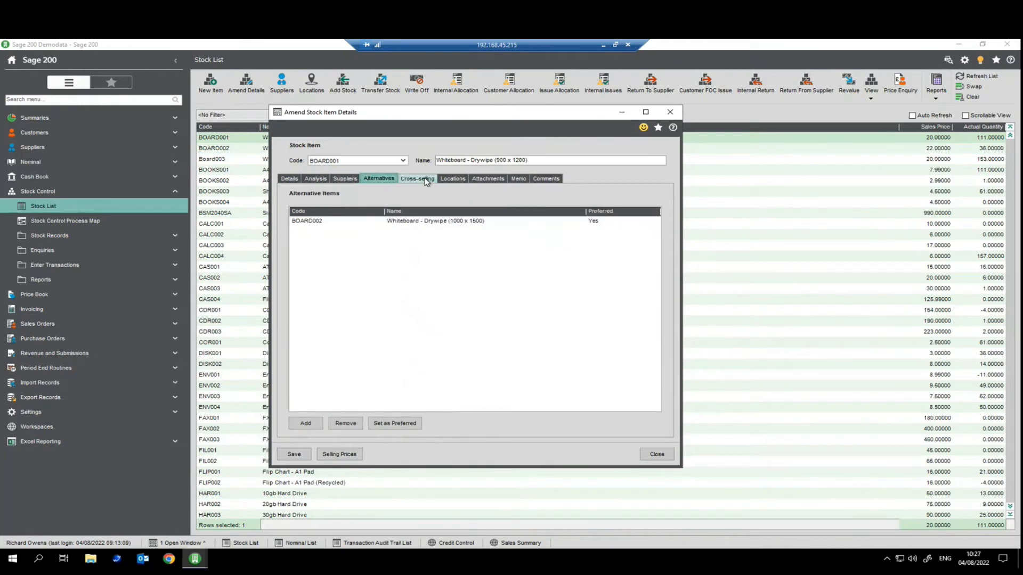
click(314, 223)
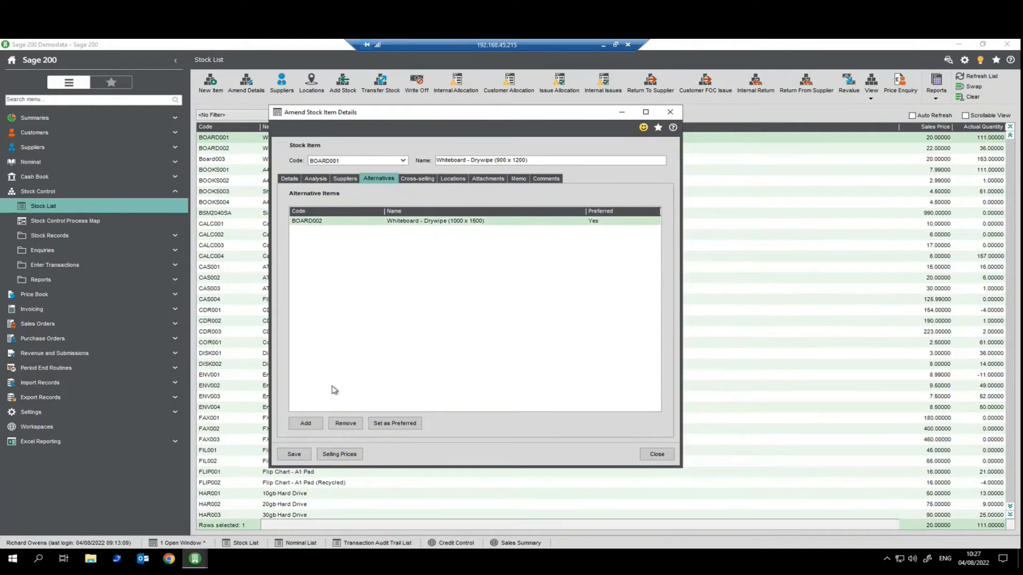
click(424, 181)
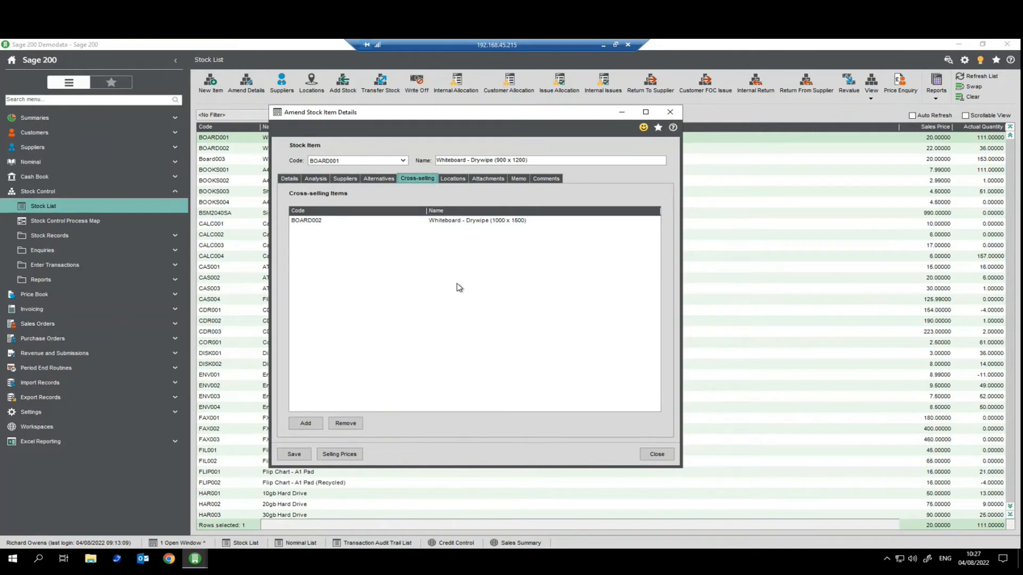
Examine the stock item's warehouse locations and compare the Shelf 2 and Unspecified bins held at Warehouse.
click(453, 179)
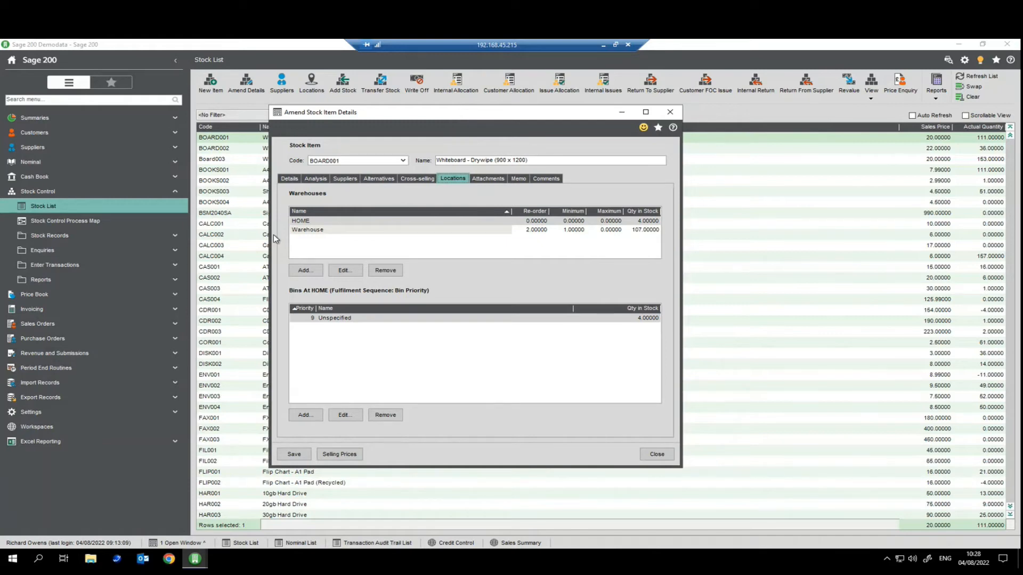
click(307, 230)
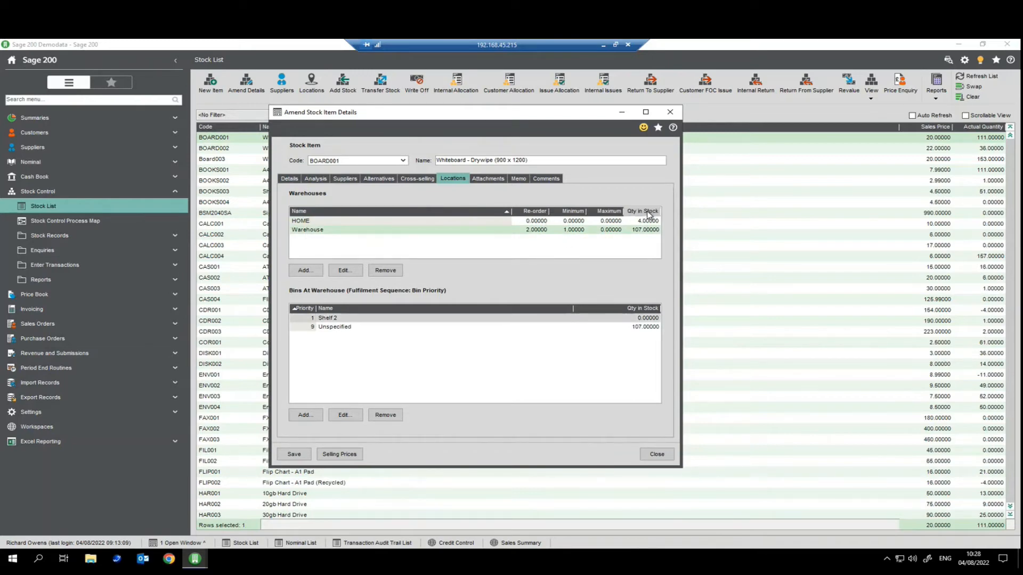
click(334, 328)
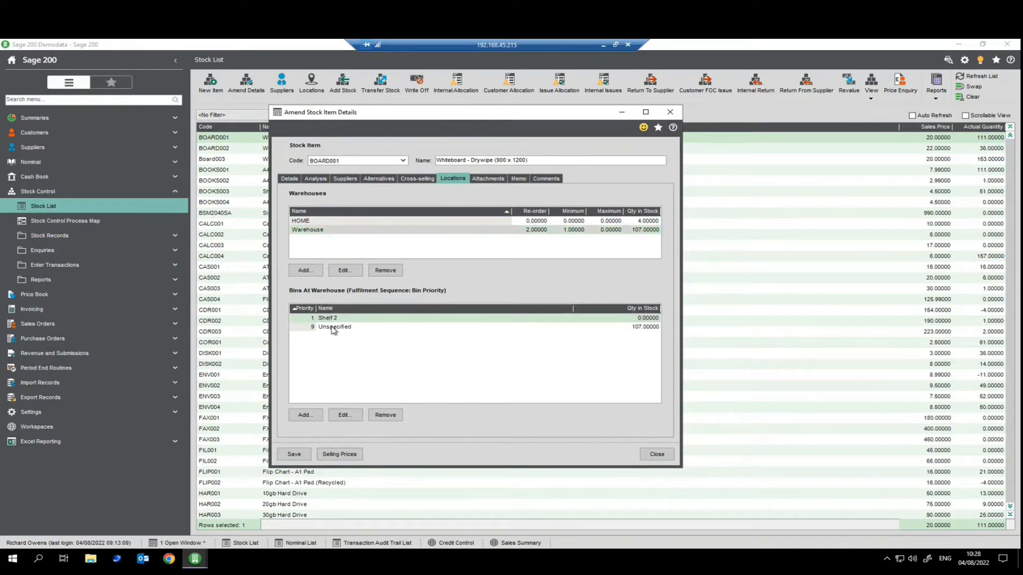
click(333, 328)
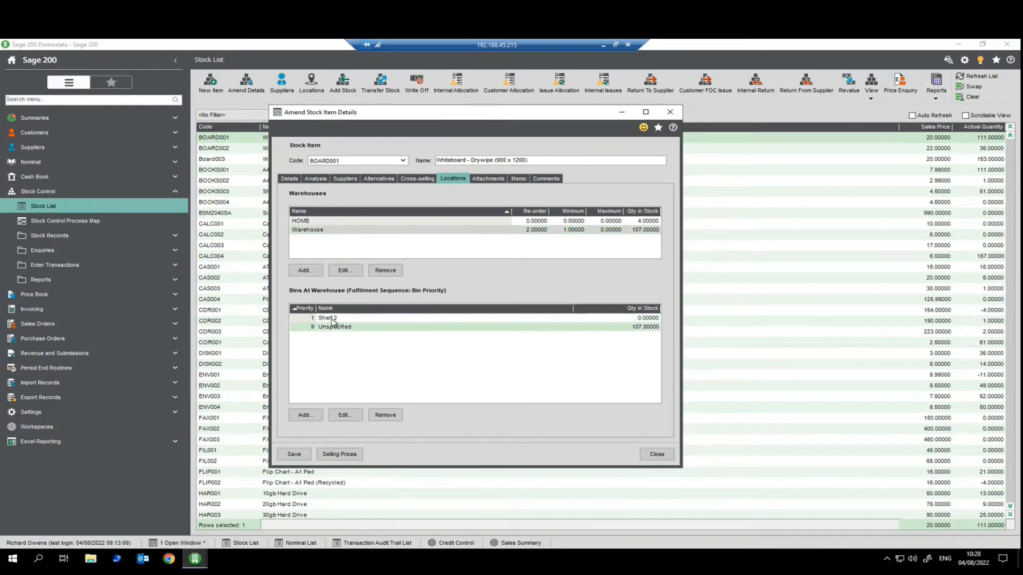
click(333, 319)
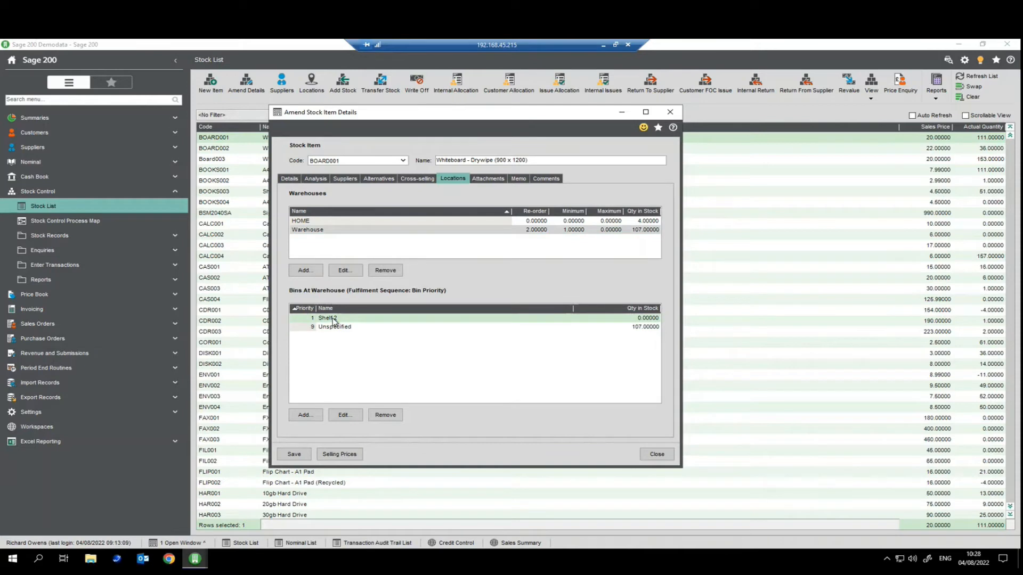
click(329, 327)
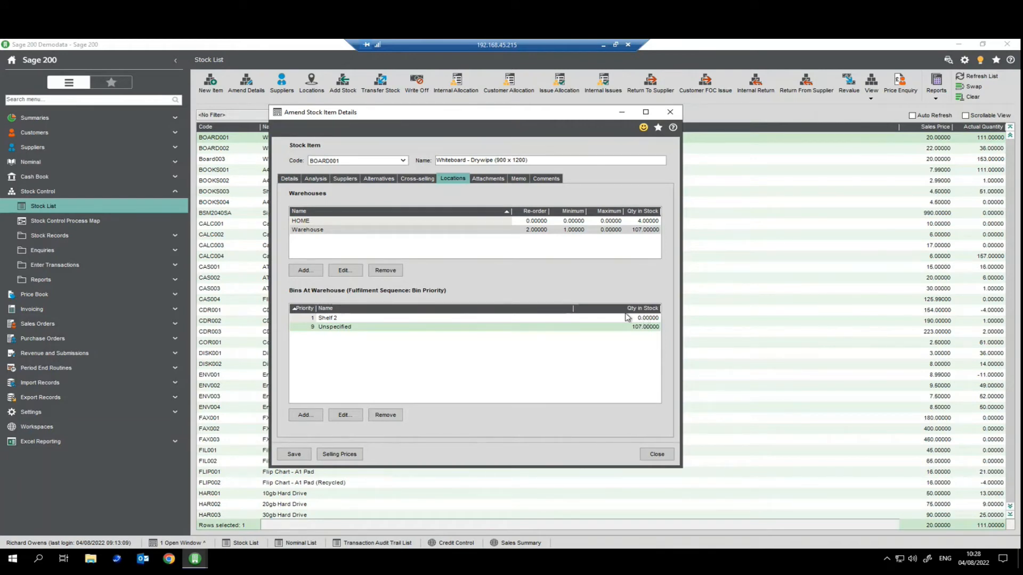
Add the in Transit warehouse to the stock item's locations.
click(304, 269)
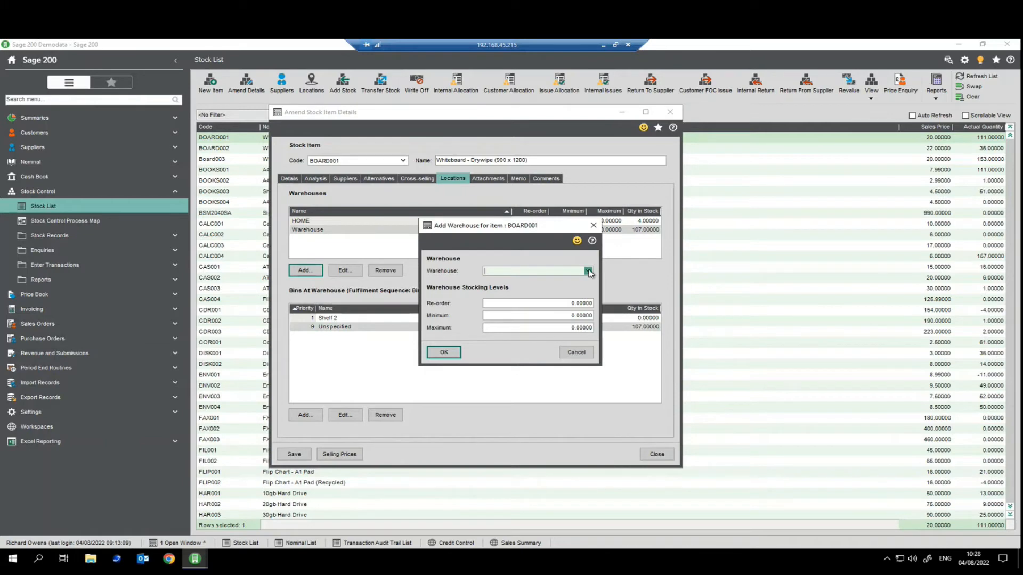
click(587, 270)
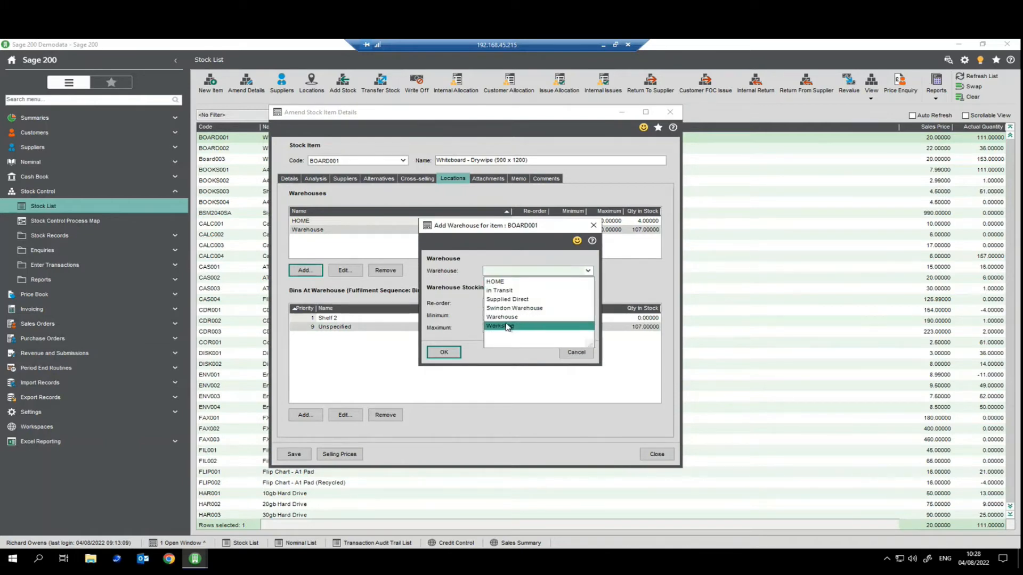
click(504, 291)
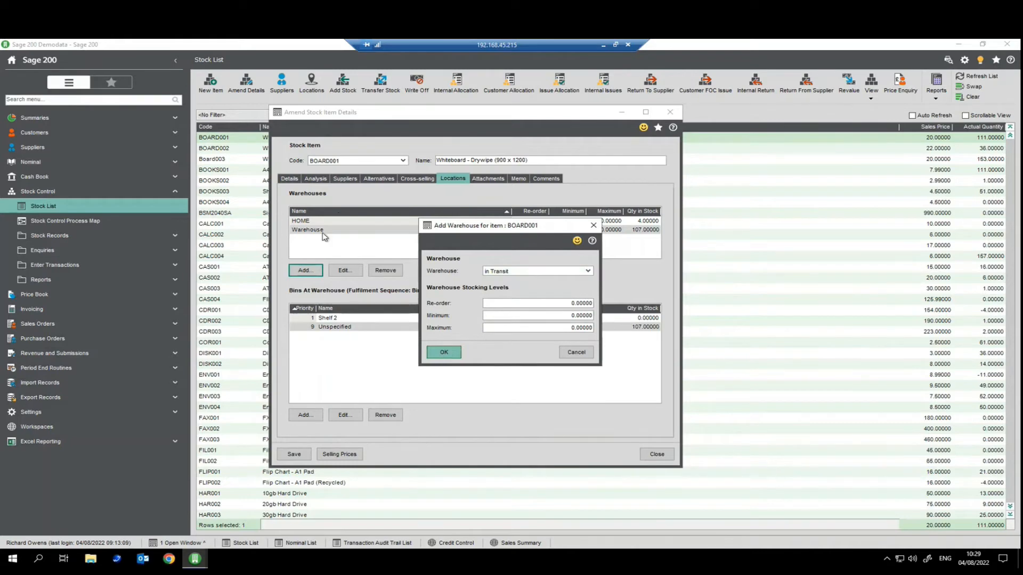
key(Return)
Review the stock item's attachments, memo and default picking list and despatch note comments, and return to its main details.
click(488, 179)
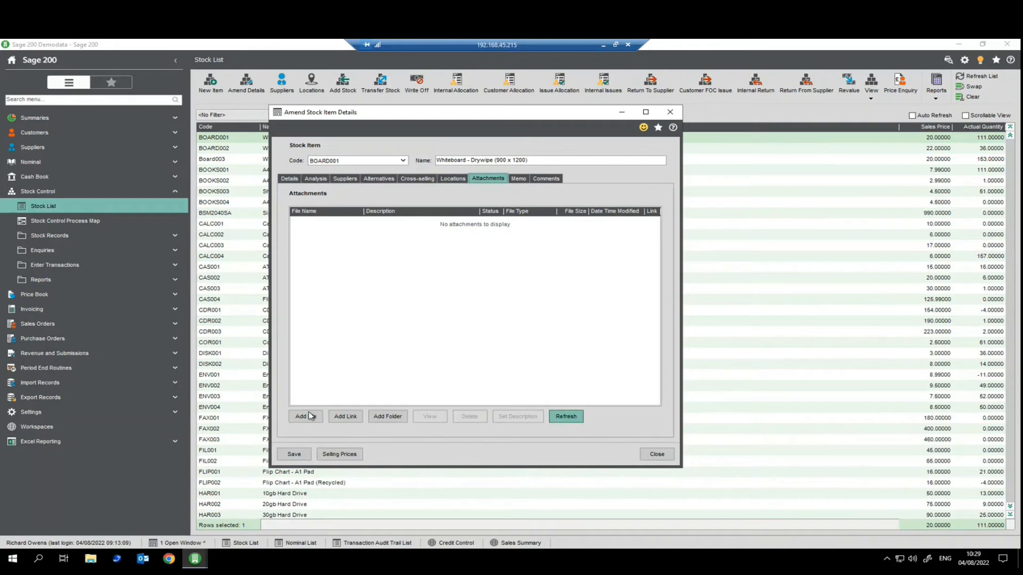
click(521, 179)
click(549, 182)
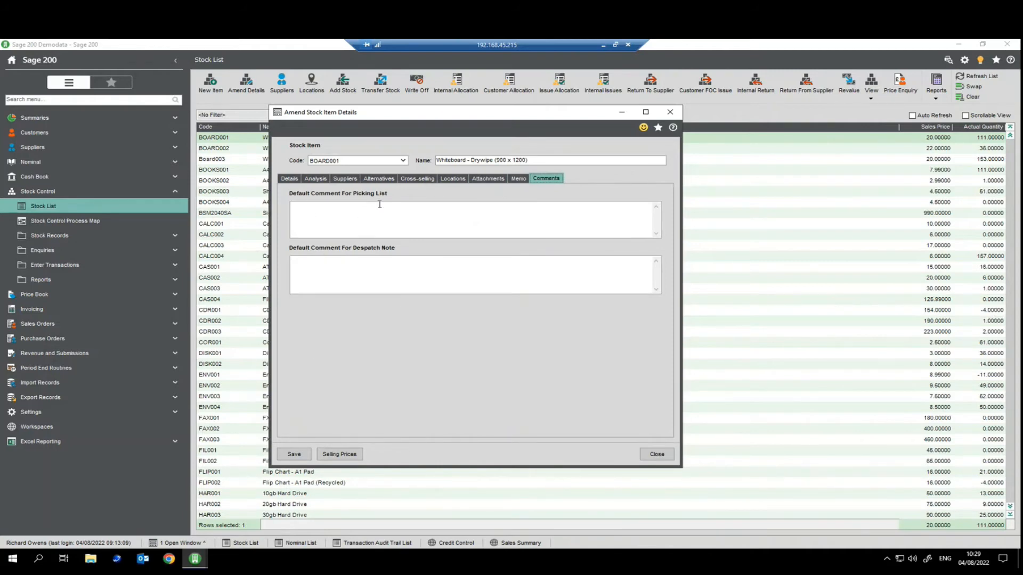
click(365, 278)
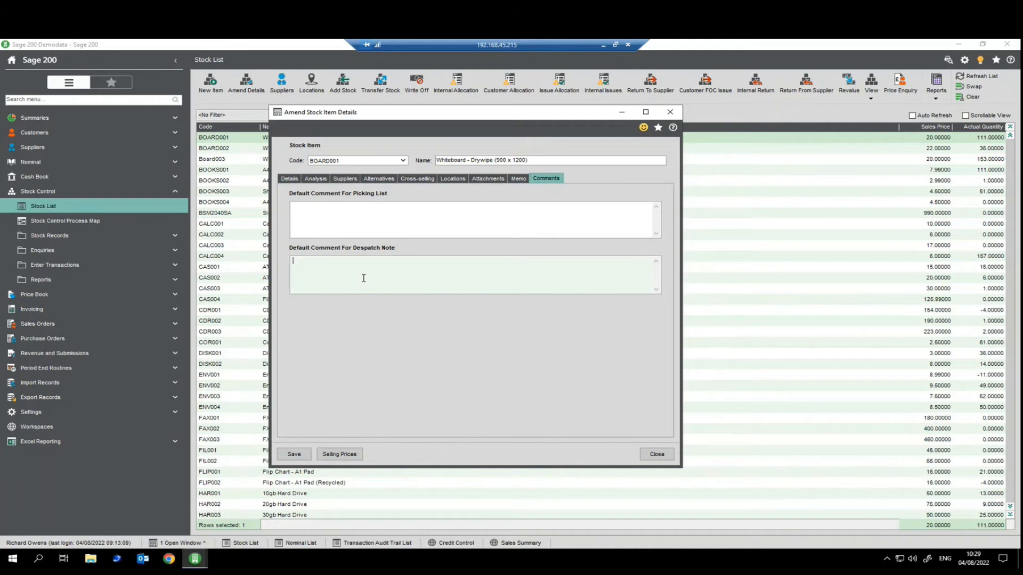
click(290, 179)
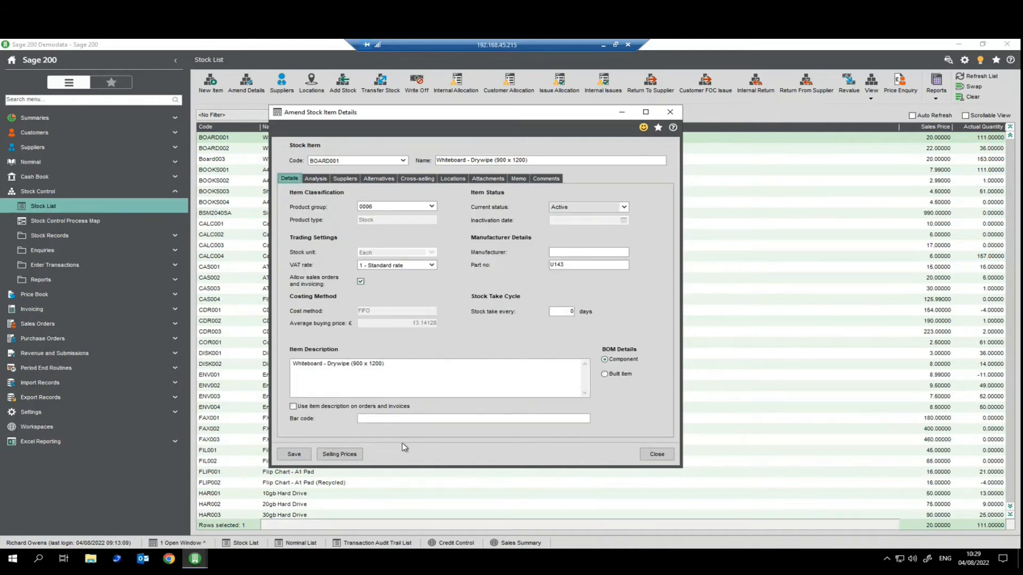
Examine the selling prices for each price band, and save and close the whiteboard stock item.
click(347, 453)
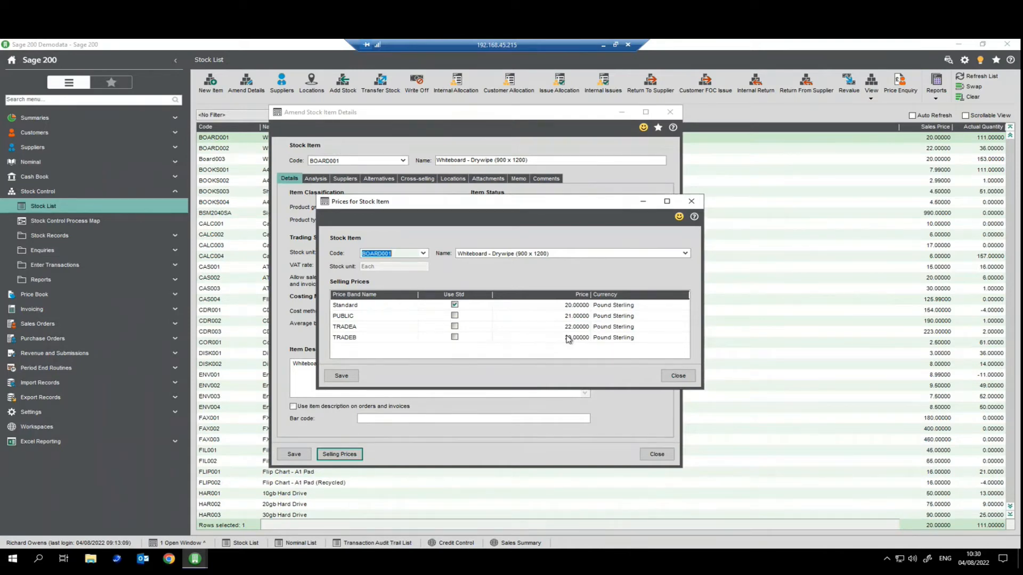
click(678, 376)
click(293, 454)
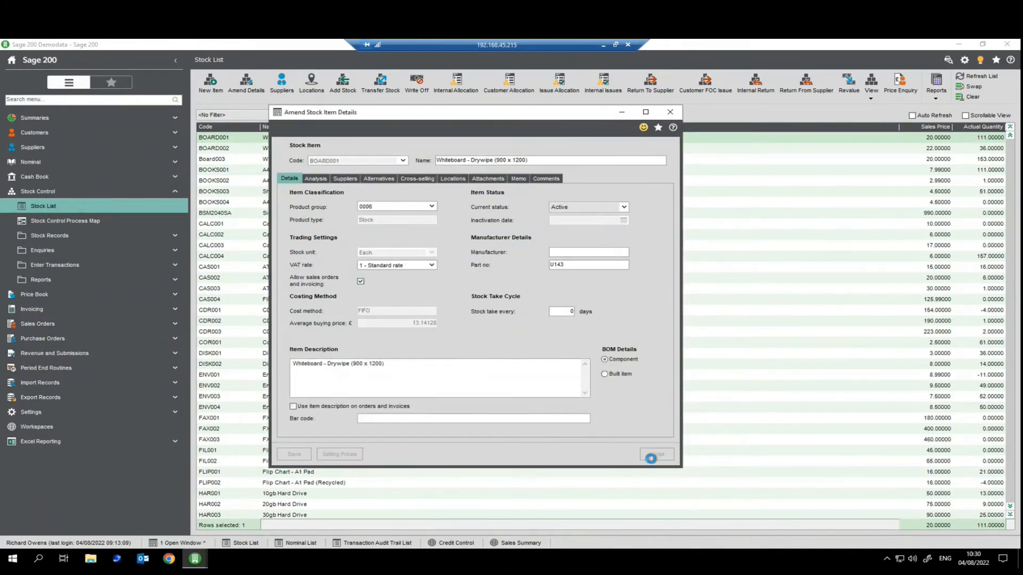
click(659, 454)
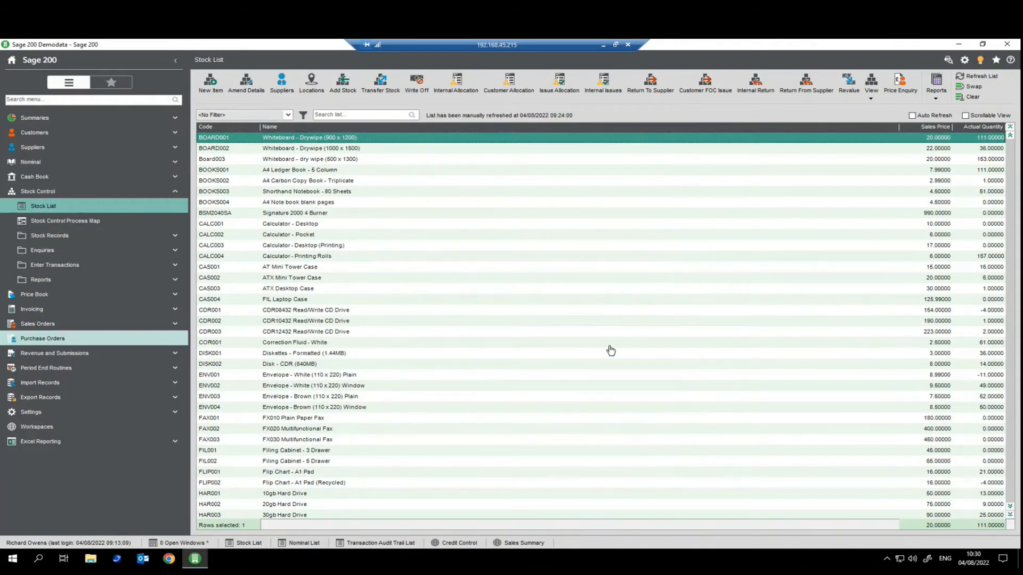
Open a Customer Price Enquiry for stock item BOARD001 and select the customer account for A2 Design Services.
click(899, 82)
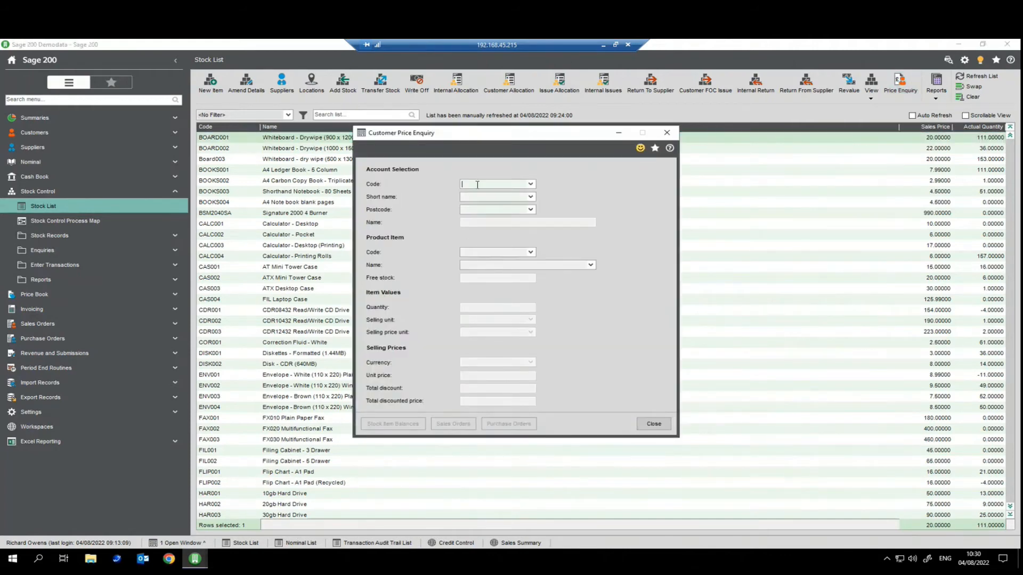
text(A1D003)
key(Tab)
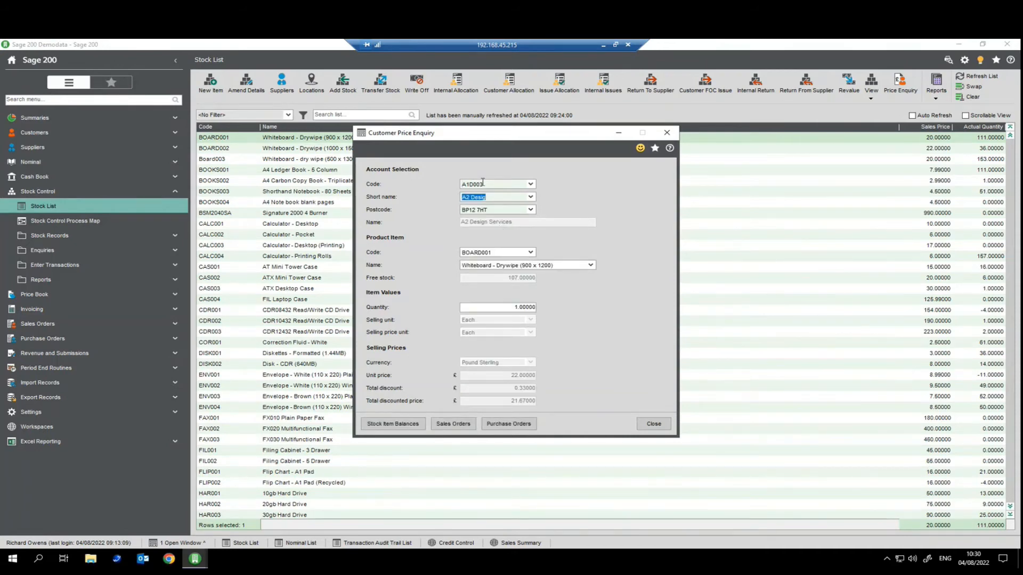
drag(493, 183, 413, 188)
Set the enquiry quantity for BOARD001 to 5, examine the discounted selling price and close the price enquiry.
drag(496, 253, 394, 248)
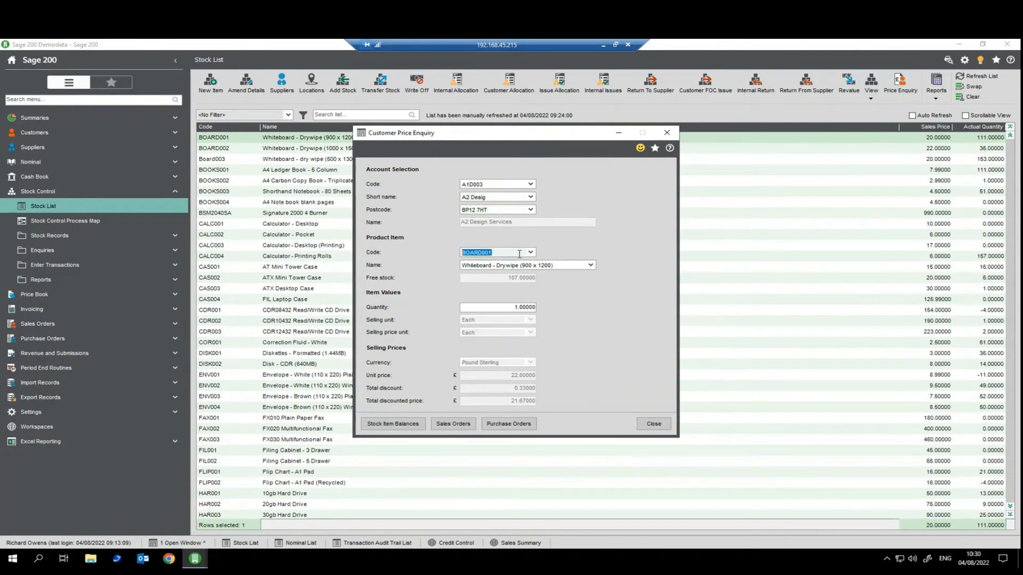
key(Tab)
key(Tab)
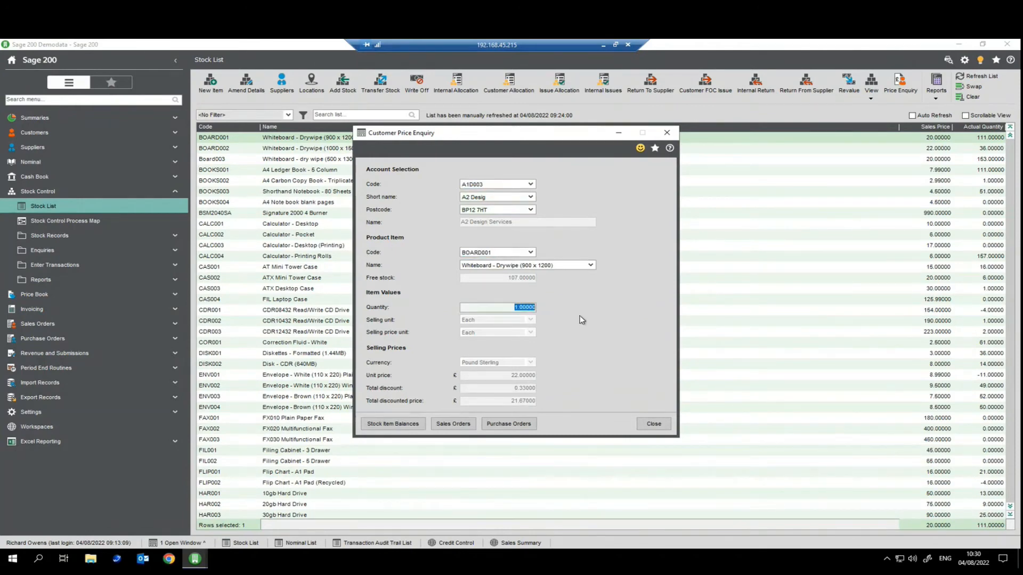
text(5)
key(Tab)
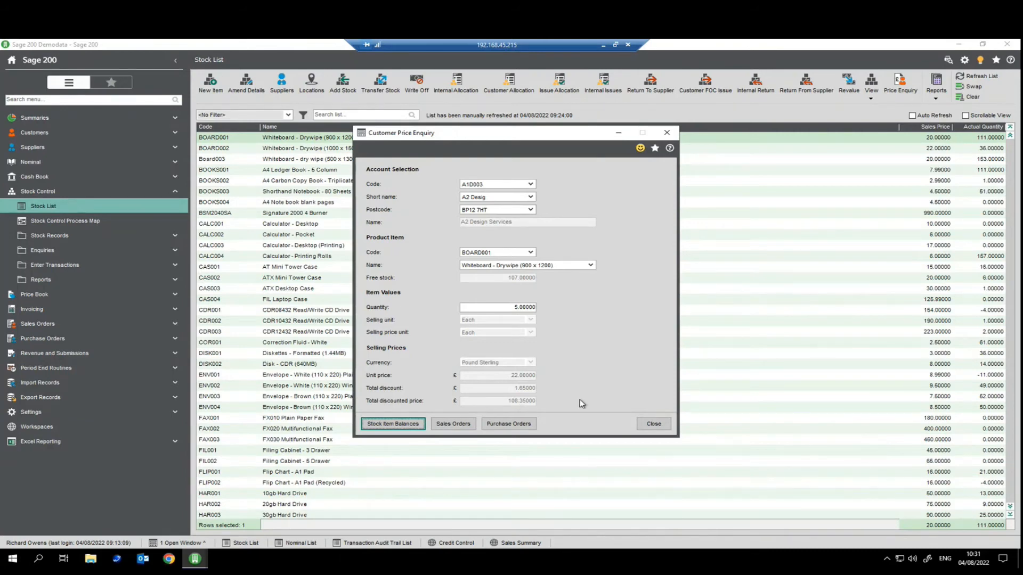
click(655, 424)
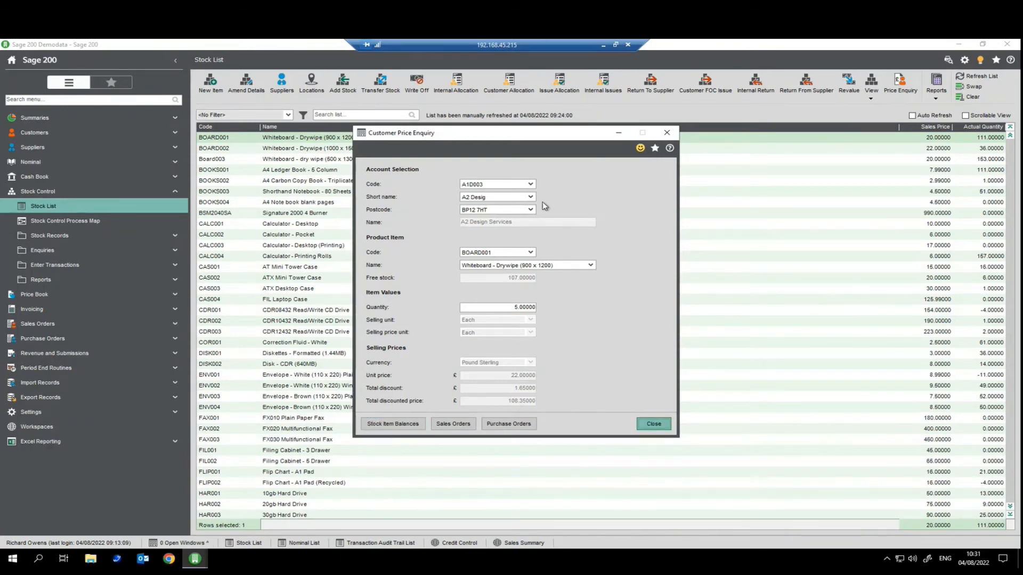
click(277, 224)
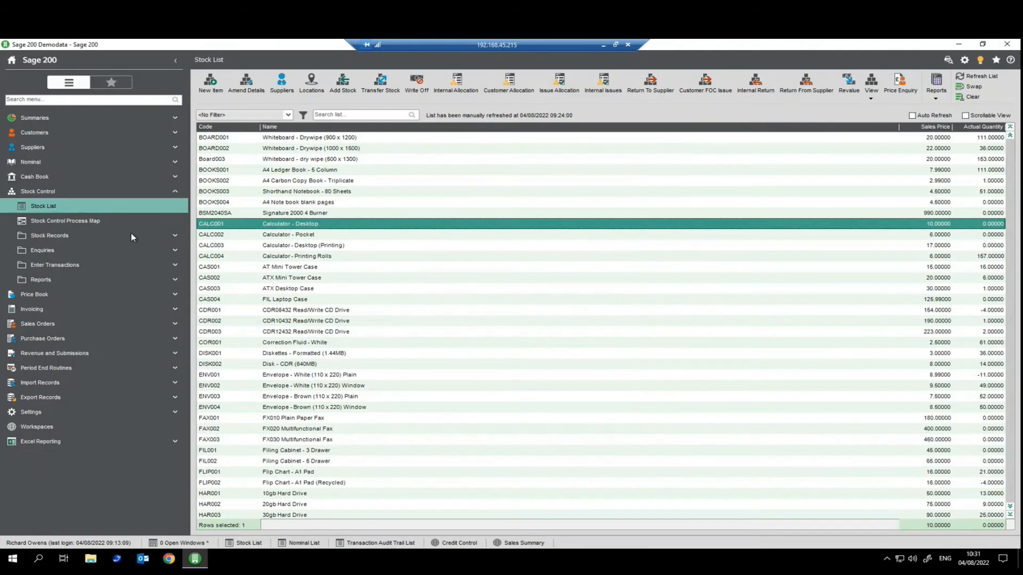
Open the Sales Order List under Sales Orders and examine its options for new orders and quotes.
click(59, 324)
click(56, 339)
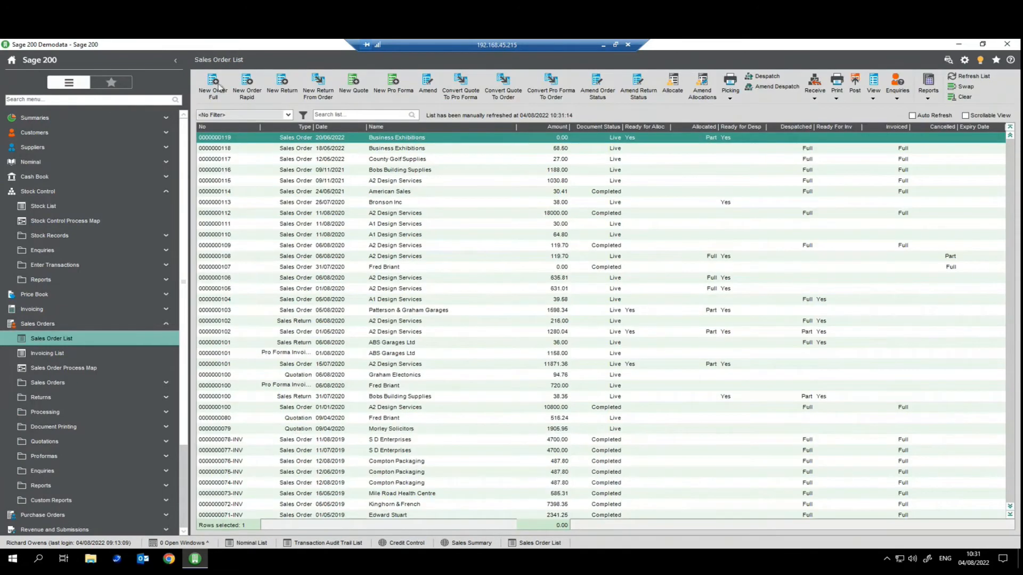
click(354, 92)
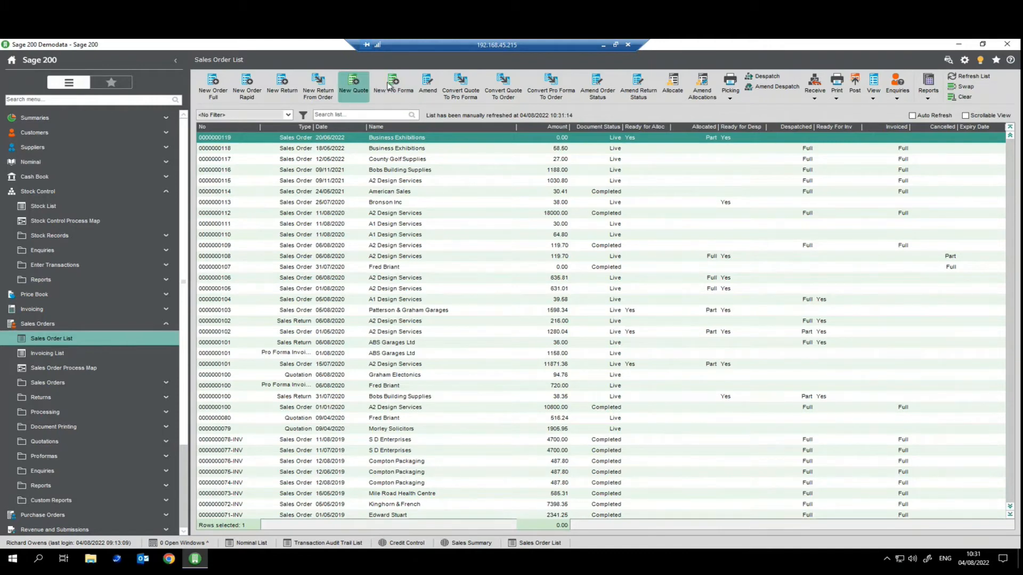
Start a full new sales order for A2 Design Services and enter the customer order number.
click(213, 88)
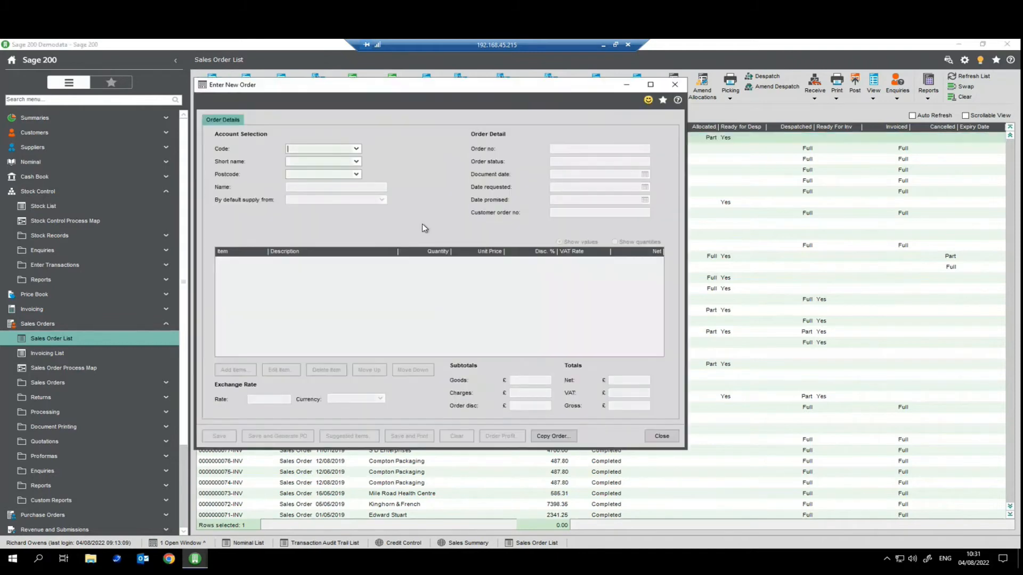
text(A1D003)
key(Tab)
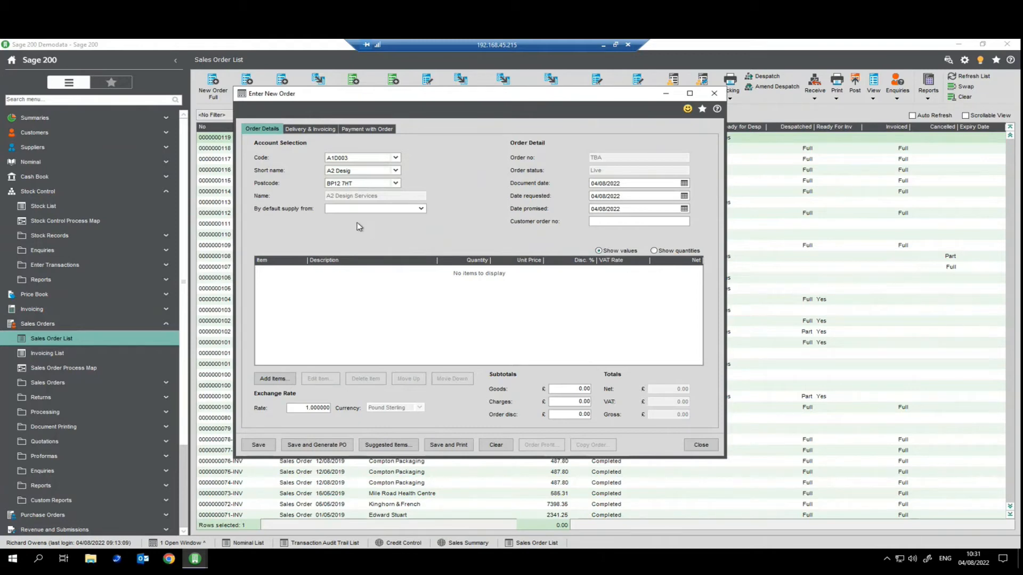
click(619, 221)
text(323)
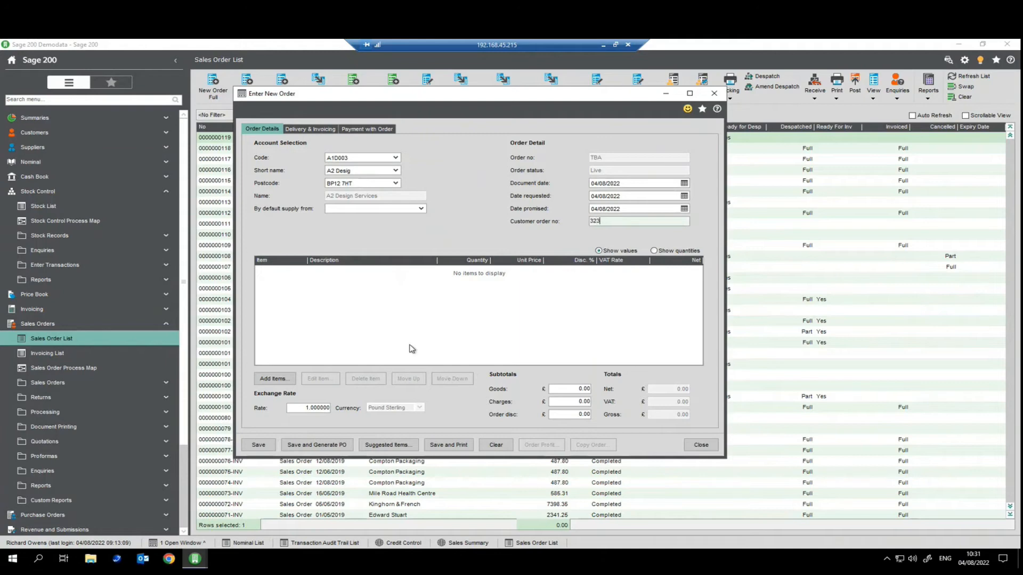
Create a standard item line for BOARD001 supplied from Warehouse with a quantity of 2.
click(279, 379)
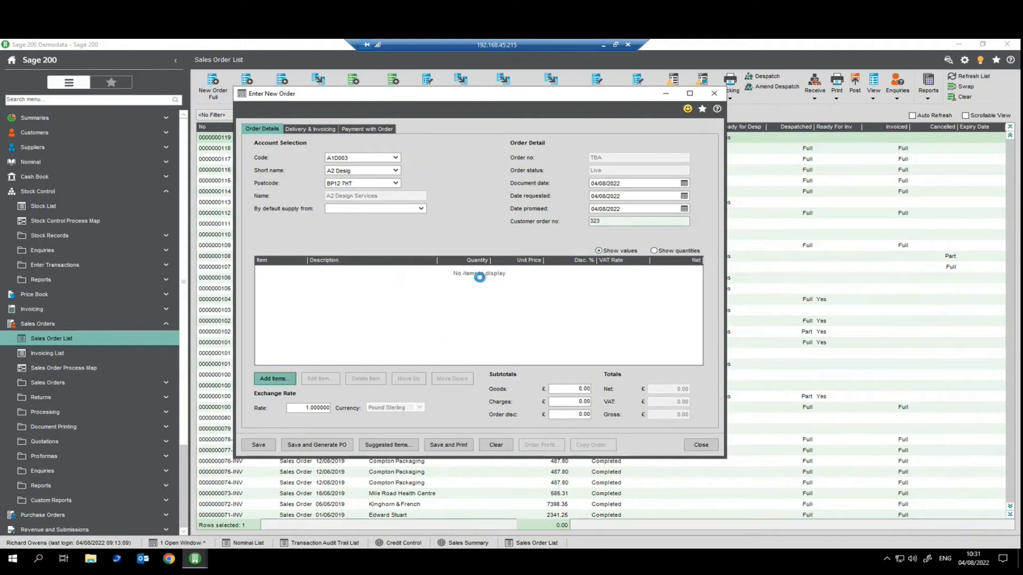
click(389, 174)
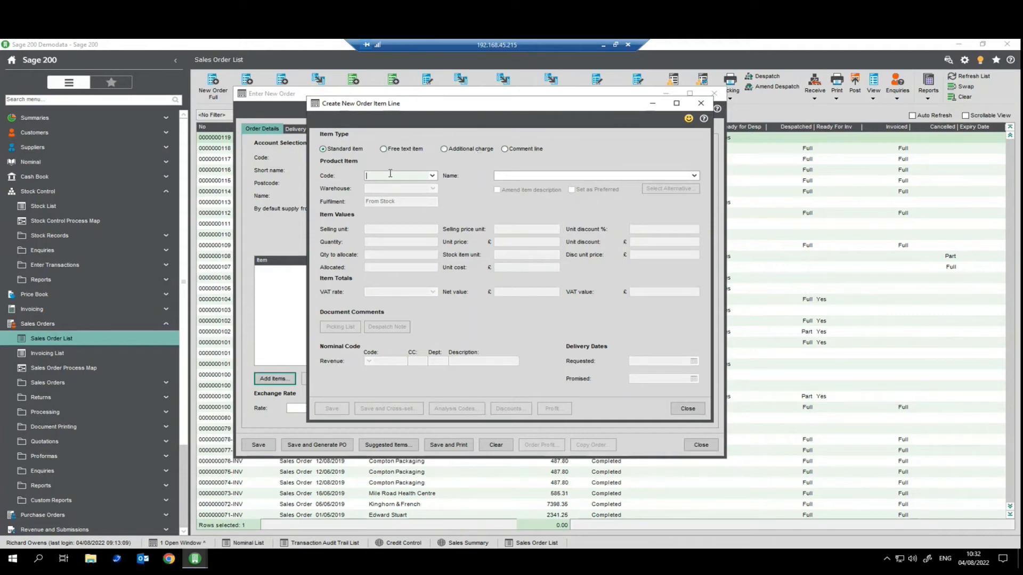
text(oard)
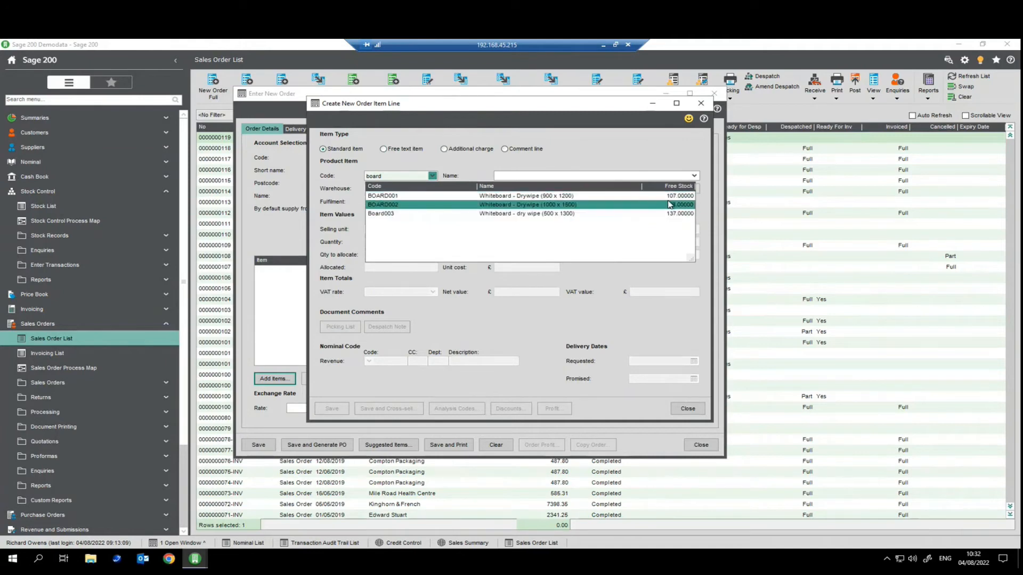
click(674, 196)
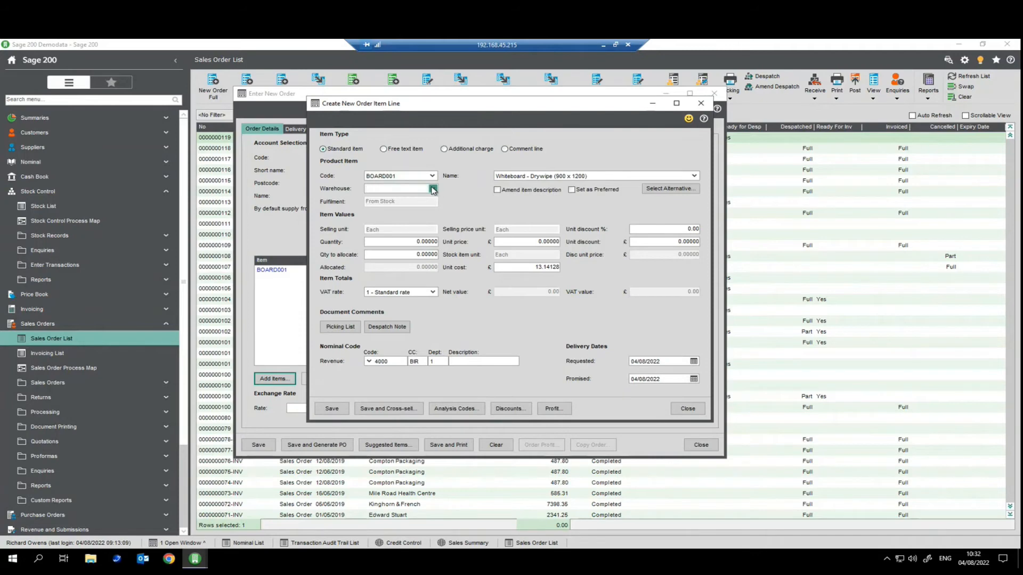
click(434, 189)
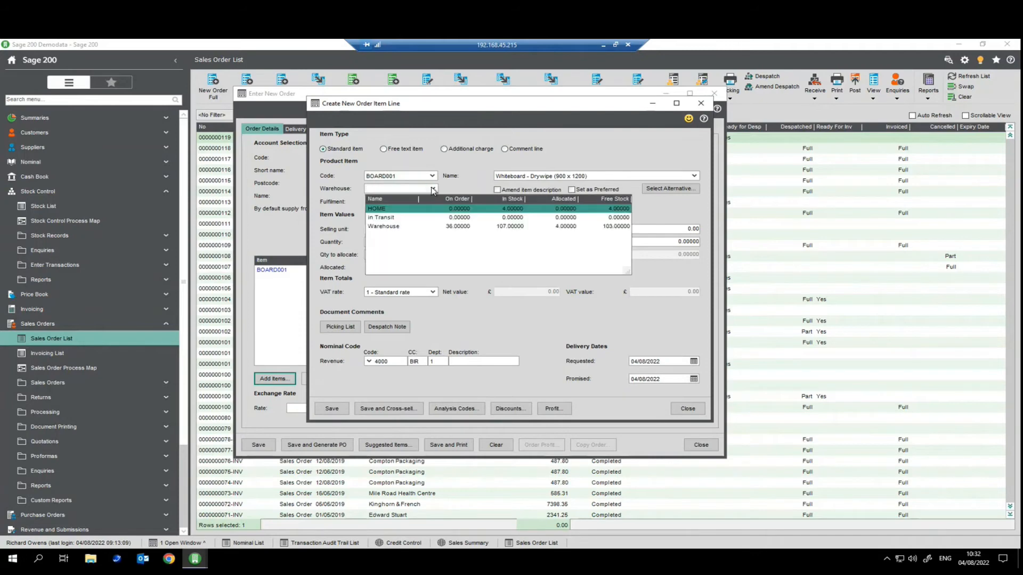
click(388, 227)
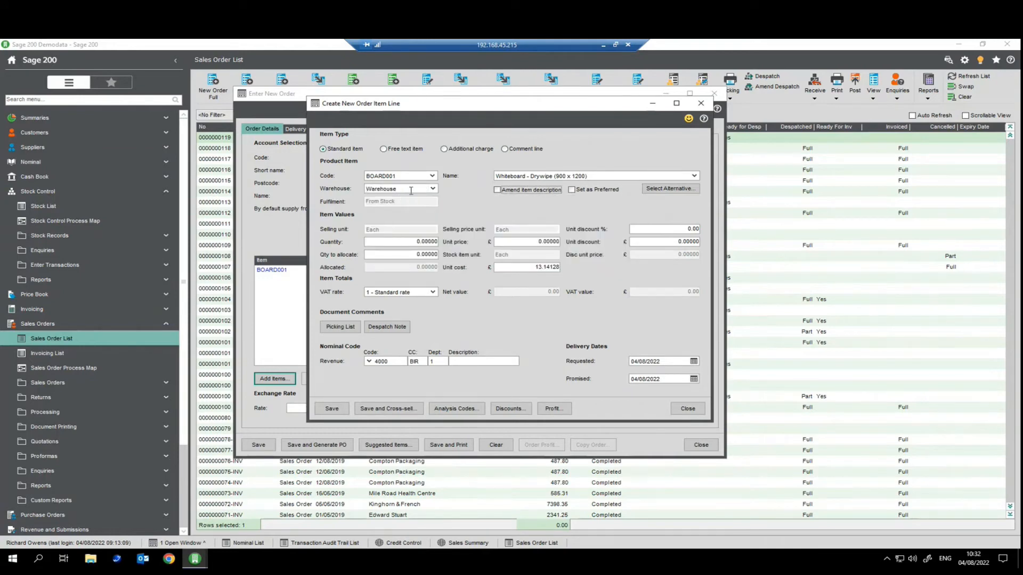
click(406, 242)
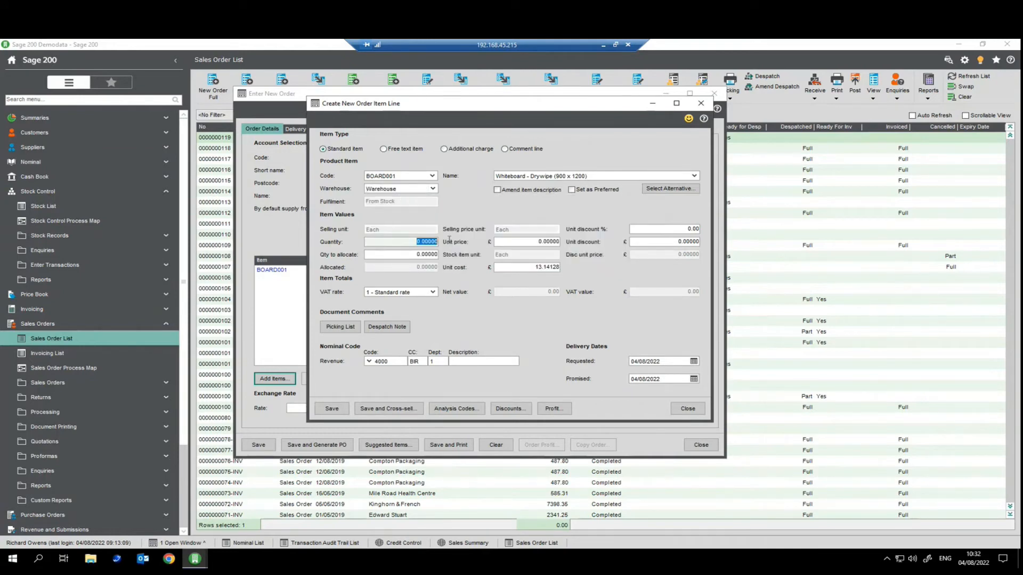
text(2)
key(Tab)
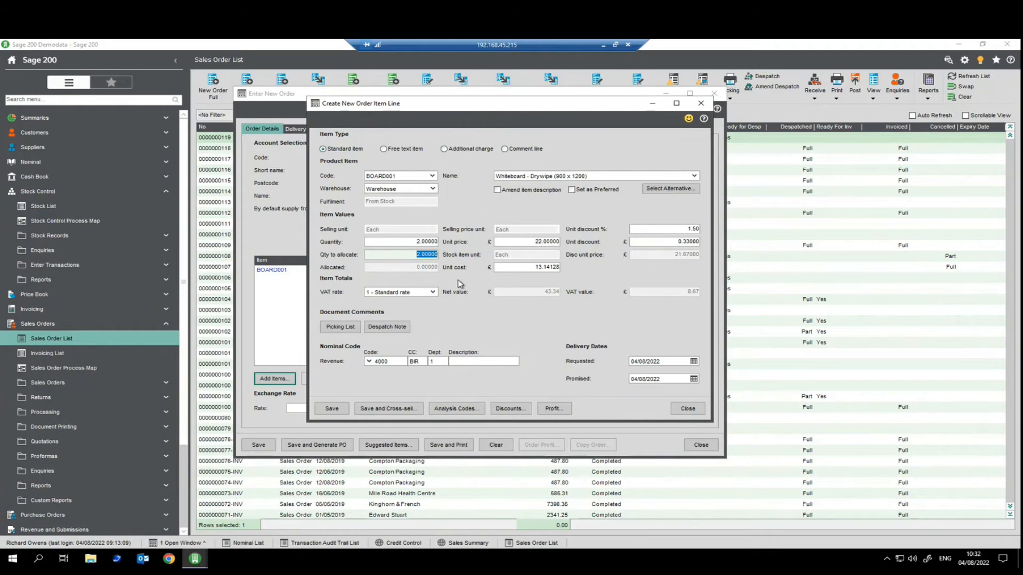
Examine the profit analysis for the BOARD001 line, then save the line and finish adding items.
click(554, 409)
click(554, 409)
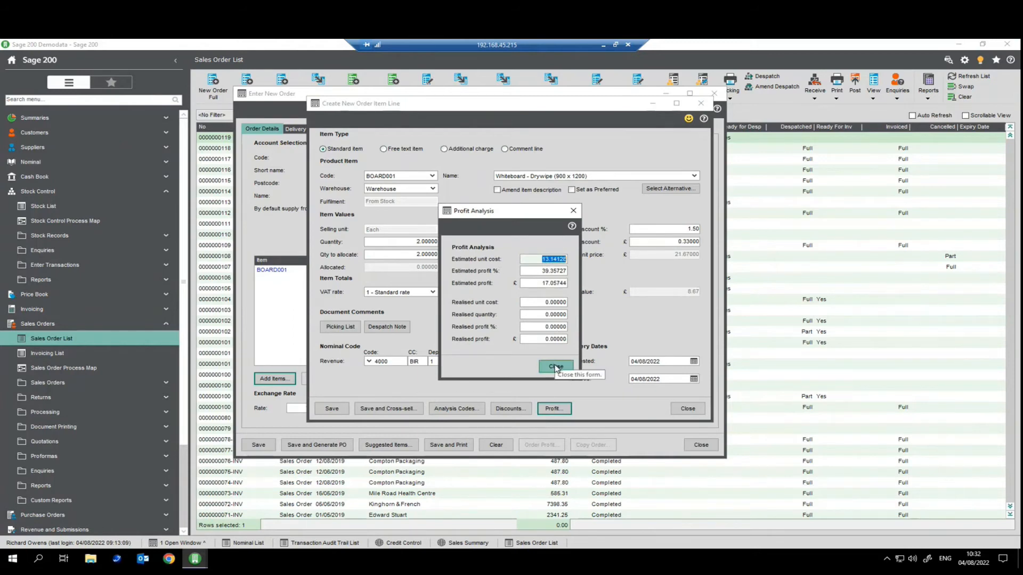
click(556, 367)
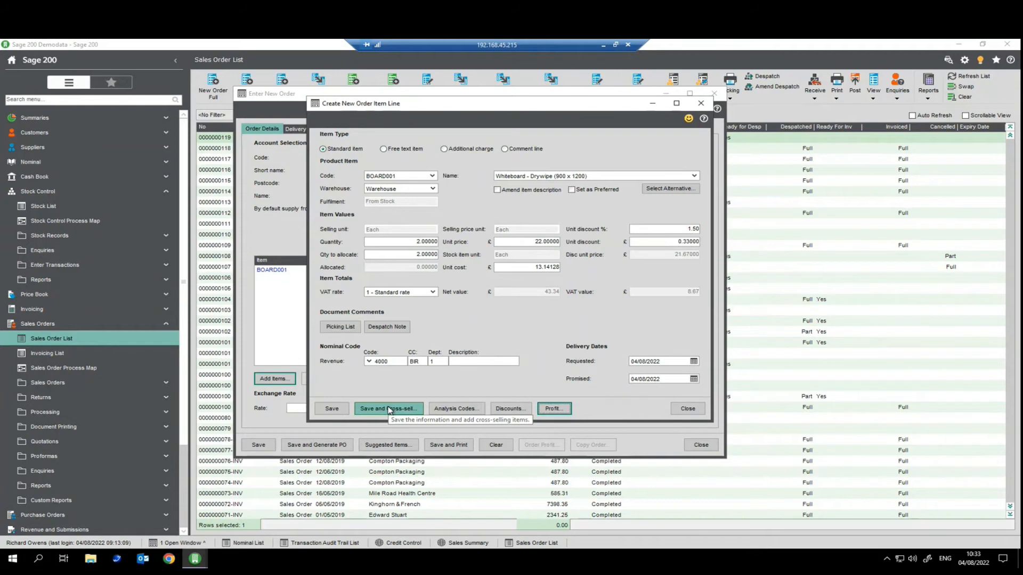
click(339, 411)
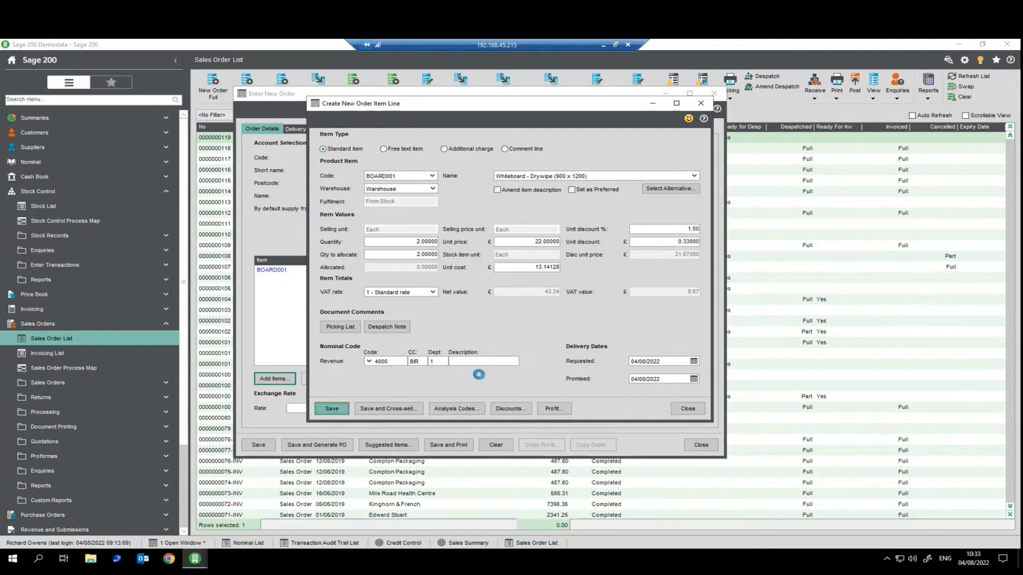
click(702, 414)
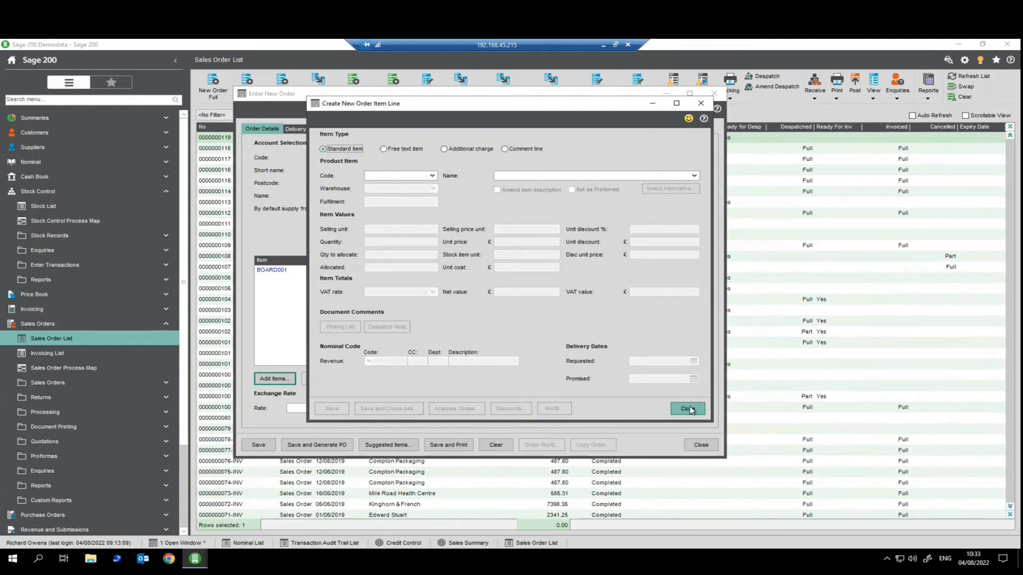
Open the order's suggested items and display frequently ordered stock items from the last 365 days.
click(386, 445)
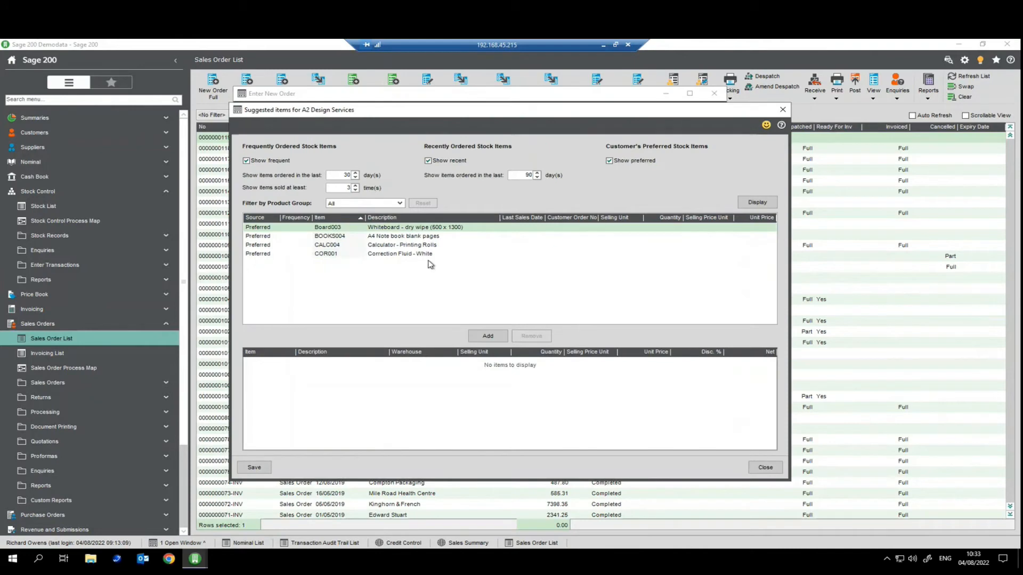
double_click(345, 175)
text(365)
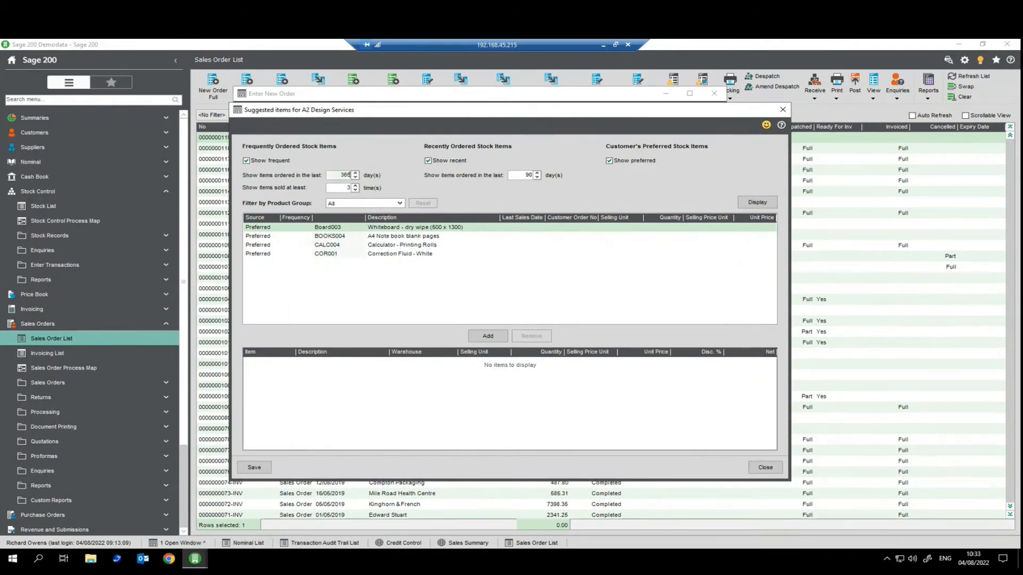
key(Tab)
double_click(344, 175)
click(754, 205)
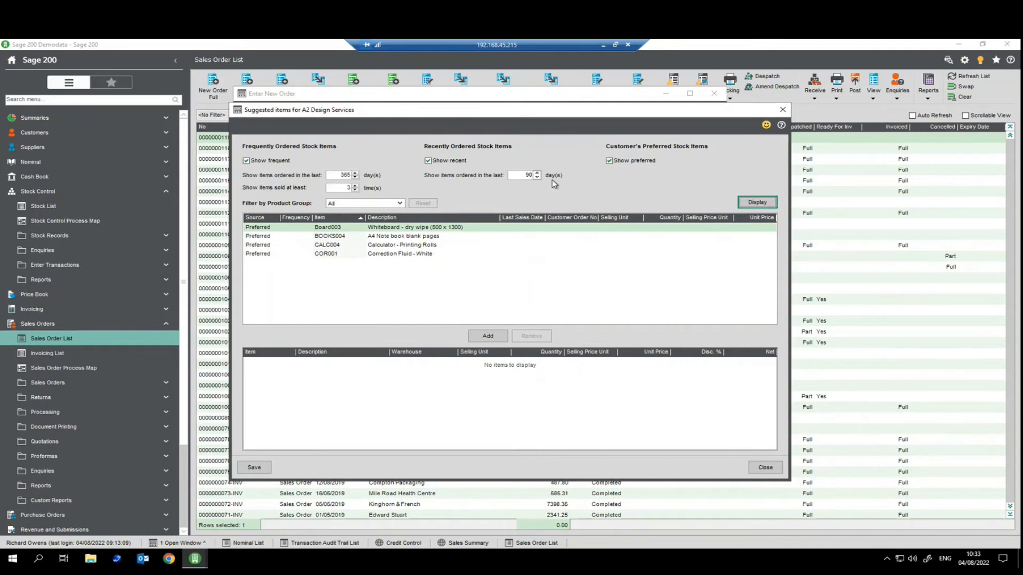
Try adding the suggested A4 note book BOOKS004 with a quantity of 1, and leave the suggested items without saving.
click(389, 255)
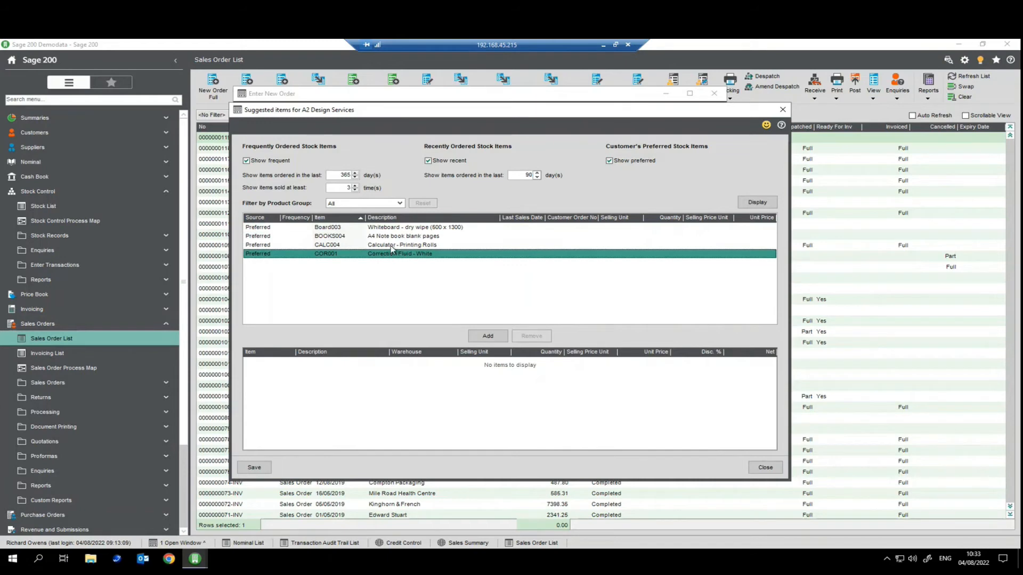
click(392, 246)
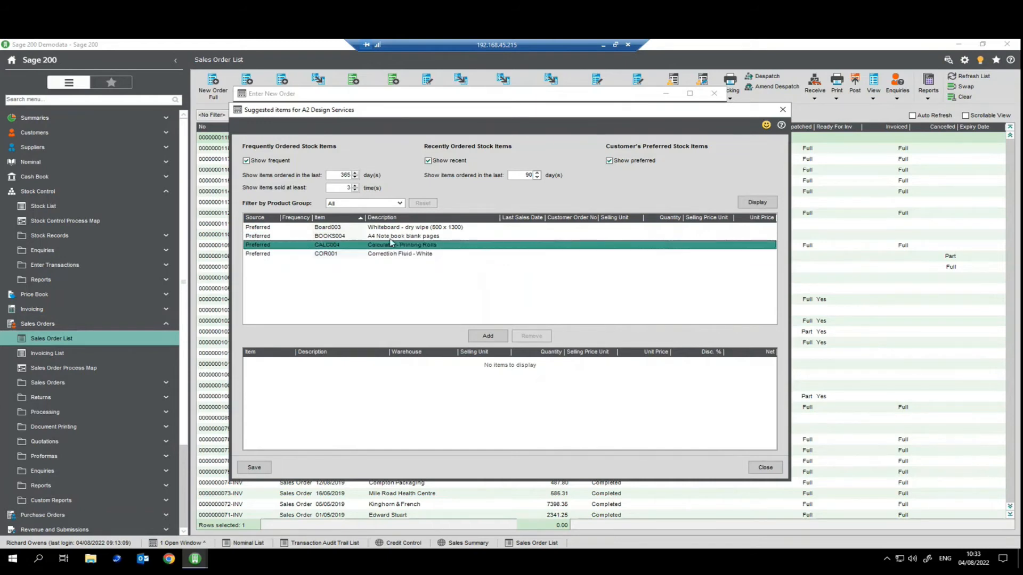
click(395, 235)
click(393, 228)
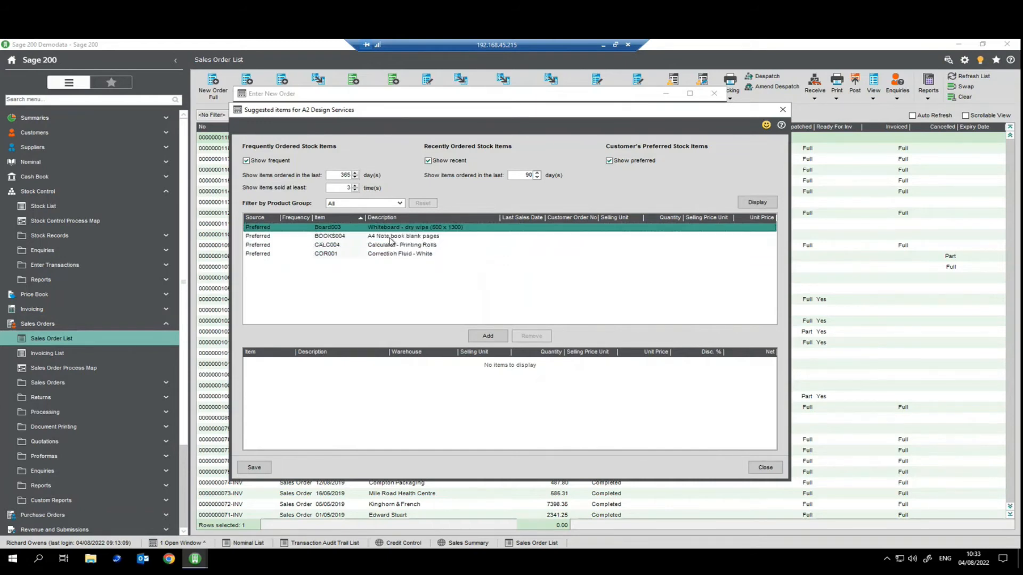
click(381, 238)
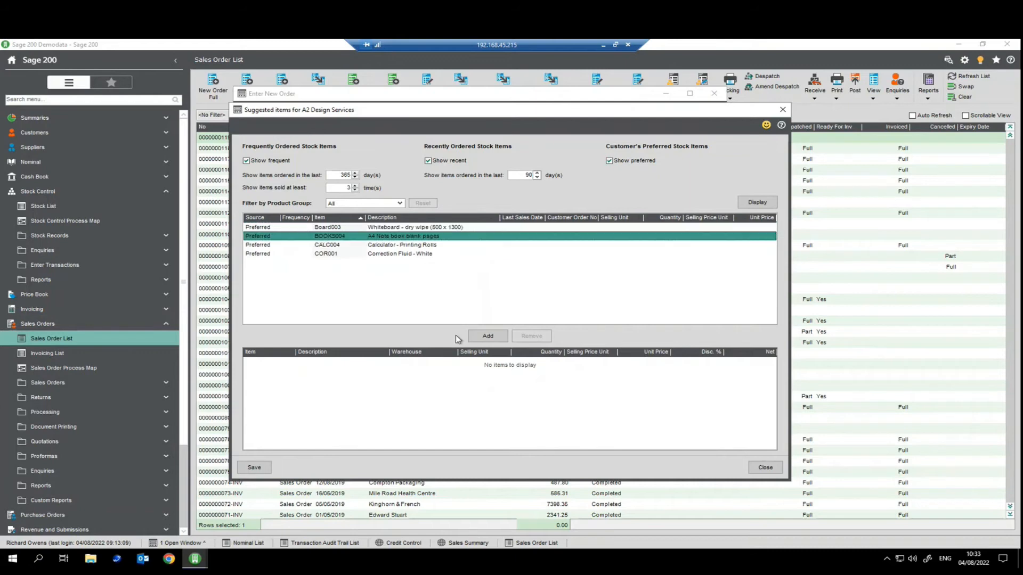
click(488, 337)
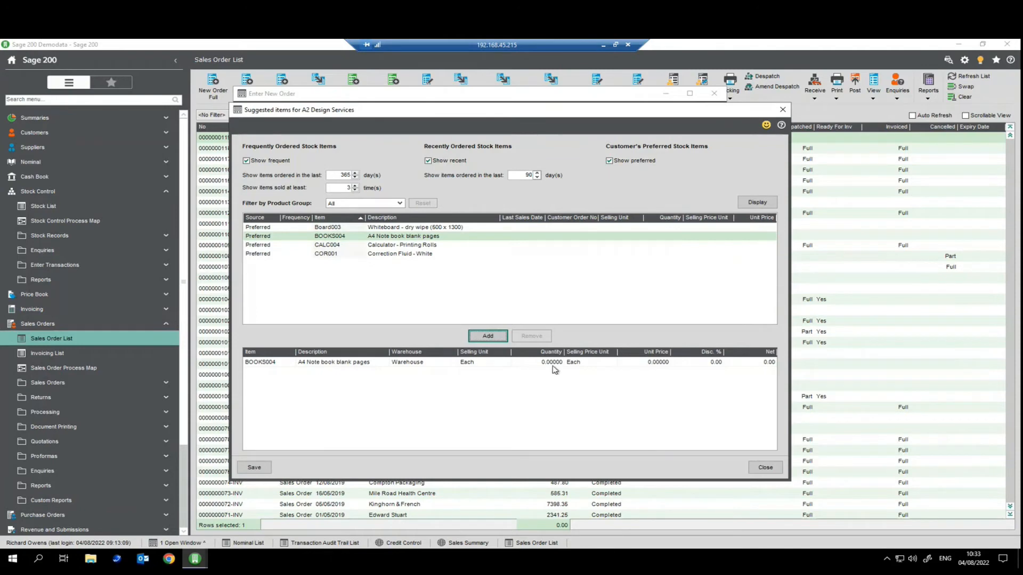
click(552, 364)
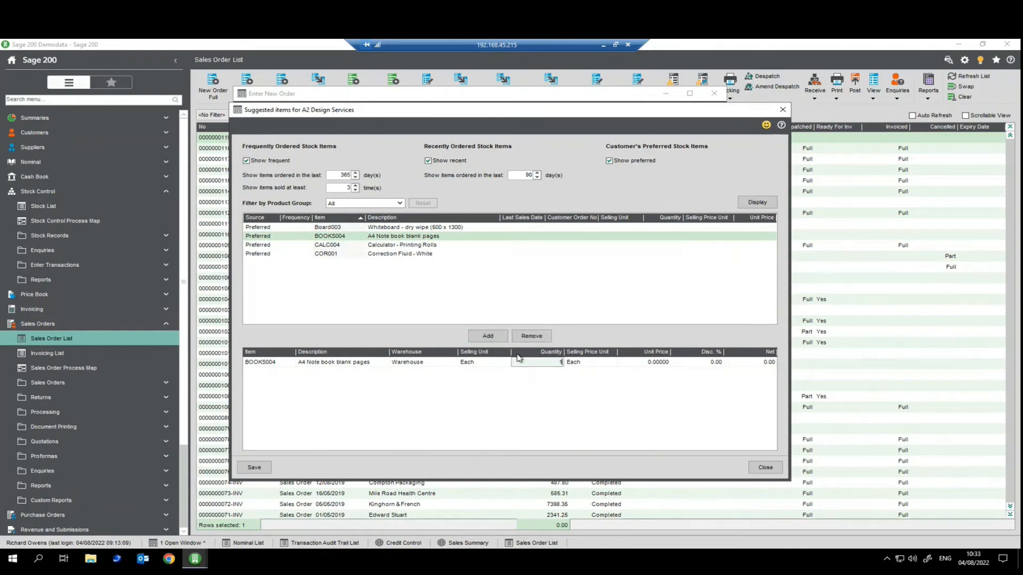
click(566, 363)
key(Escape)
click(549, 334)
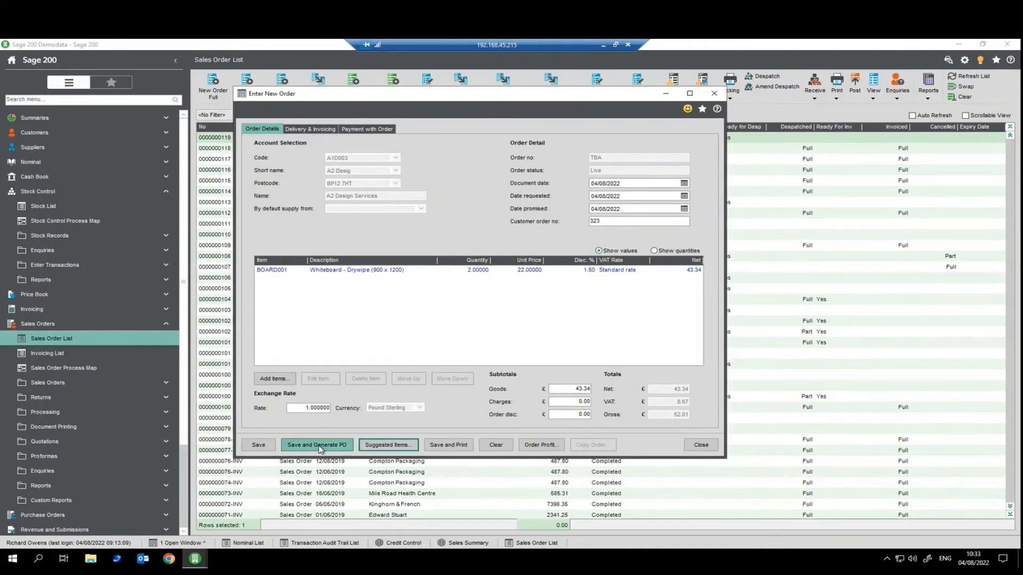
Save the sales order, confirm its details and close the order entry form.
click(254, 446)
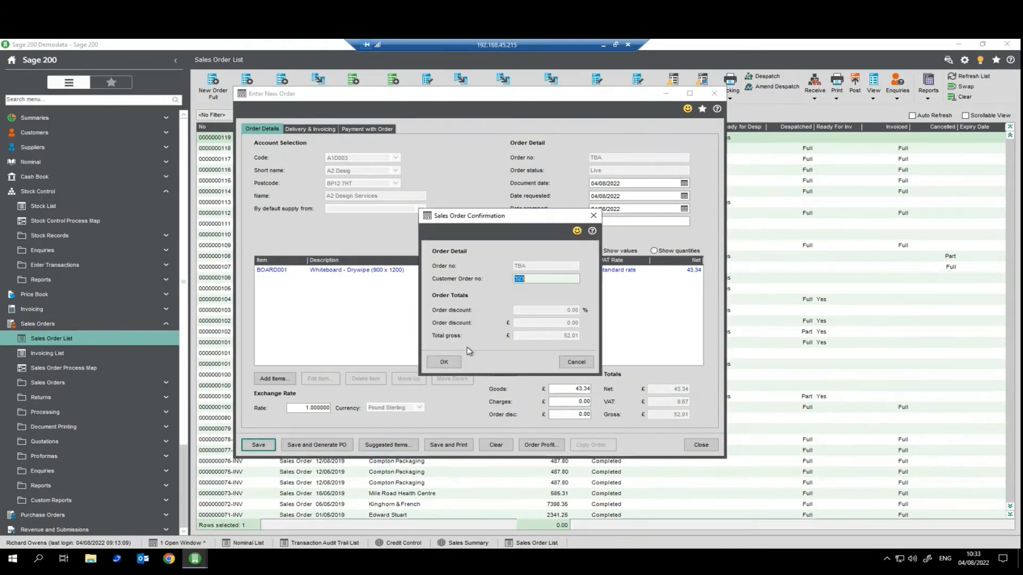
click(444, 358)
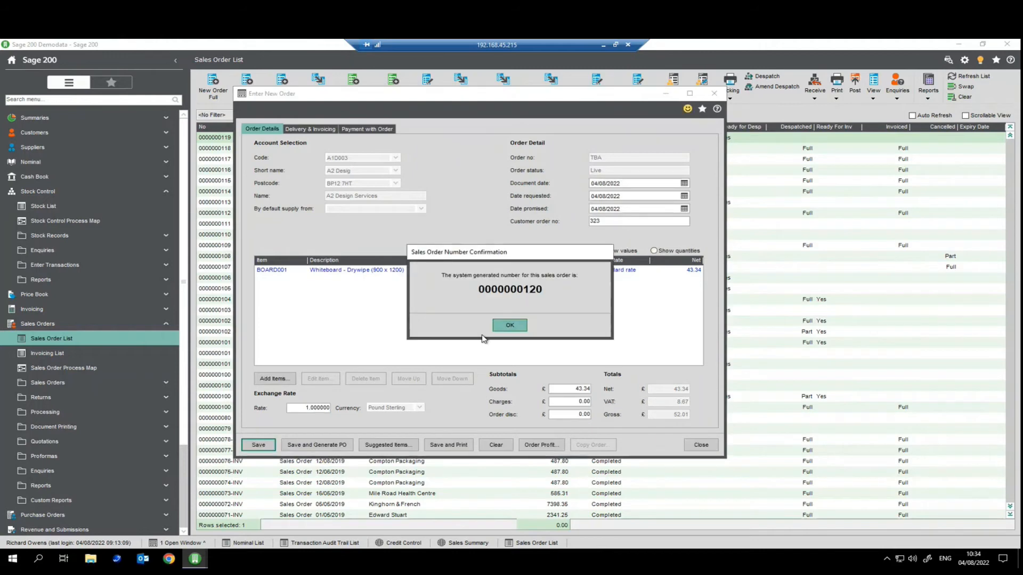
click(510, 326)
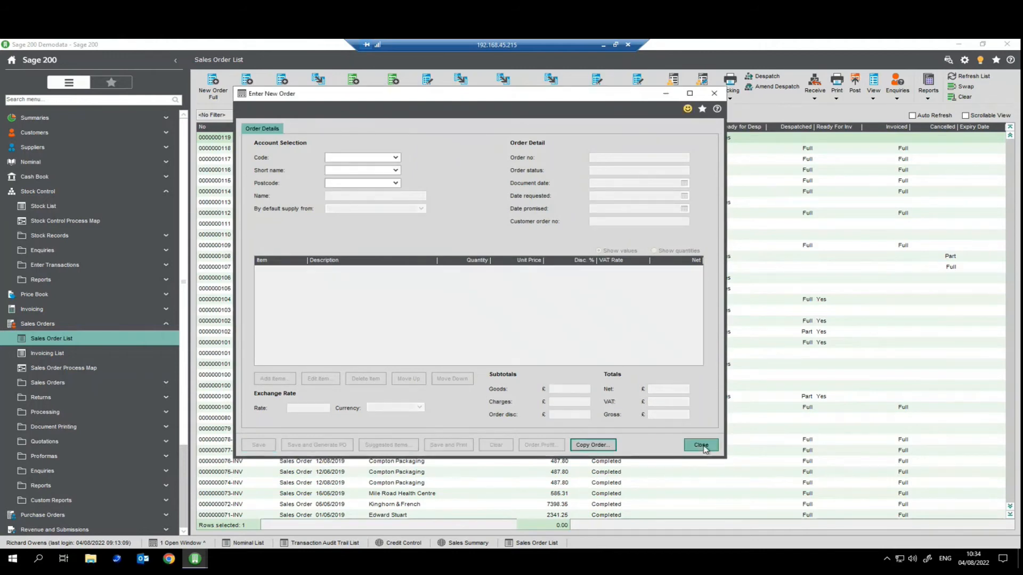
click(701, 445)
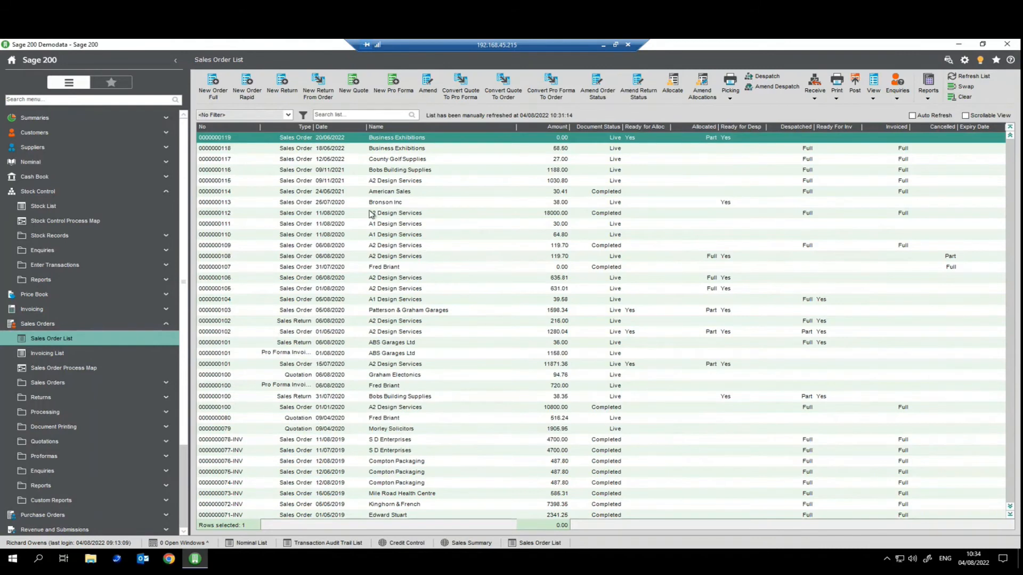
Collapse all expanded sections of the navigation menu and select the Bobs Building Supplies order dated 09/11/2021.
right_click(106, 246)
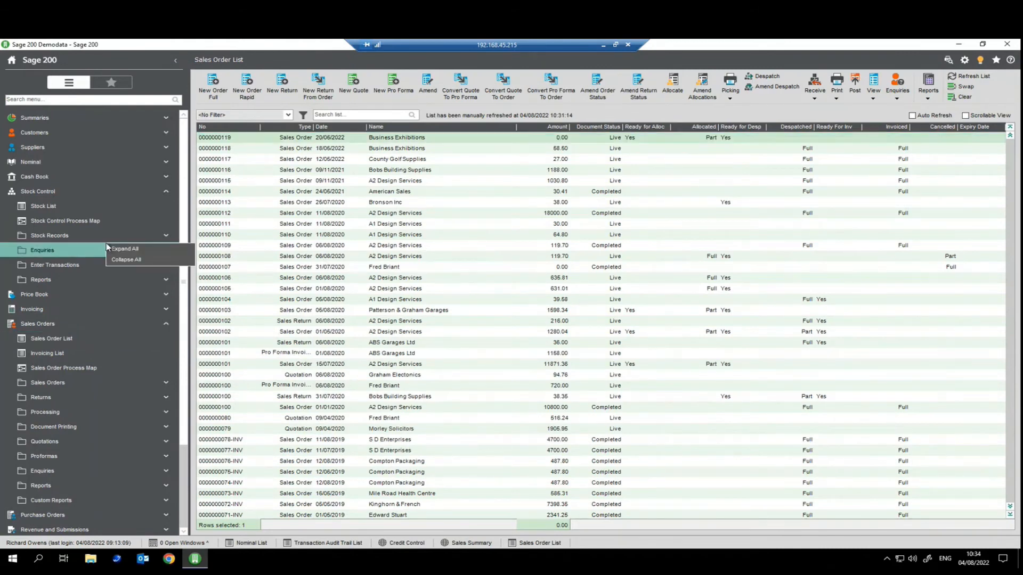
click(137, 260)
click(411, 169)
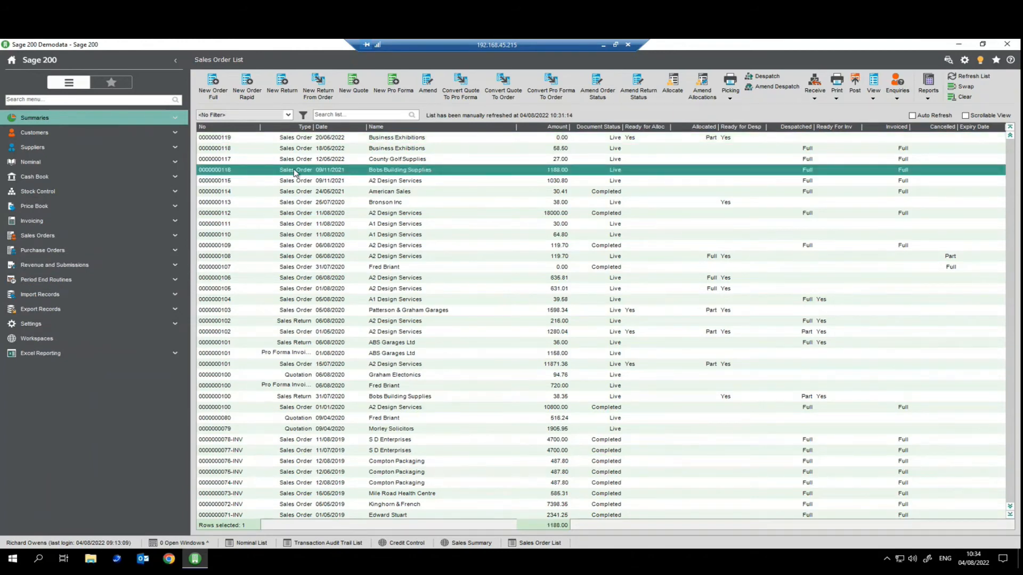
Open Accounting Periods from the Organisational and Financial settings and examine each period's status by ledger for this financial year.
click(77, 329)
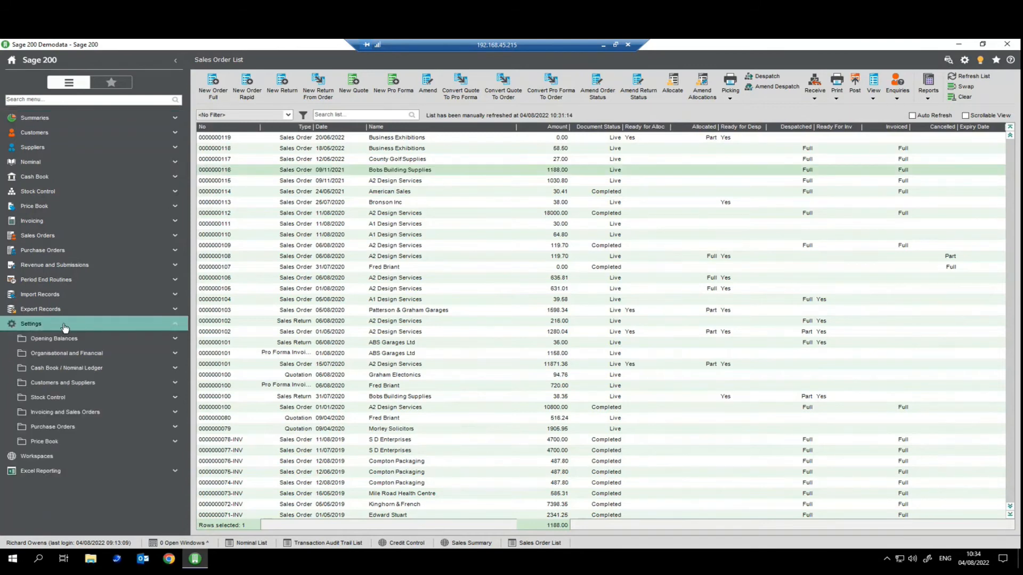
click(85, 354)
click(75, 294)
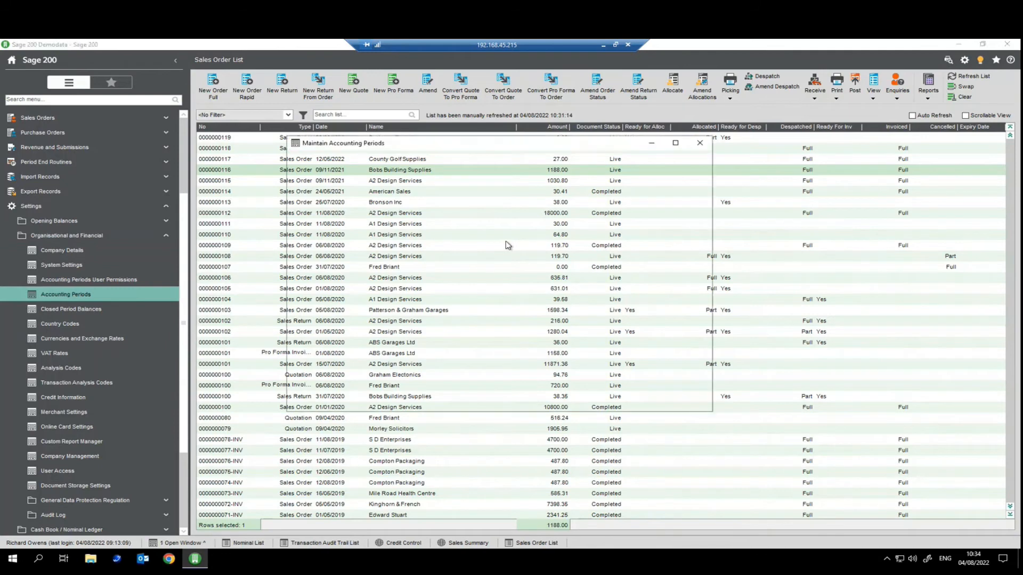
drag(482, 143, 489, 179)
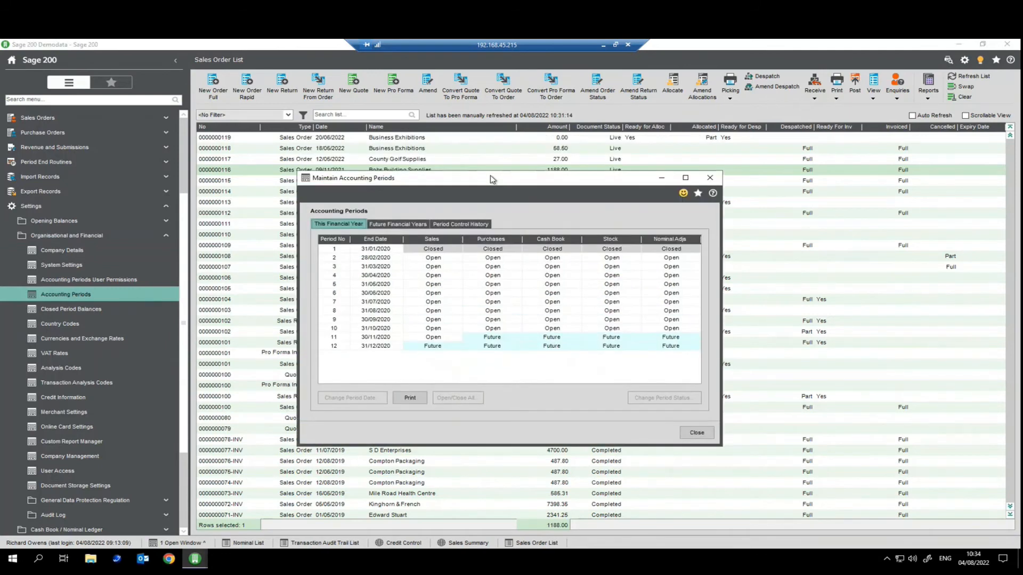
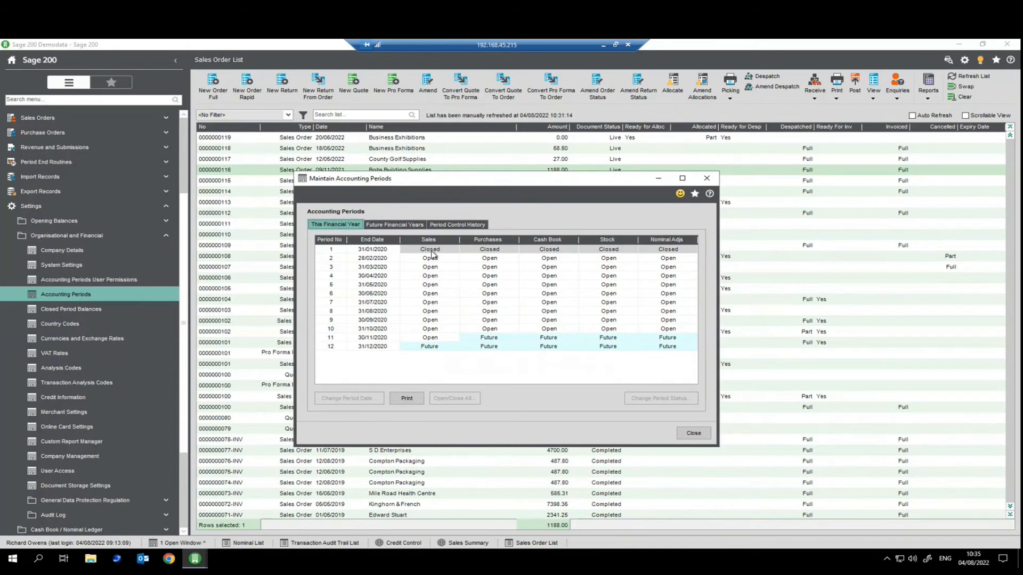
Examine period 1's status across the Sales, Purchases, Cash Book, Stock and Nominal Adjs columns for this financial year.
click(432, 251)
click(486, 252)
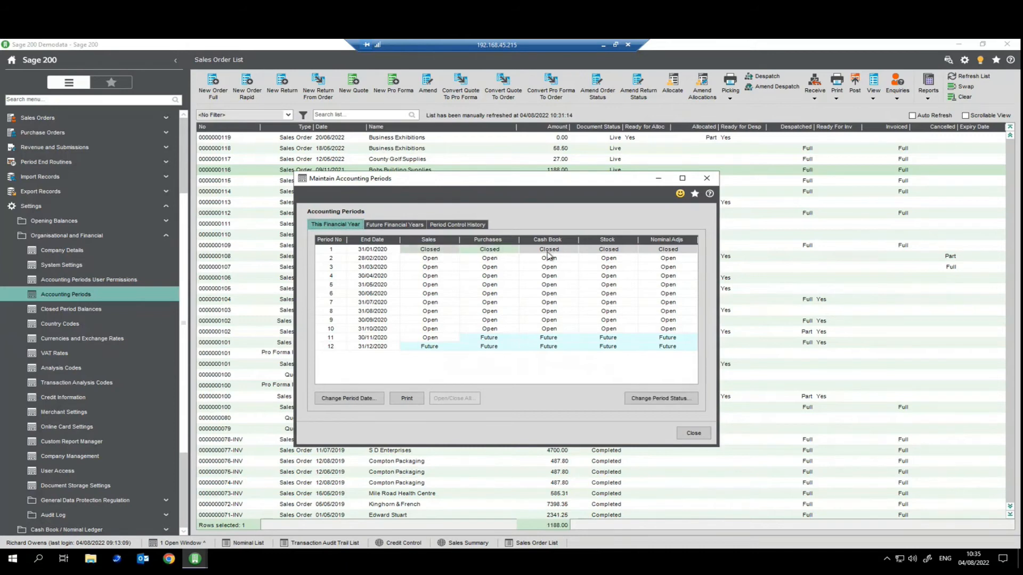
click(549, 250)
click(603, 249)
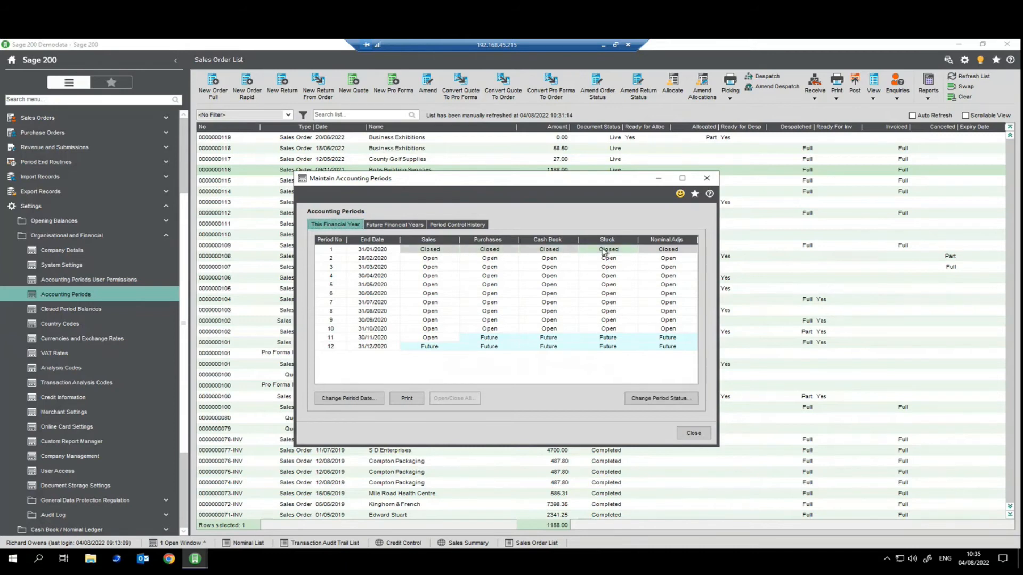
click(662, 250)
click(423, 252)
click(469, 251)
click(533, 253)
Compare the Sales ledger status of periods 1, 2, 4 and 6, and close the accounting periods window.
click(434, 275)
click(435, 293)
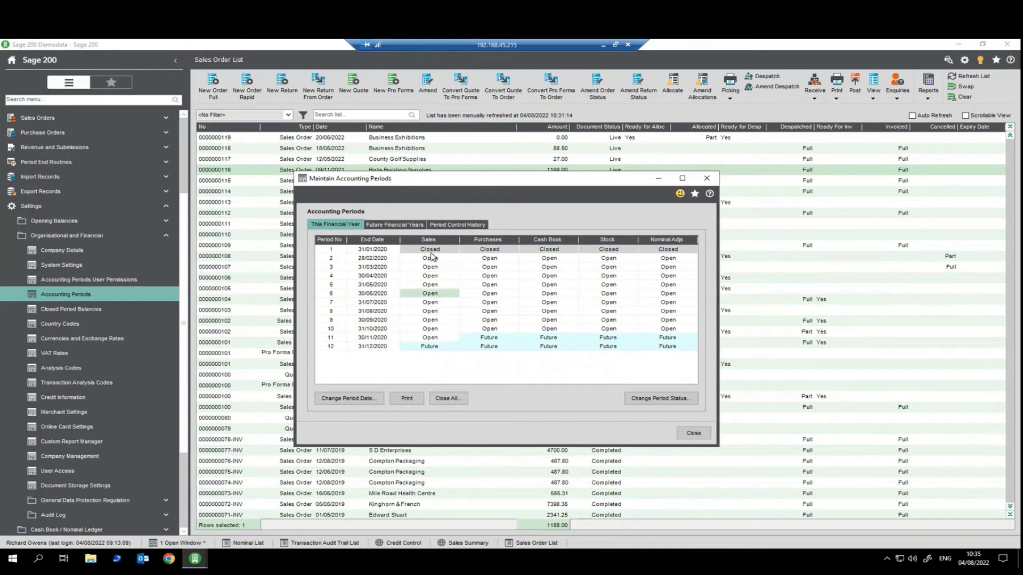
click(426, 251)
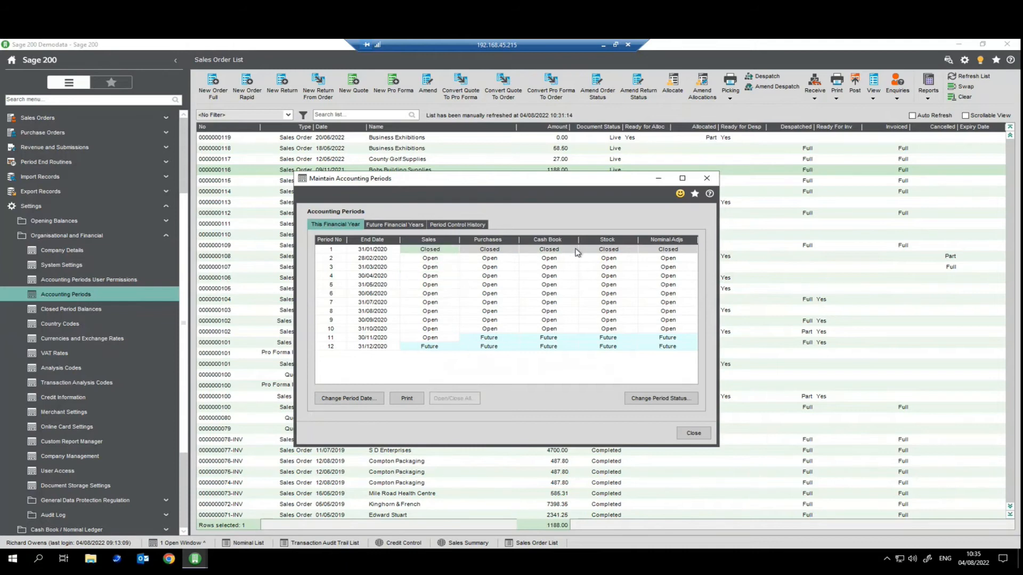
click(429, 258)
click(418, 250)
click(429, 258)
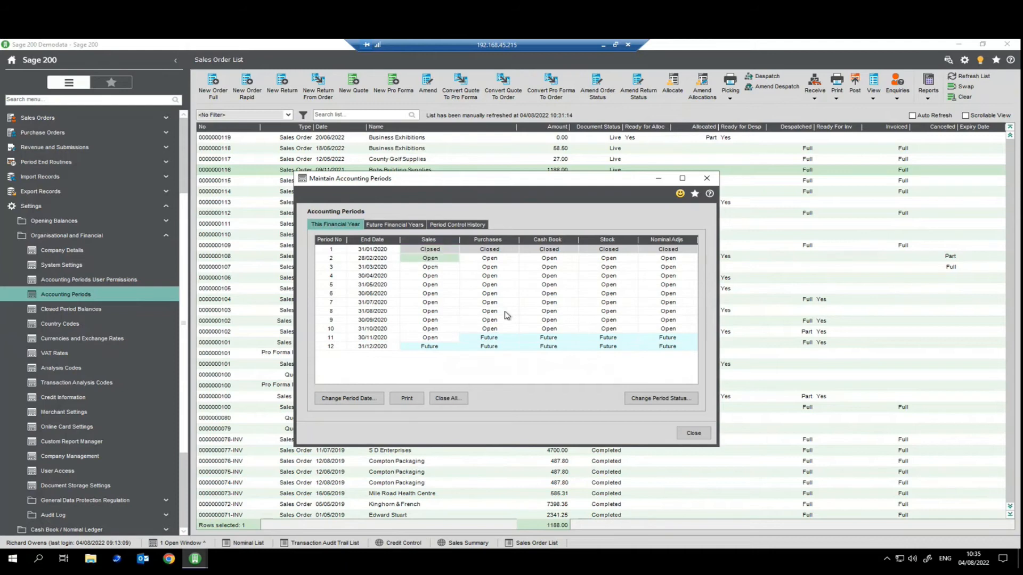
click(693, 433)
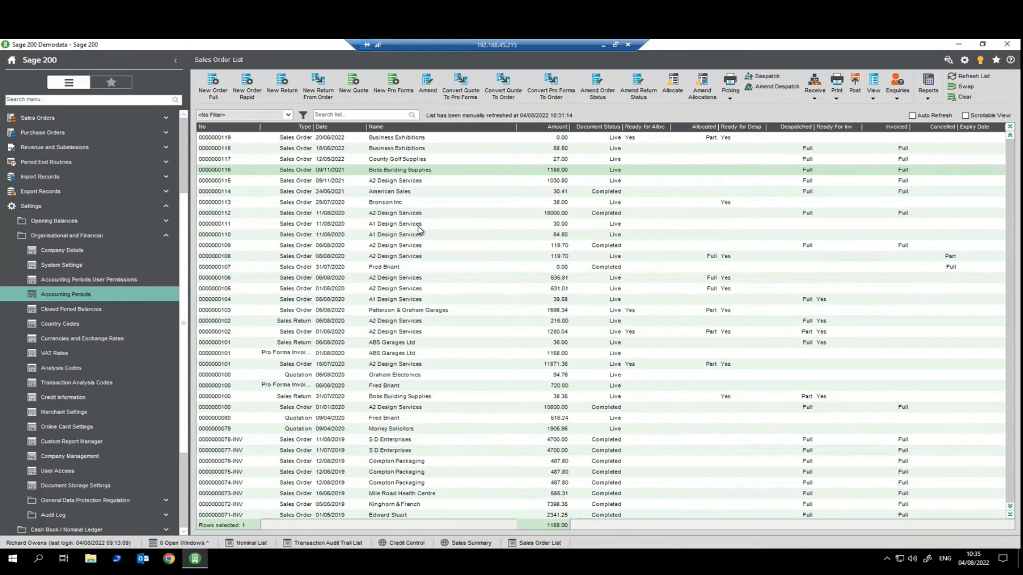
Switch to the DEMO remote session of Sage 200 and look at its Bill of Materials and Project Accounting modules.
click(601, 223)
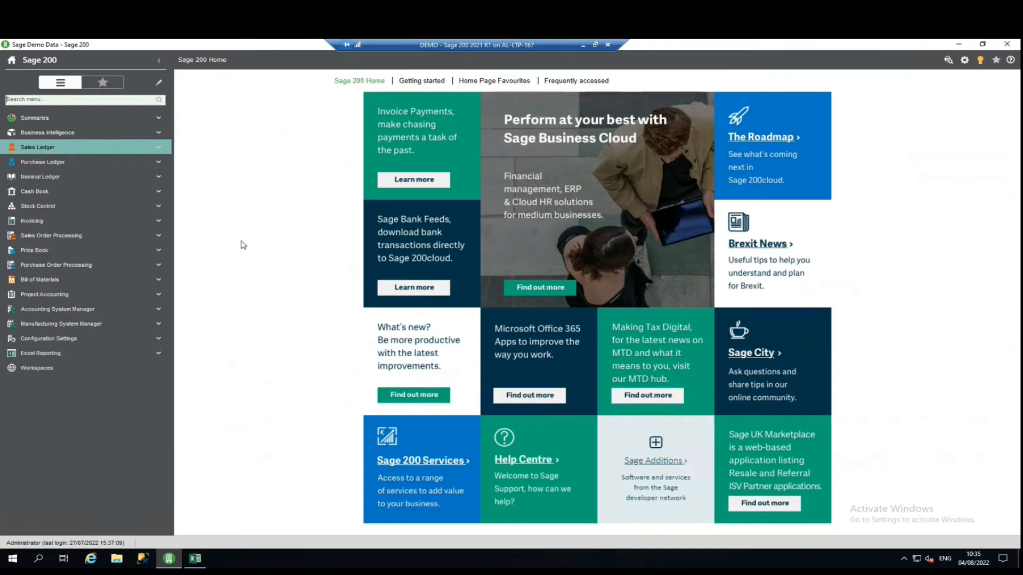
click(42, 280)
click(42, 280)
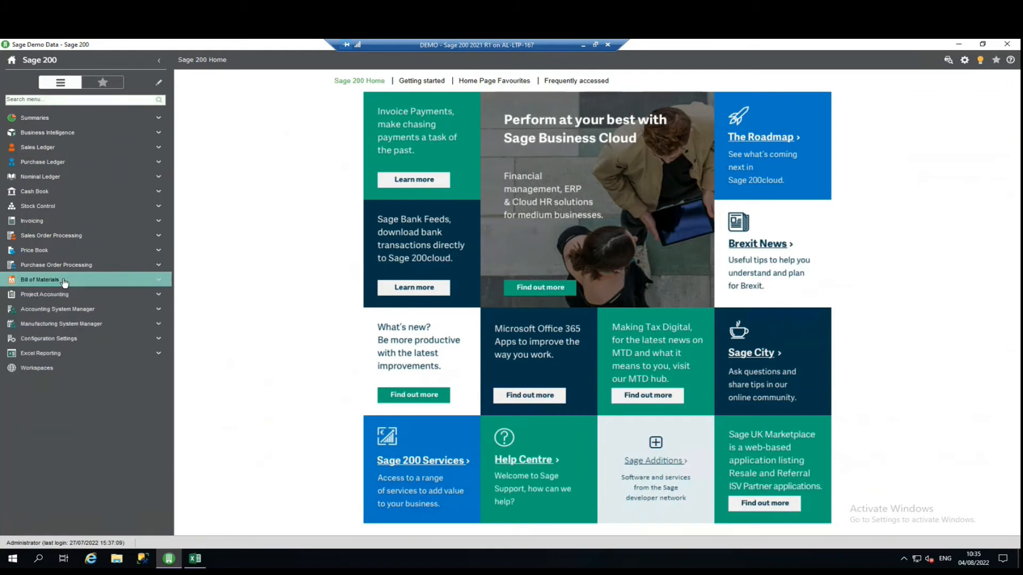
click(51, 297)
click(69, 296)
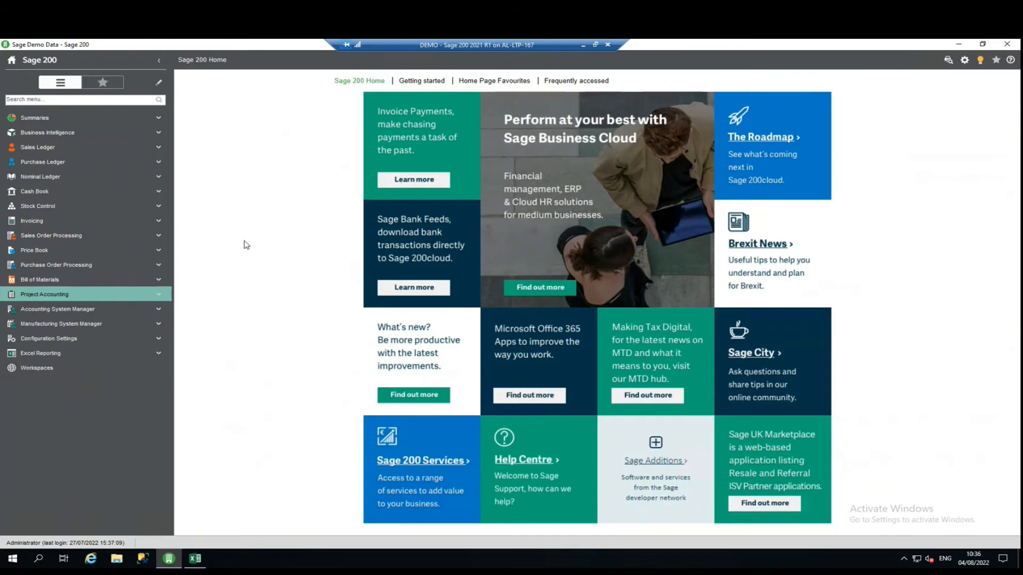
Open Sage Additions from the home page, postpone the Internet Explorer setup, browse the marketplace's popular apps and close the browser.
click(655, 465)
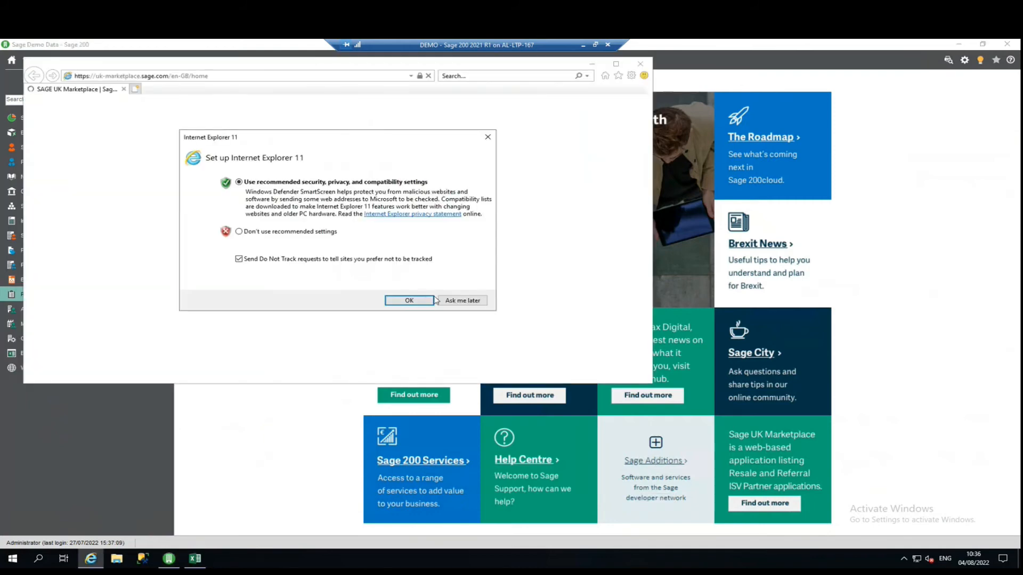
click(460, 301)
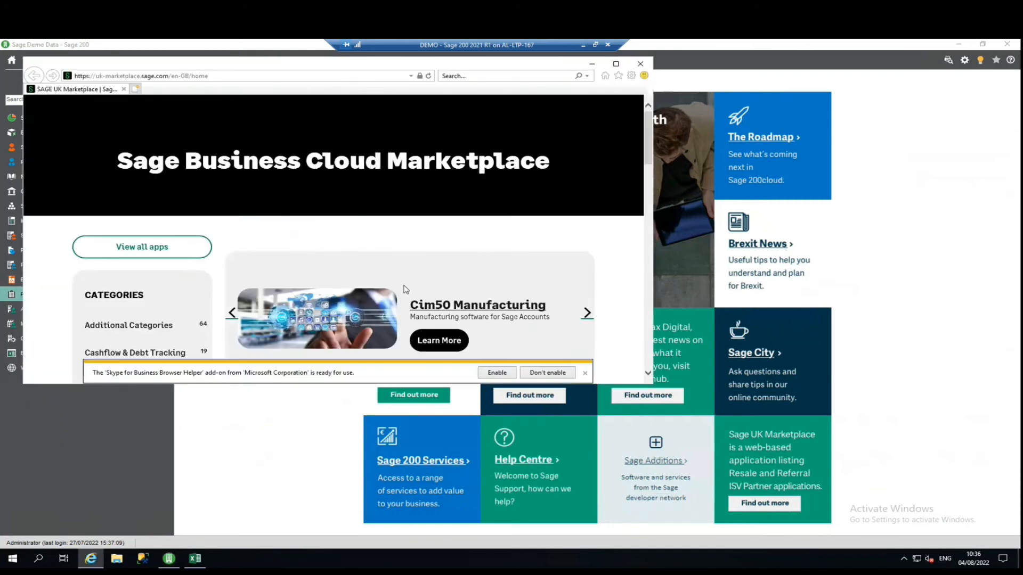
scroll(405, 289, down, 5)
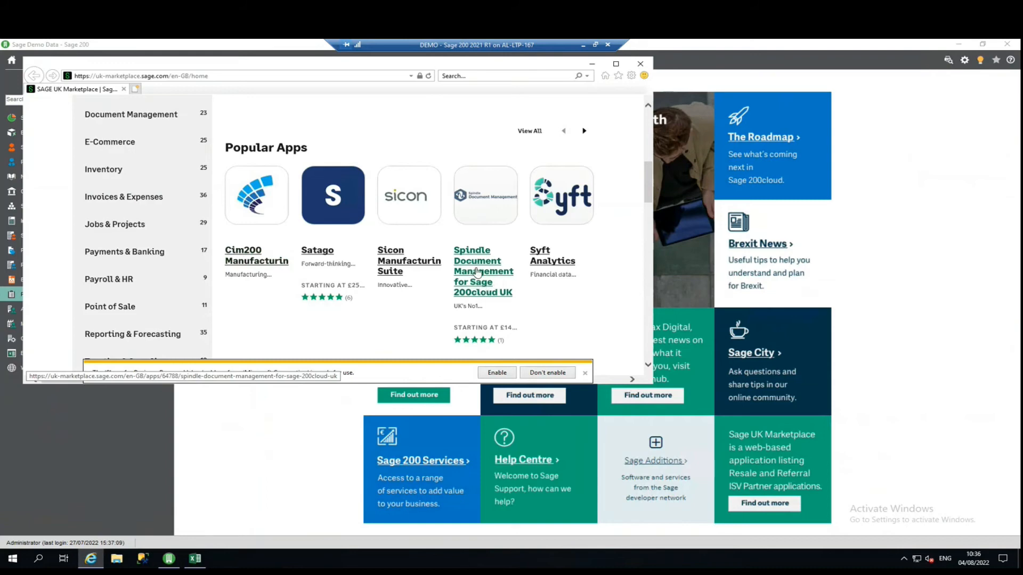
click(640, 64)
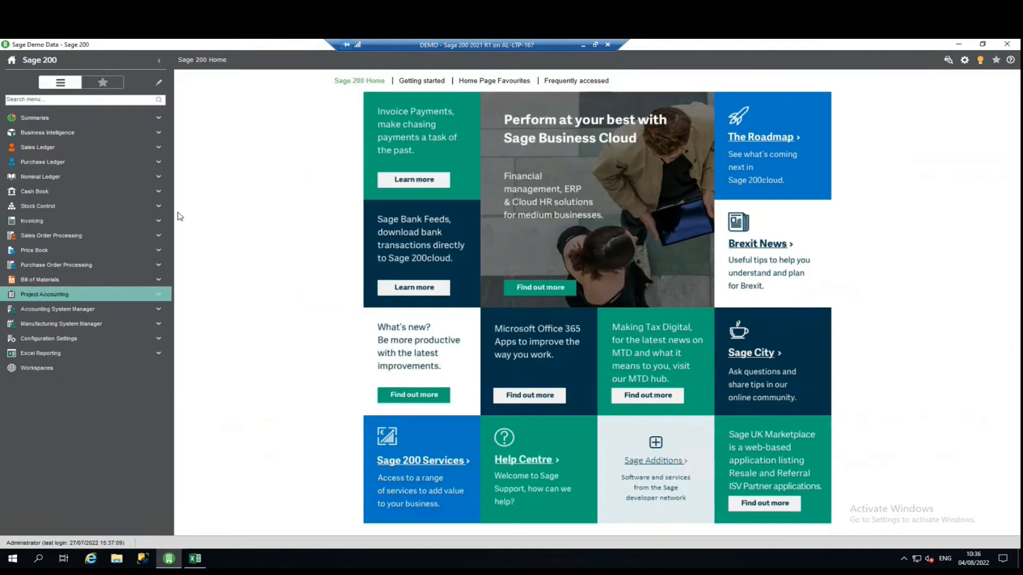
Open the Stock List, add the Traceable Type Name column and sort it to bring batch-numbered items first.
click(56, 207)
click(63, 221)
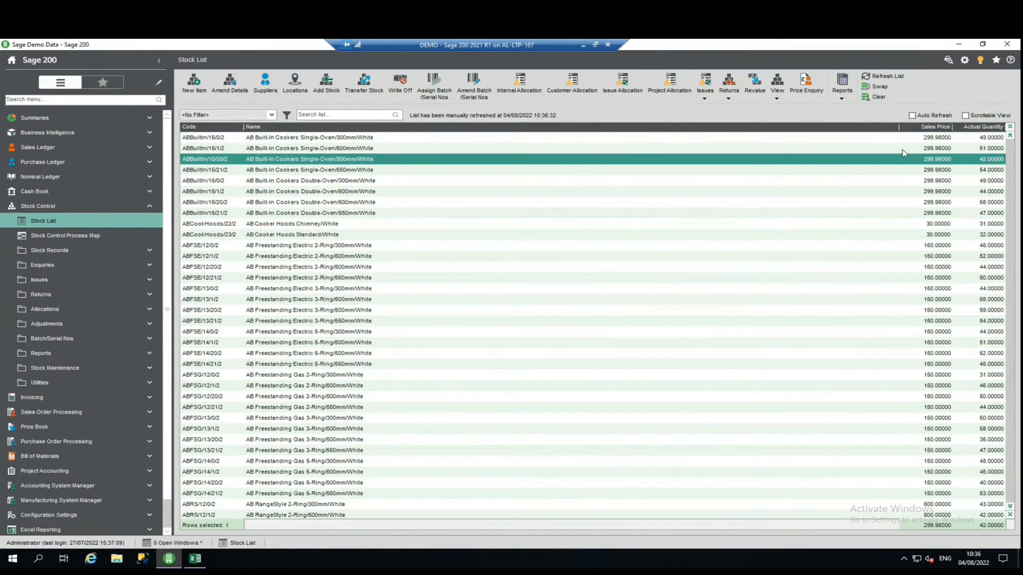
right_click(283, 129)
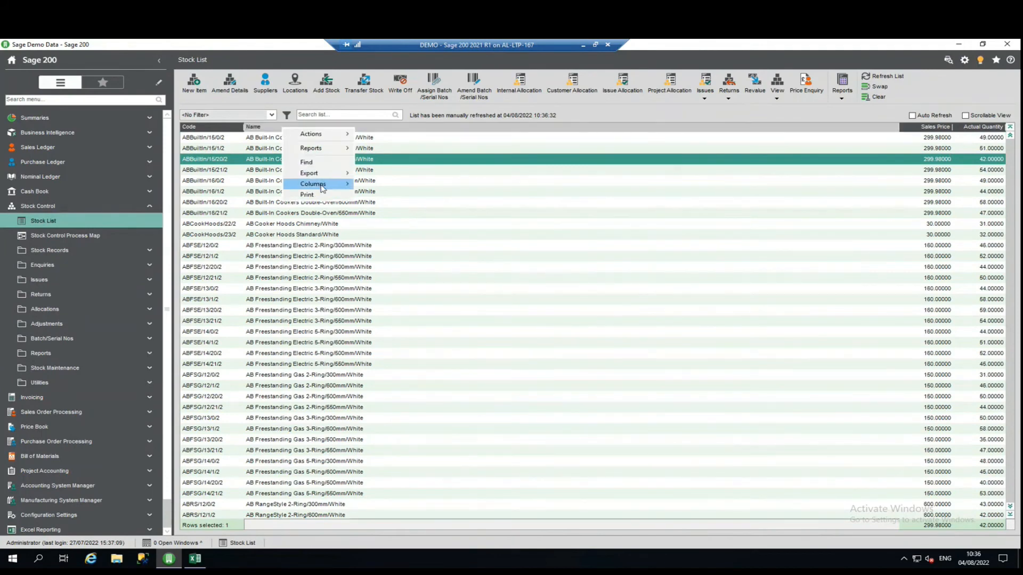
mouse_move(322, 184)
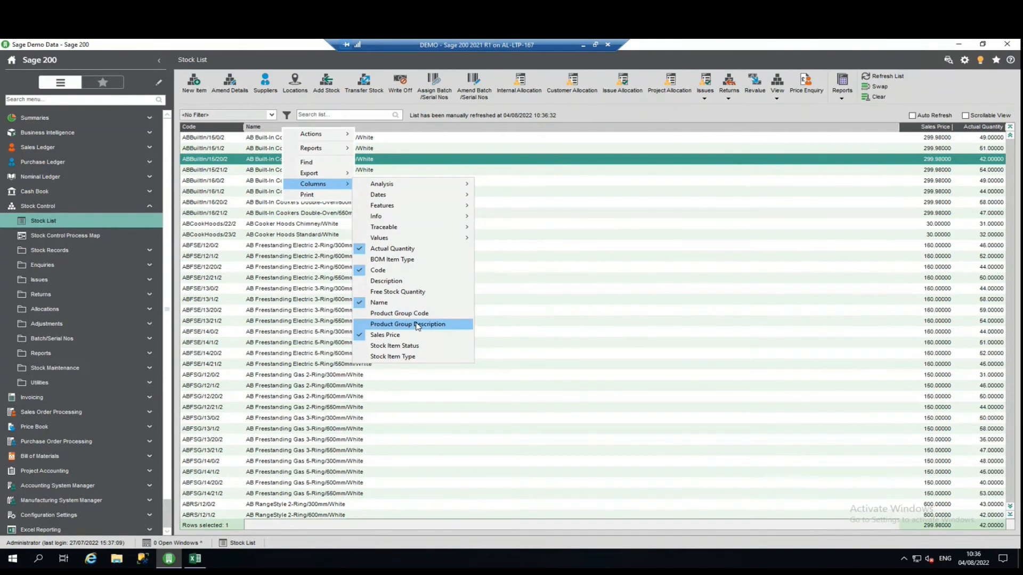
mouse_move(417, 230)
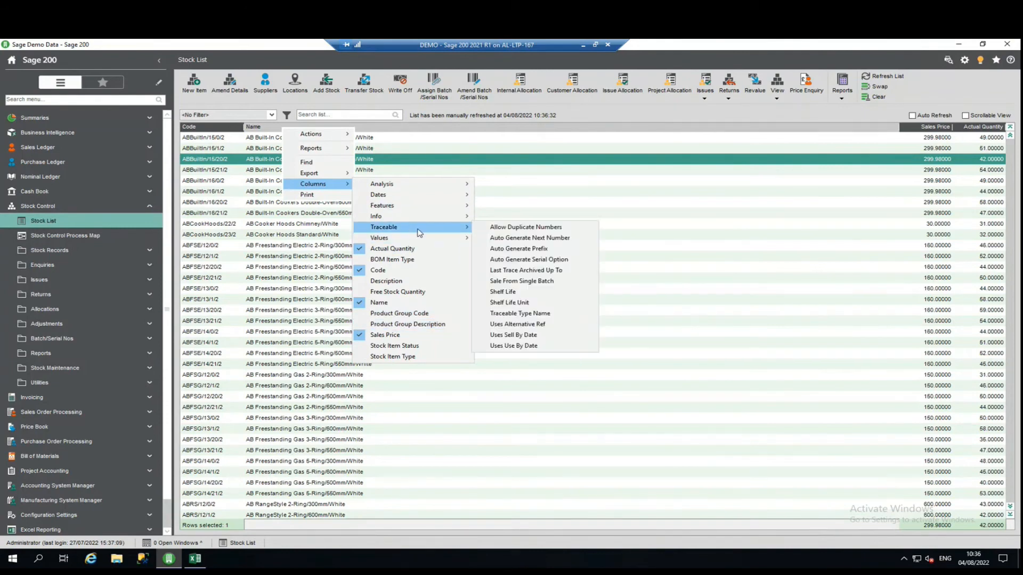
click(520, 313)
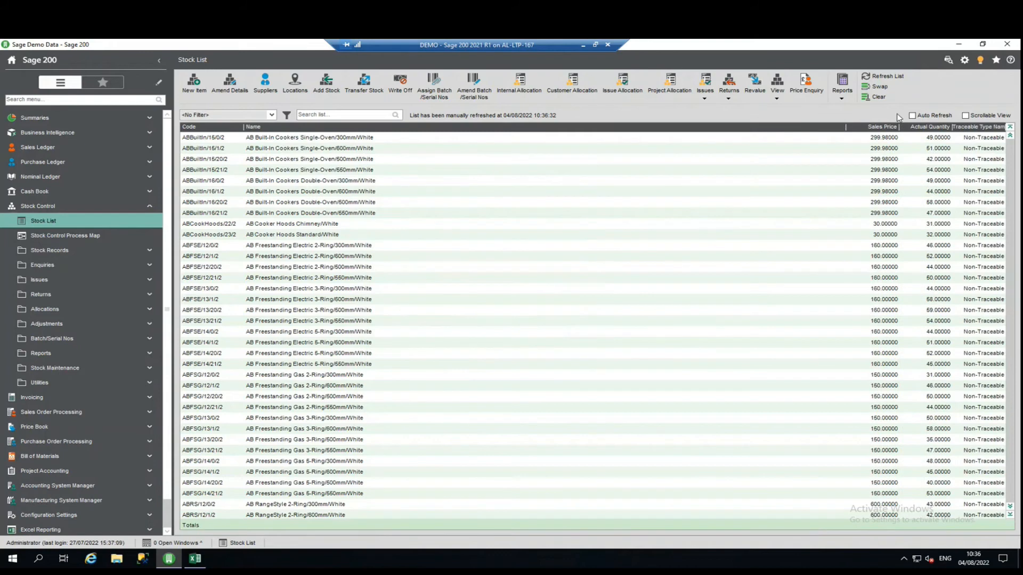
click(983, 127)
click(983, 128)
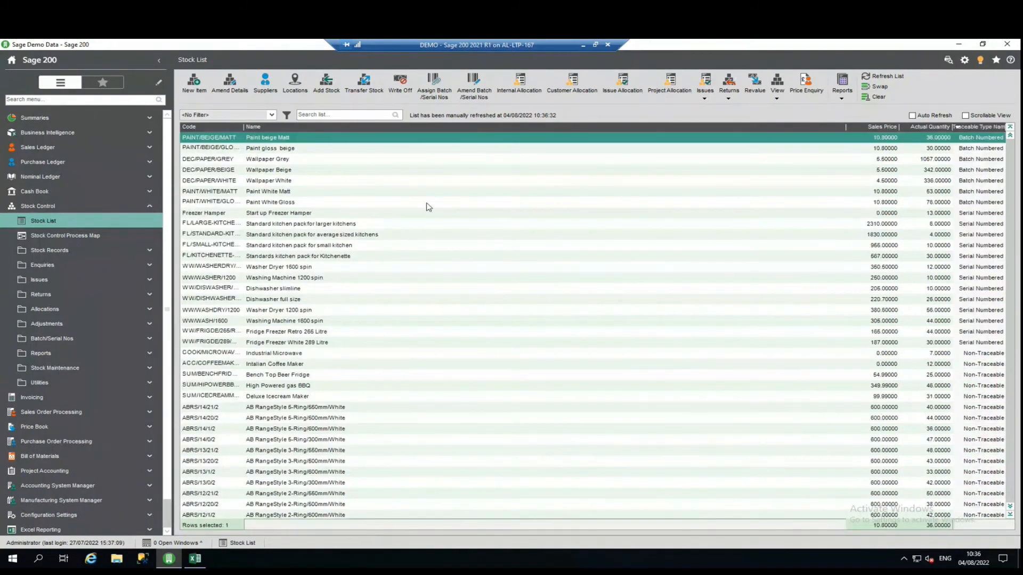
Open the PAINT/BEIGE/MATT stock item for amendment and review its batch and serial number settings, including the automatic number generation options.
click(232, 81)
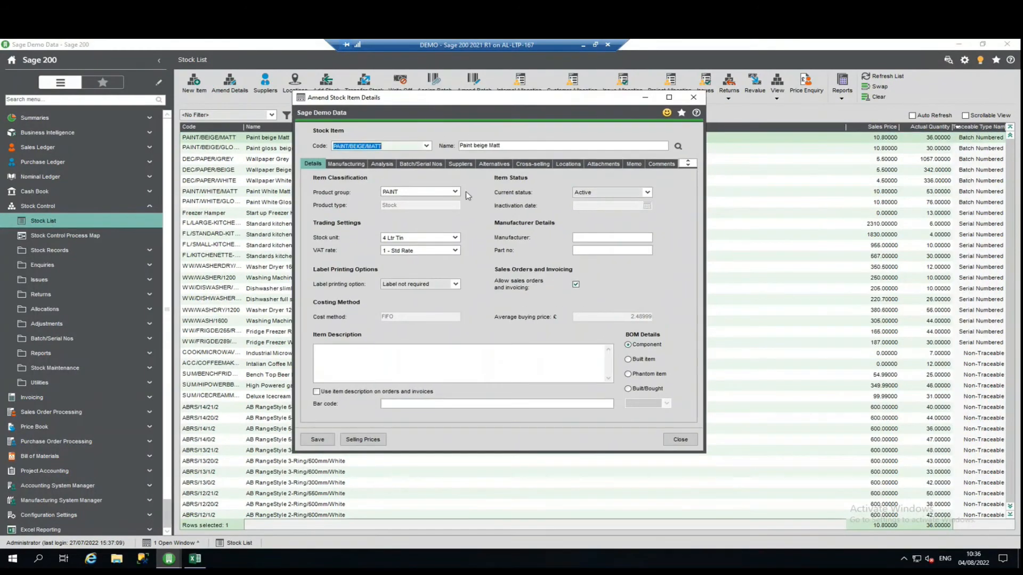
click(421, 165)
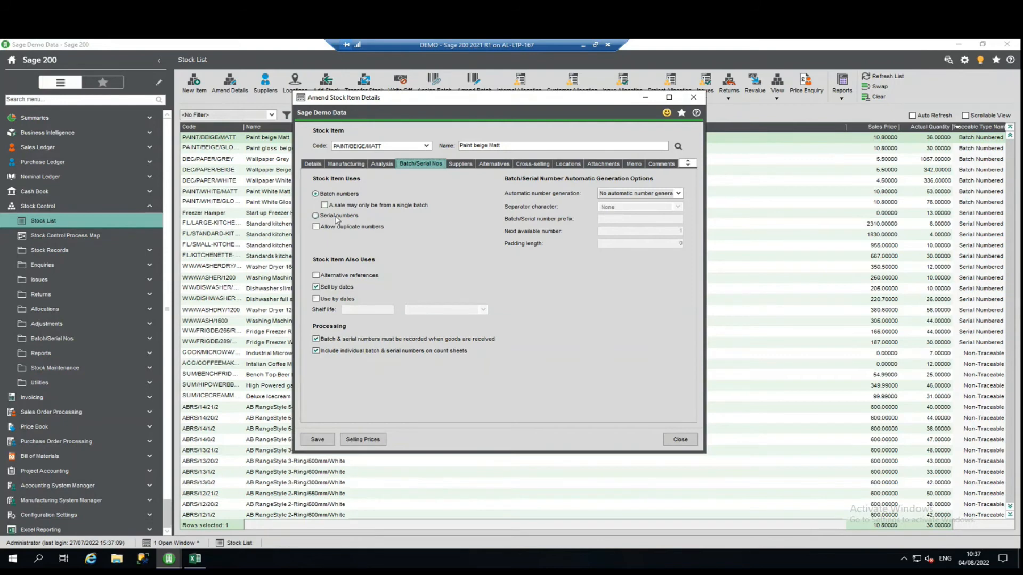
click(628, 196)
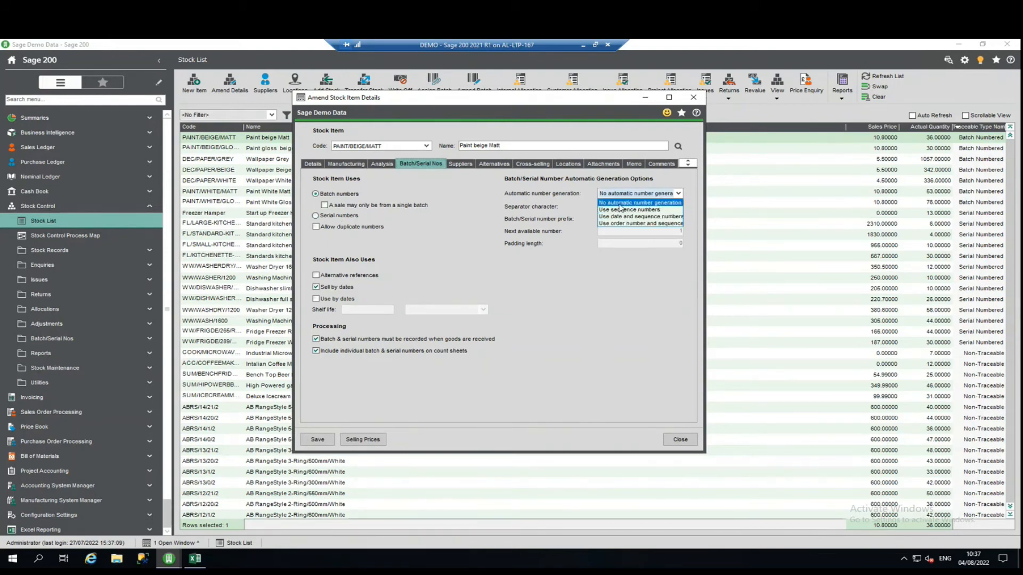
click(619, 204)
drag(513, 102, 508, 105)
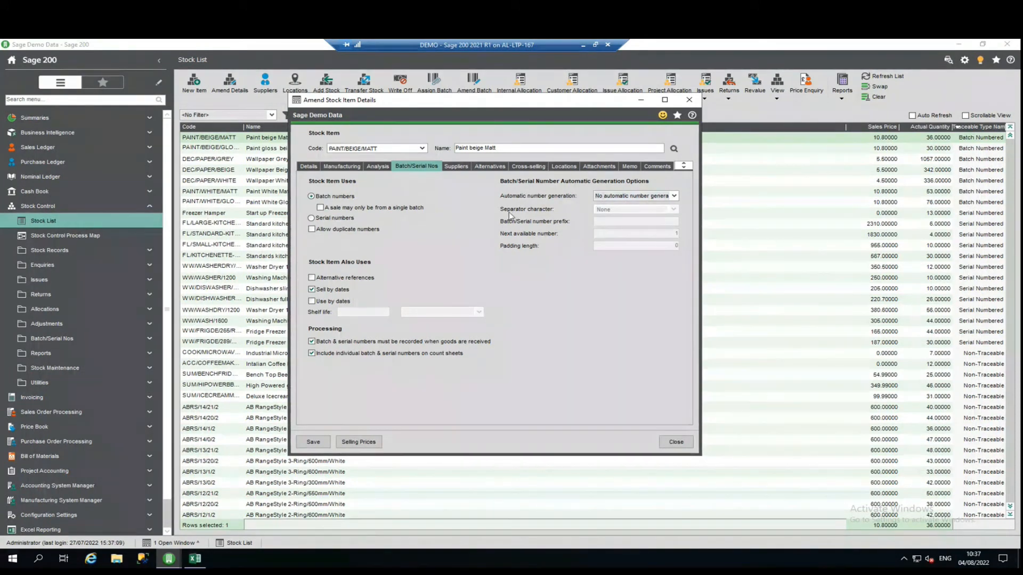
Review the paint item's default nominal codes for stock, revenue, accrued receipts and issues, and close the item details.
click(378, 166)
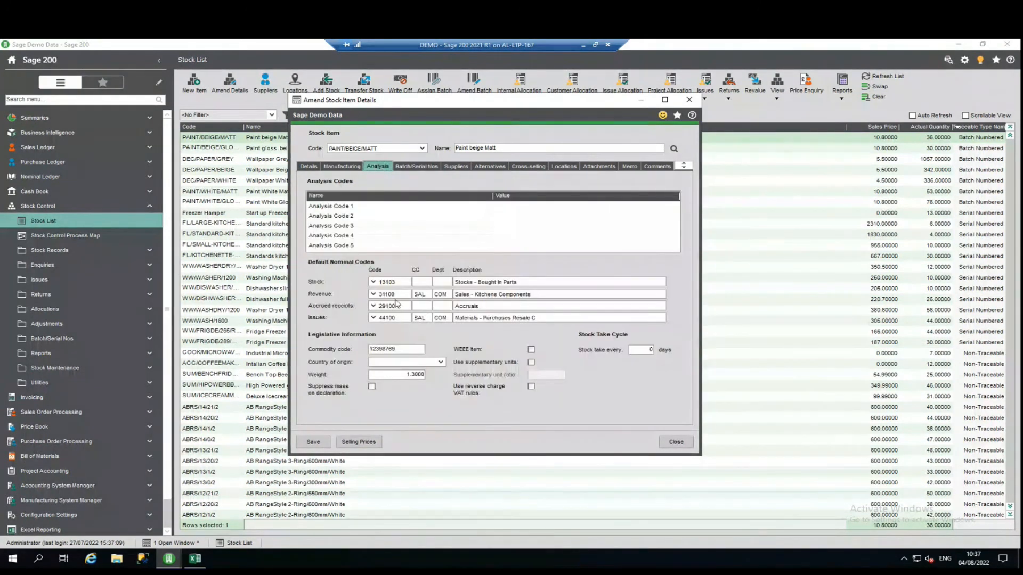
drag(397, 306, 383, 315)
click(398, 317)
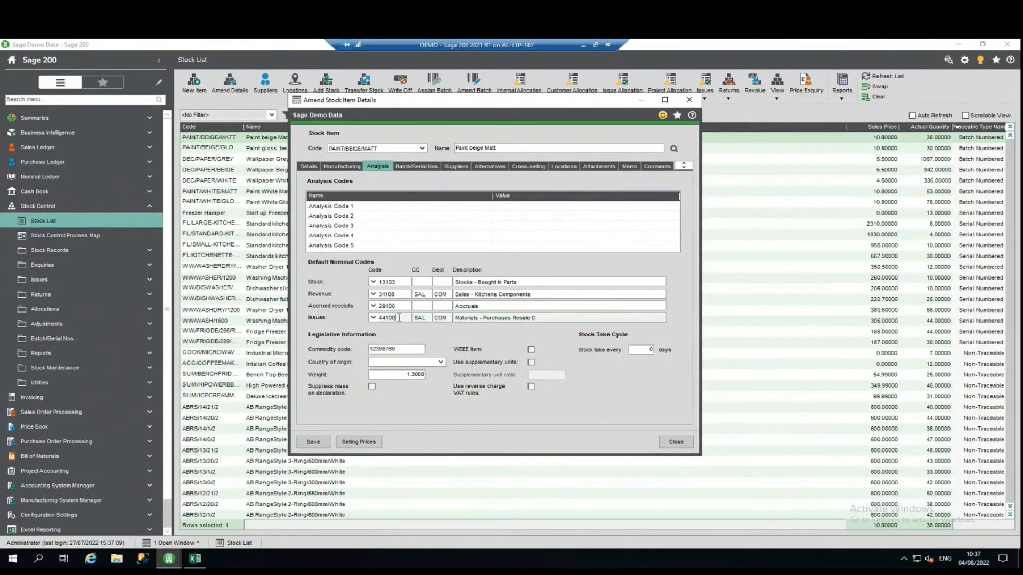
drag(398, 282, 300, 296)
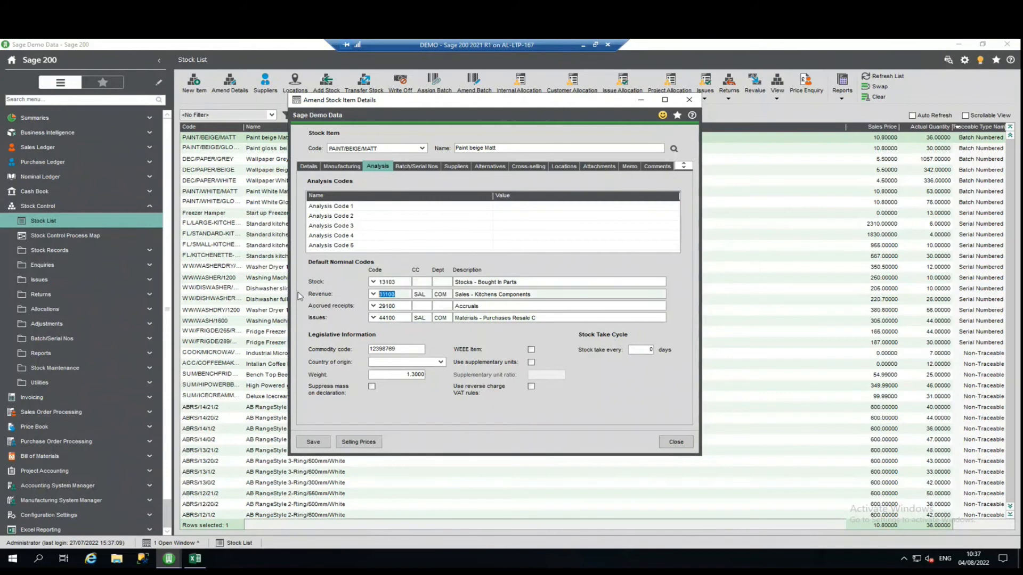
drag(394, 307, 318, 316)
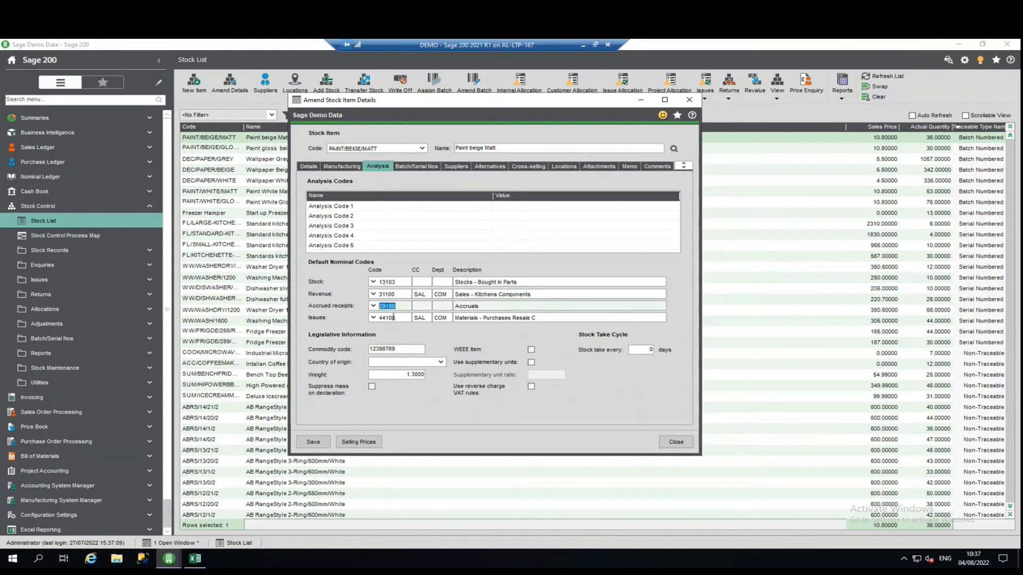
drag(397, 318, 318, 327)
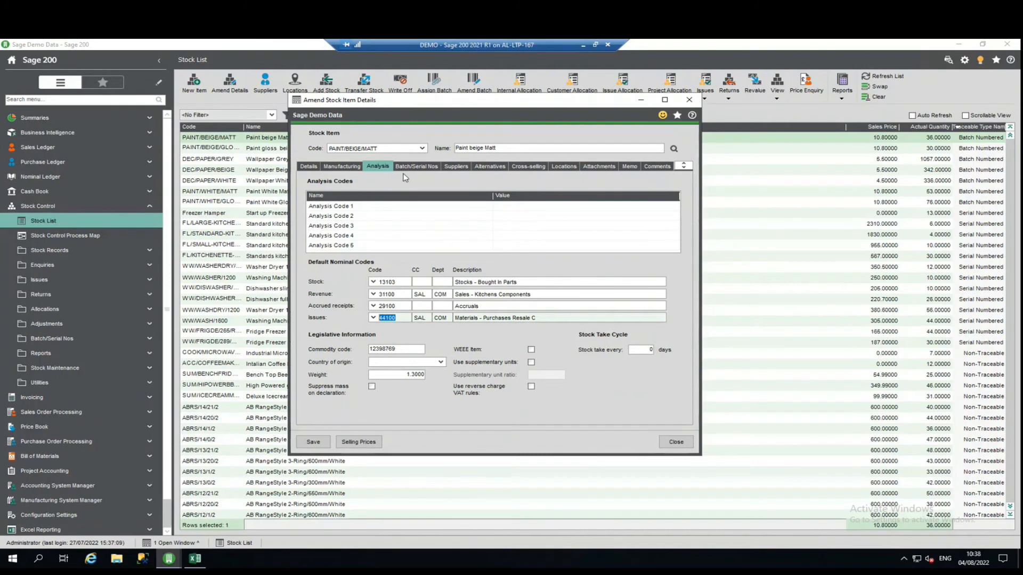
click(676, 442)
click(550, 332)
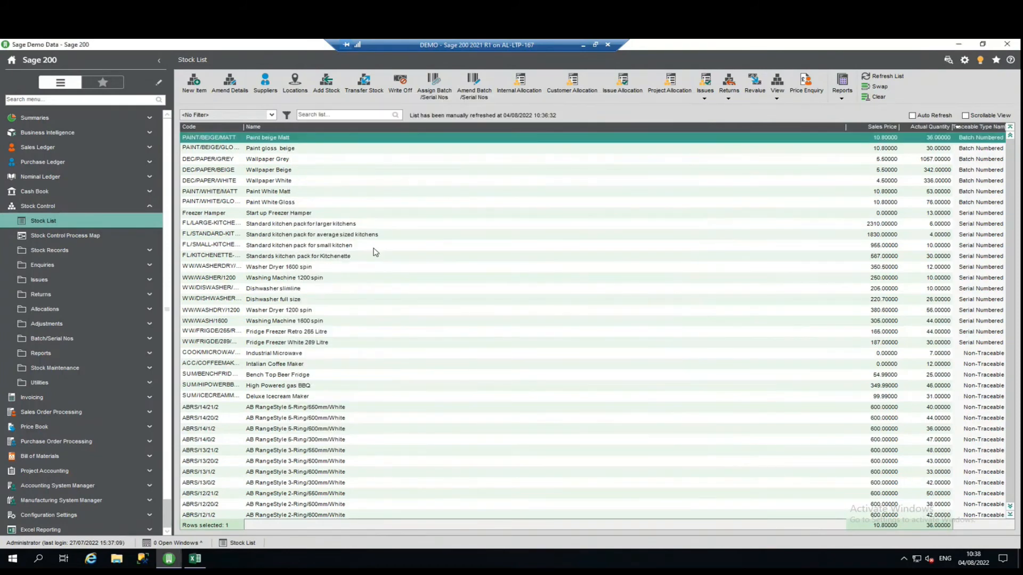
Collapse the navigation menu, look through the Finance analyses in Business Intelligence, and collapse all sections again.
right_click(62, 227)
click(94, 292)
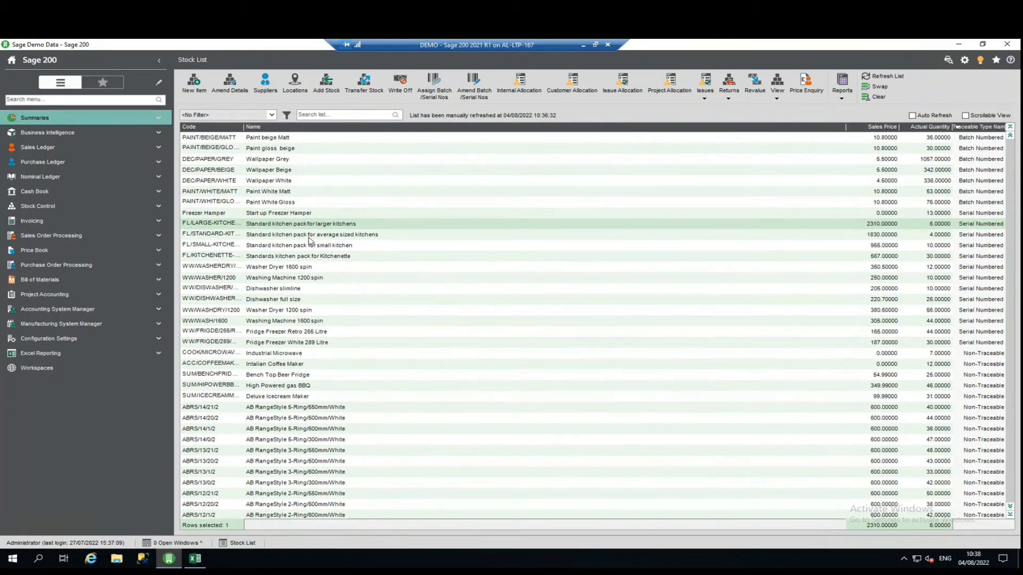
click(75, 135)
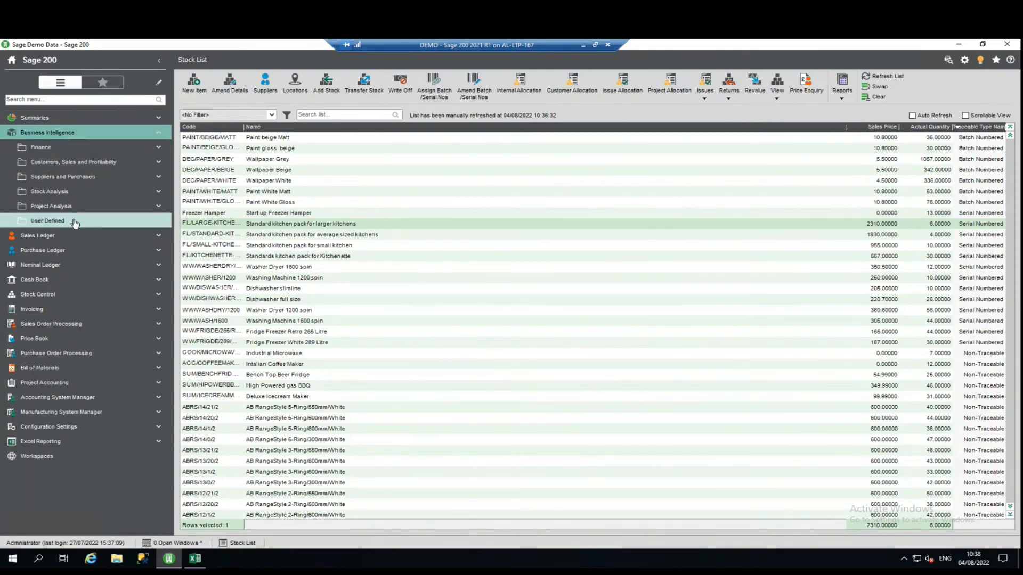
click(77, 151)
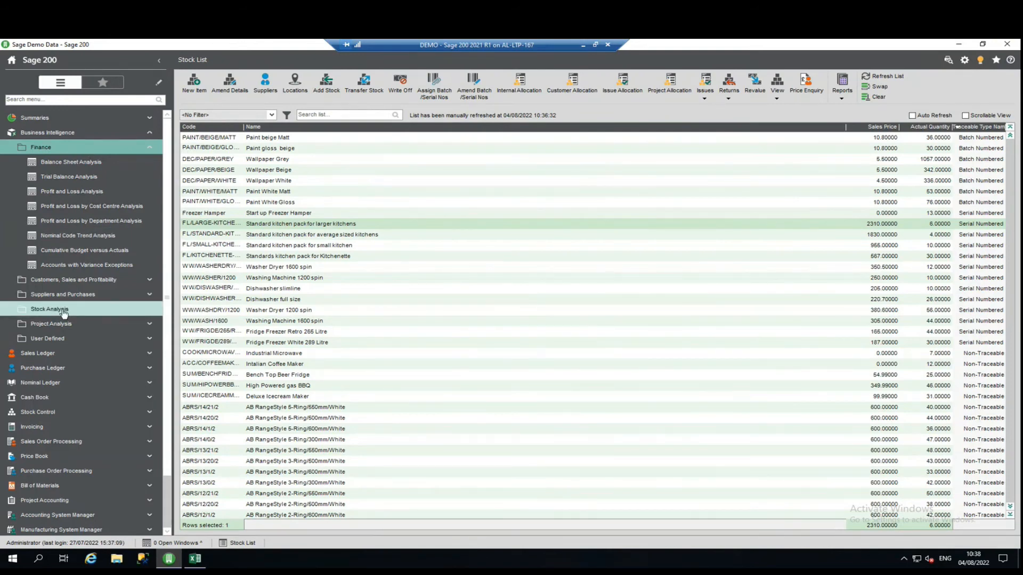
right_click(70, 191)
click(99, 232)
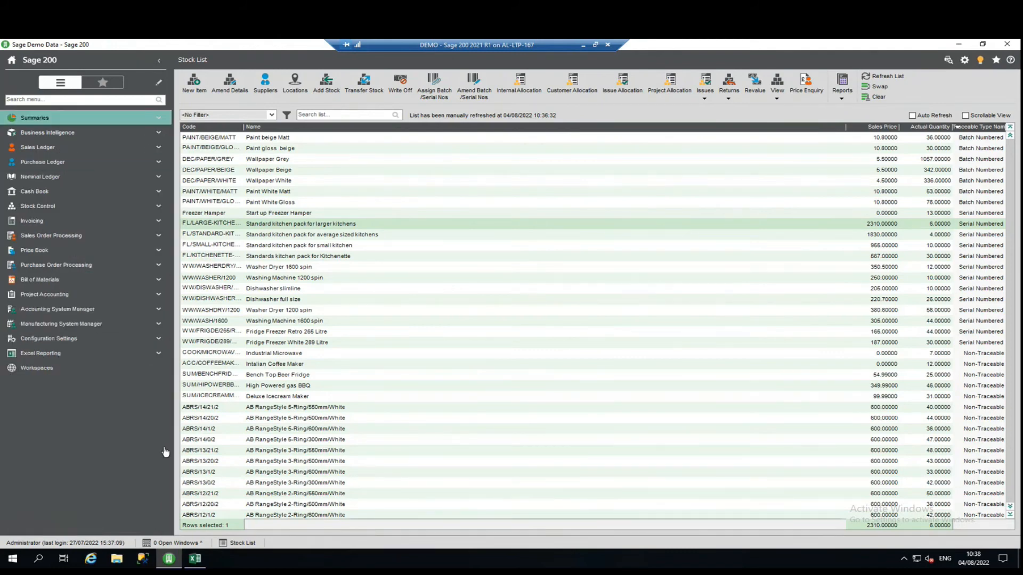
Close the open Excel workbook Book1 without saving its changes and return to the Stock List.
mouse_move(195, 563)
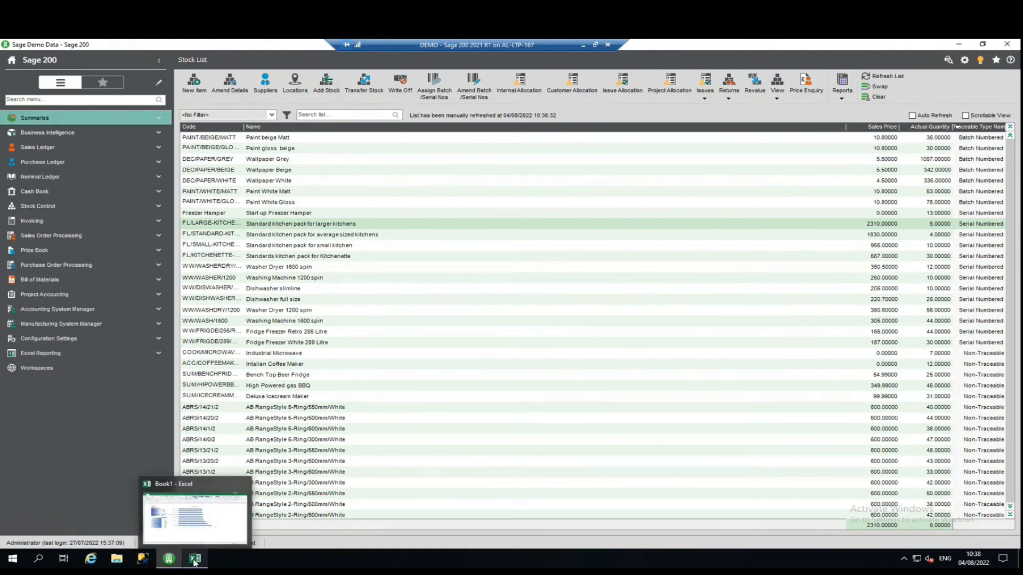
click(244, 484)
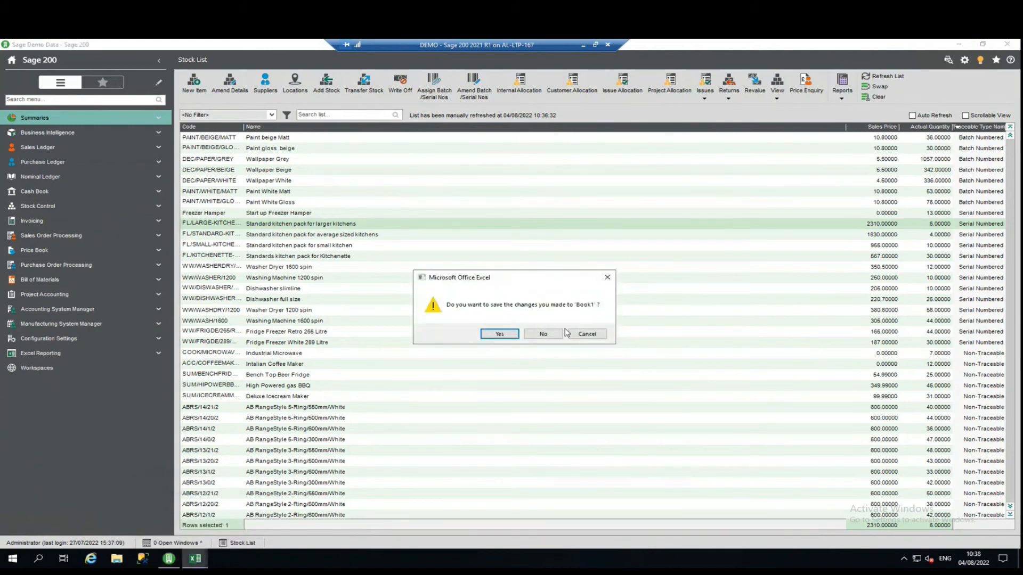
click(551, 334)
click(297, 216)
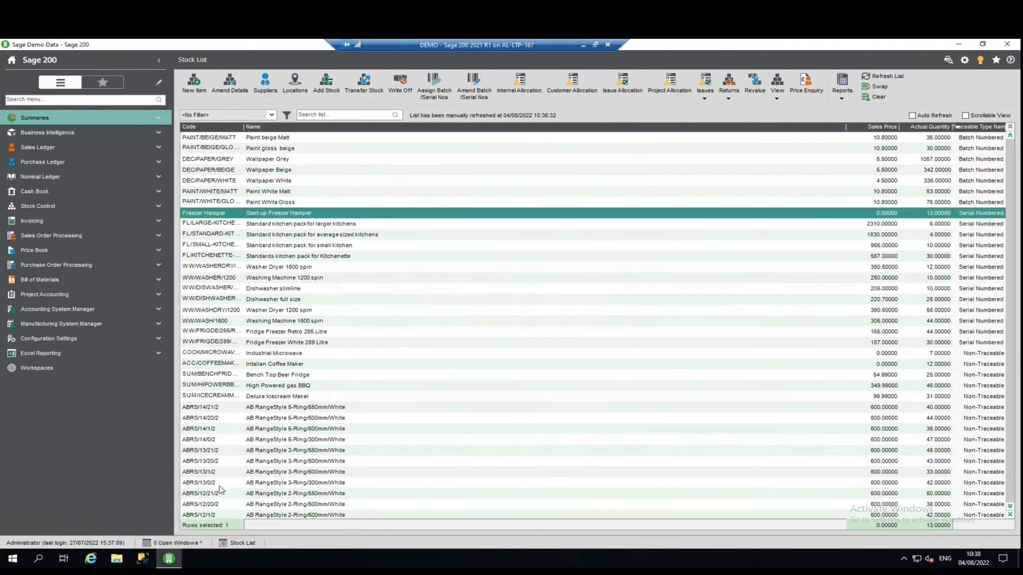
Start Excel again and create a blank workbook.
click(12, 559)
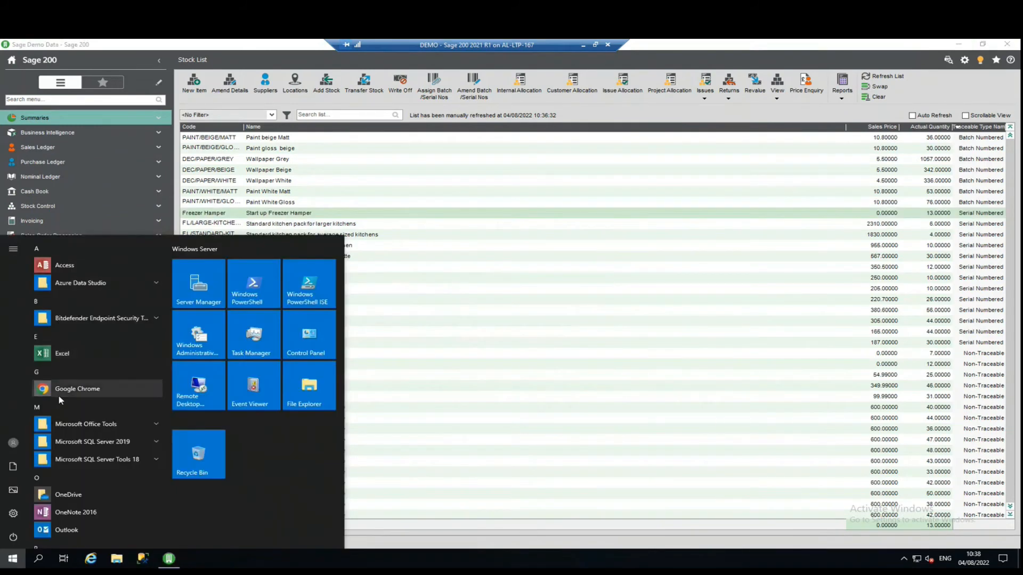
click(71, 354)
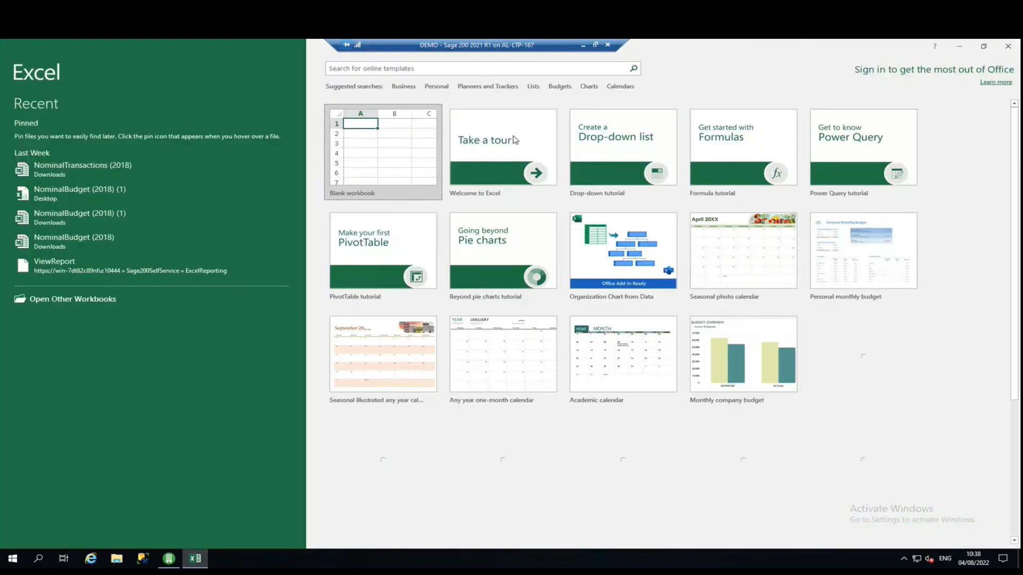
click(352, 154)
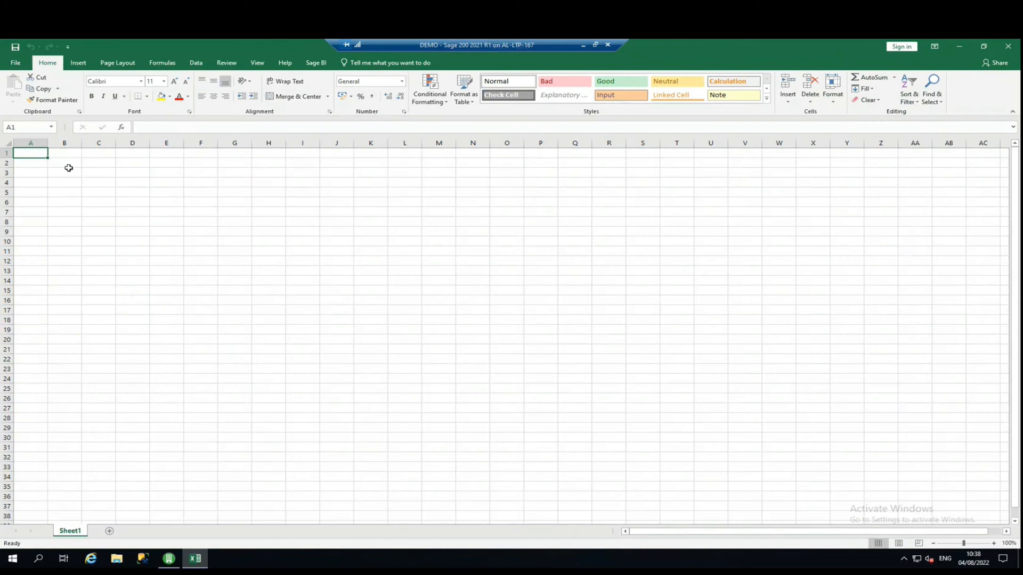
Create a new Sage BI report at cell B3 from the SOP Invoice Credits connection, titled Top 10 Customers.
click(65, 172)
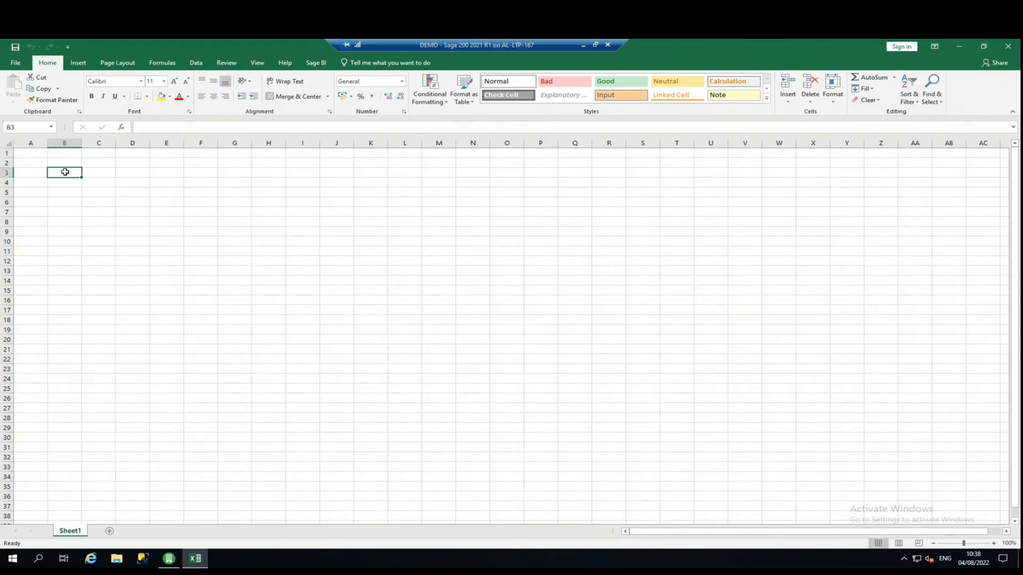
click(314, 64)
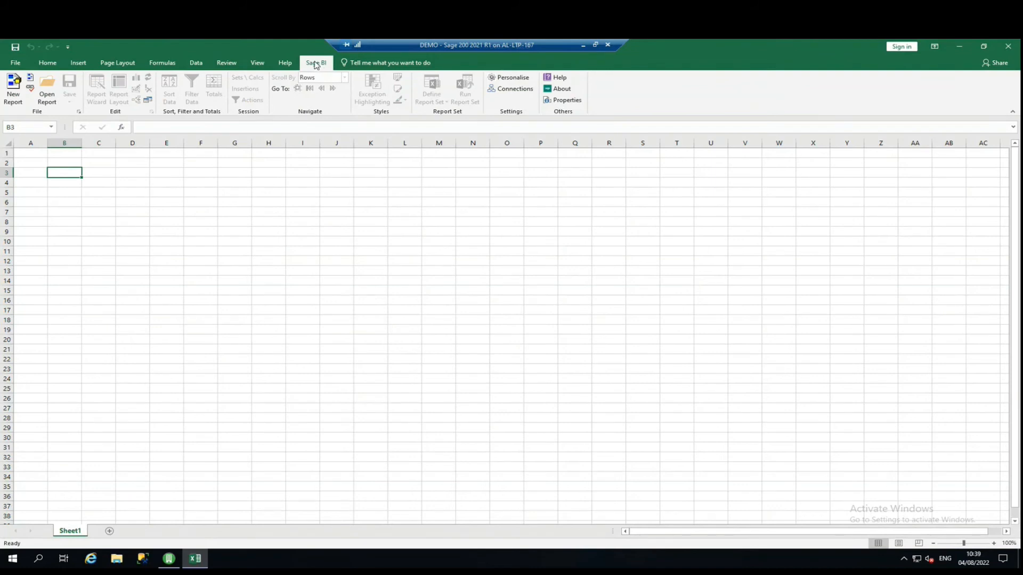
click(12, 88)
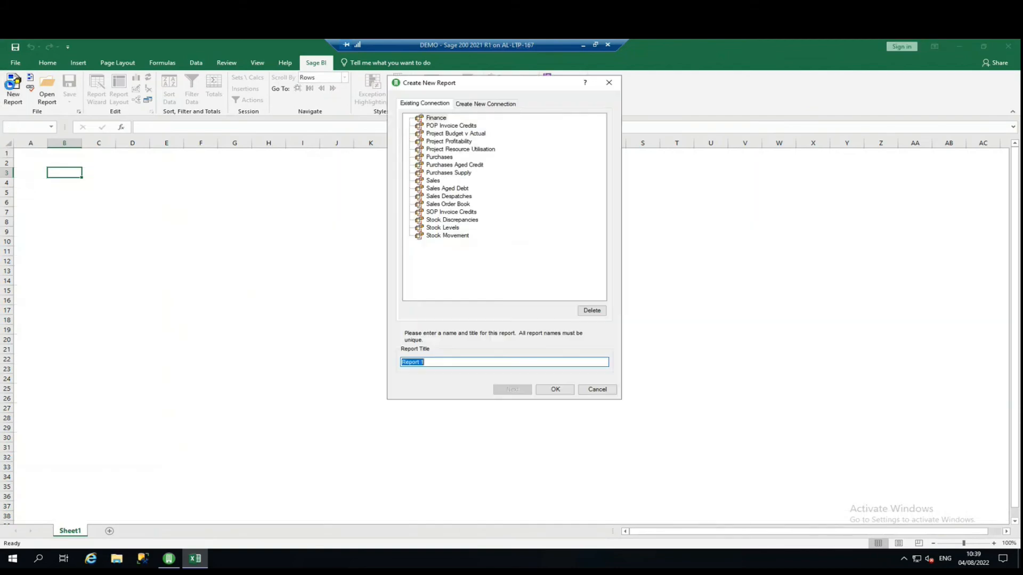
drag(478, 83, 578, 141)
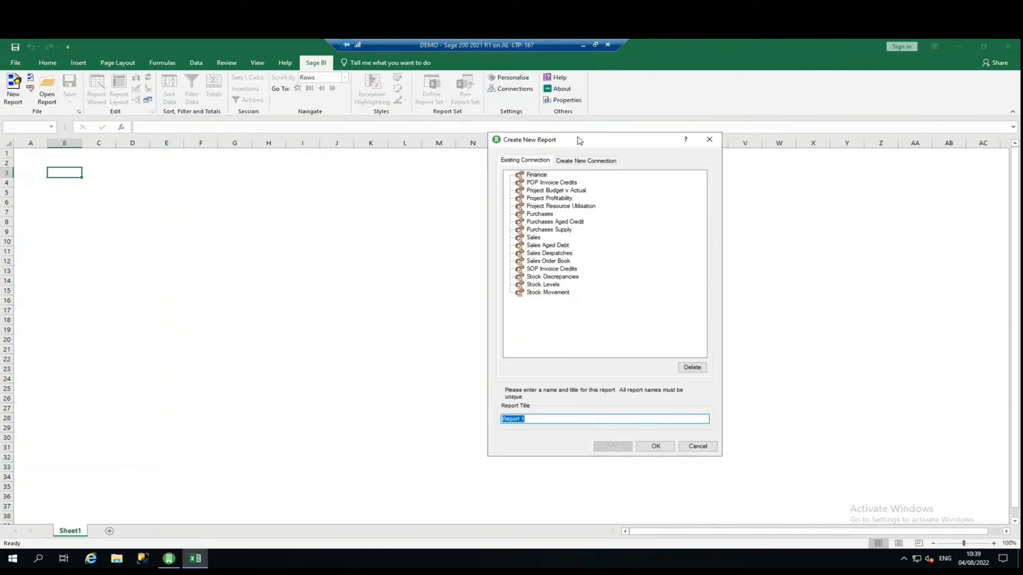
click(547, 270)
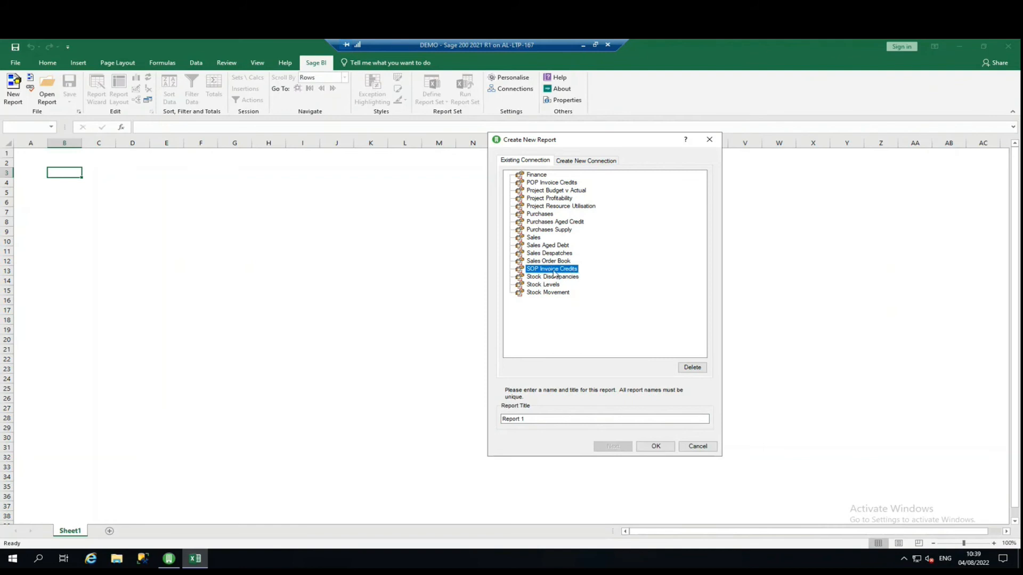
click(527, 419)
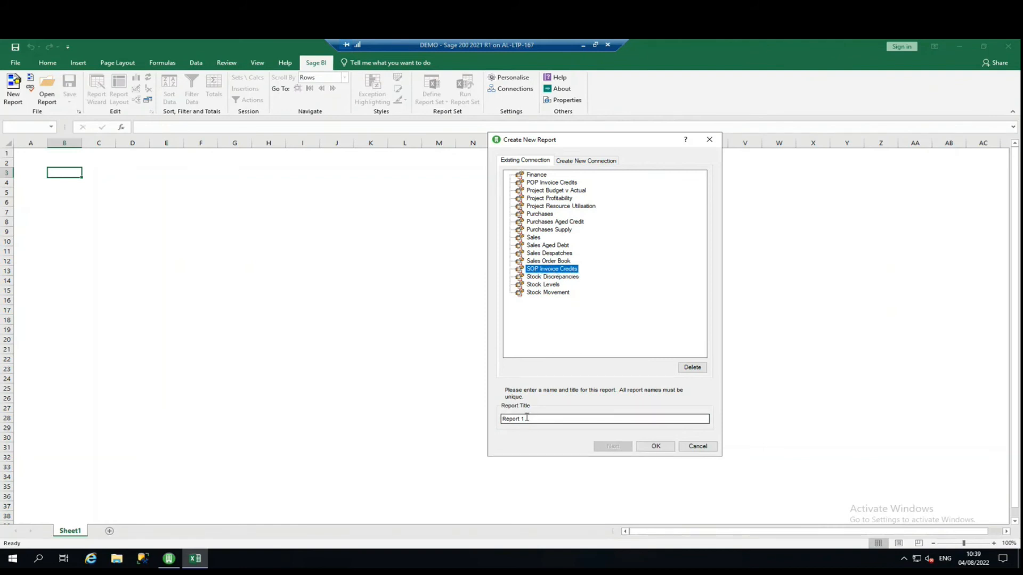
click(528, 418)
drag(547, 420, 416, 414)
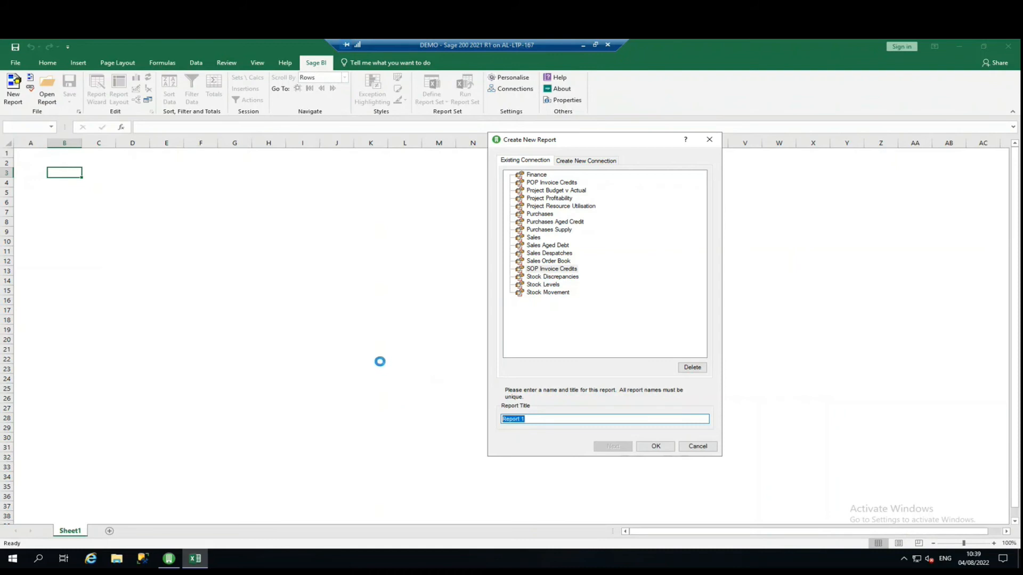
text(Top 10 Customers)
click(655, 447)
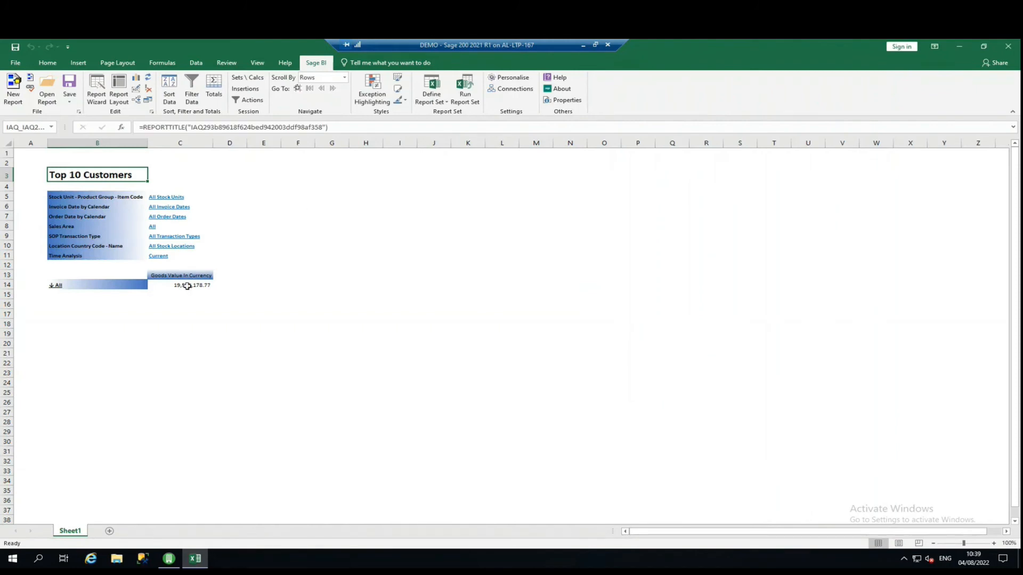
Examine the new report's filter block and its Goods Value In Currency data area.
ctrl+scroll(187, 287, up, 3)
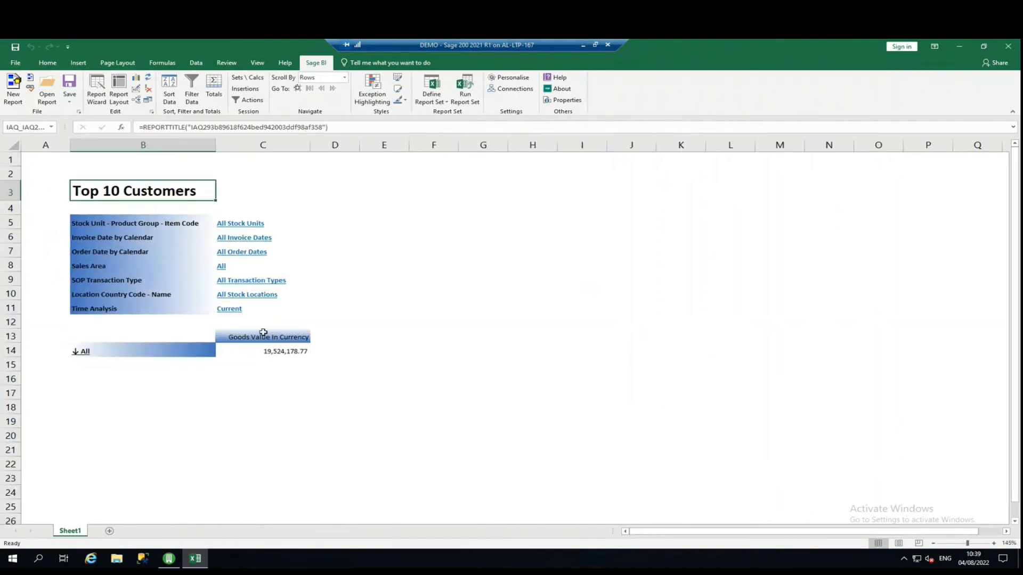
ctrl+scroll(256, 320, down, 1)
click(237, 328)
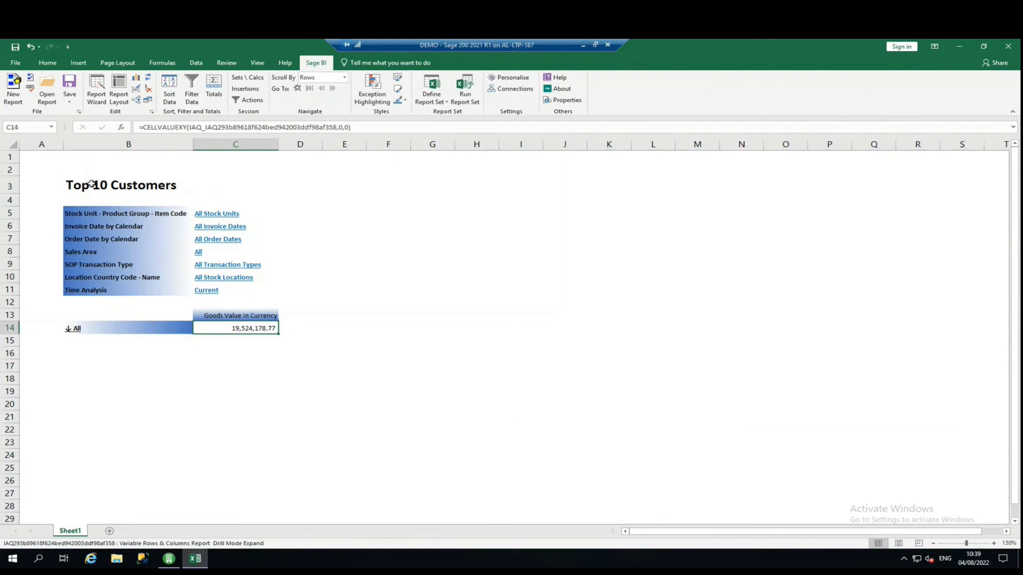
drag(137, 216, 238, 289)
click(156, 313)
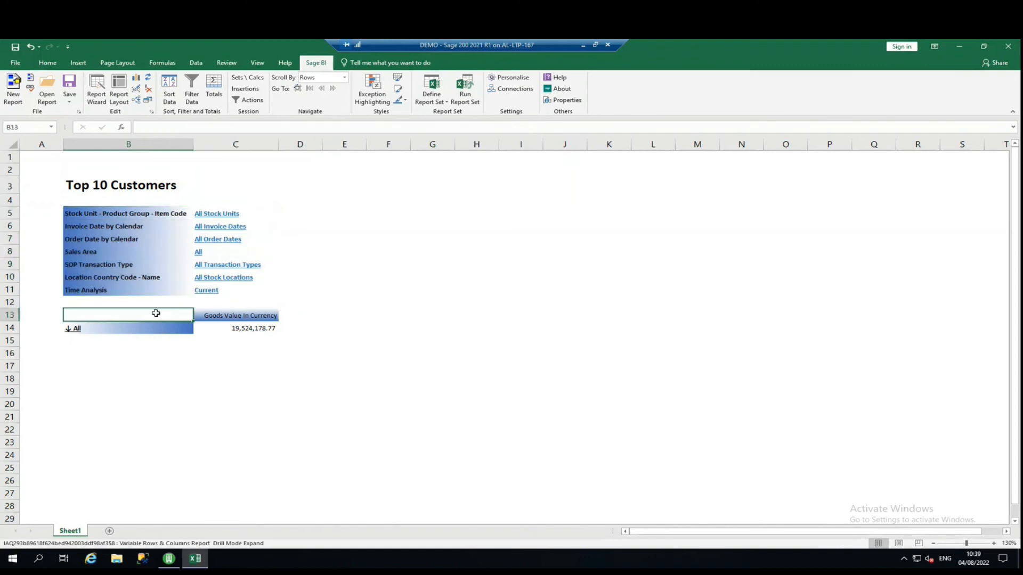
drag(155, 313, 256, 328)
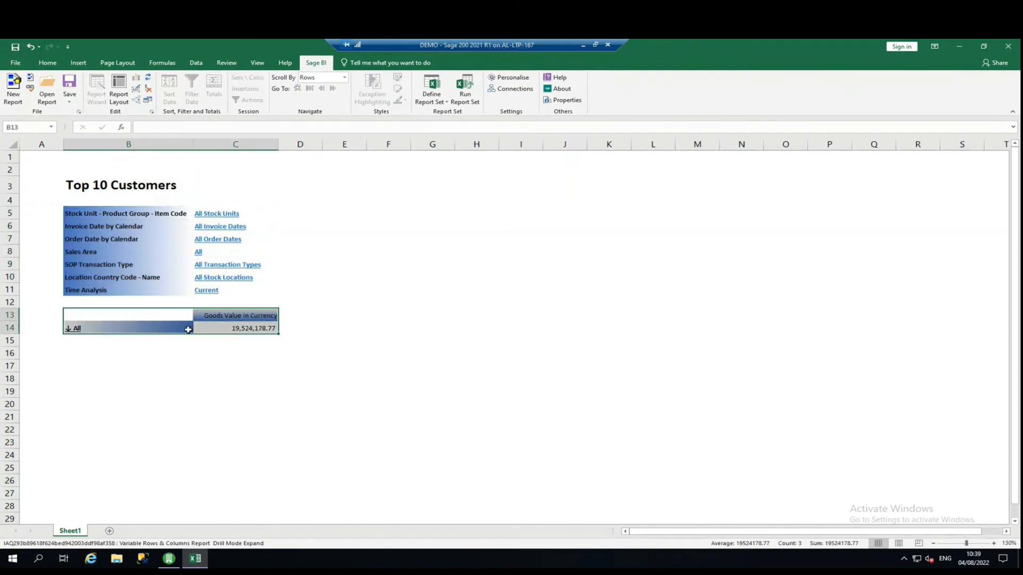
click(243, 328)
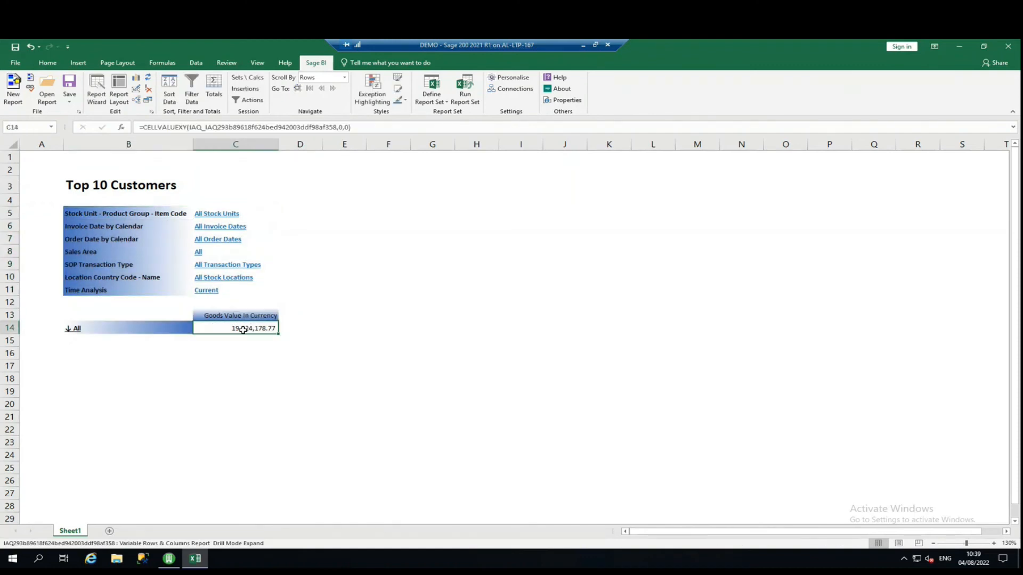
Open the Report Layout of the Top 10 Customers report and review its Value column and Customer Acct Mgr row.
click(118, 87)
drag(663, 147, 678, 154)
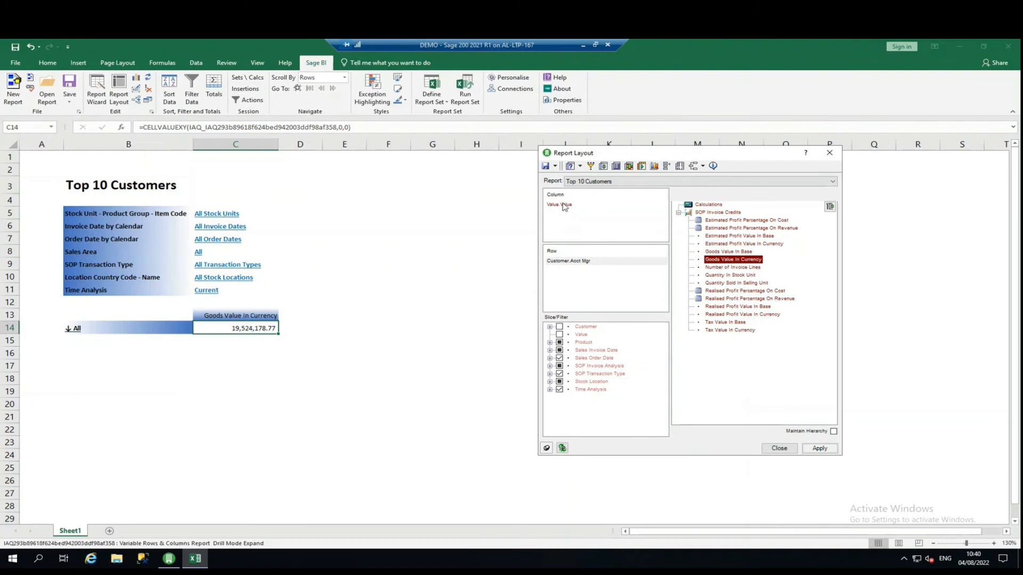
click(570, 261)
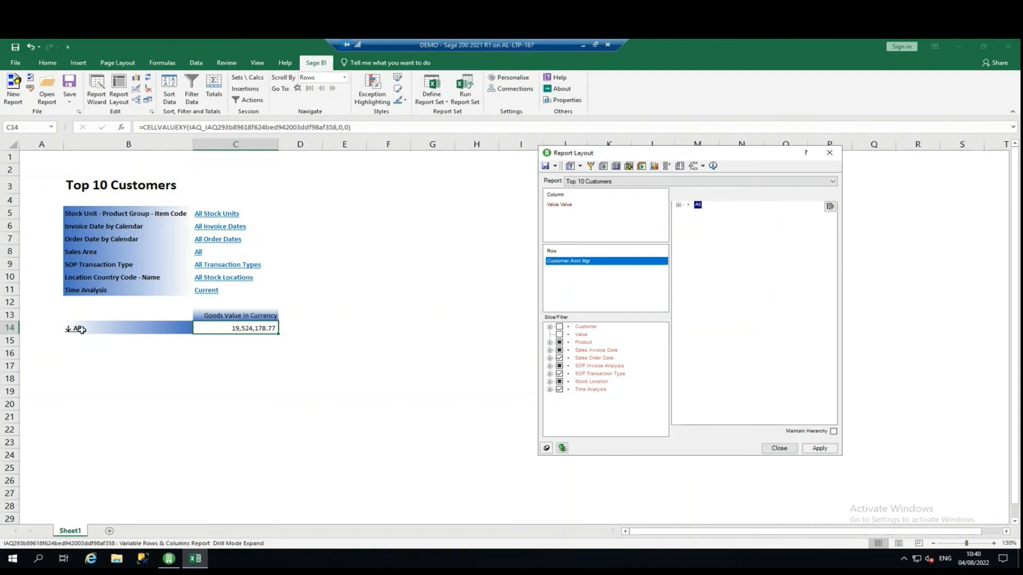
drag(80, 329, 95, 494)
click(109, 328)
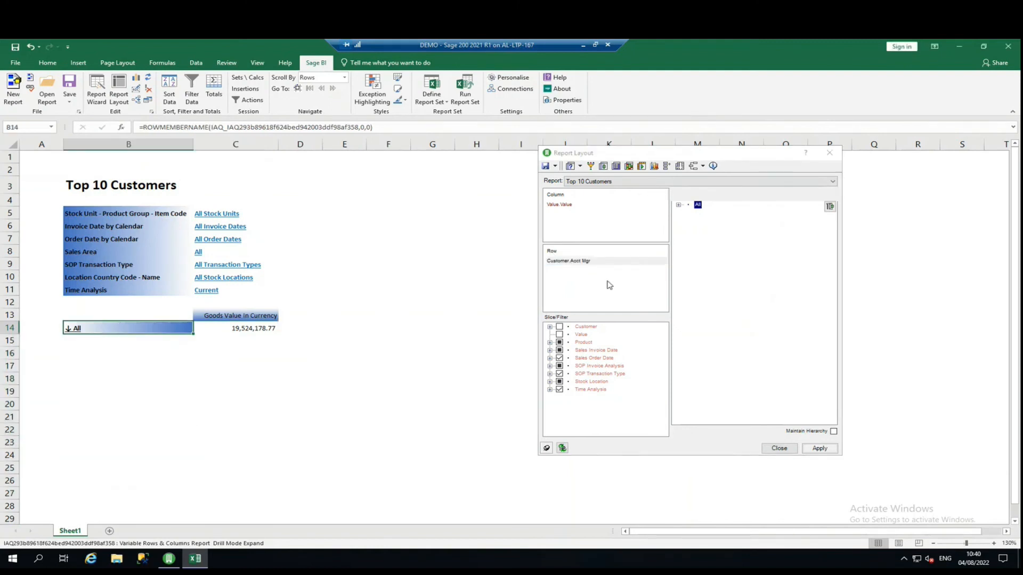
click(571, 262)
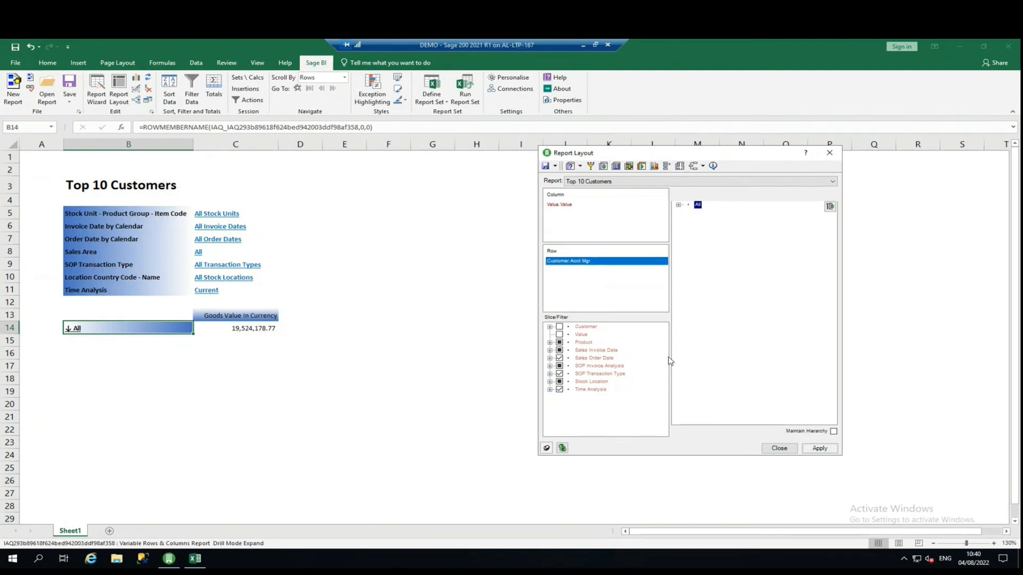
Look through the available slice and filter dimensions, including Customer, Product, Sales Order Date, SOP Transaction Type and Stock Location.
click(586, 377)
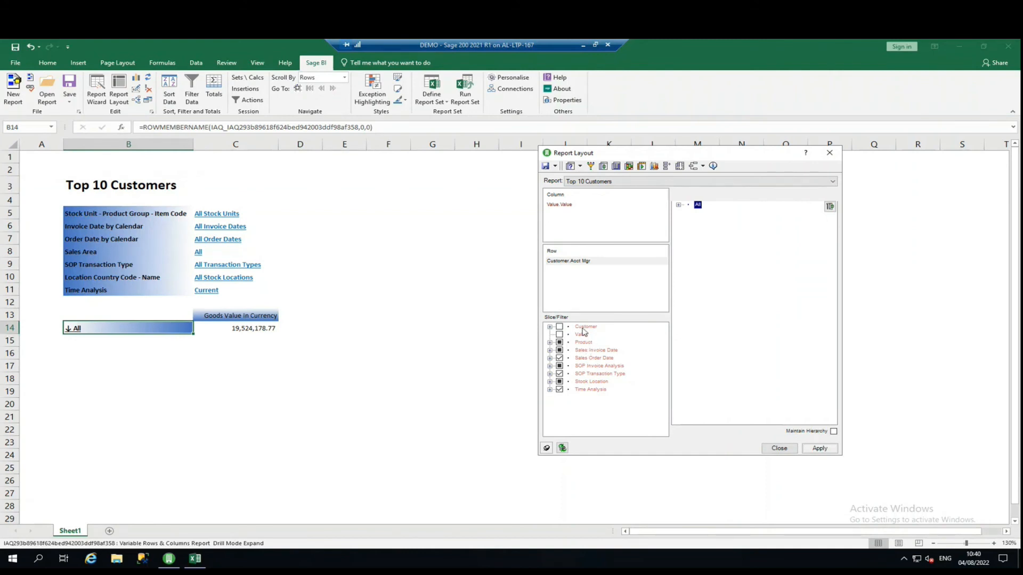
click(550, 328)
click(549, 327)
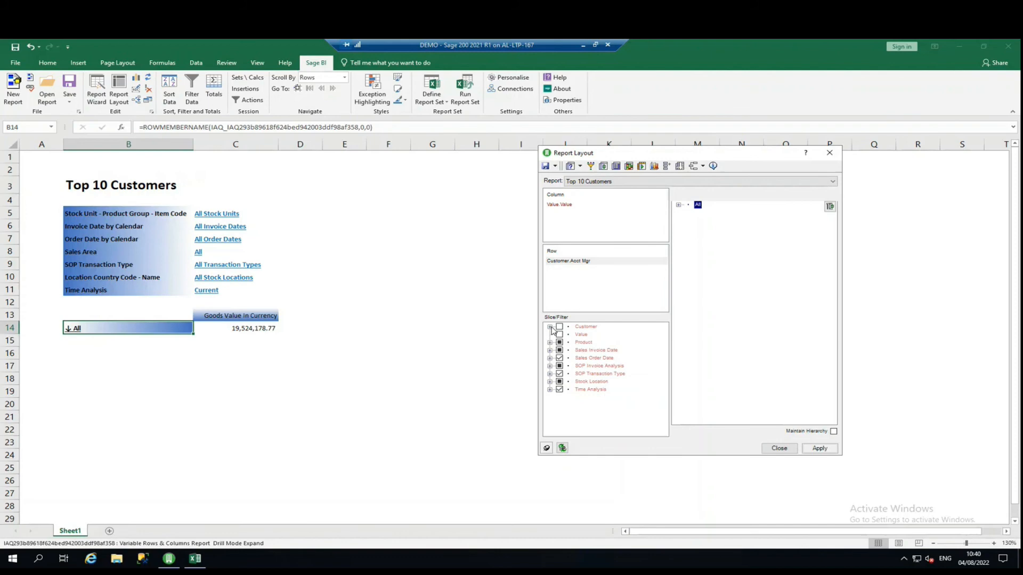
click(584, 343)
double_click(584, 344)
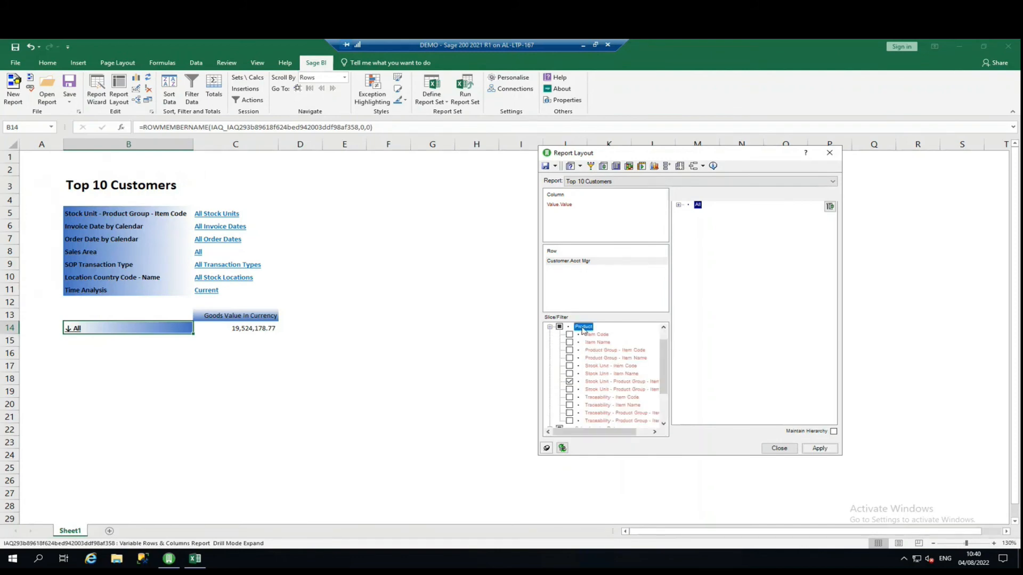
double_click(582, 328)
click(597, 351)
click(595, 359)
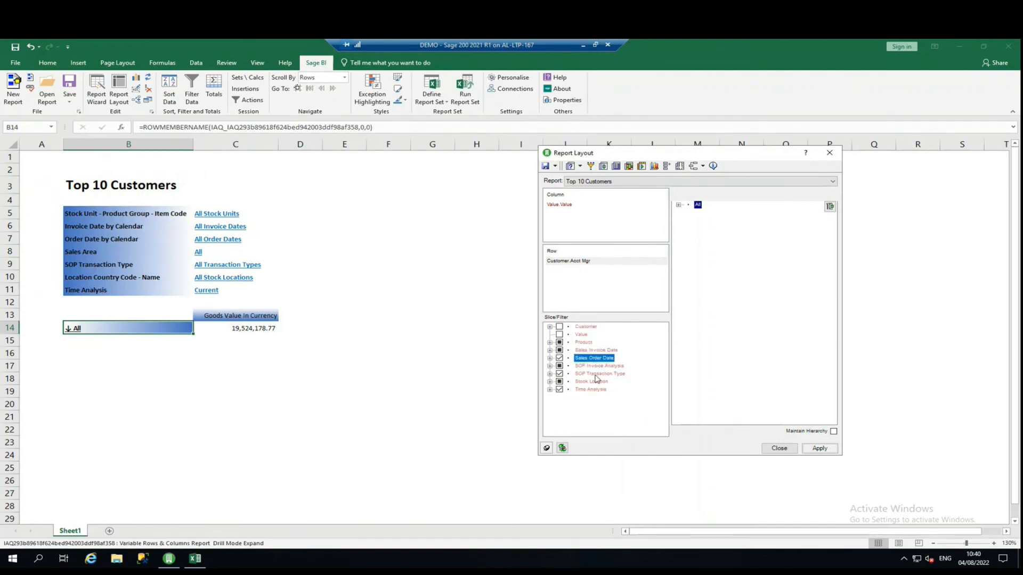
click(596, 374)
click(591, 381)
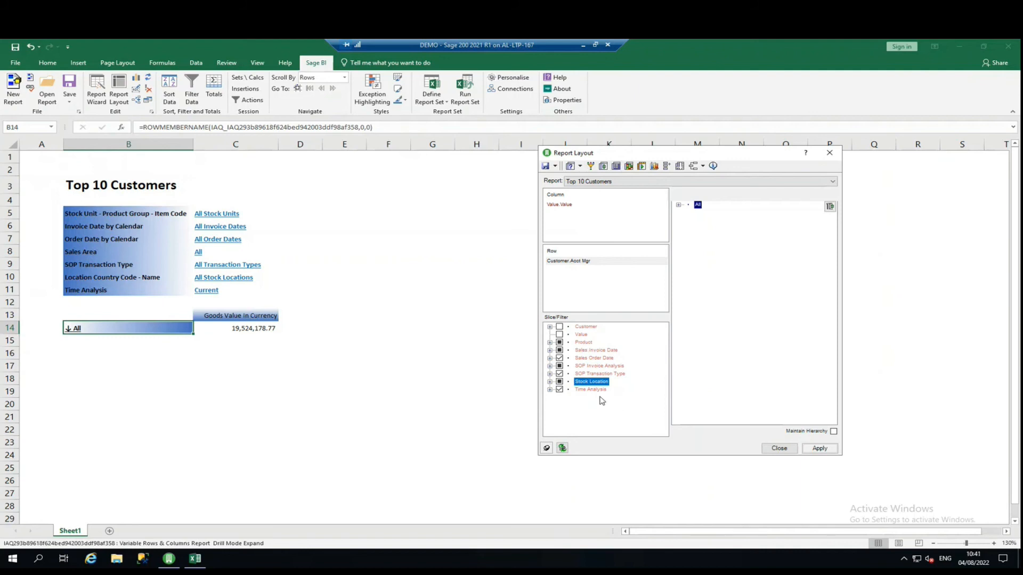
Replace the Customer Acct Mgr row dimension with Customer Name in the report layout.
click(582, 264)
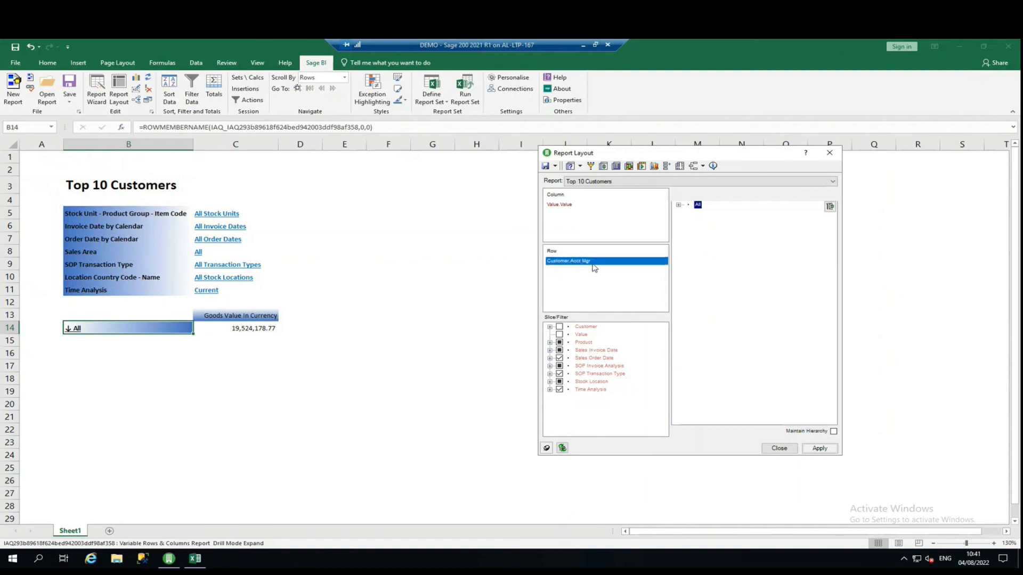
drag(594, 267, 591, 331)
double_click(588, 327)
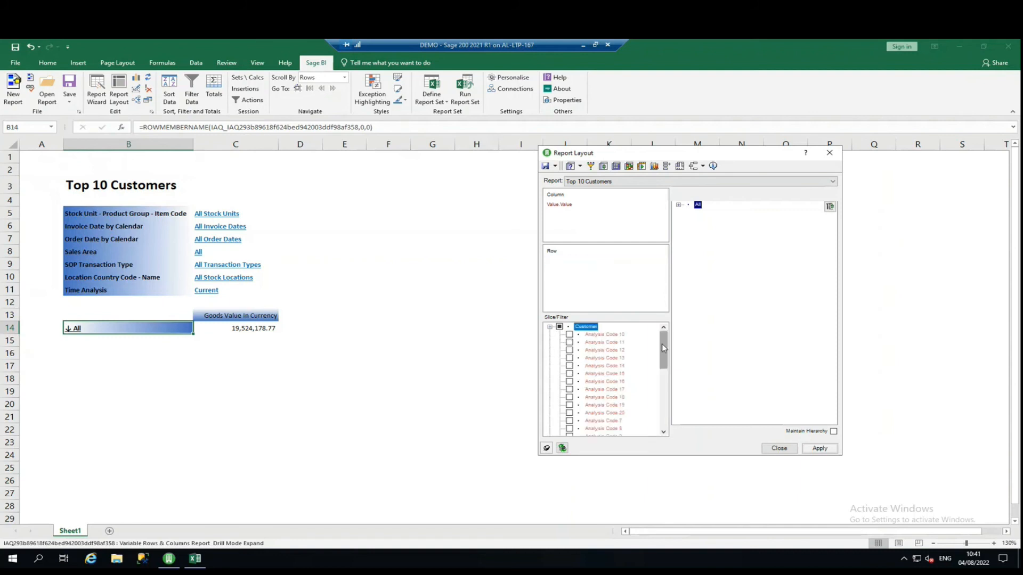
drag(664, 348, 665, 389)
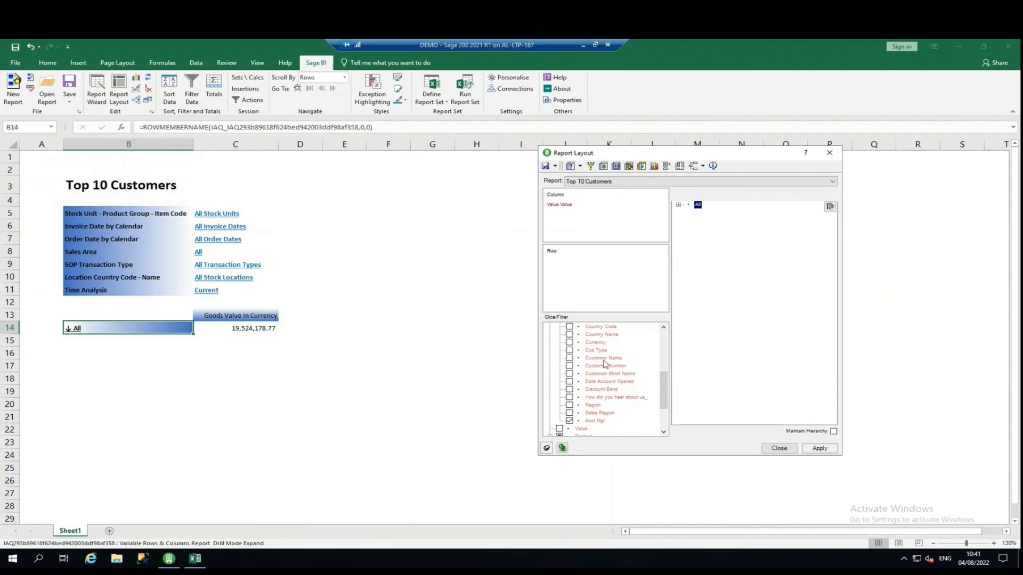
drag(603, 360, 616, 282)
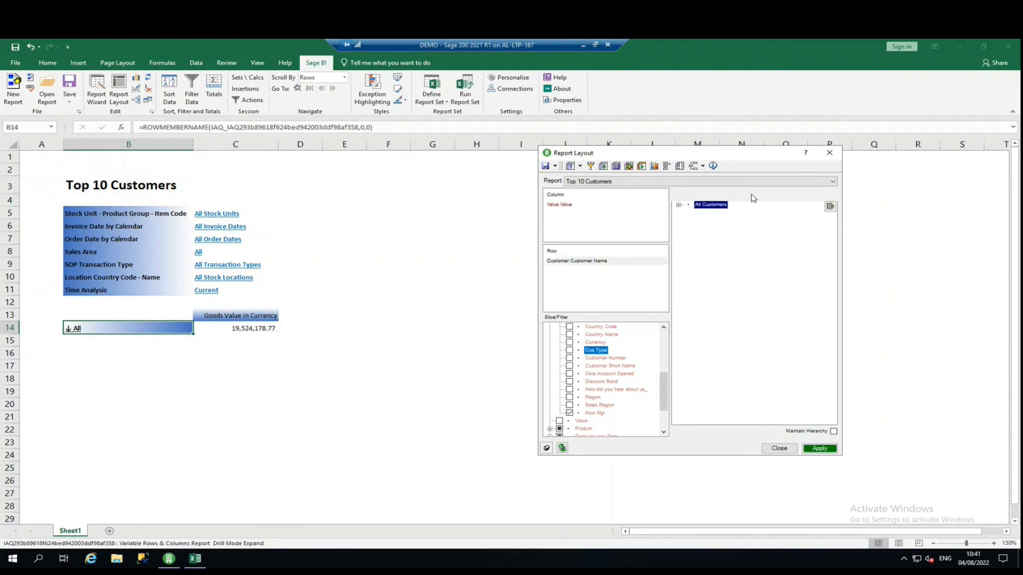
Set the Customer Name row selection to the children of All Customers.
right_click(720, 210)
mouse_move(756, 211)
click(878, 214)
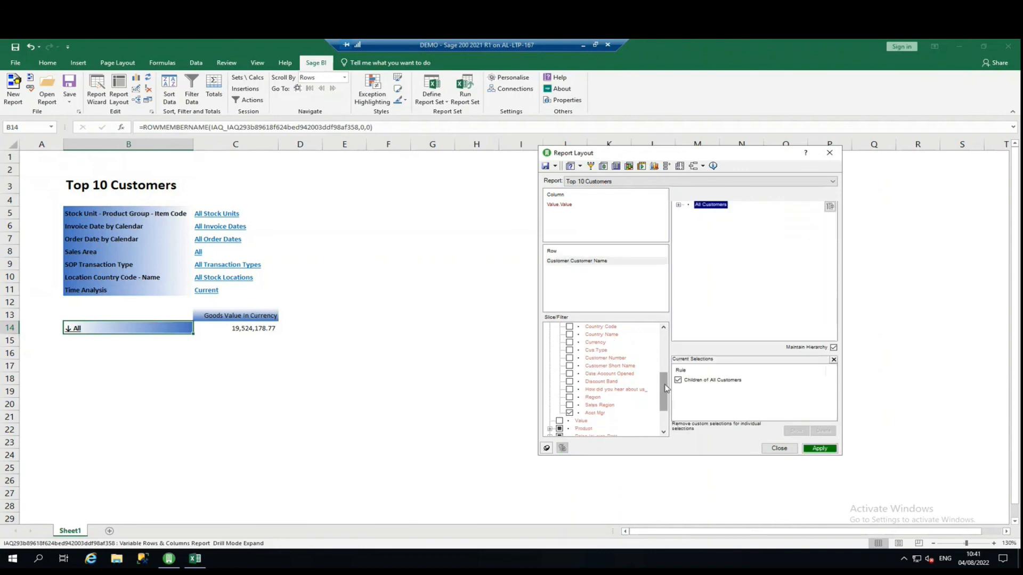
Set the report's Value column to Goods Value In Base.
drag(666, 388, 666, 349)
click(550, 205)
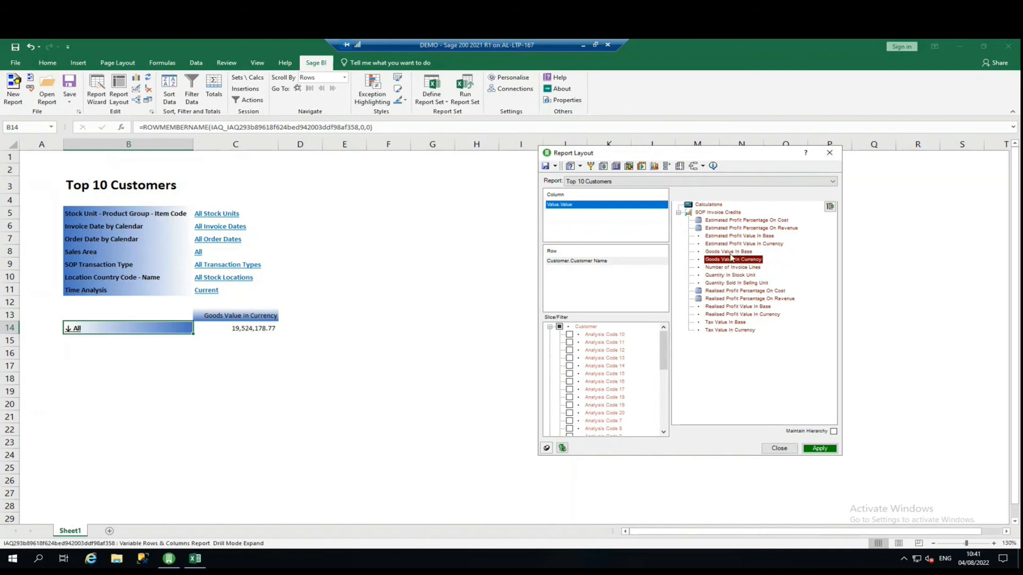
click(730, 252)
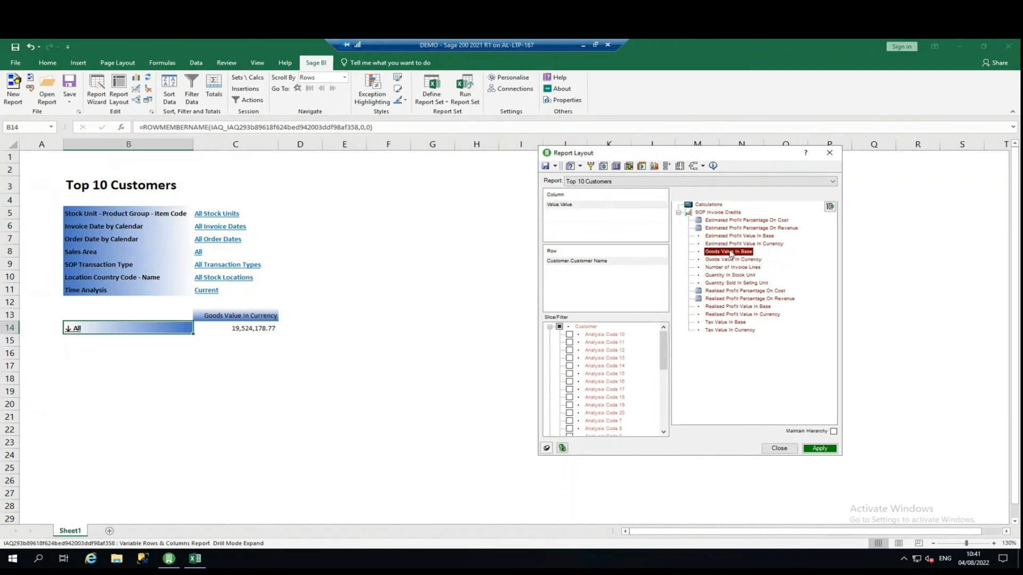
Apply the report layout, and filter the rows to the Top Count of 10 based on Goods Value In Base.
click(822, 451)
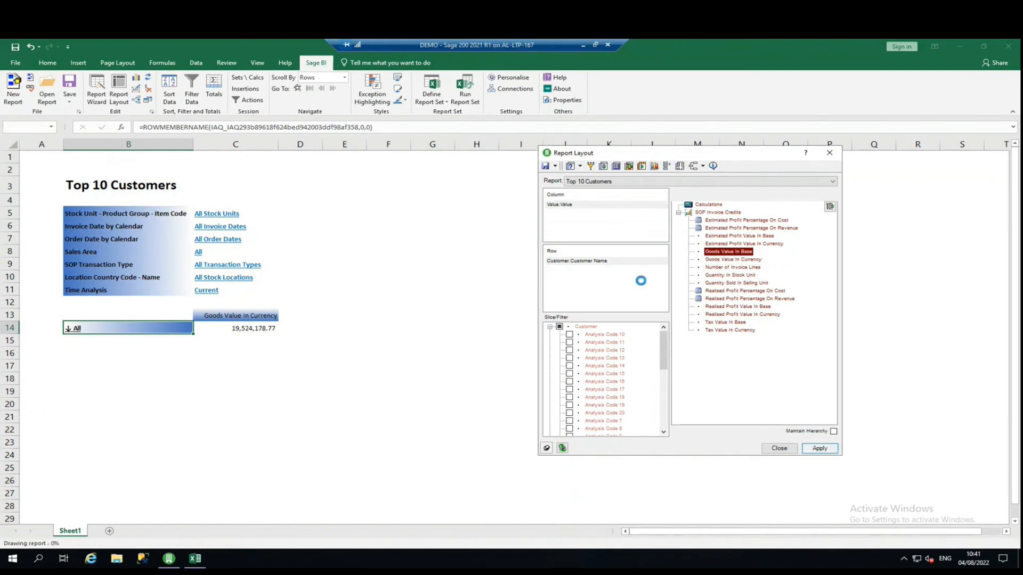
click(243, 367)
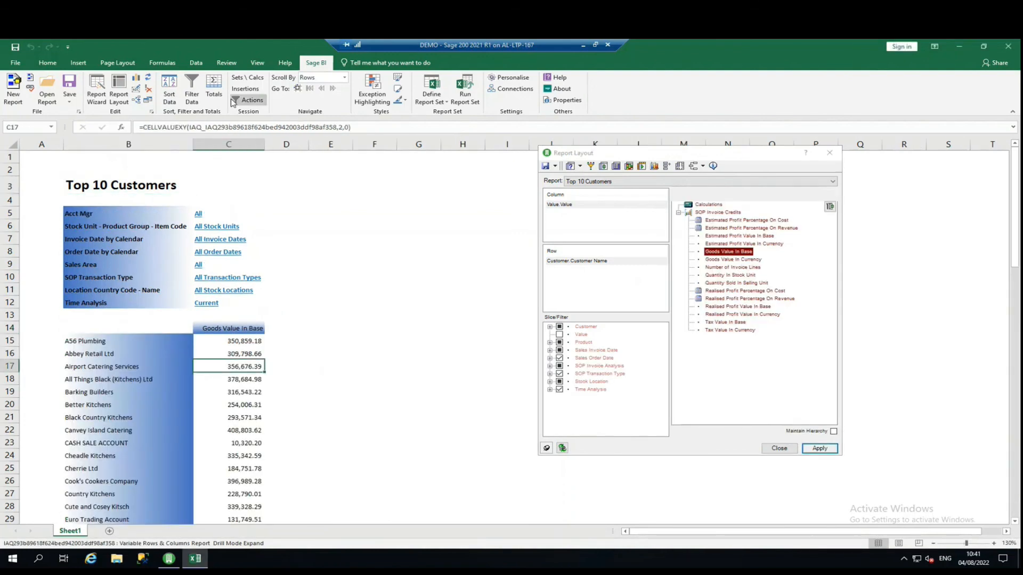
click(192, 88)
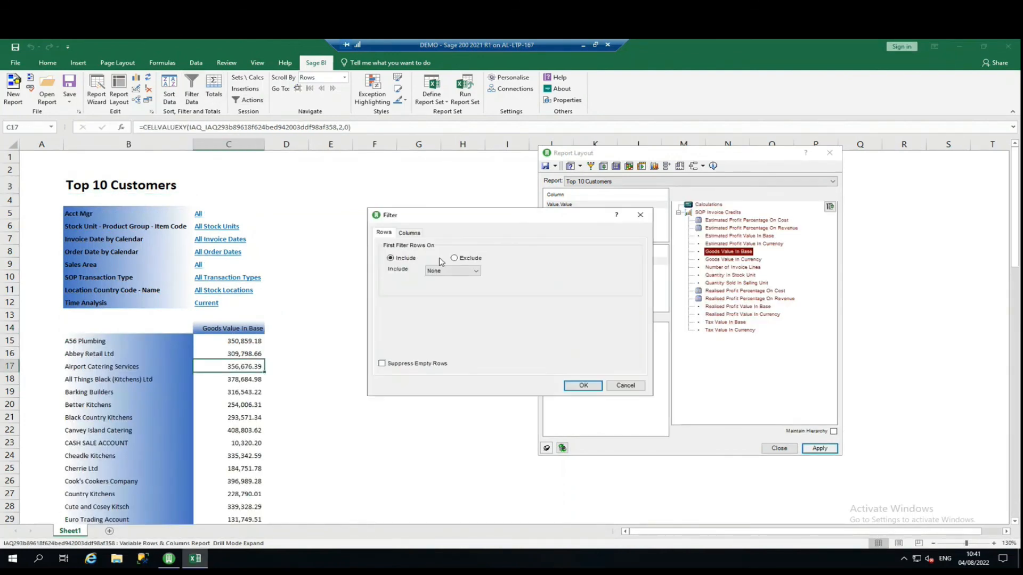
click(447, 270)
click(444, 288)
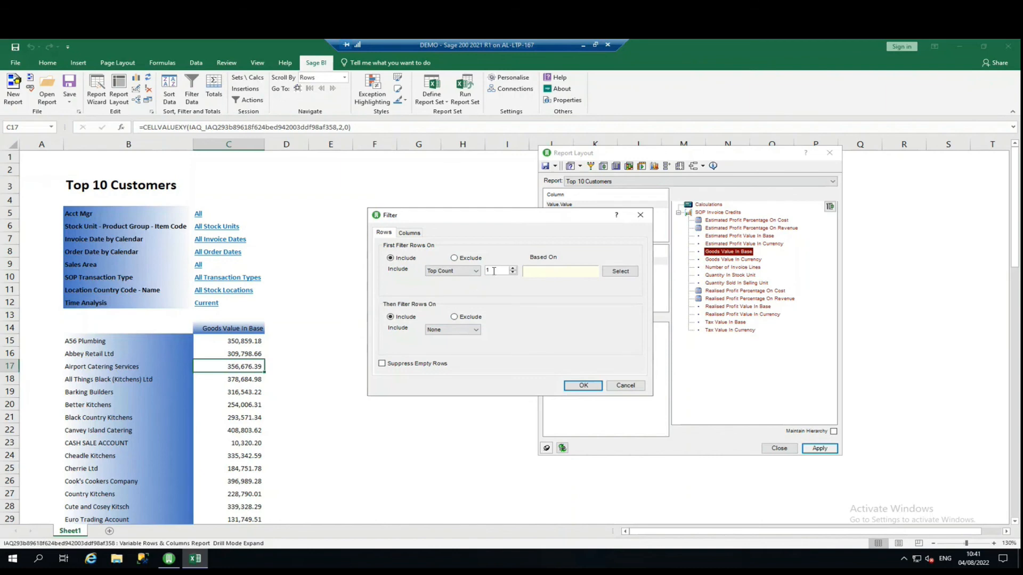
click(620, 271)
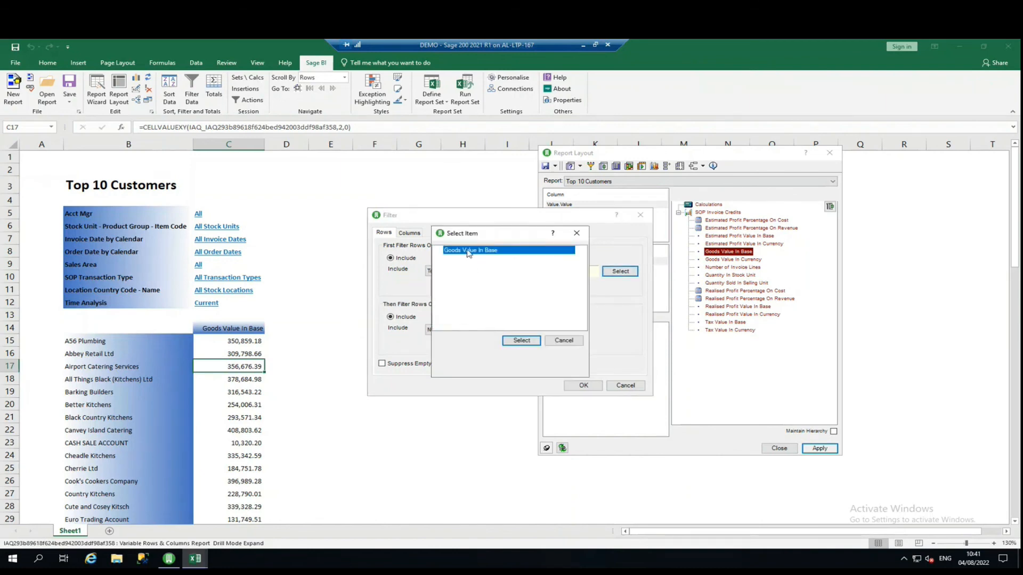
click(521, 341)
click(584, 385)
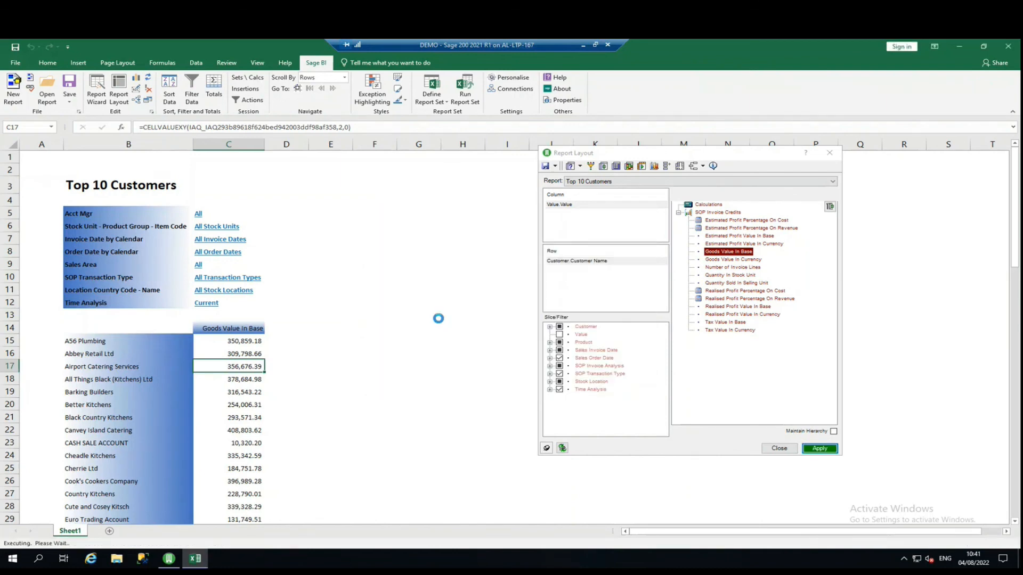
click(785, 449)
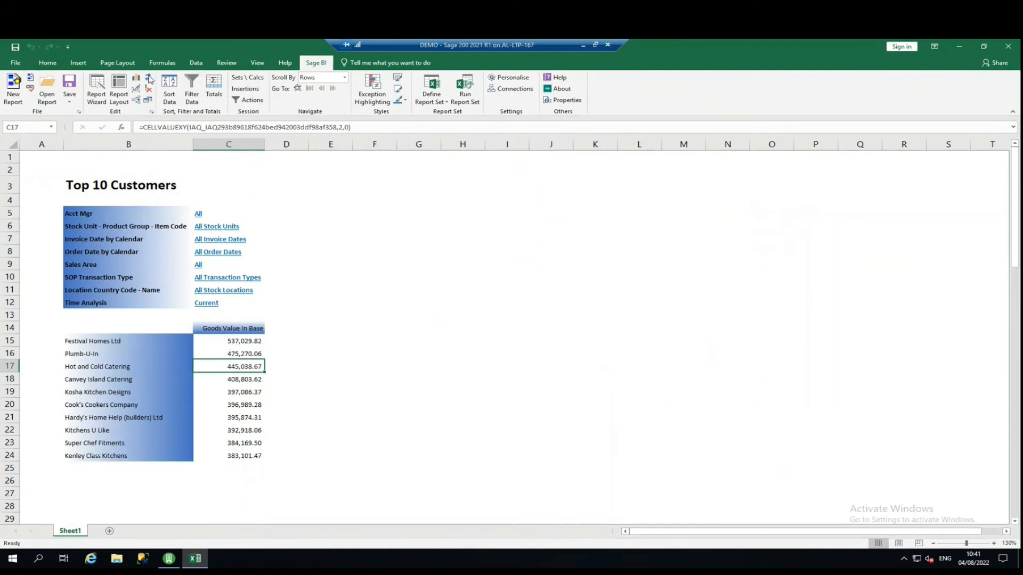
Insert a recommended bar chart of the customers' Goods Value In Base, and enlarge it beside the report table.
click(78, 64)
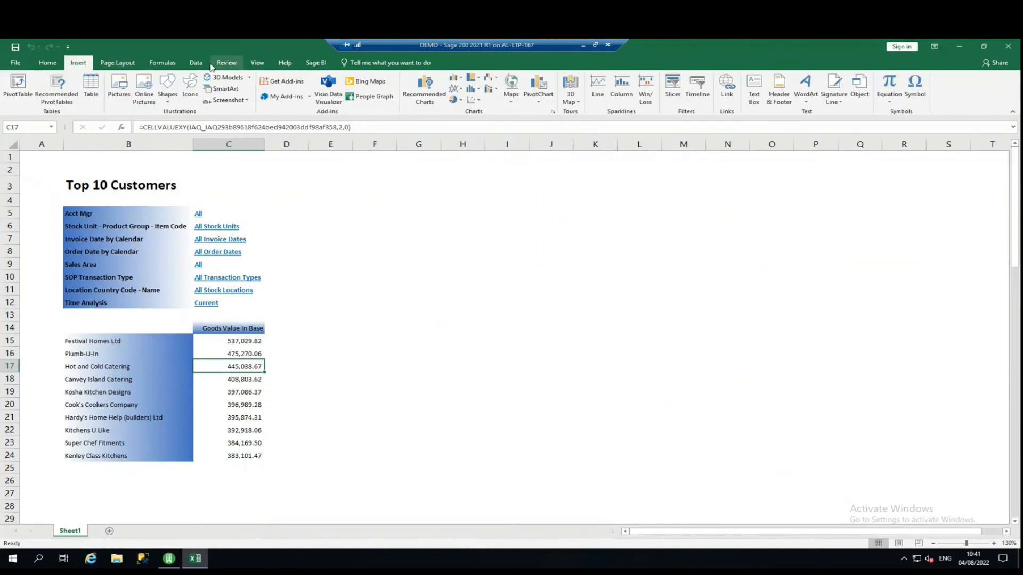
click(118, 64)
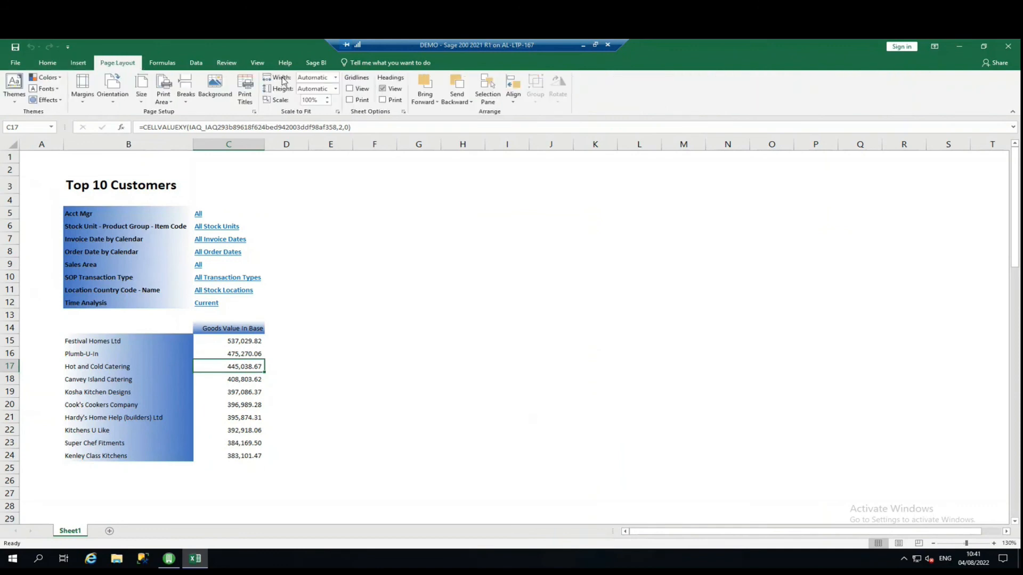
click(78, 63)
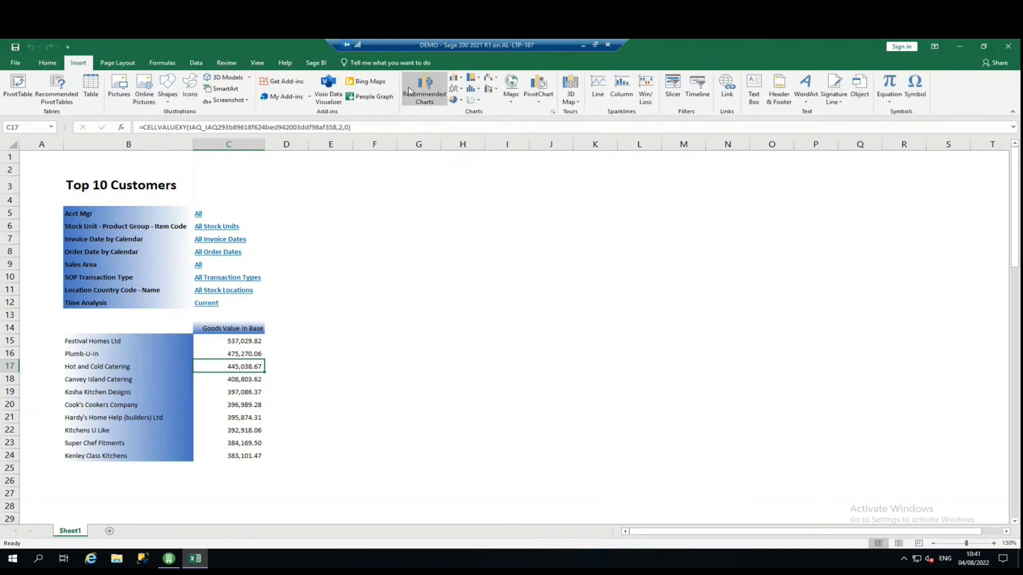
click(425, 90)
click(609, 430)
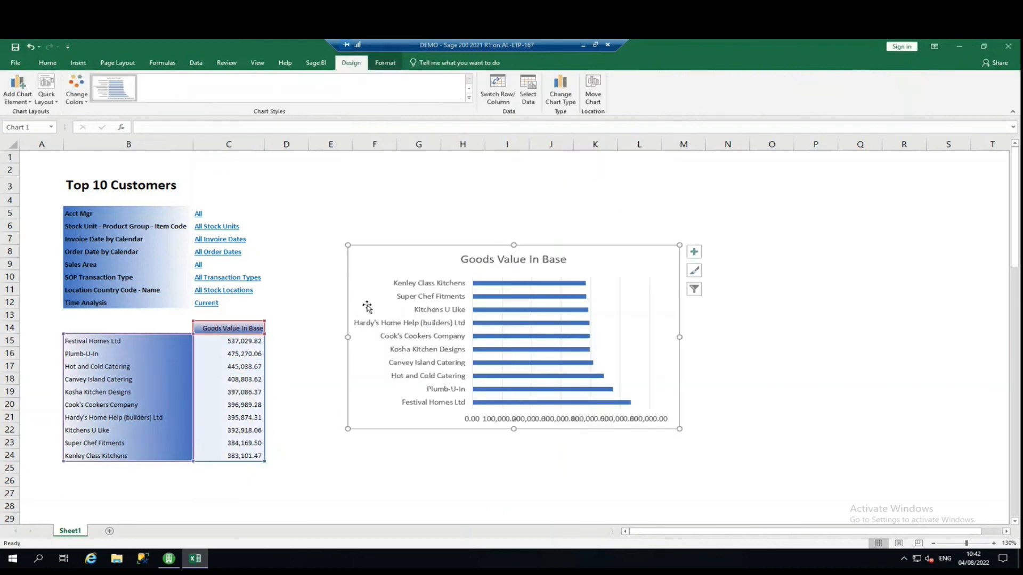
drag(372, 274, 343, 219)
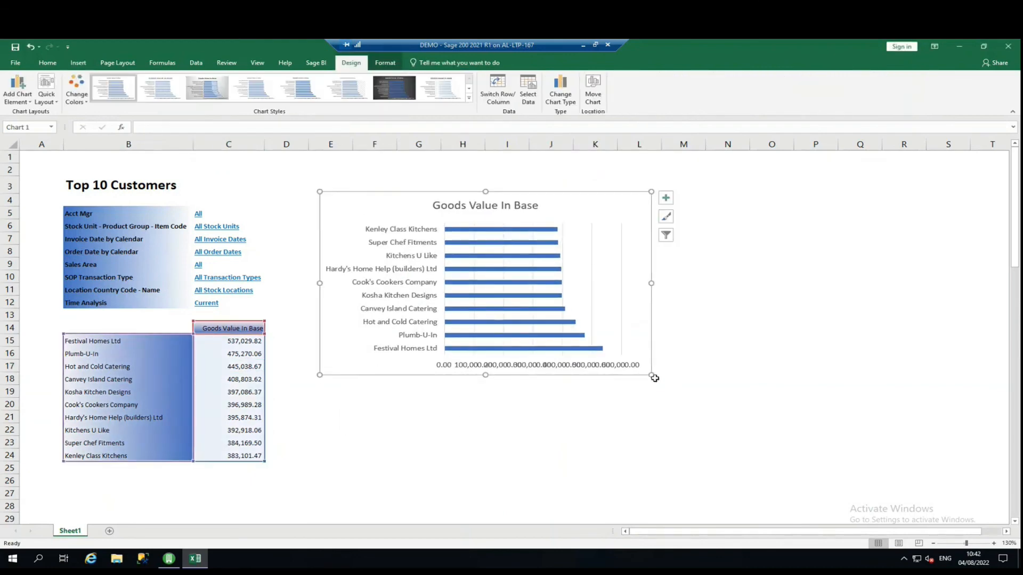
drag(650, 374, 817, 464)
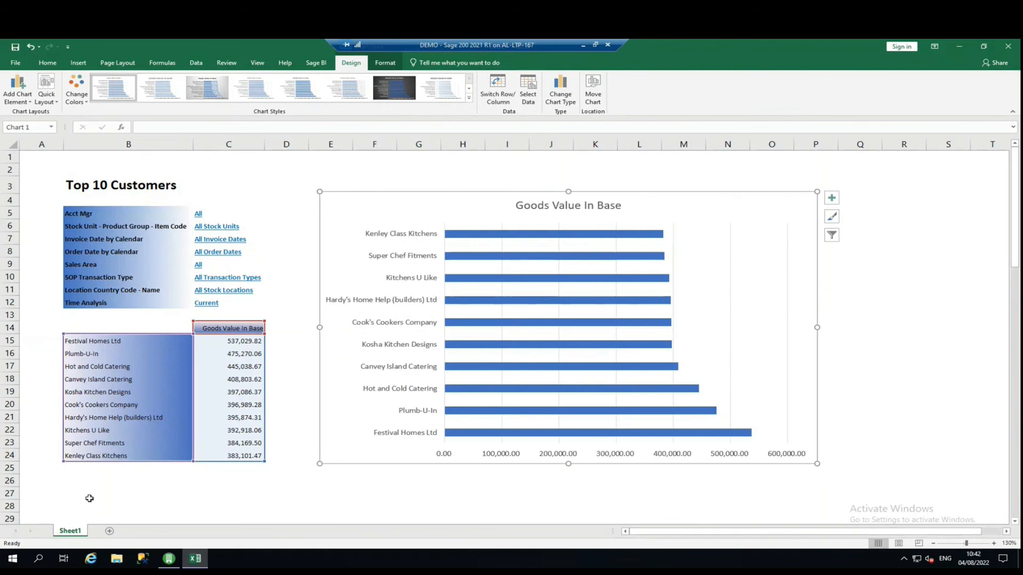
scroll(147, 466, down, 2)
click(87, 450)
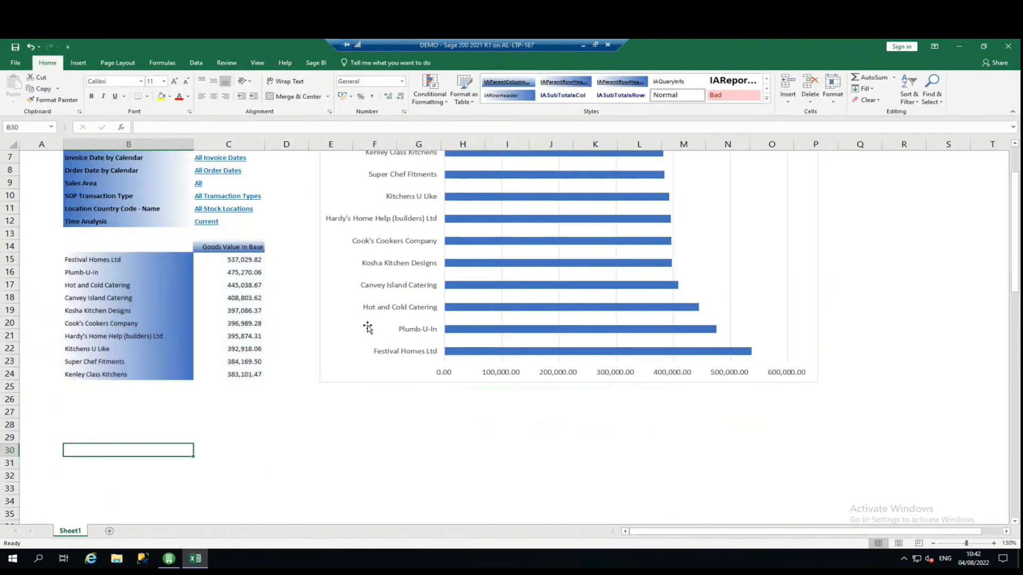
scroll(284, 336, up, 2)
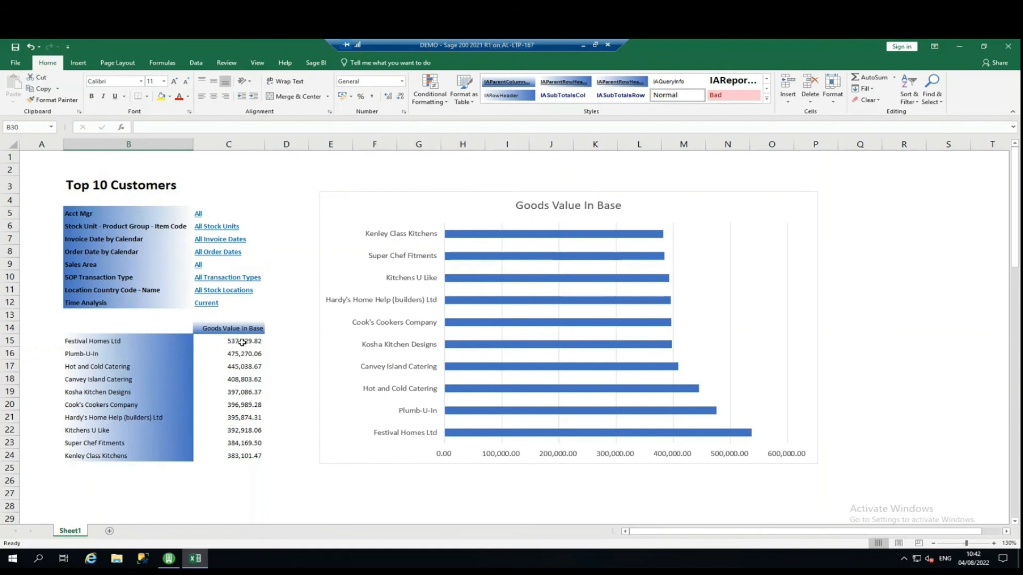
drag(230, 346, 250, 455)
Create a new report titled Product Sales at cell B31, using the existing SOP Invoice Credits connection.
scroll(160, 373, down, 3)
click(85, 428)
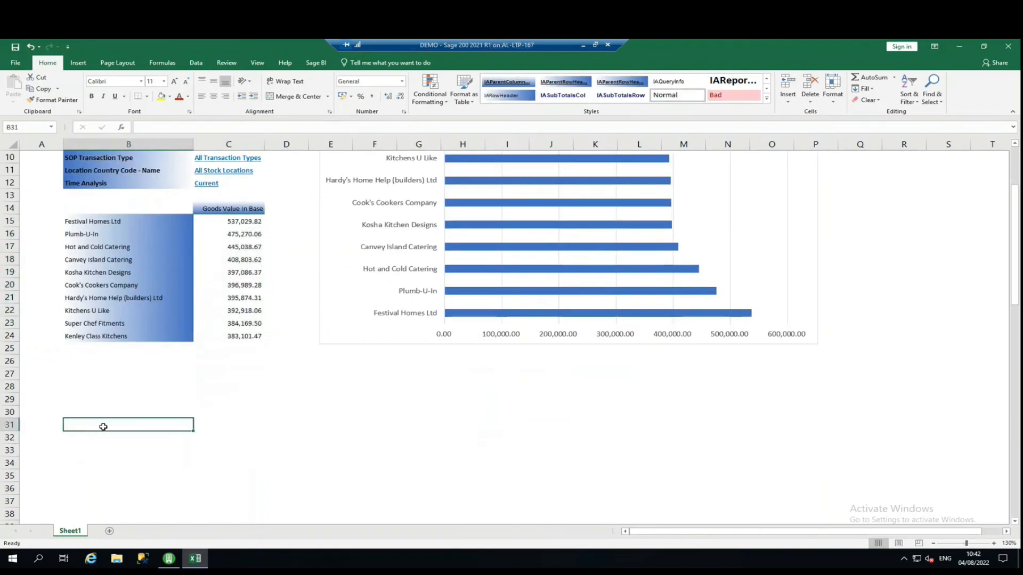
click(80, 63)
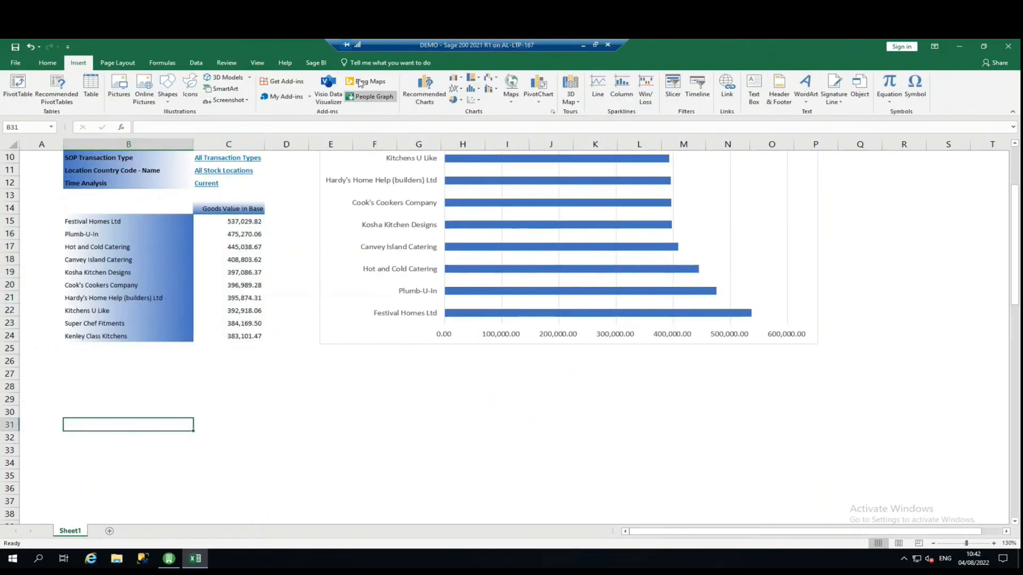
click(323, 65)
click(15, 84)
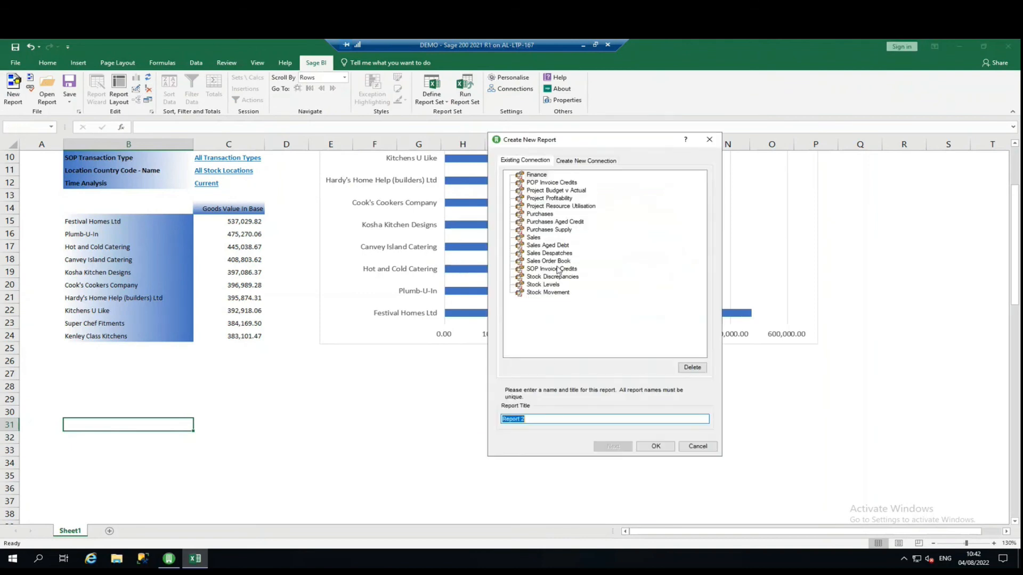
click(552, 269)
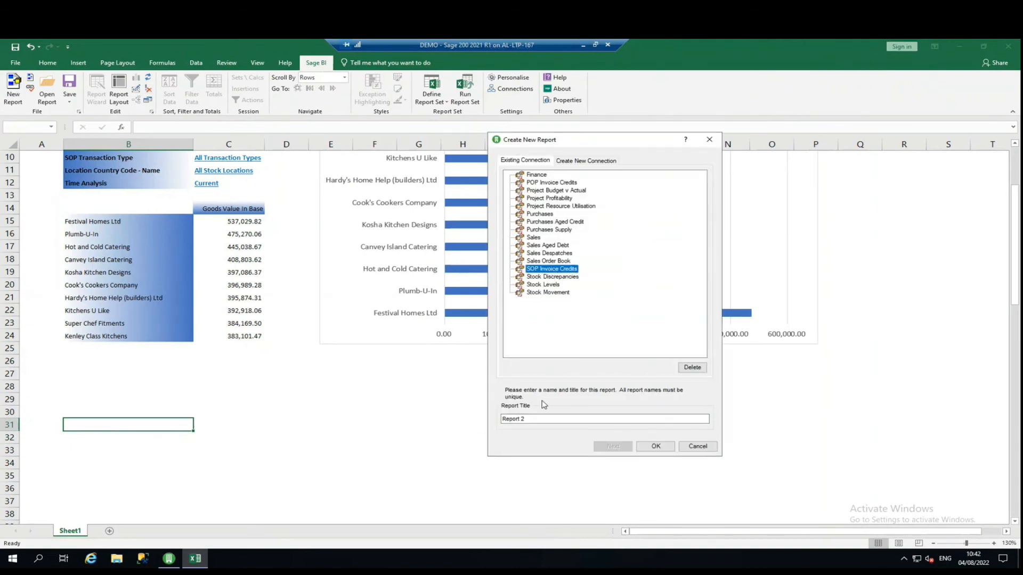
click(536, 419)
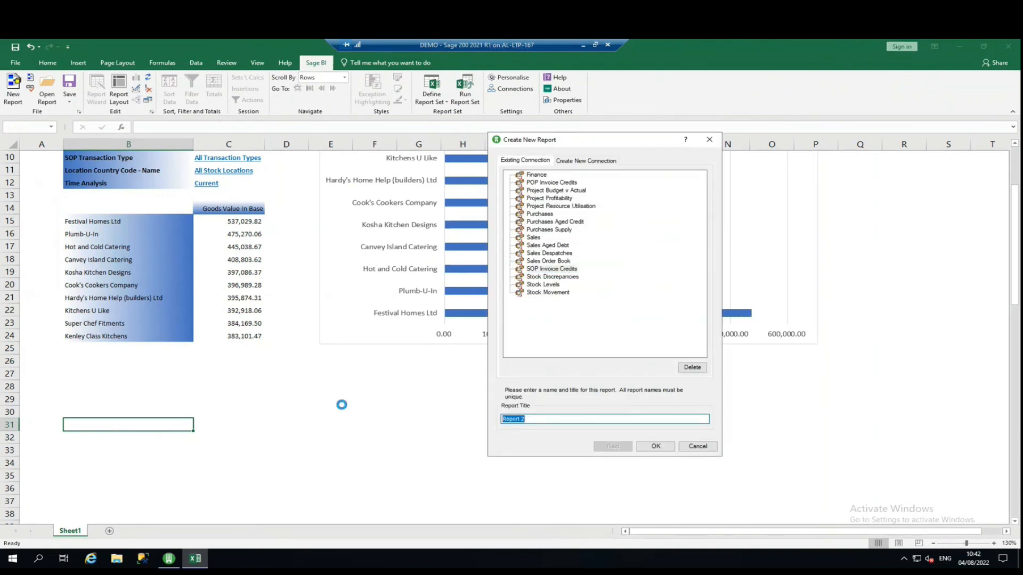
text(Product Sales)
click(655, 446)
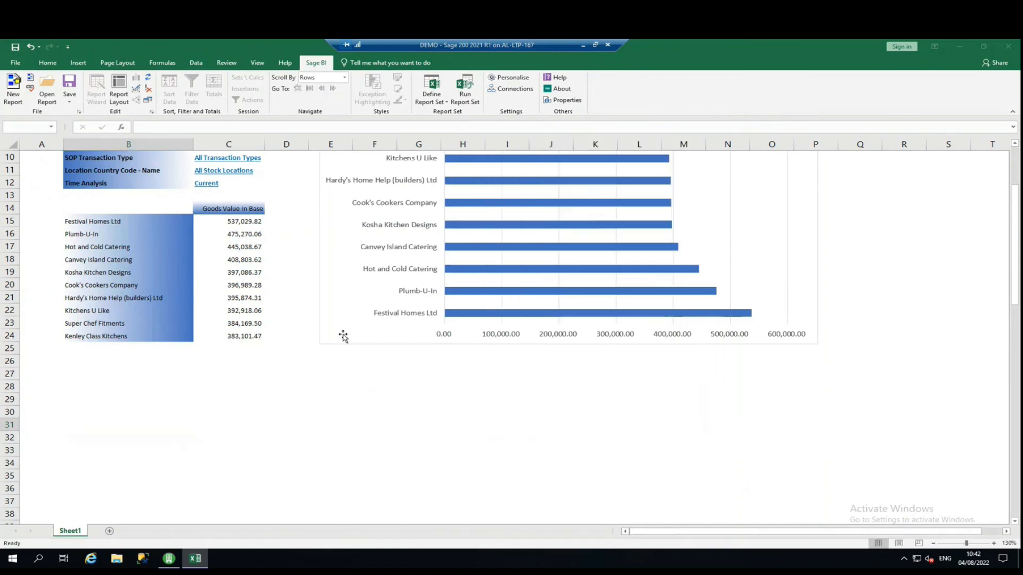
Replace the Customer Acct Mgr row dimension with Product Item Code in the Product Sales report layout.
scroll(402, 448, down, 2)
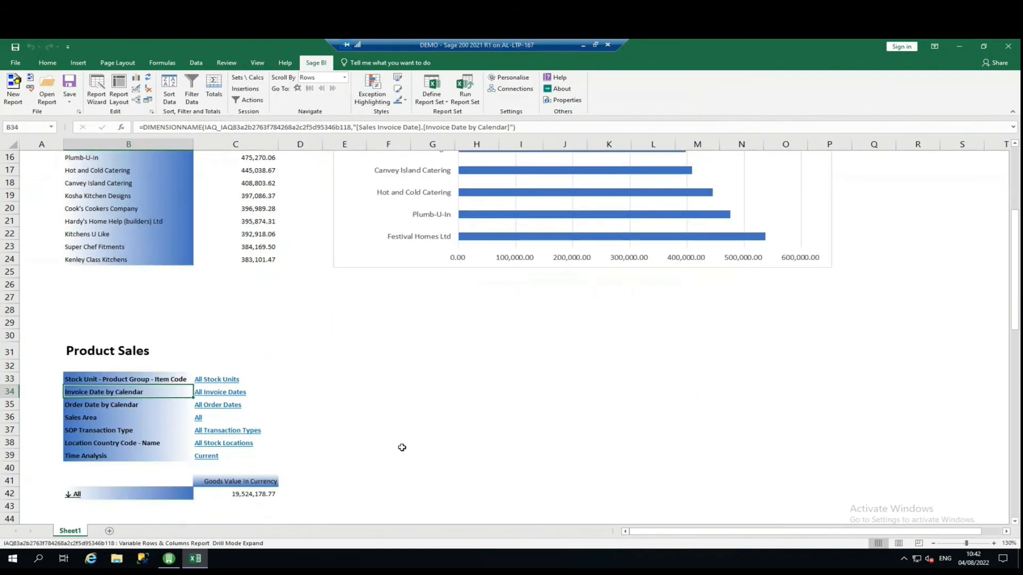
scroll(402, 448, down, 3)
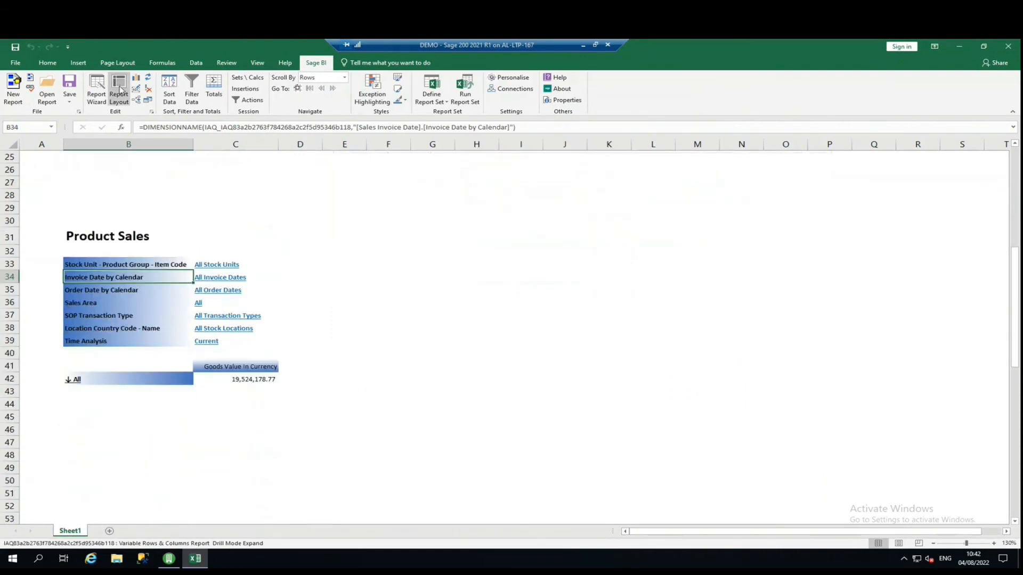
click(119, 89)
click(579, 262)
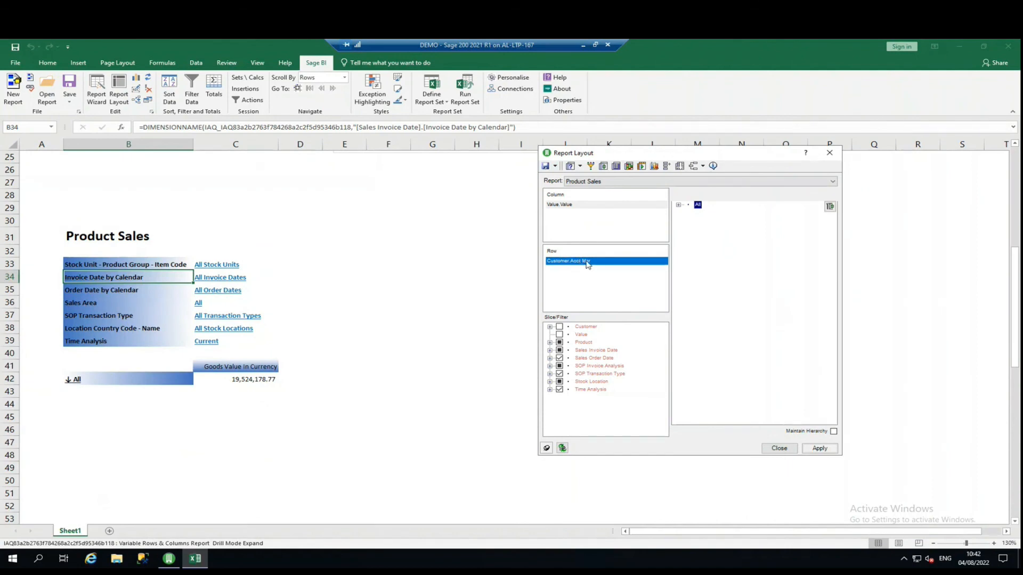
drag(588, 264, 595, 383)
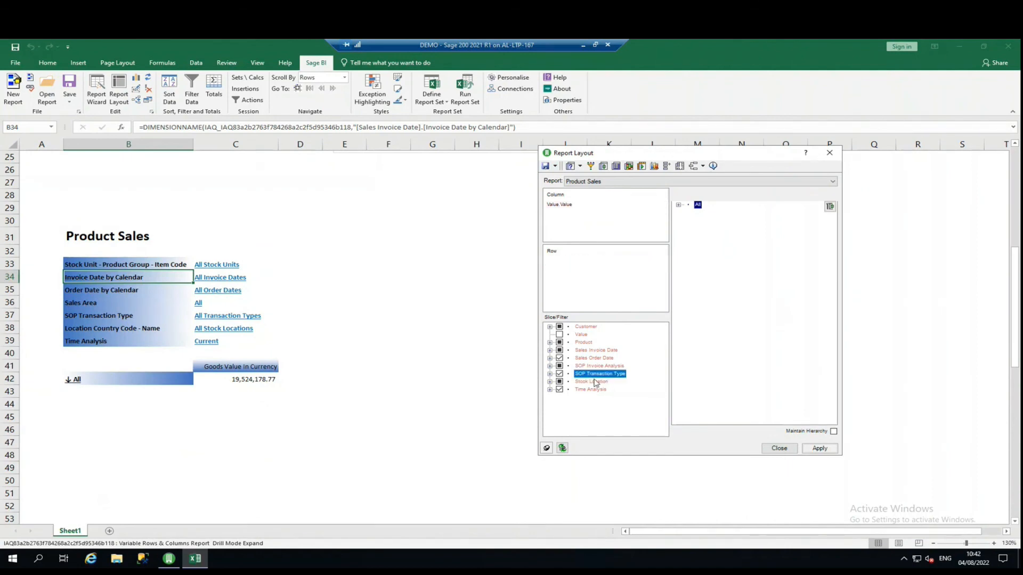
double_click(584, 342)
click(597, 335)
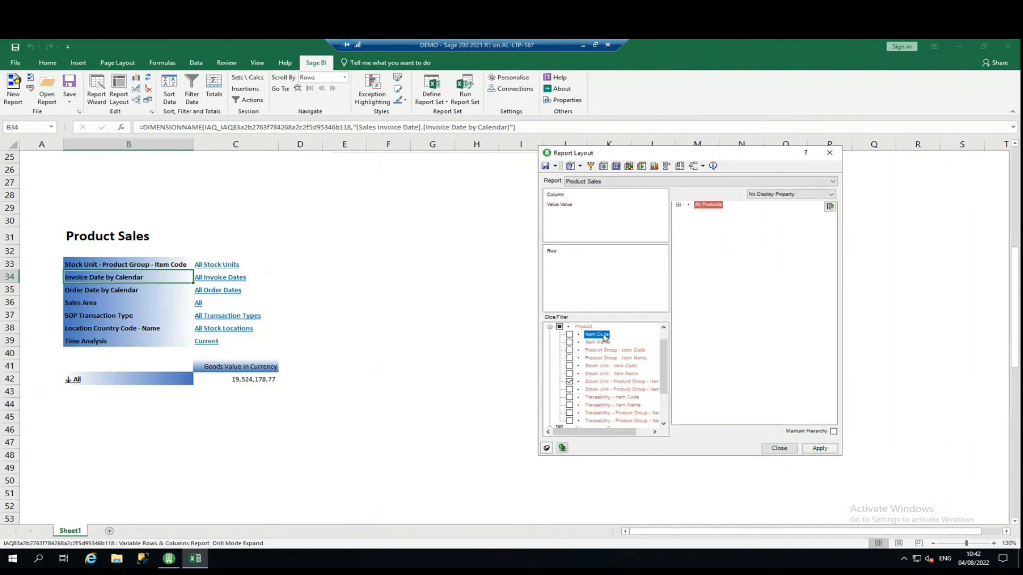
drag(601, 337, 596, 282)
Set the Product Item Code row selection to the children of All Products.
right_click(709, 205)
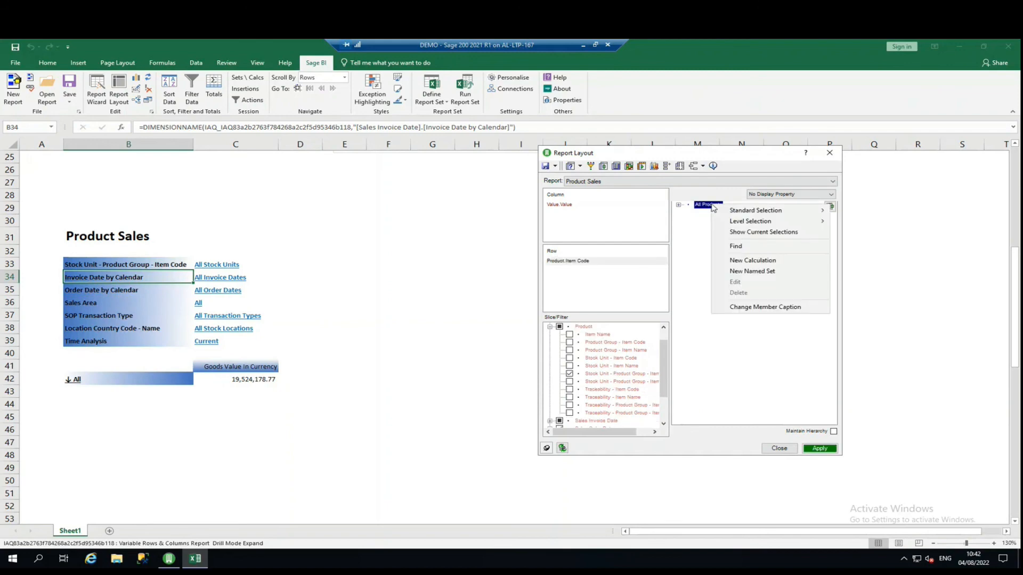
mouse_move(735, 212)
click(874, 210)
Add Order Date by Calendar from Sales Order Date as a column dimension above Value.
drag(664, 371, 661, 394)
double_click(594, 390)
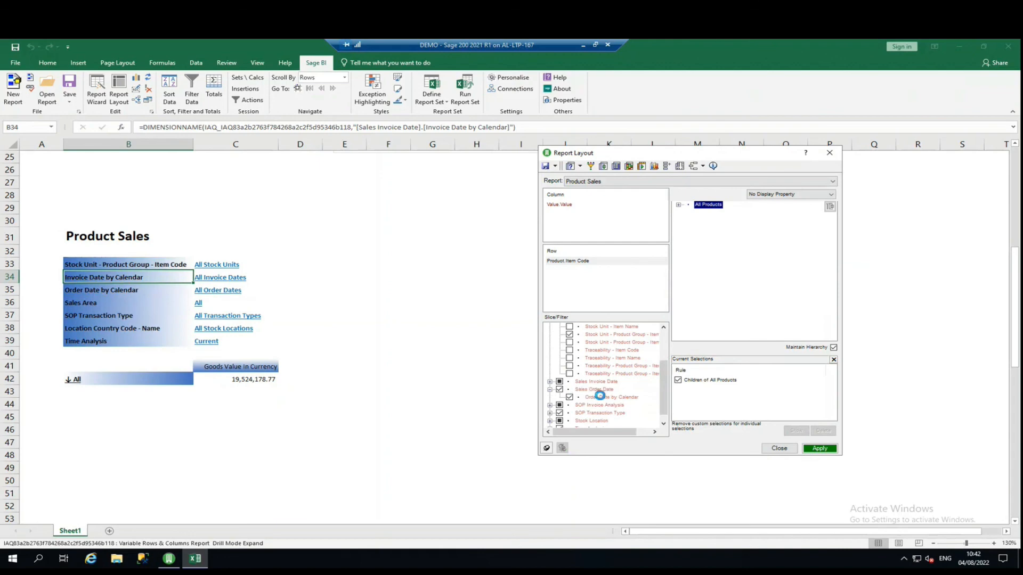
click(613, 397)
drag(616, 401, 575, 215)
Select the four quarters of 2020, Qtr 1 to Qtr 4, for the Order Date by Calendar columns.
click(679, 205)
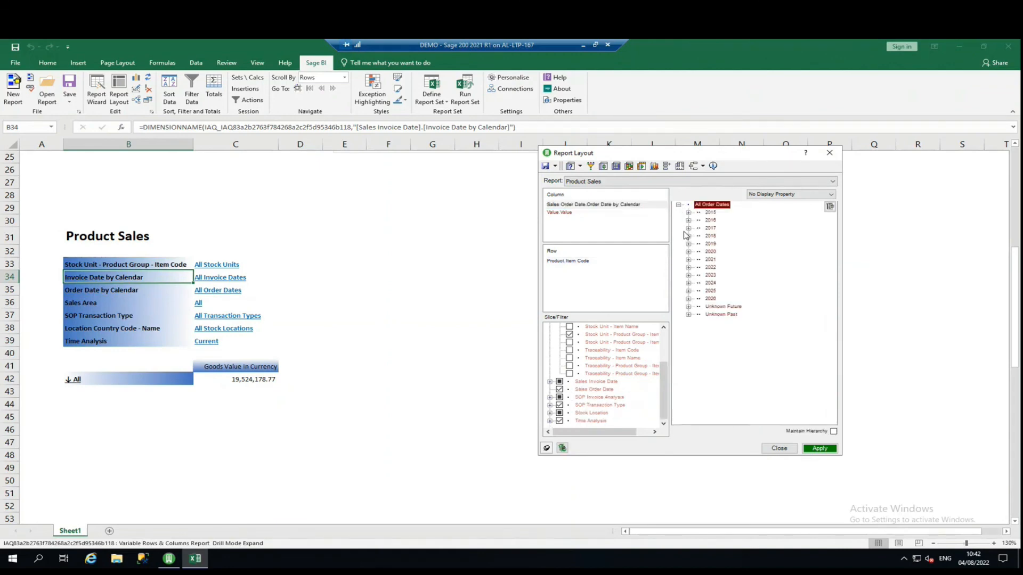
click(711, 260)
double_click(712, 252)
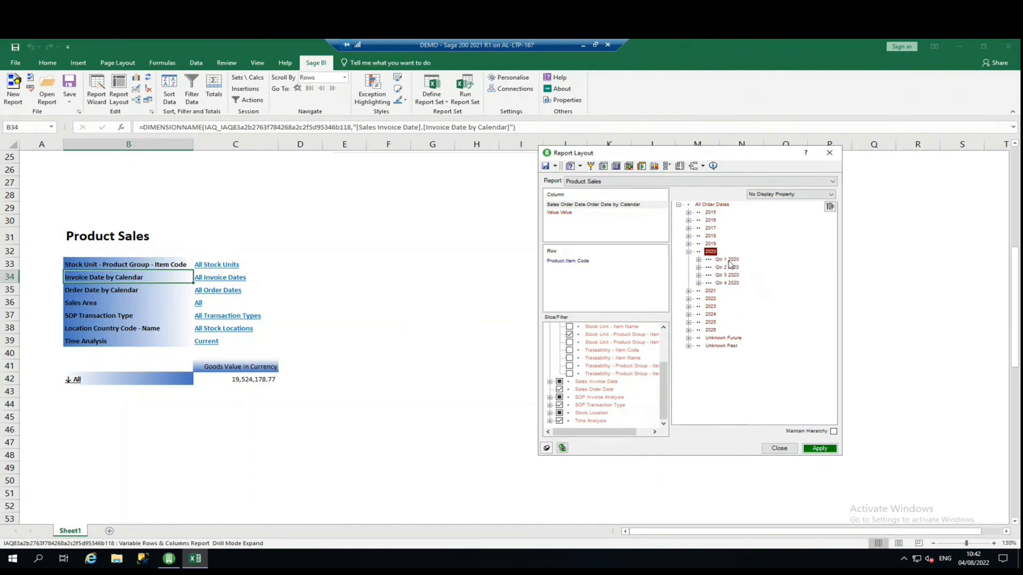
click(699, 260)
click(709, 268)
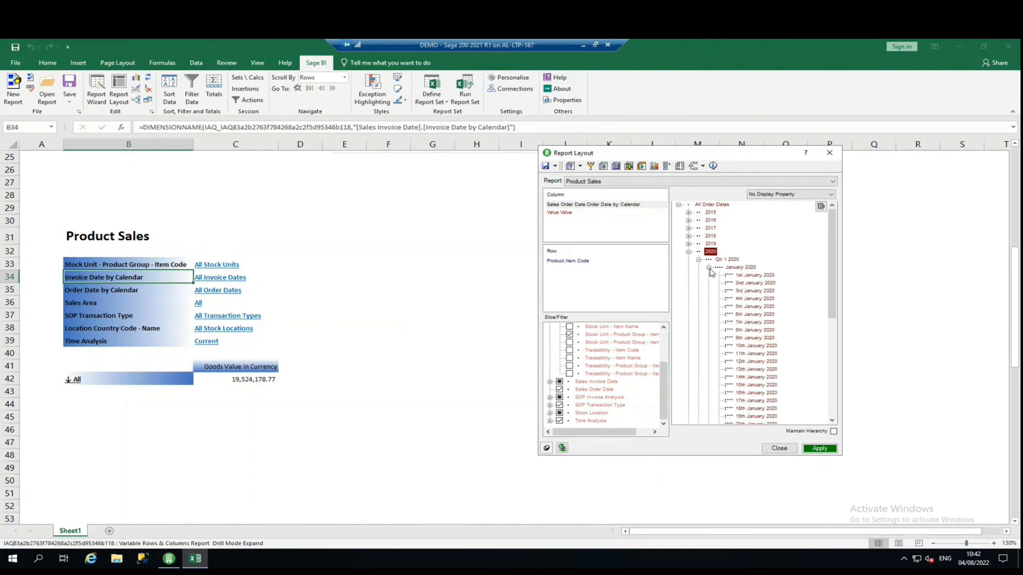
click(708, 268)
click(698, 260)
click(727, 260)
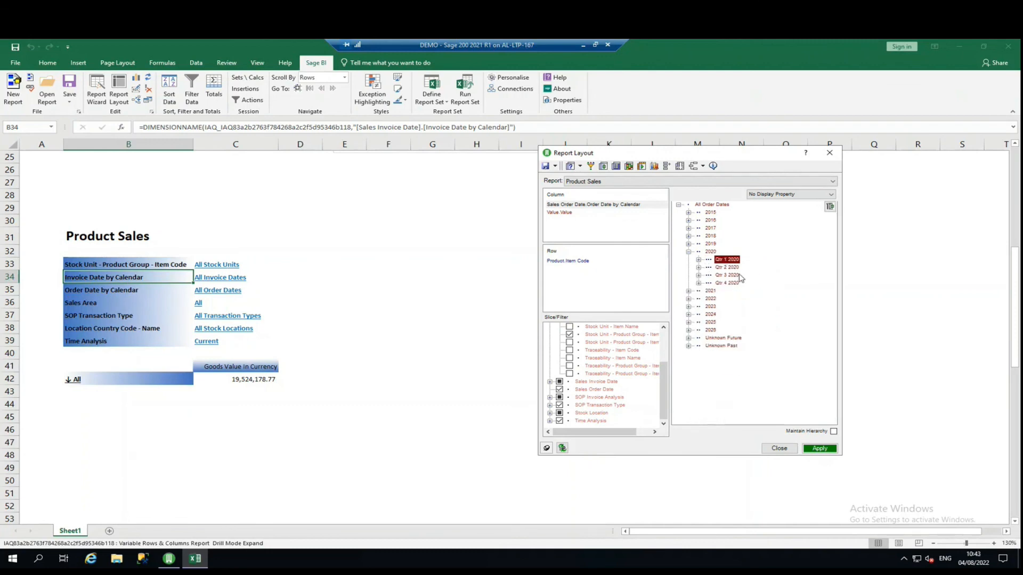
shift+click(730, 283)
Set the Product Sales report's Value column to Goods Value In Base and apply the layout.
click(570, 213)
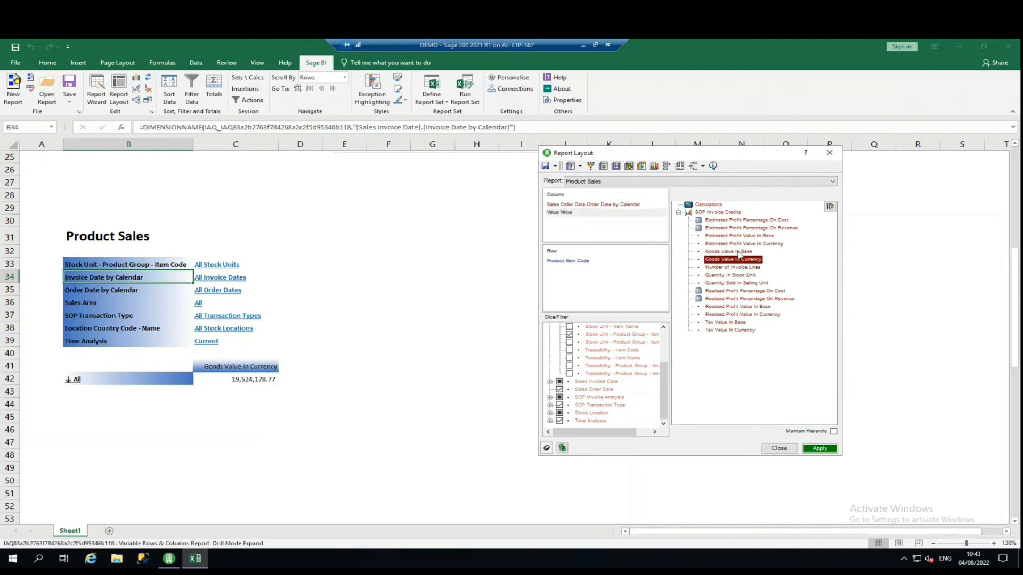
click(825, 451)
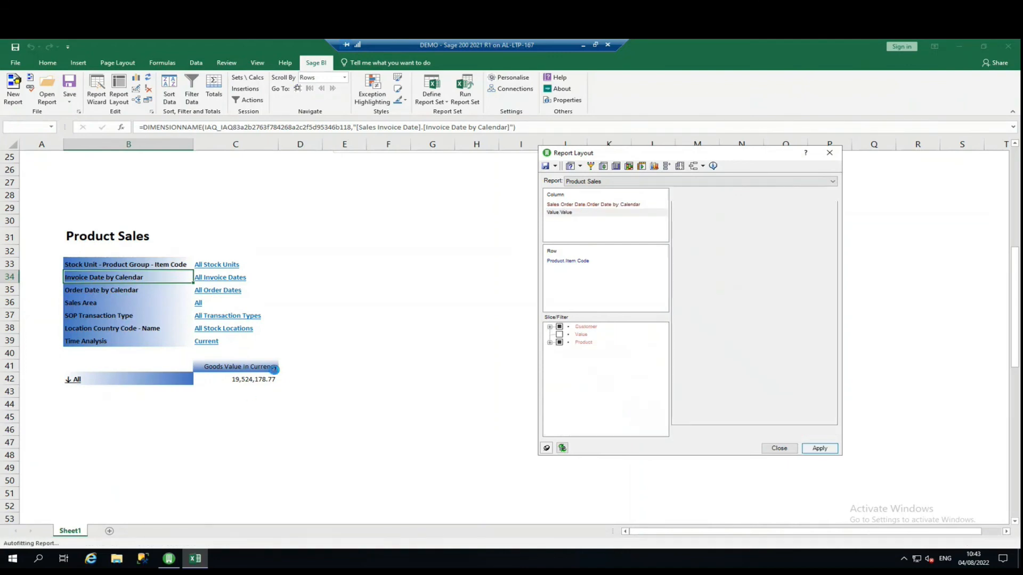
click(240, 430)
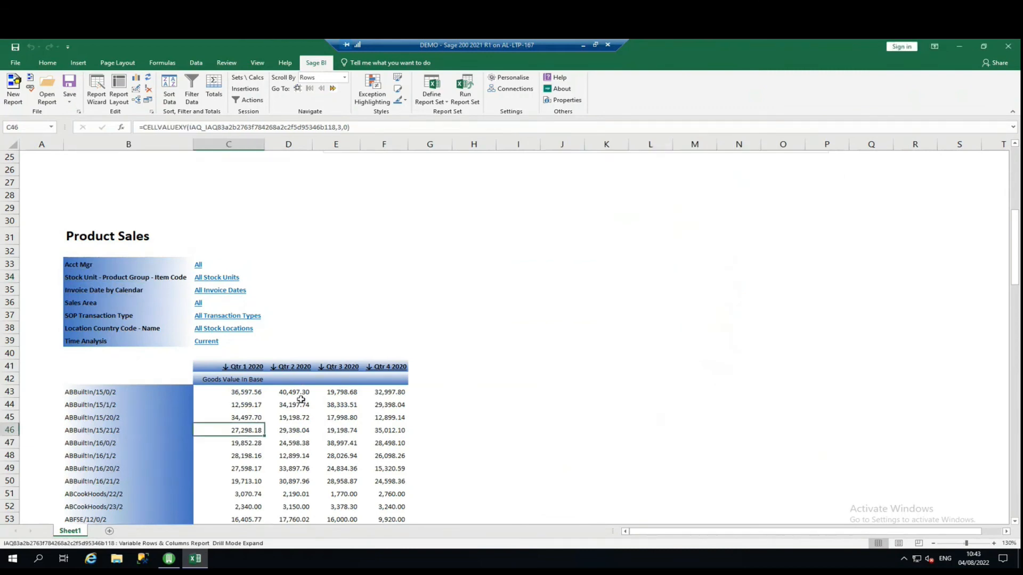
drag(158, 407, 123, 469)
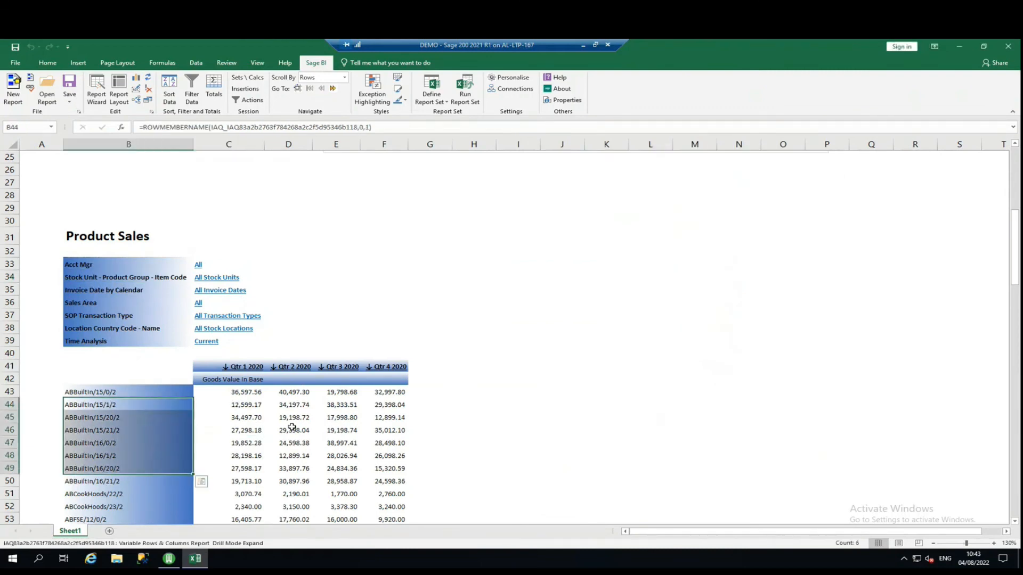
click(292, 427)
scroll(328, 421, down, 1)
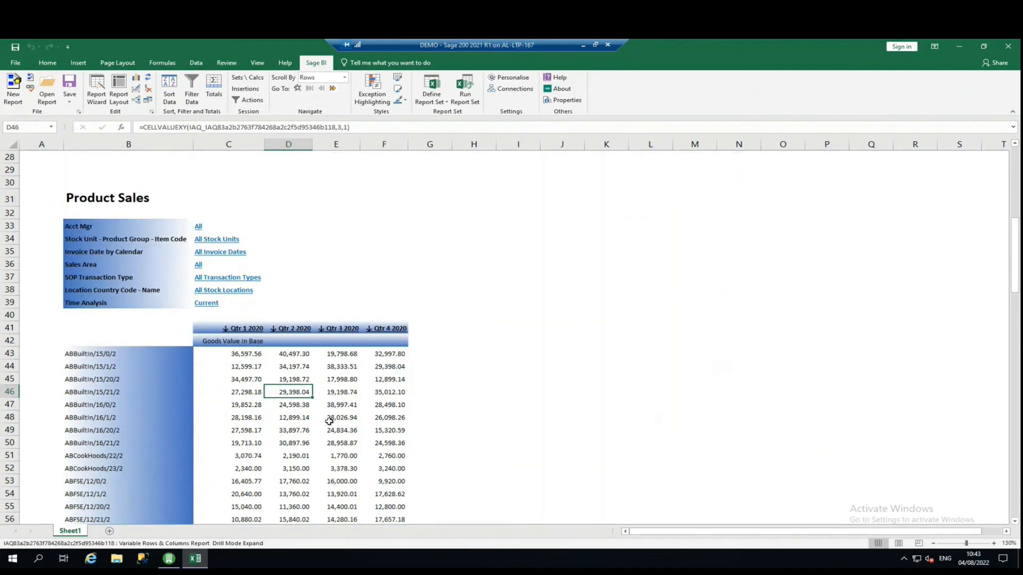
Filter the Product Sales report's Acct Mgr to the first, fourth and sixth account managers listed under Current.
click(197, 224)
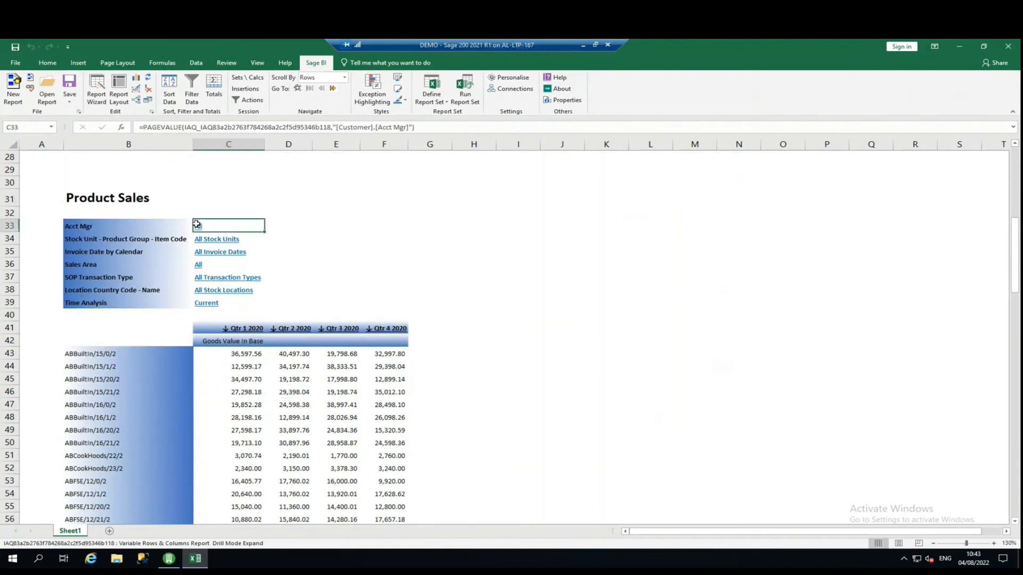
double_click(199, 225)
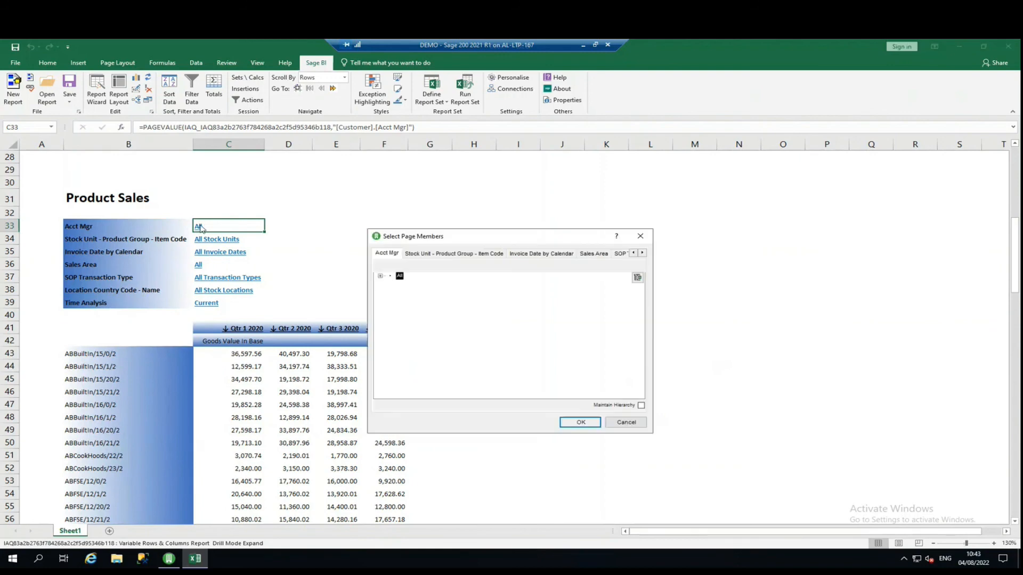
click(380, 276)
click(390, 284)
click(429, 292)
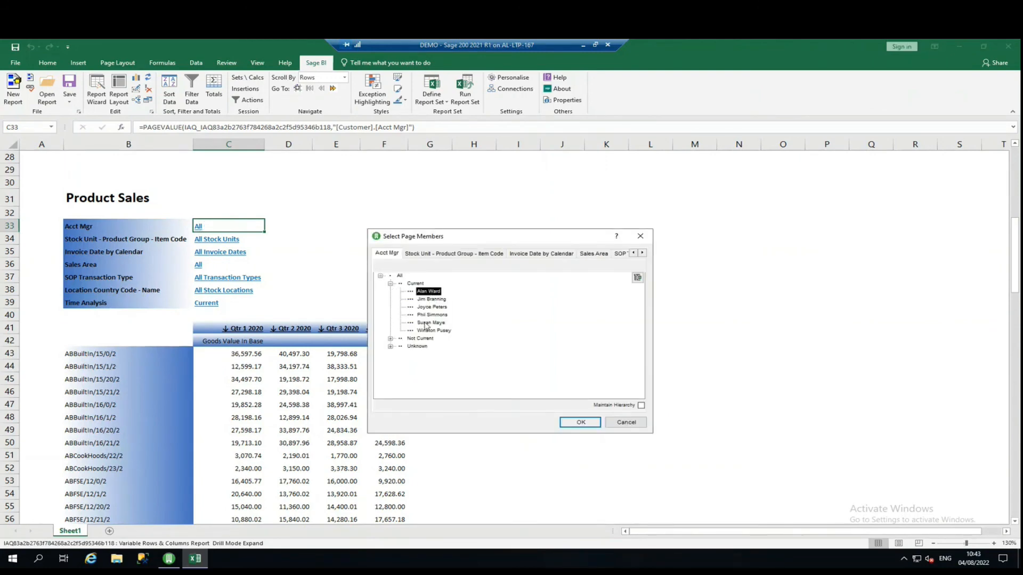
ctrl+click(433, 315)
ctrl+click(440, 331)
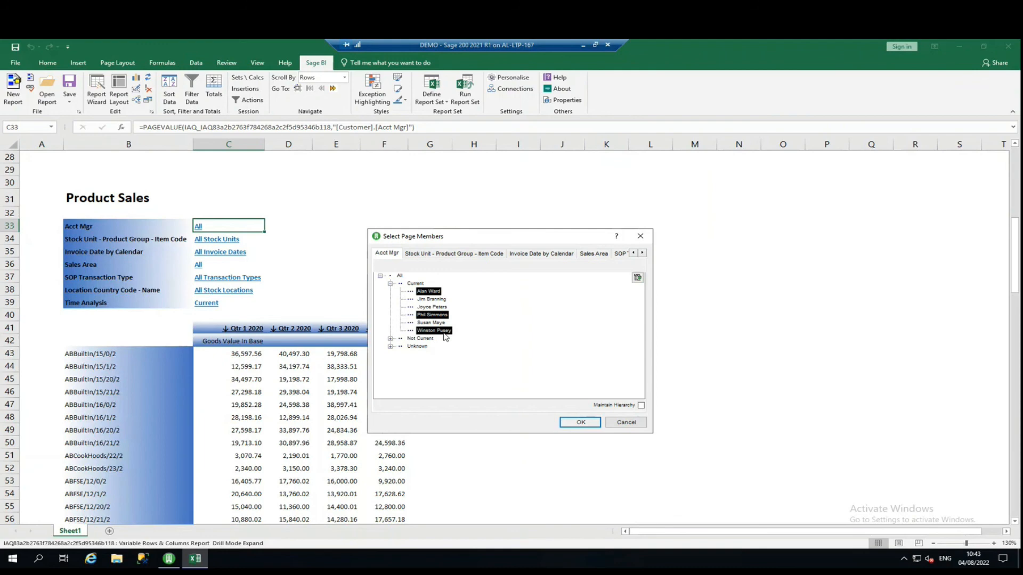
click(580, 422)
click(297, 455)
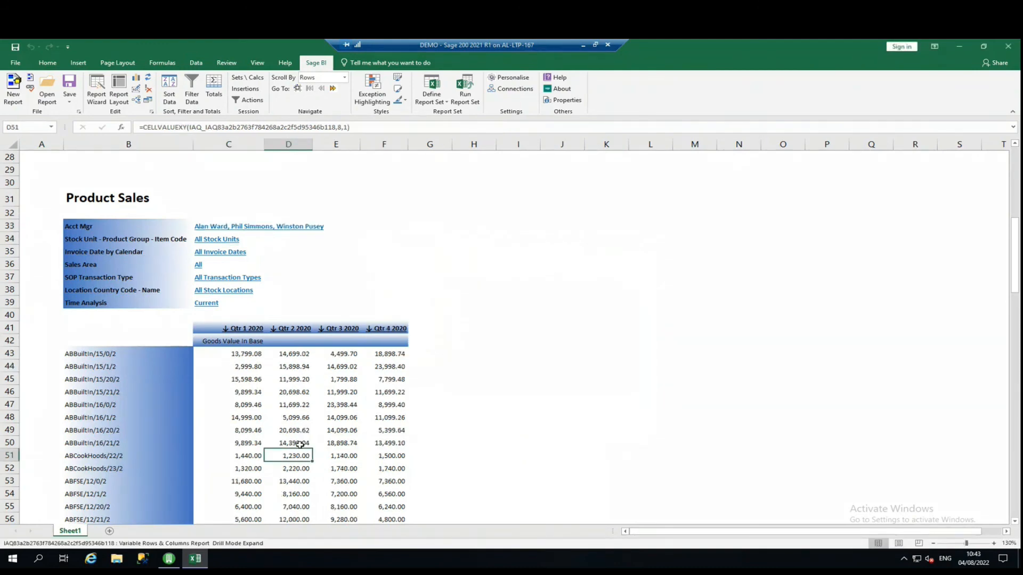
scroll(290, 432, down, 1)
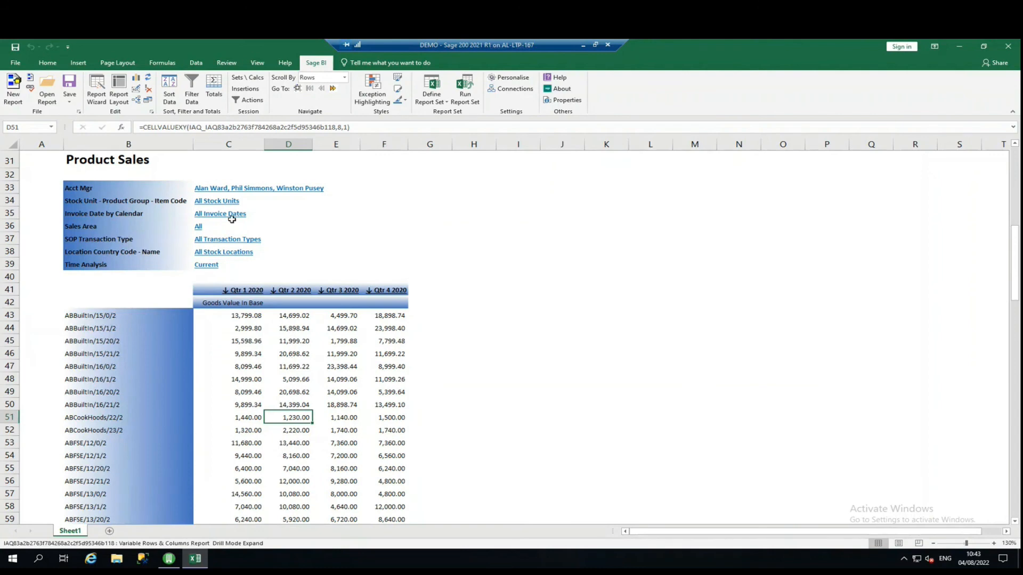
Reset the Product Sales report's Acct Mgr filter to All.
click(201, 188)
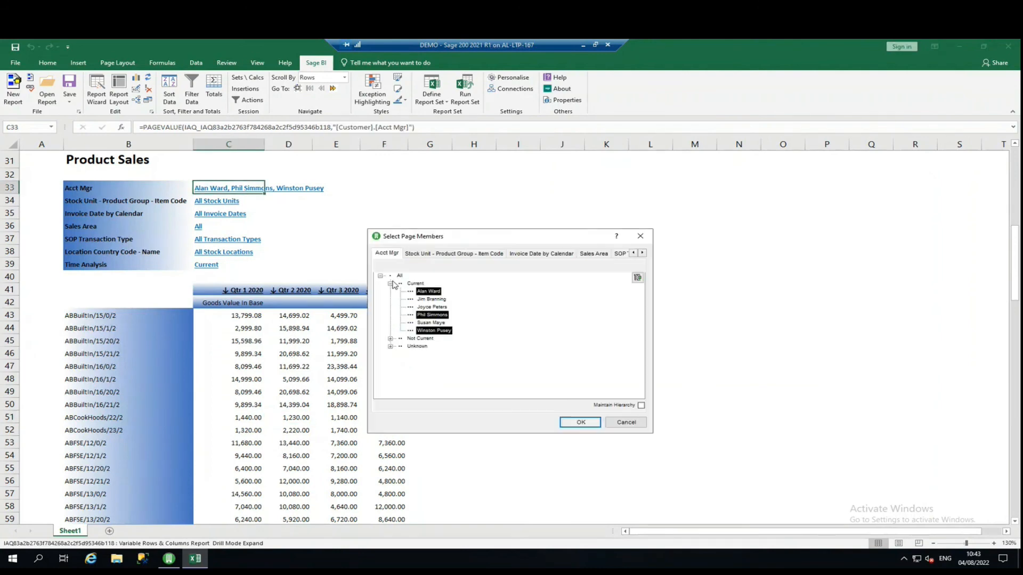
click(400, 276)
click(580, 422)
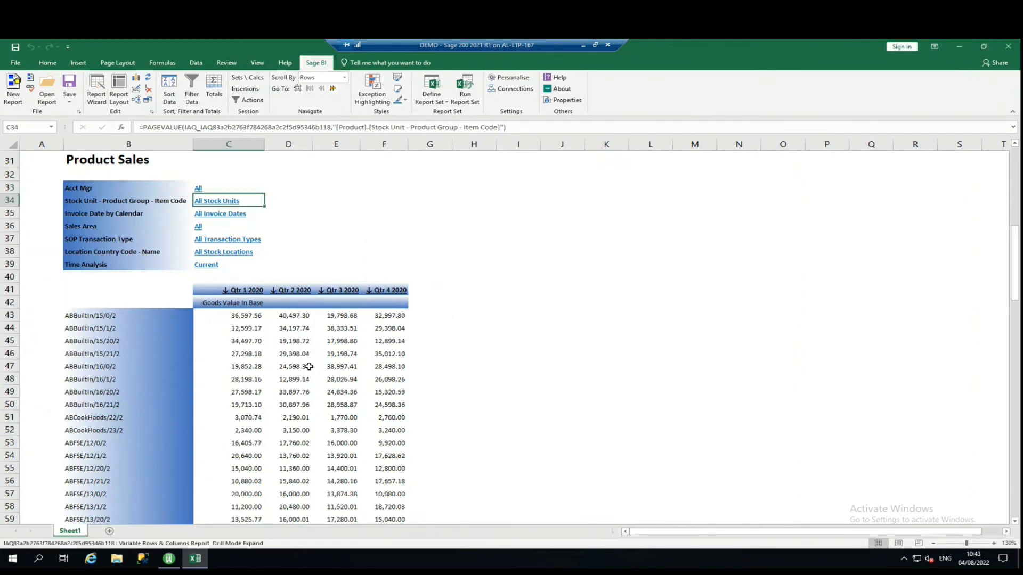
Drill to detail on item ABBuiltIn/15/20/2's Qtr 2 2020 value, returning the first 1000 records to a new worksheet at $A$1.
click(290, 342)
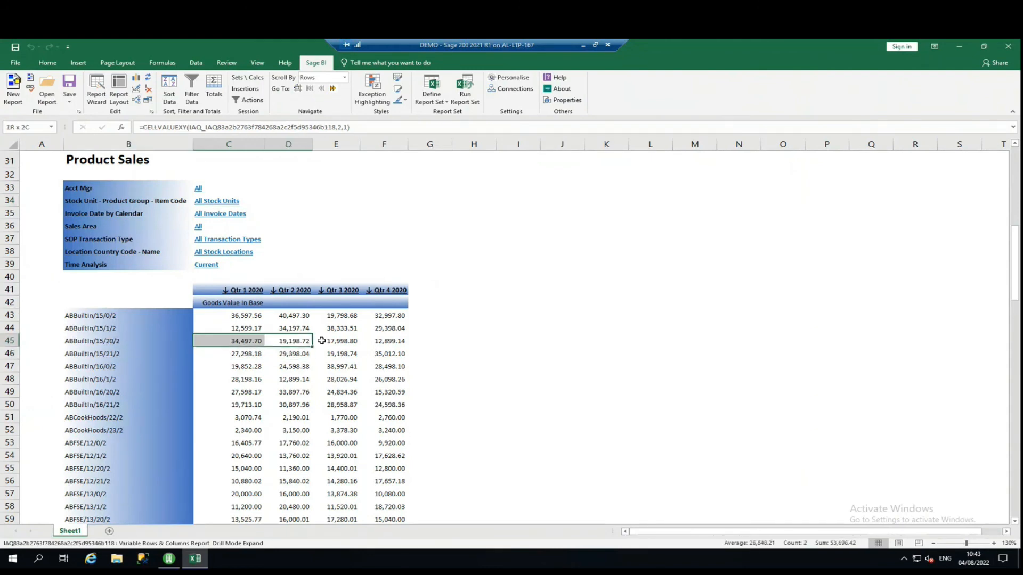
mouse_move(286, 330)
mouse_down()
mouse_move(287, 289)
mouse_move(298, 340)
mouse_move(107, 341)
mouse_move(296, 341)
mouse_up()
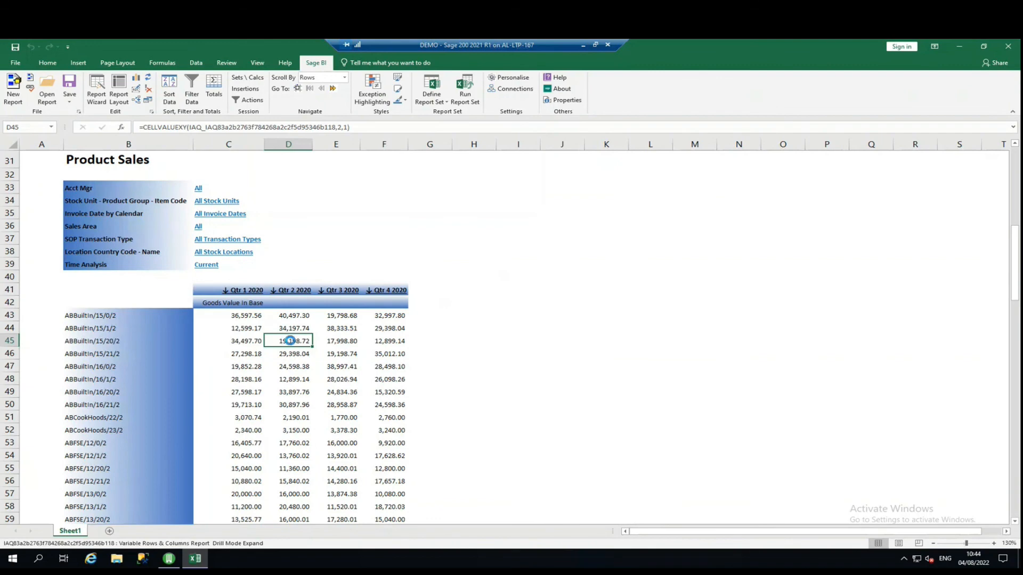
right_click(289, 341)
key(Escape)
right_click(290, 344)
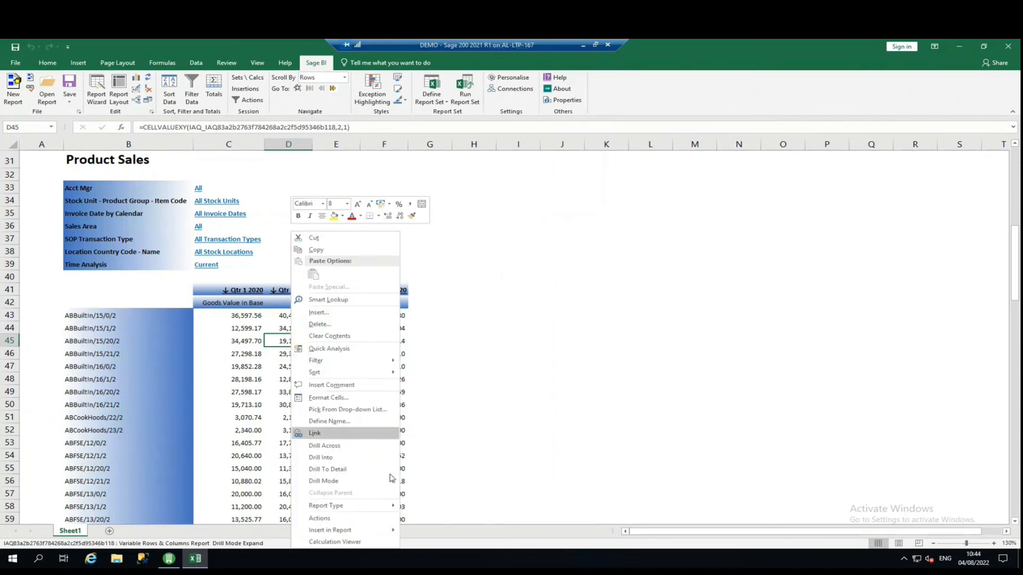
click(339, 470)
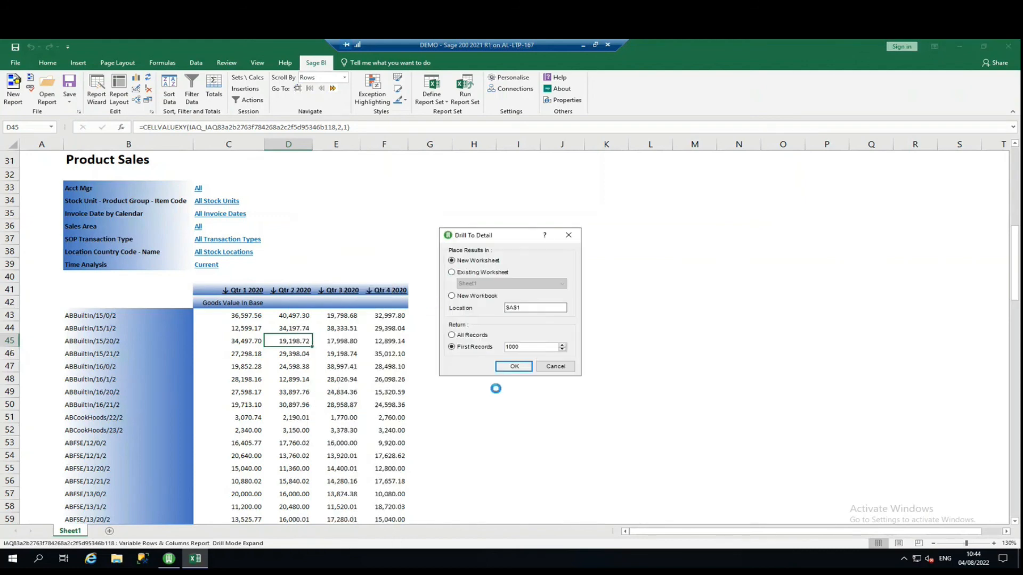
click(515, 366)
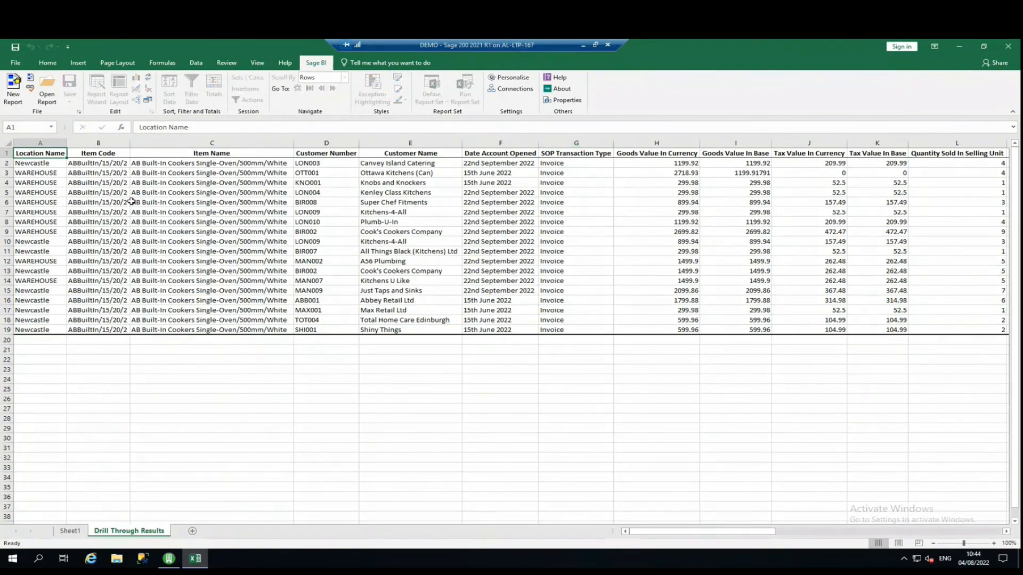
Examine the item code, location, customer, goods value and tax value columns of the drill-through results.
drag(99, 182, 99, 271)
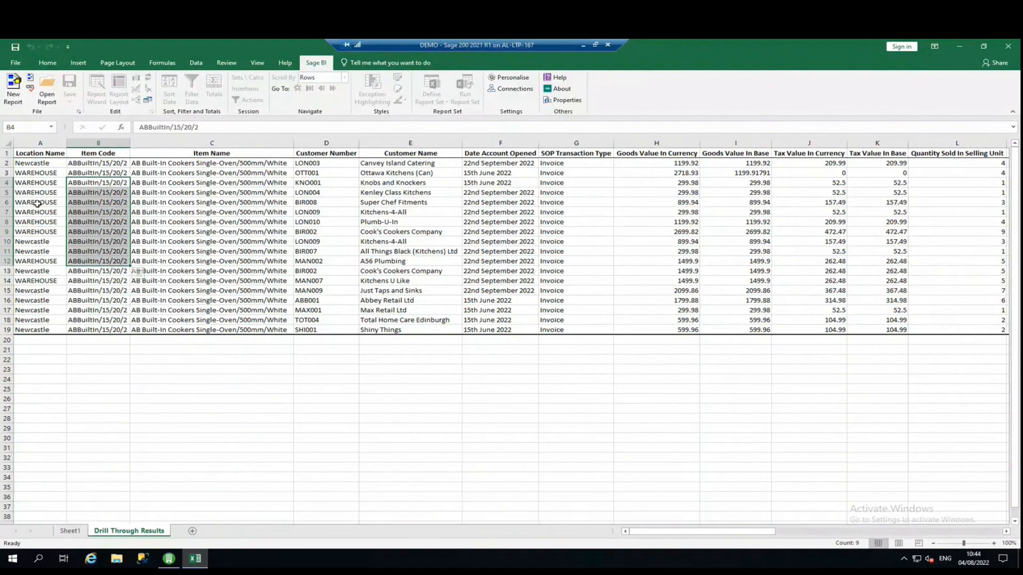
drag(37, 202, 37, 270)
click(318, 200)
drag(394, 202, 405, 232)
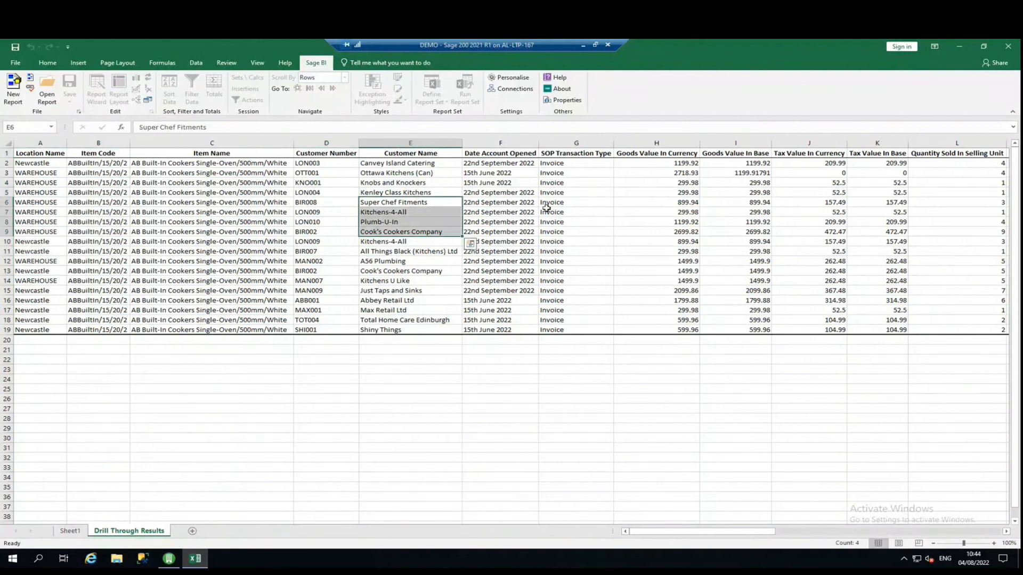
click(653, 193)
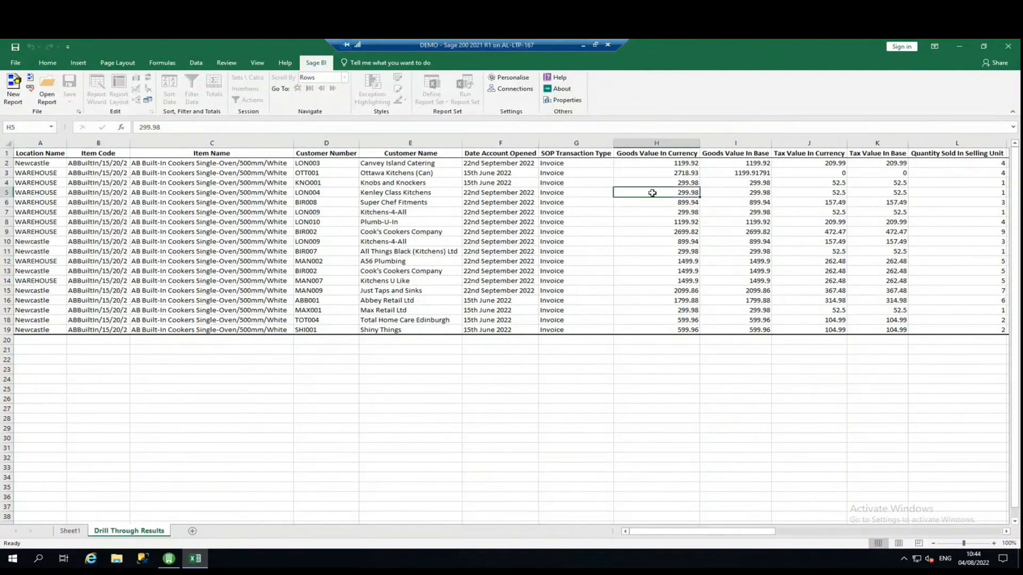
click(750, 193)
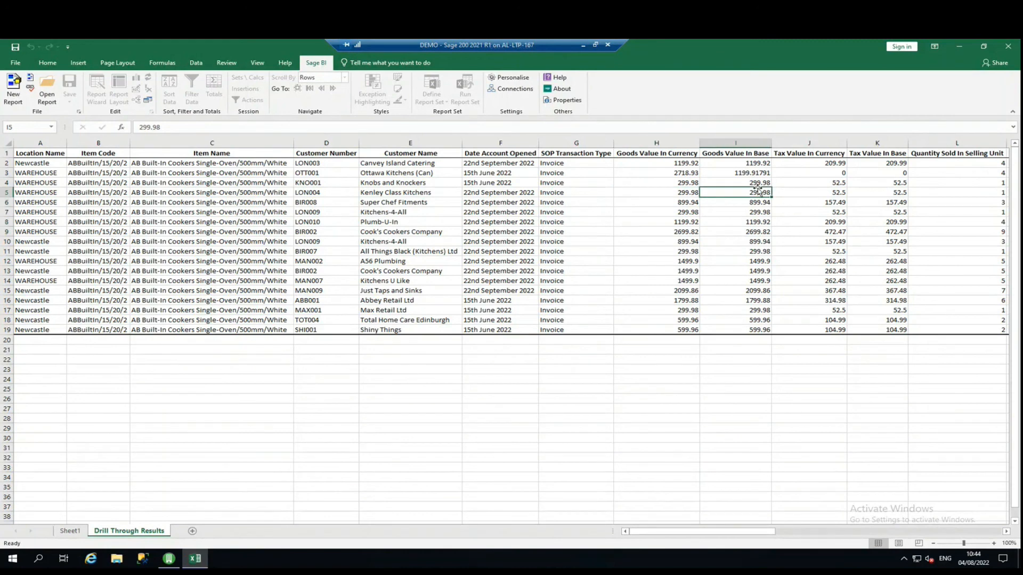
click(811, 195)
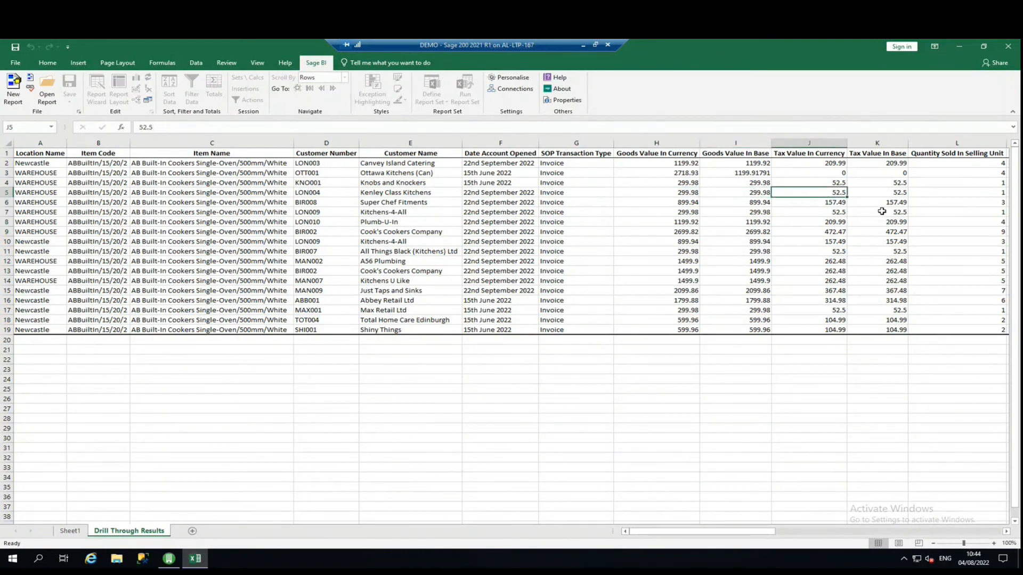
Examine the remaining drill-through columns, from quantities and profit values to invoice dates, invoice numbers and order numbers.
click(1007, 532)
click(1007, 531)
click(1007, 532)
click(1007, 532)
click(1007, 531)
click(1007, 532)
click(1007, 532)
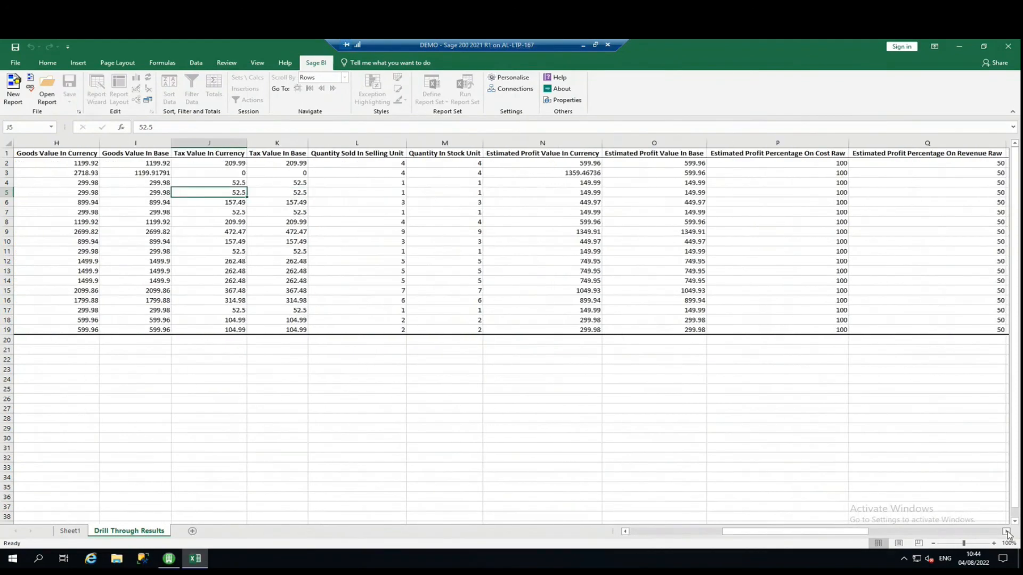
click(1007, 532)
click(1007, 532)
click(1007, 532)
click(1007, 531)
click(1007, 532)
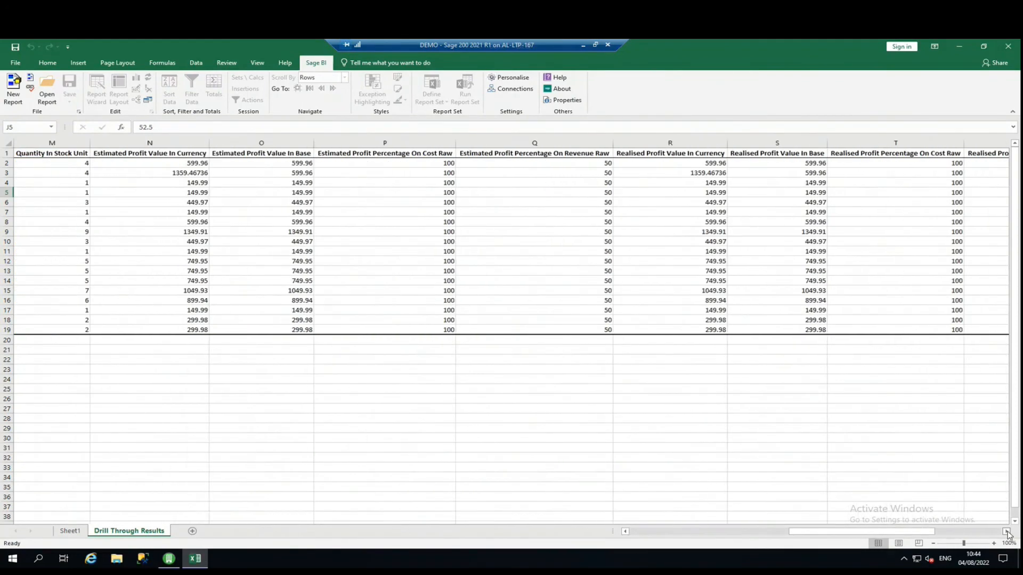
click(1007, 531)
click(1007, 532)
click(1007, 532)
click(1007, 532)
click(1007, 532)
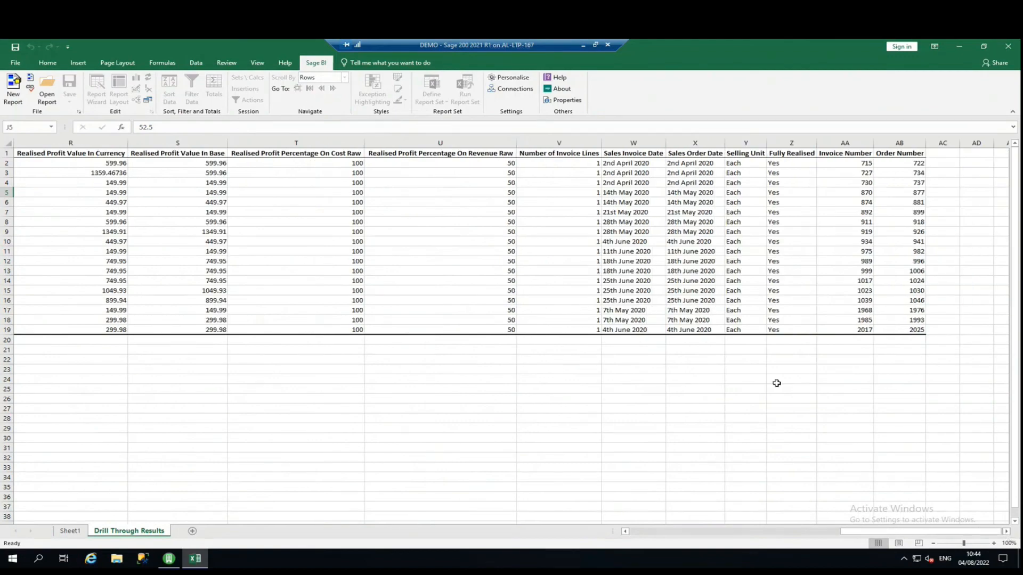
Delete the Drill Through Results worksheet.
right_click(126, 533)
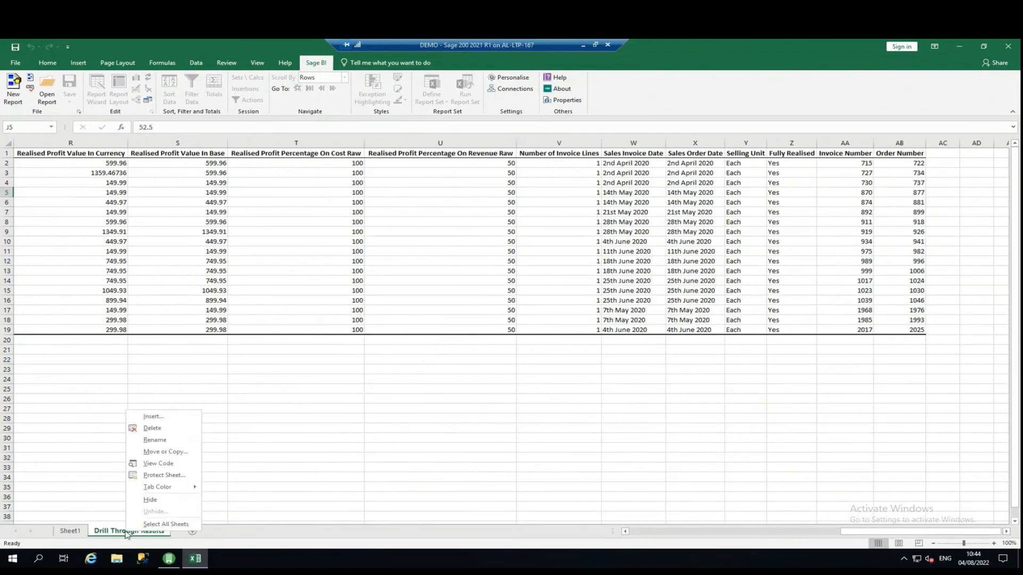
click(152, 428)
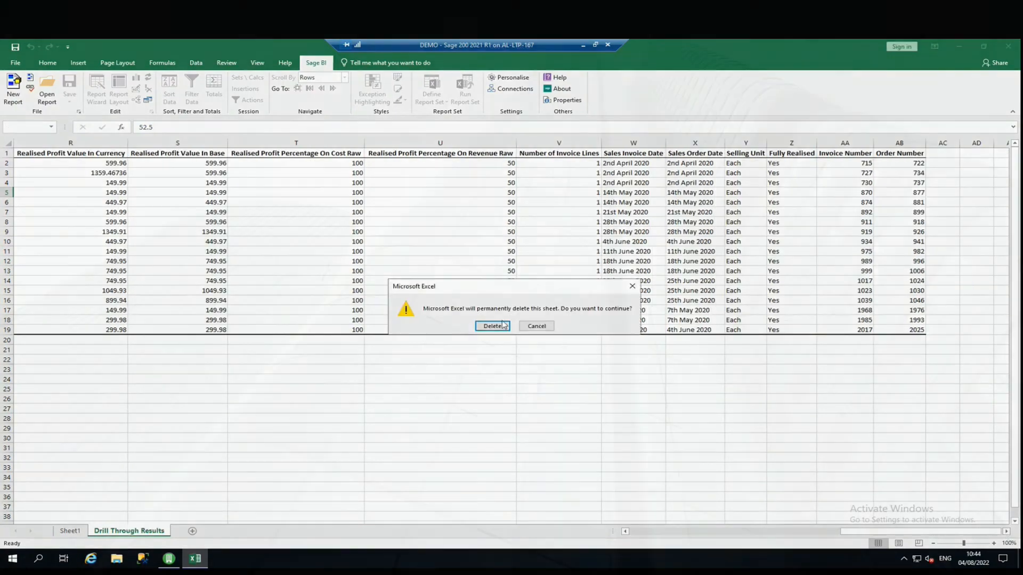